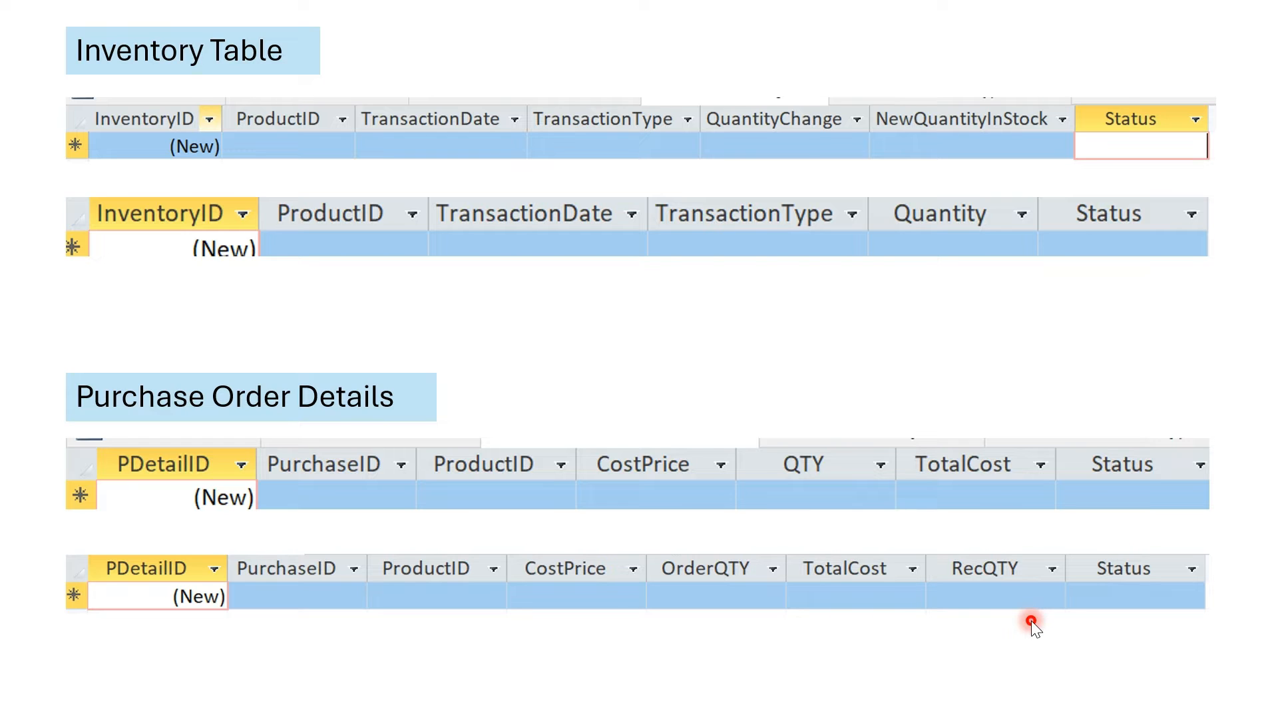
# Go back through the slides to the purchase order form layout.
pyautogui.press('Left')
pyautogui.press('Left')
pyautogui.press('Left')
pyautogui.press('Left')
pyautogui.press('Left')
pyautogui.press('Left')
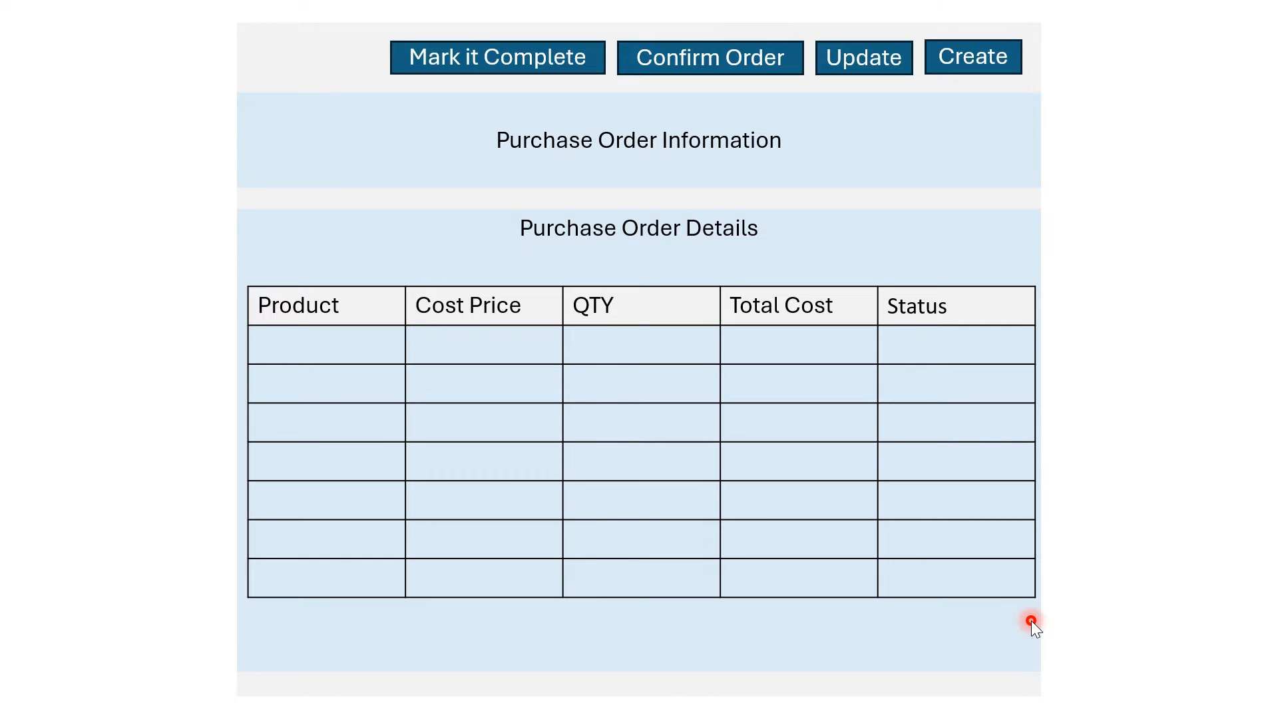
# Switch to the IMS database in Access and duplicate the SupplierF form under the name POF.
pyautogui.hotkey('alt', 'Tab')
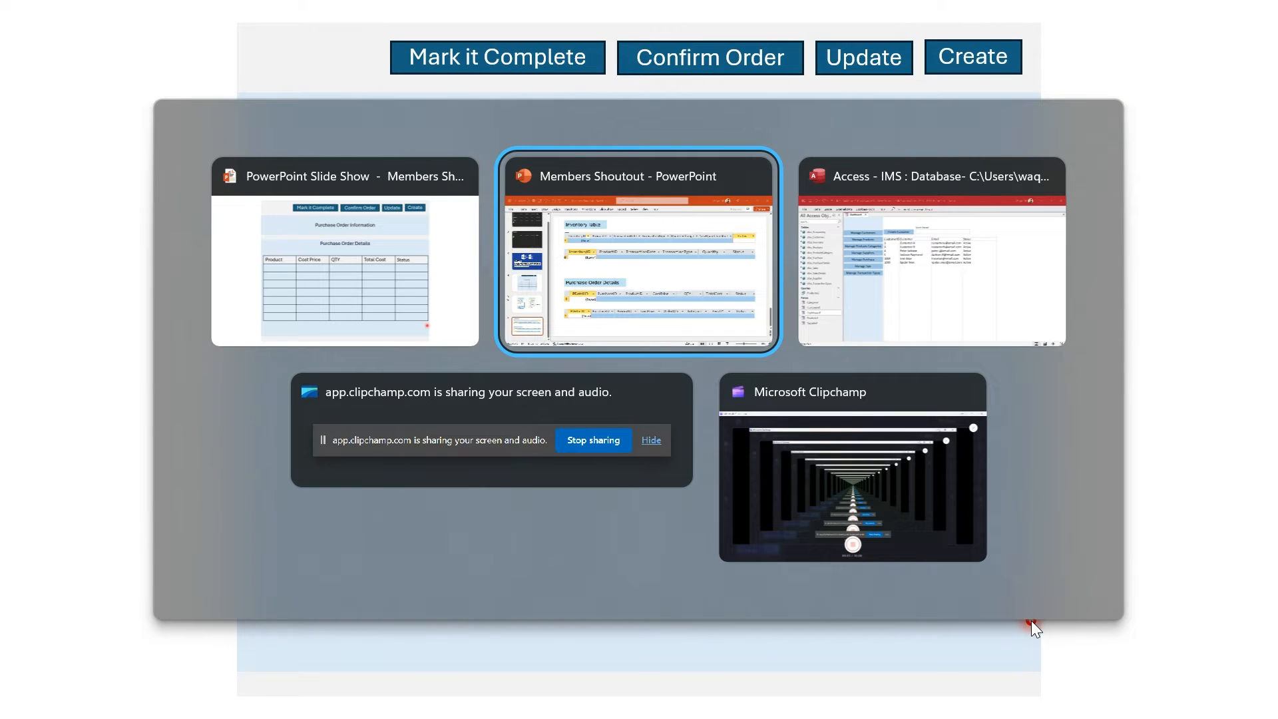
pyautogui.hotkey('alt', 'Tab')
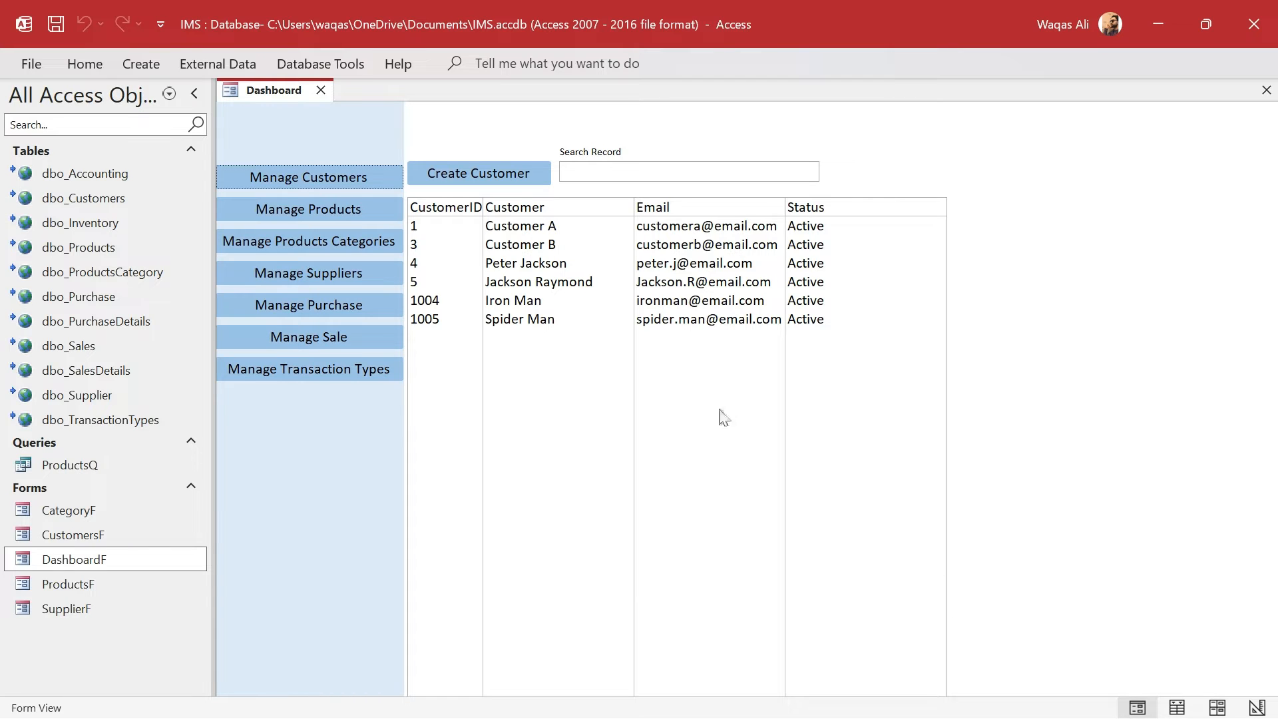
pyautogui.click(95, 608)
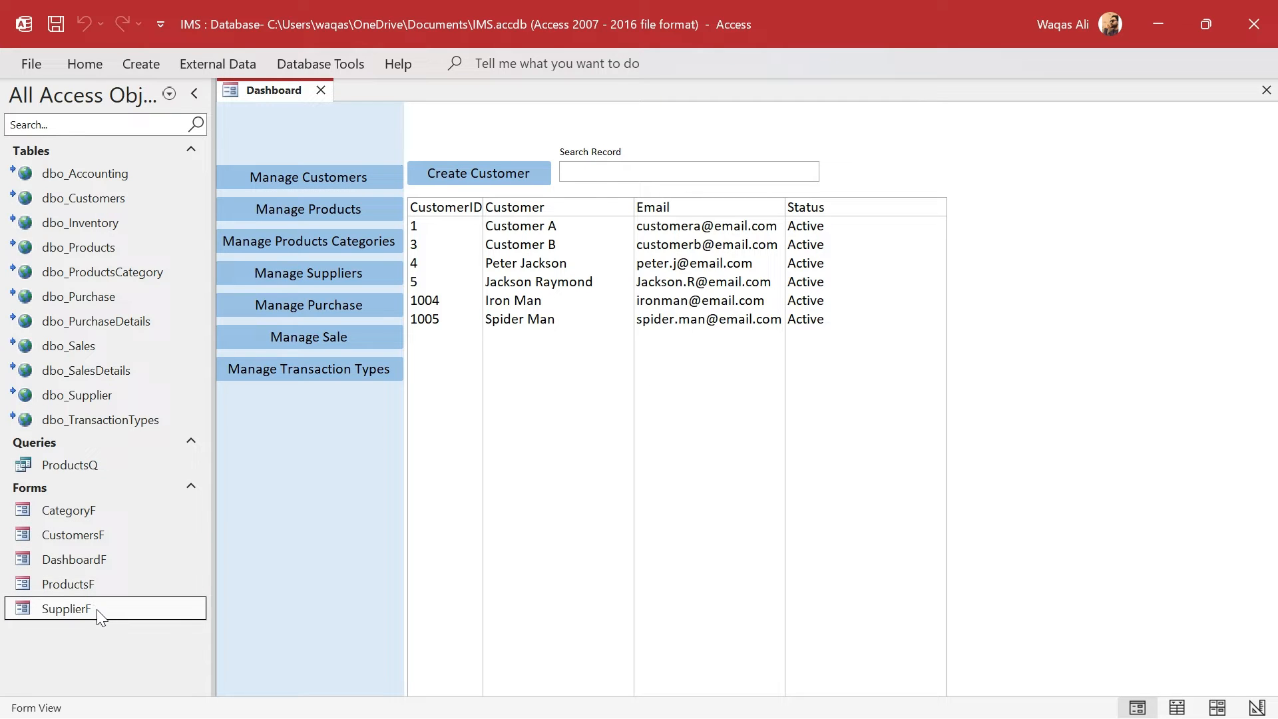
pyautogui.rightClick(91, 611)
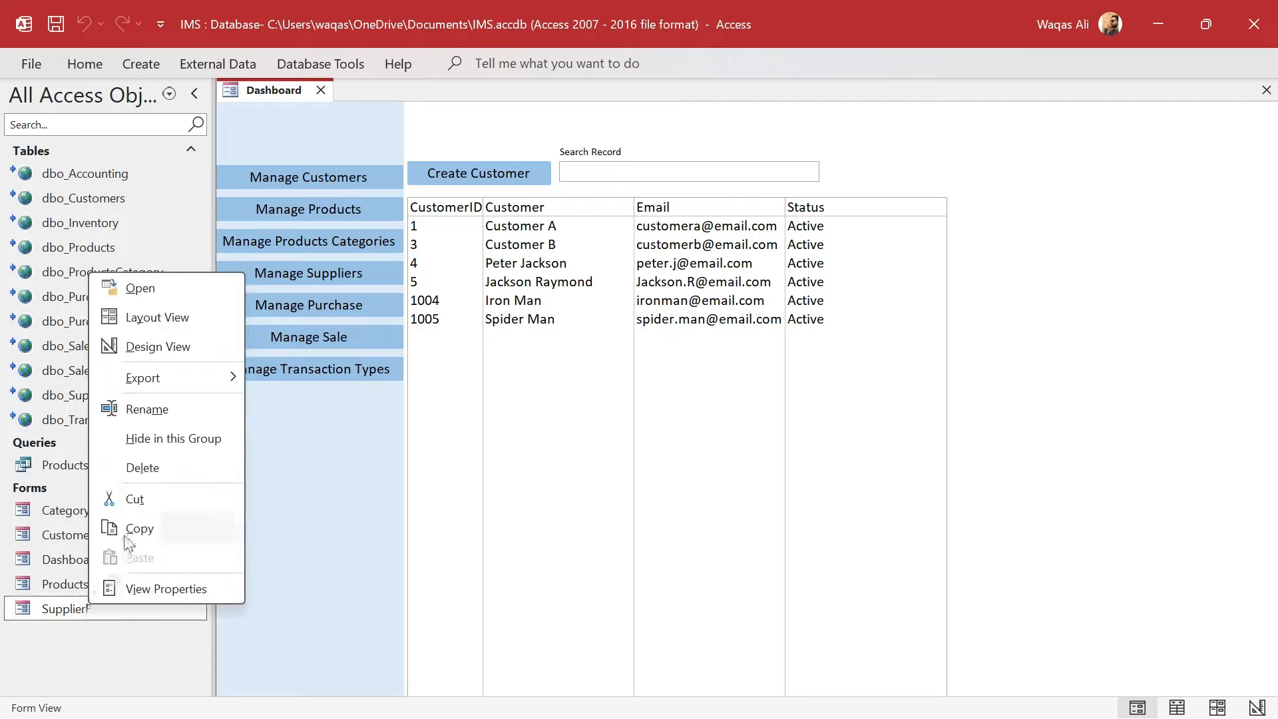
pyautogui.click(127, 531)
pyautogui.hotkey('ctrl', 'v')
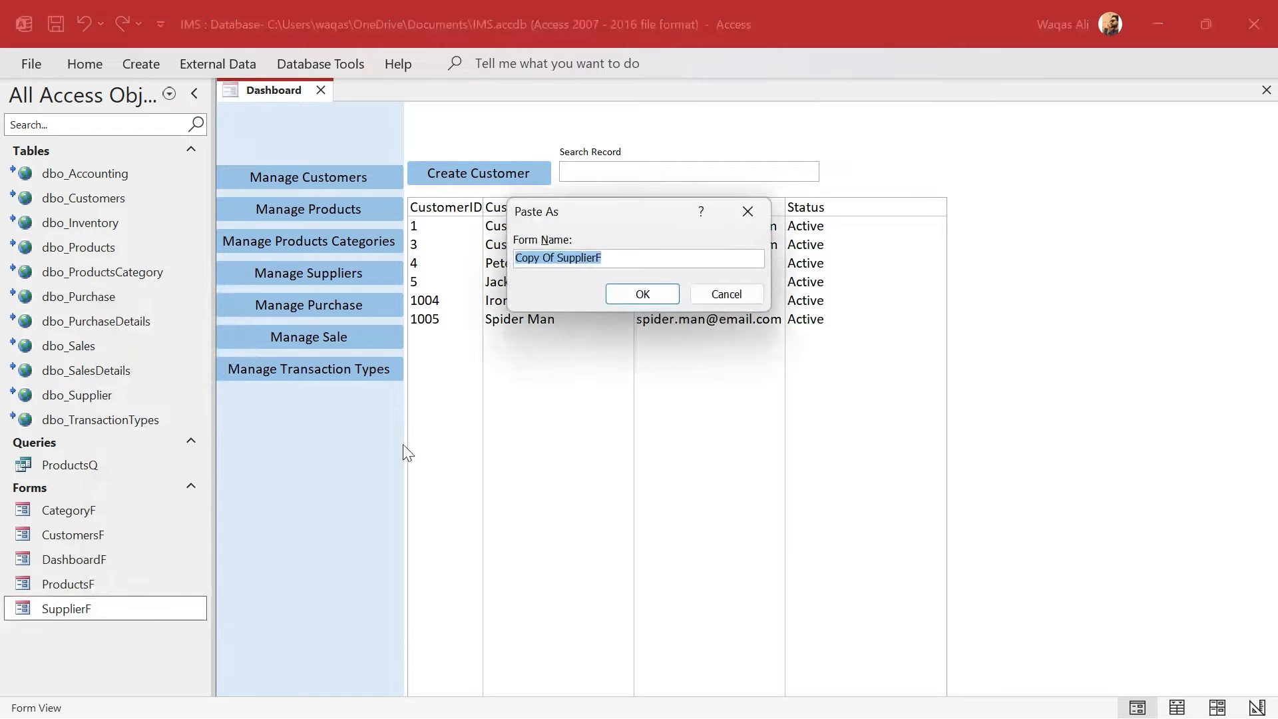
pyautogui.write('P')
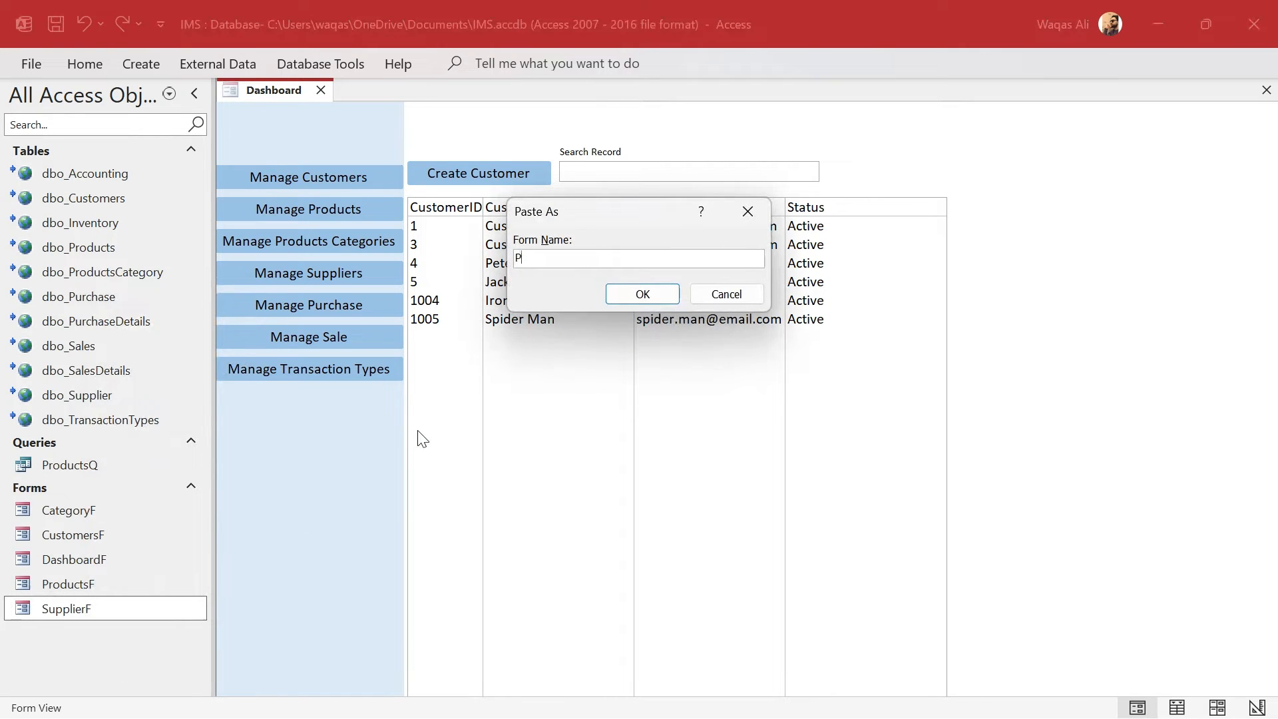
pyautogui.write('OF')
pyautogui.press('Return')
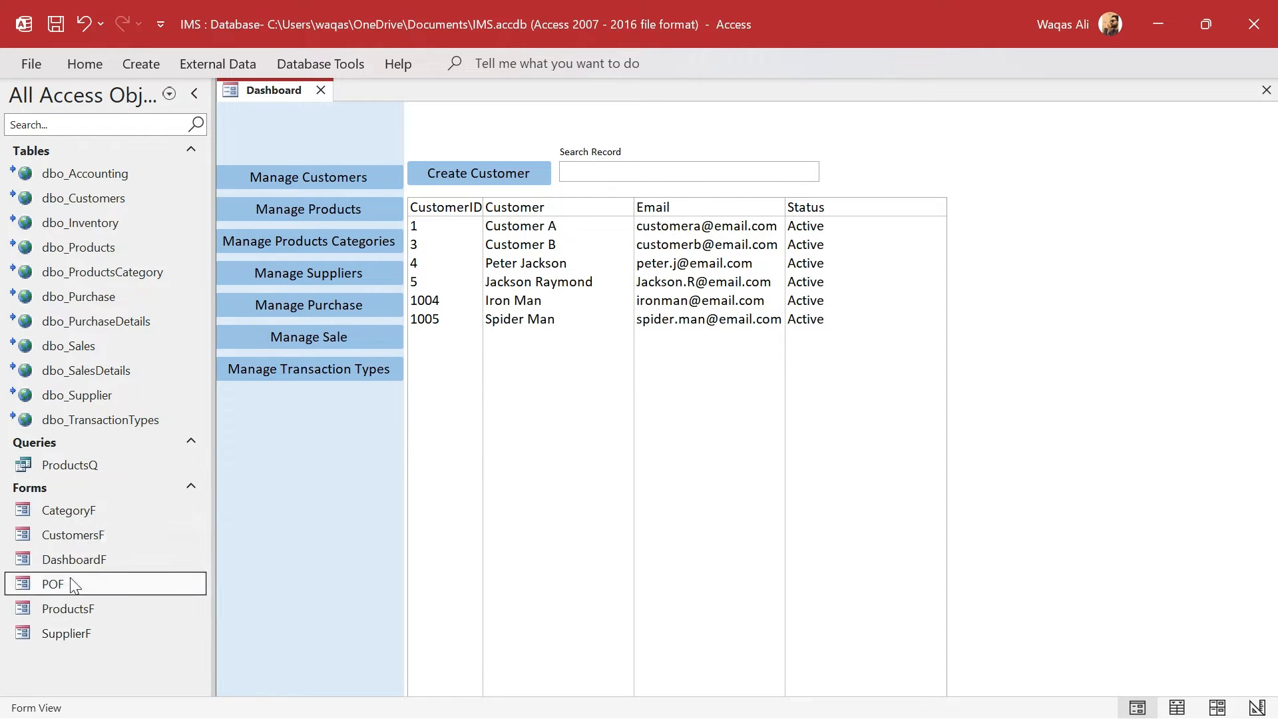
# Open the POF form in Design View and delete all supplier labels and text boxes from its Detail section.
pyautogui.rightClick(70, 583)
pyautogui.click(165, 318)
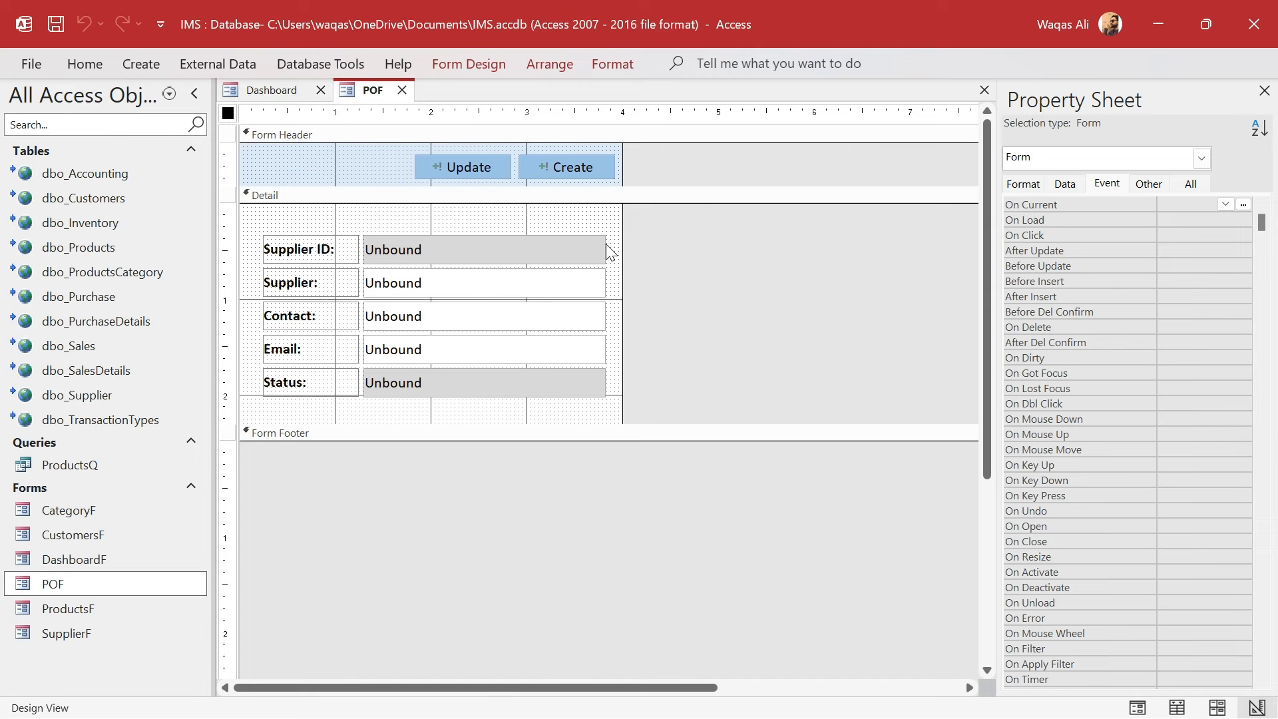
pyautogui.moveTo(229, 229); pyautogui.dragTo(234, 446)
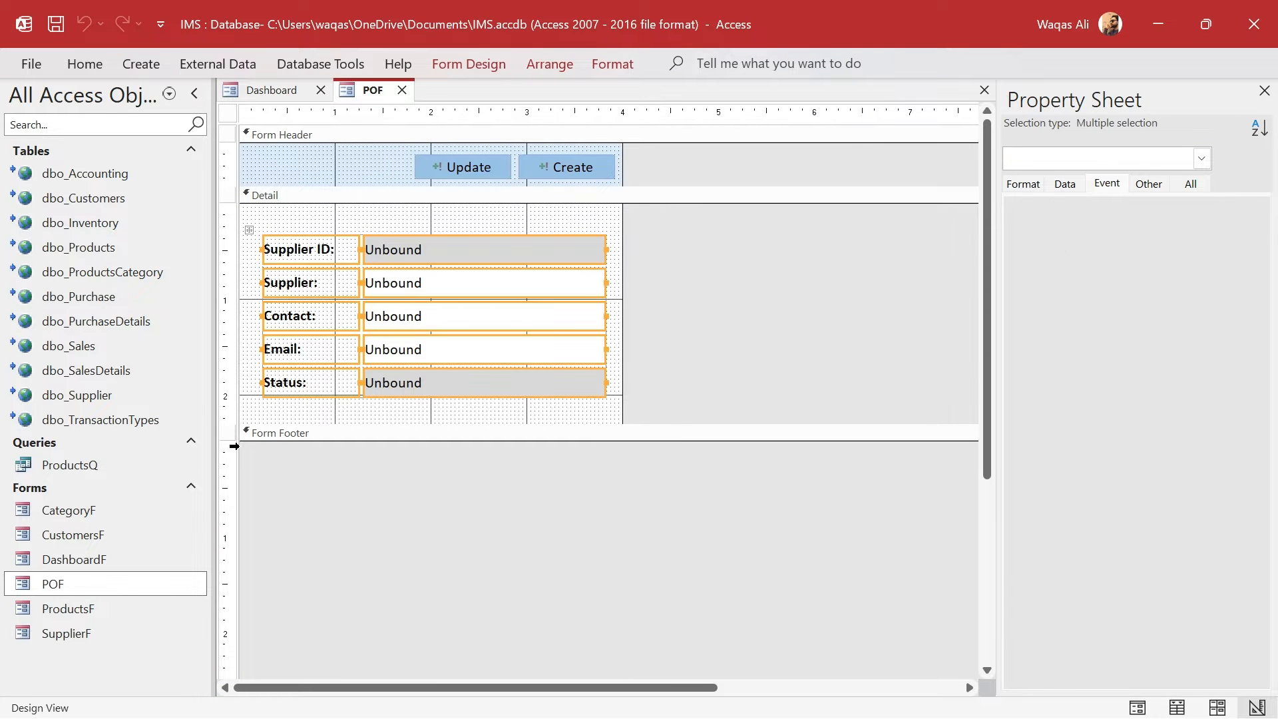
pyautogui.press('Delete')
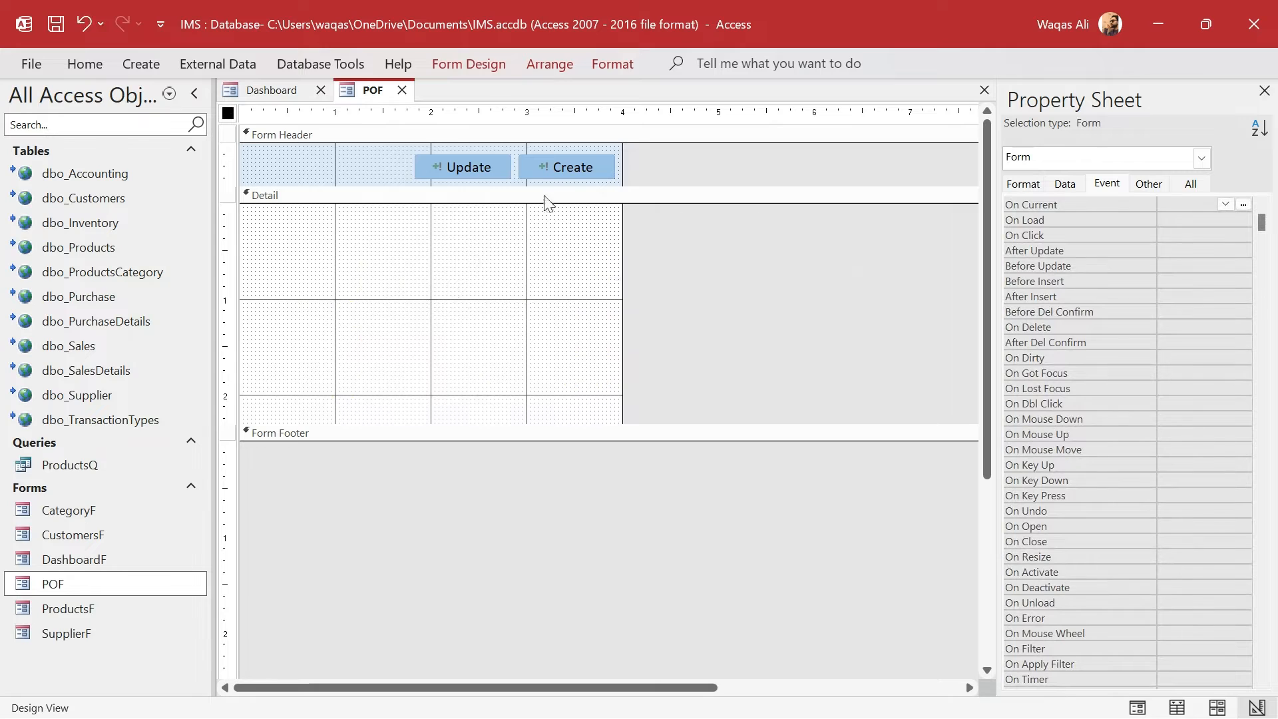
# In the Create button's click procedure, delete the Email validation block and the supplier field and status assignments.
pyautogui.click(1079, 190)
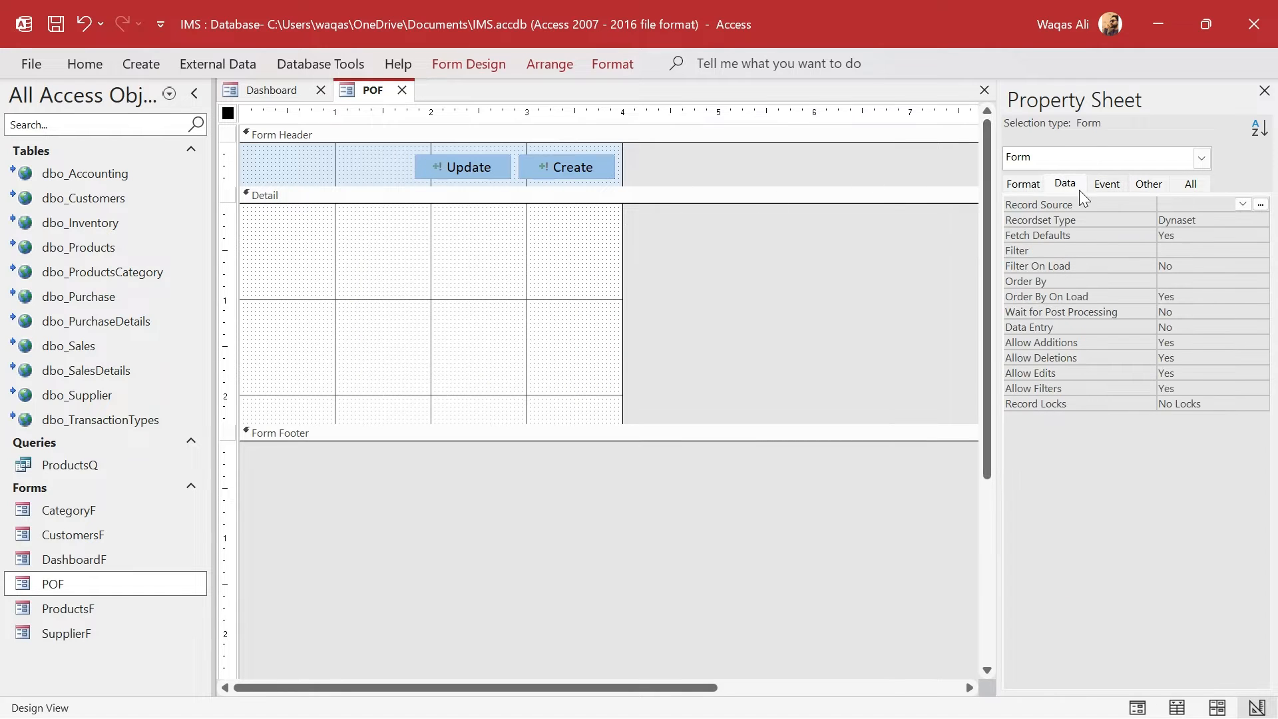
pyautogui.click(572, 165)
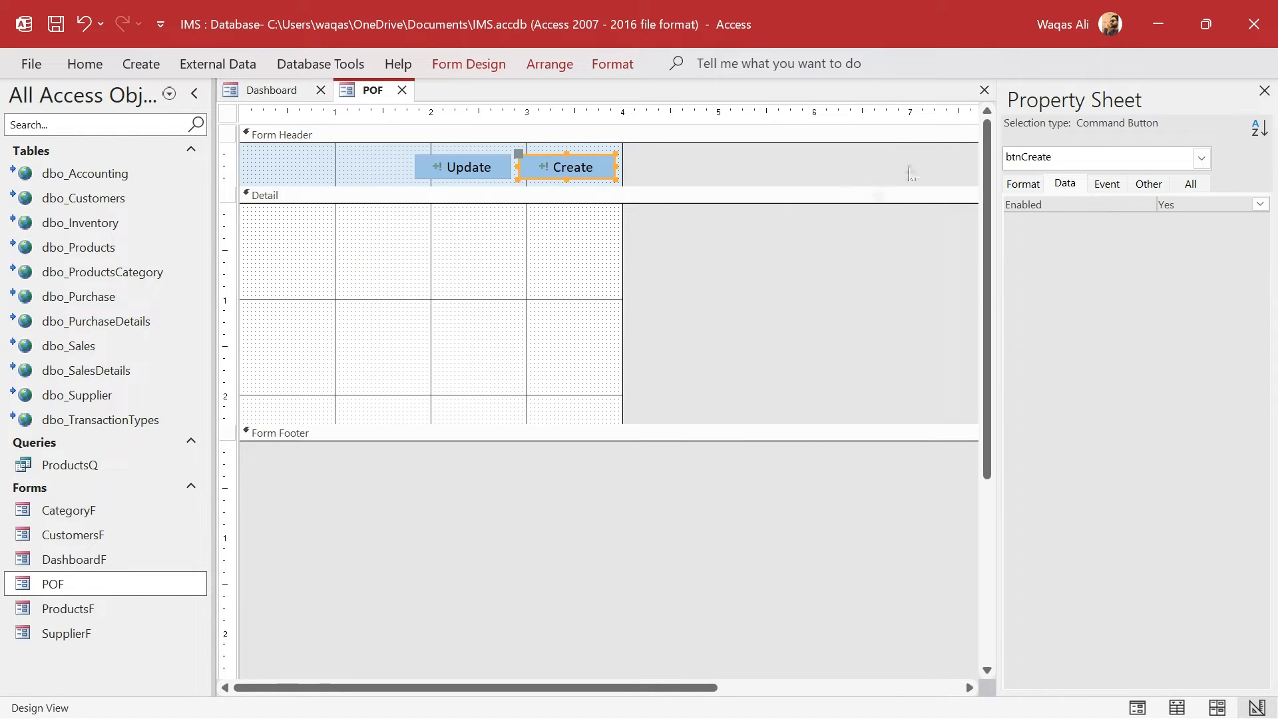
pyautogui.click(1105, 185)
pyautogui.click(1265, 206)
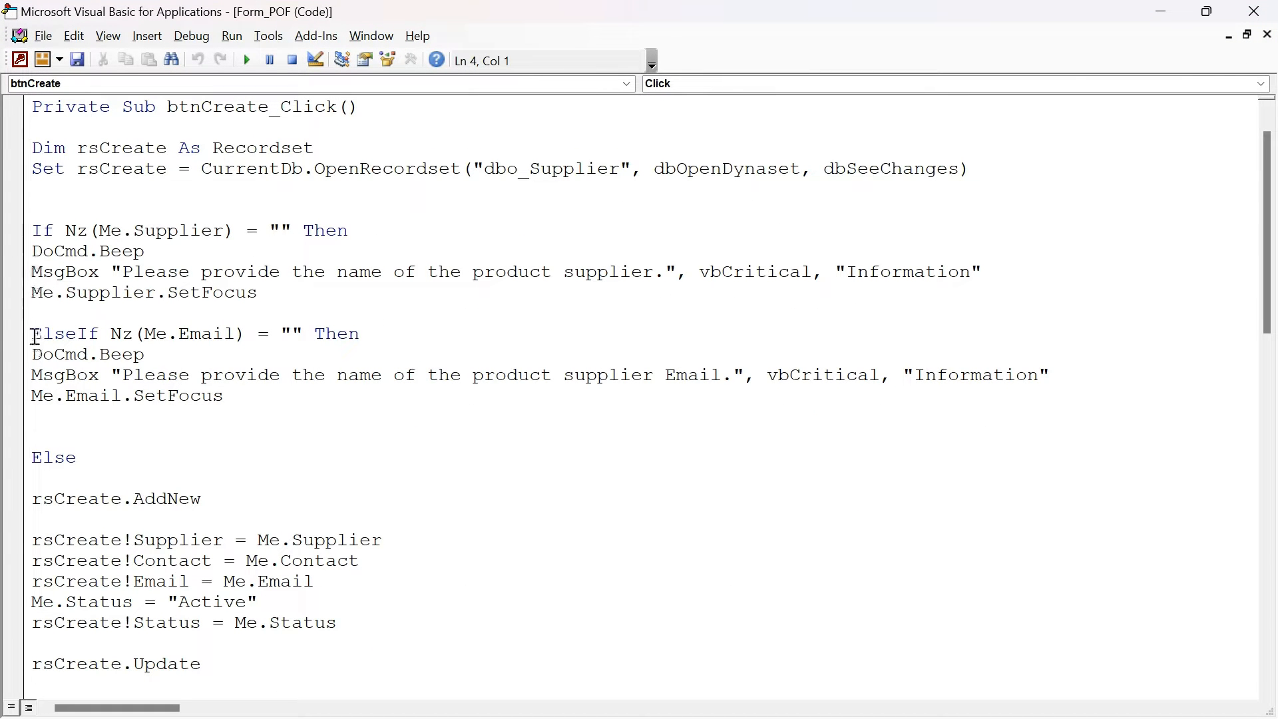
pyautogui.moveTo(34, 336); pyautogui.dragTo(223, 406)
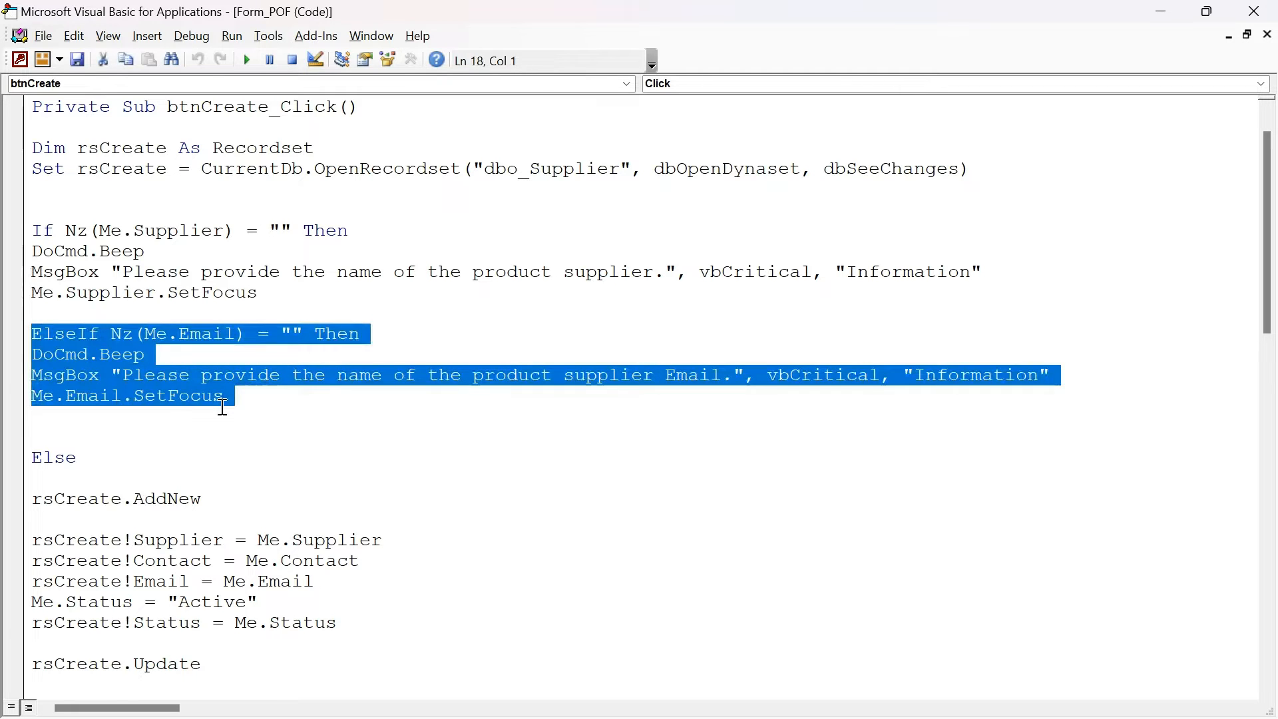
pyautogui.press('Delete')
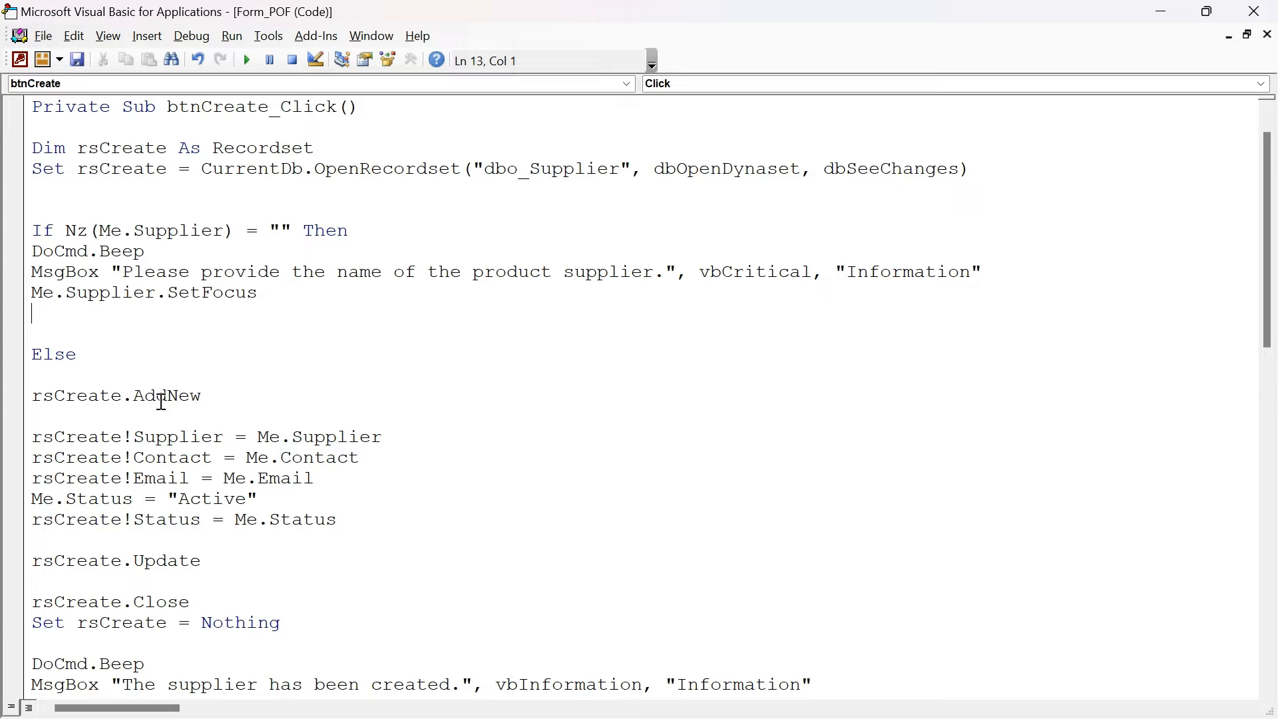
pyautogui.moveTo(38, 433); pyautogui.dragTo(397, 537)
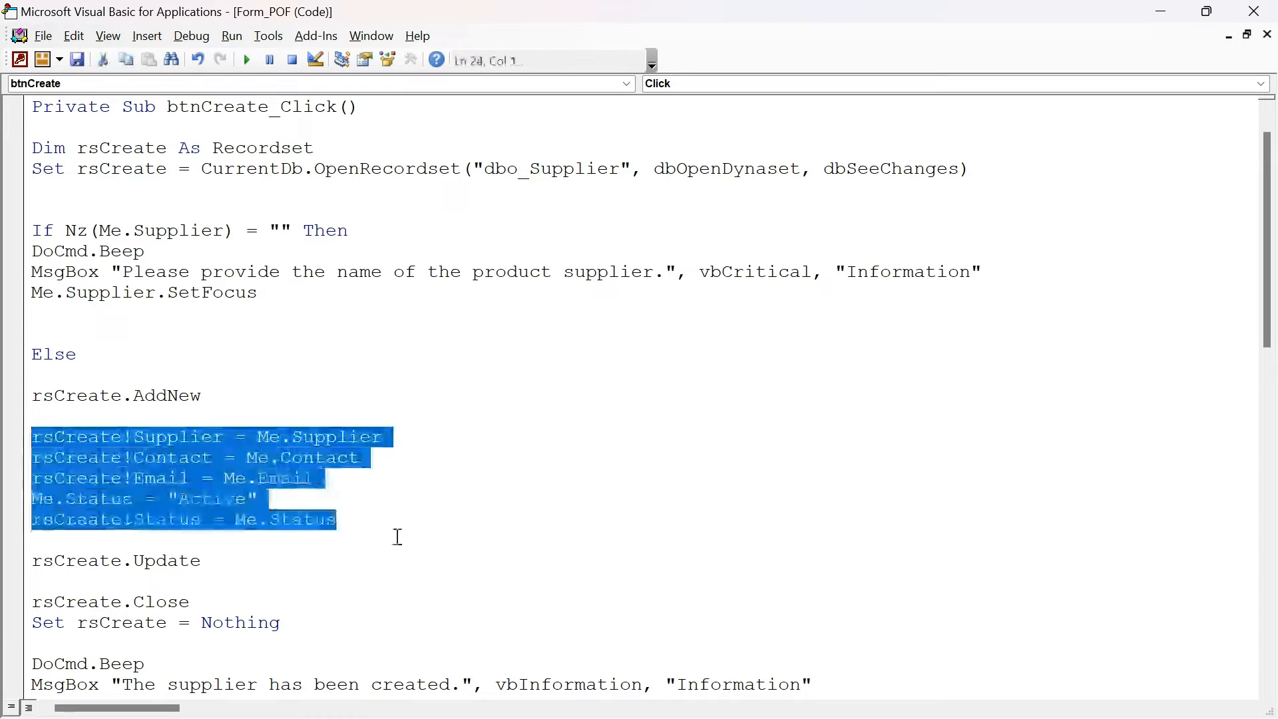
pyautogui.press('Delete')
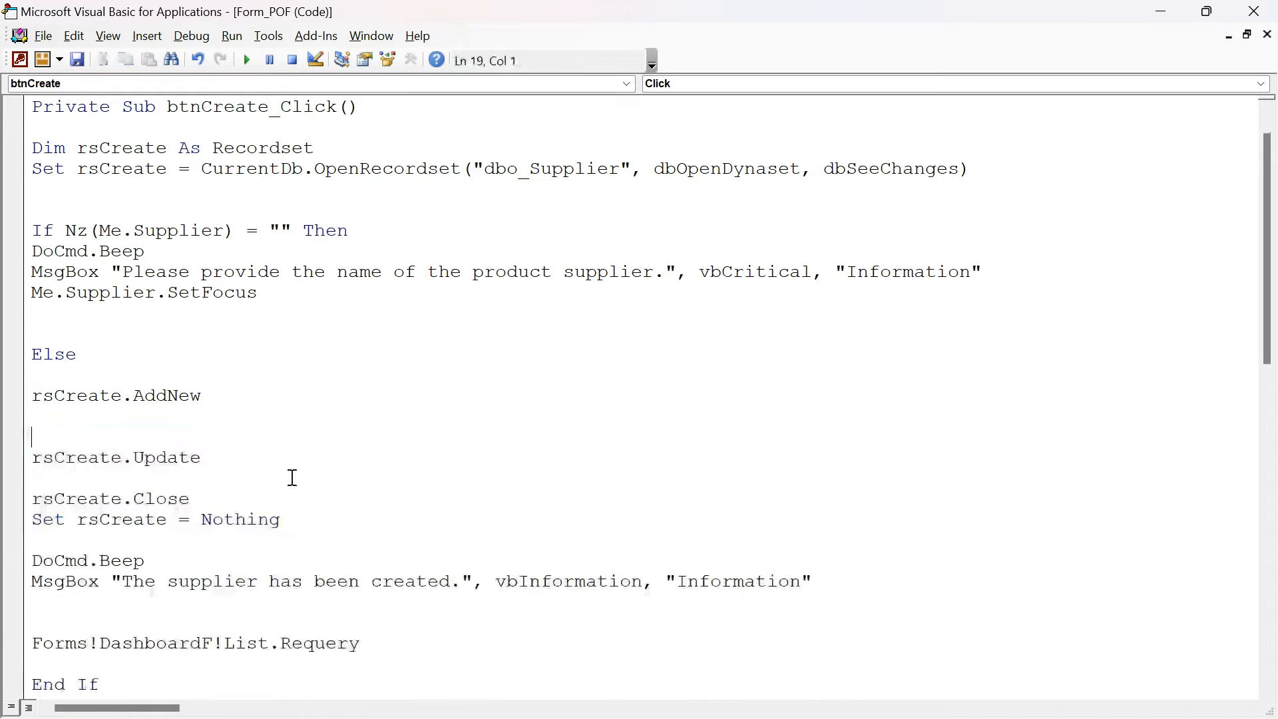
# Delete the supplier field assignments from the btnUpdate click procedure and close the code editor.
pyautogui.scroll(-3, 286, 474)
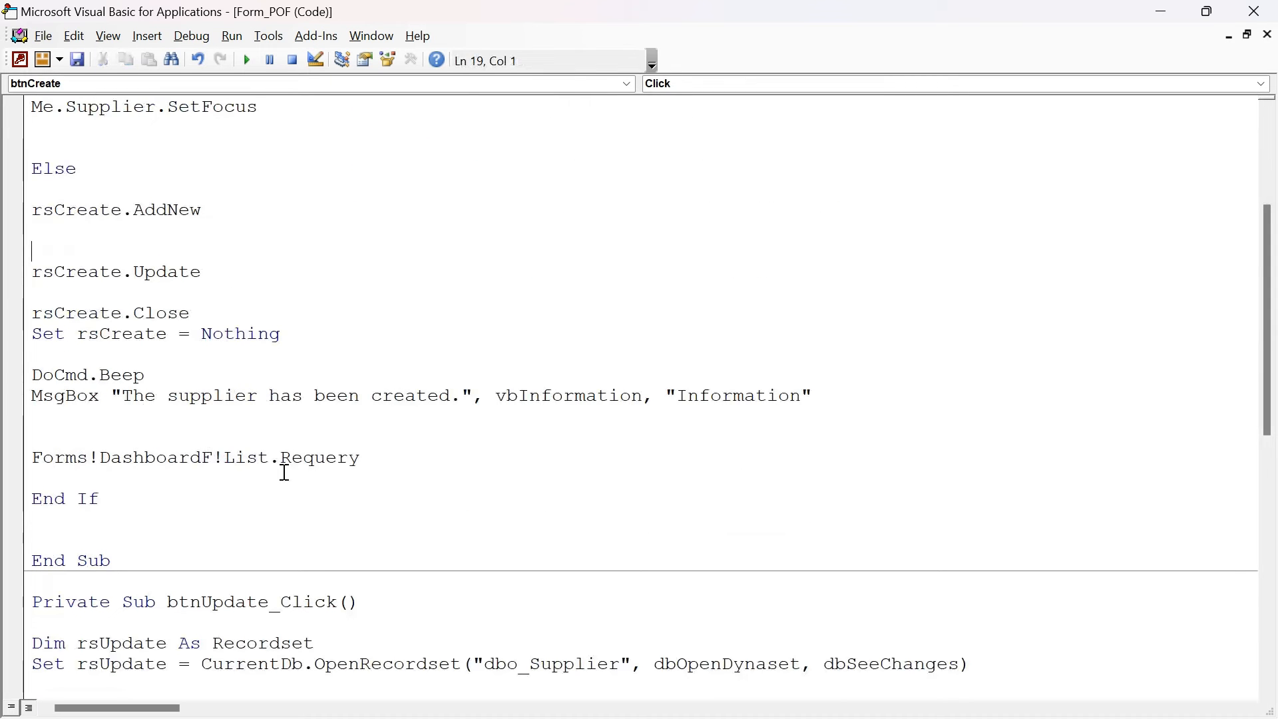
pyautogui.scroll(-5, 285, 473)
pyautogui.scroll(-2, 286, 484)
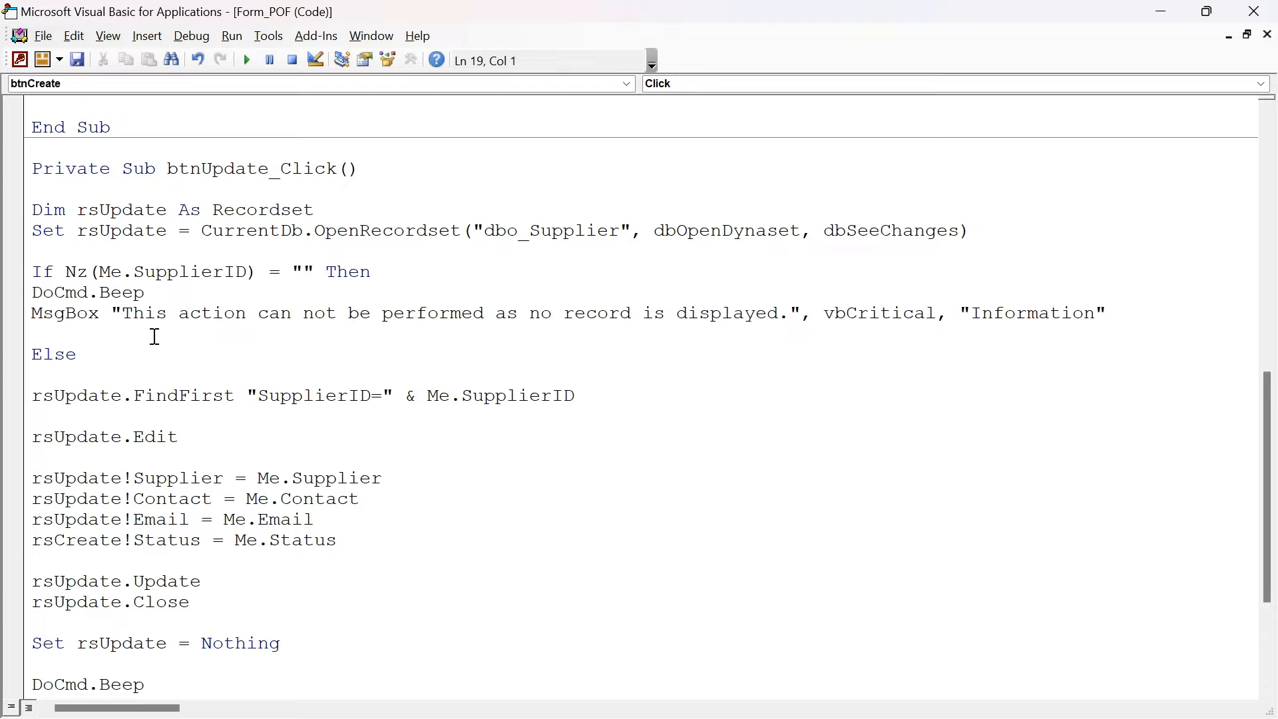
pyautogui.scroll(-1, 140, 352)
pyautogui.moveTo(40, 418); pyautogui.dragTo(422, 469)
pyautogui.press('BackSpace')
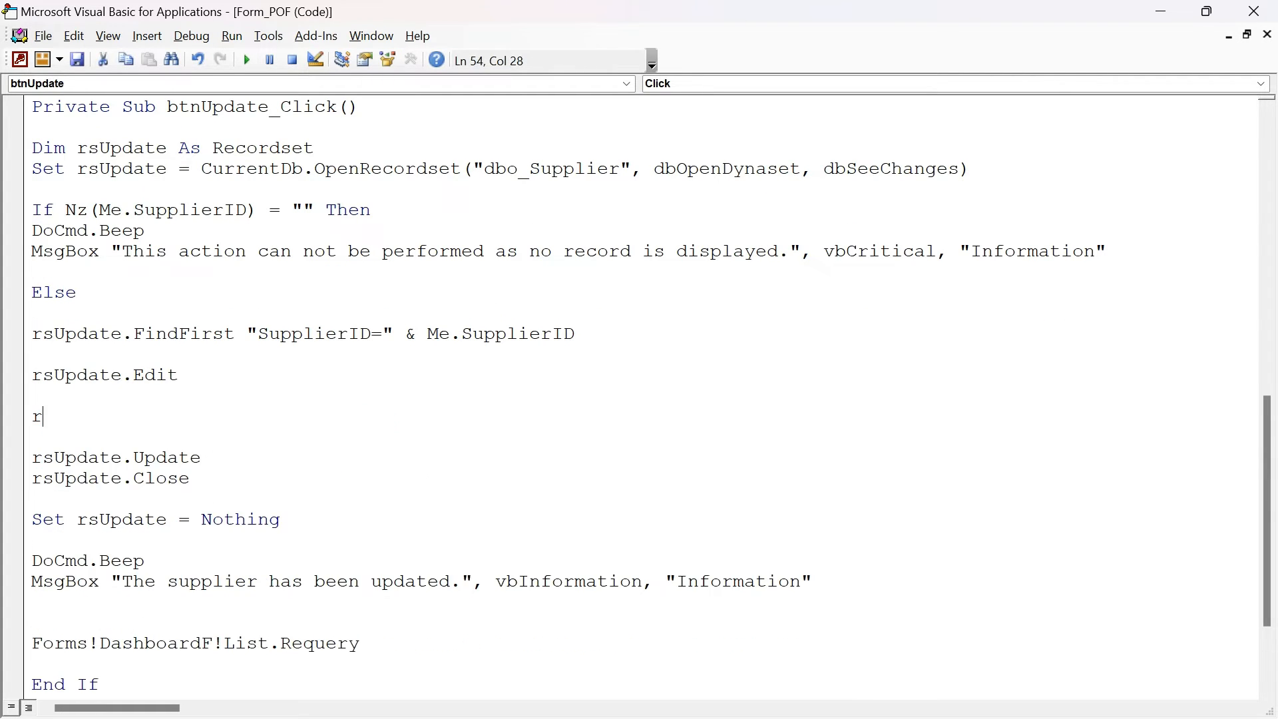
pyautogui.press('BackSpace')
pyautogui.scroll(-2, 454, 437)
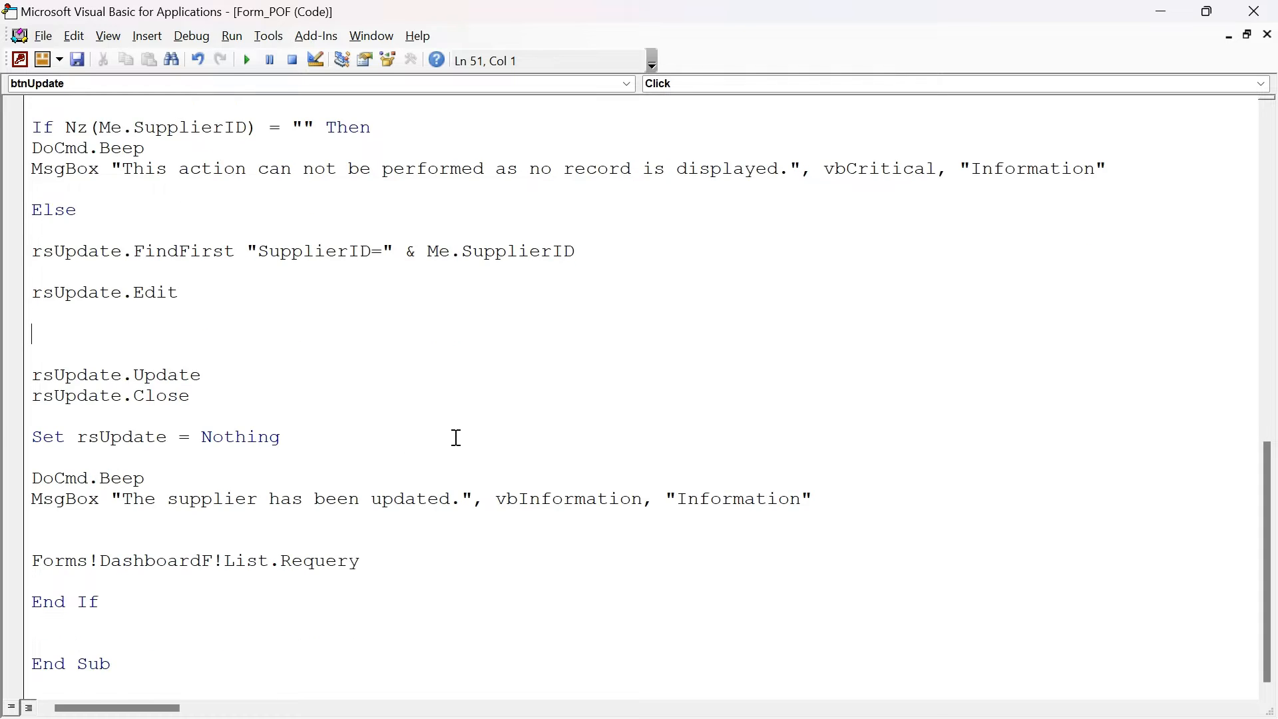
pyautogui.scroll(6, 619, 379)
pyautogui.click(1255, 11)
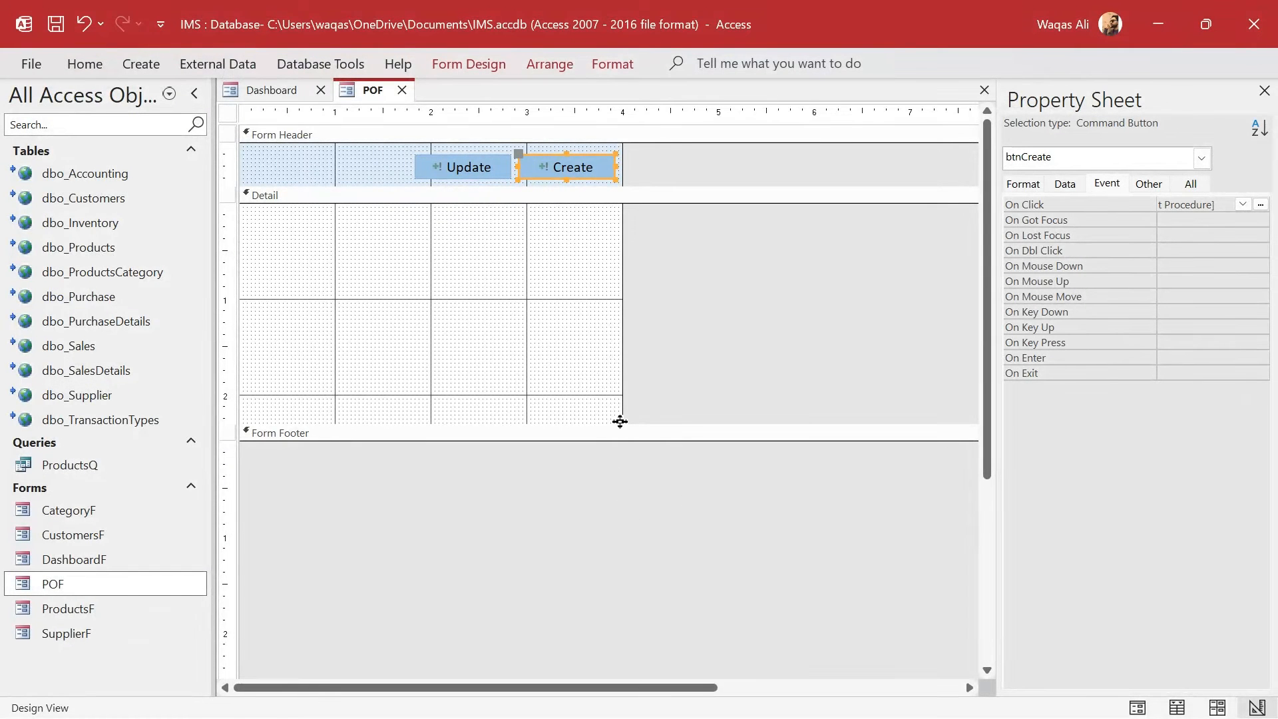
# Enlarge the form's Detail section to about 7.6 by 4.2 inches and move the Update and Create buttons to the header's right end.
pyautogui.moveTo(622, 425)
pyautogui.mouseDown()
pyautogui.moveTo(953, 582)
pyautogui.moveTo(921, 580)
pyautogui.moveTo(934, 610)
pyautogui.mouseUp()
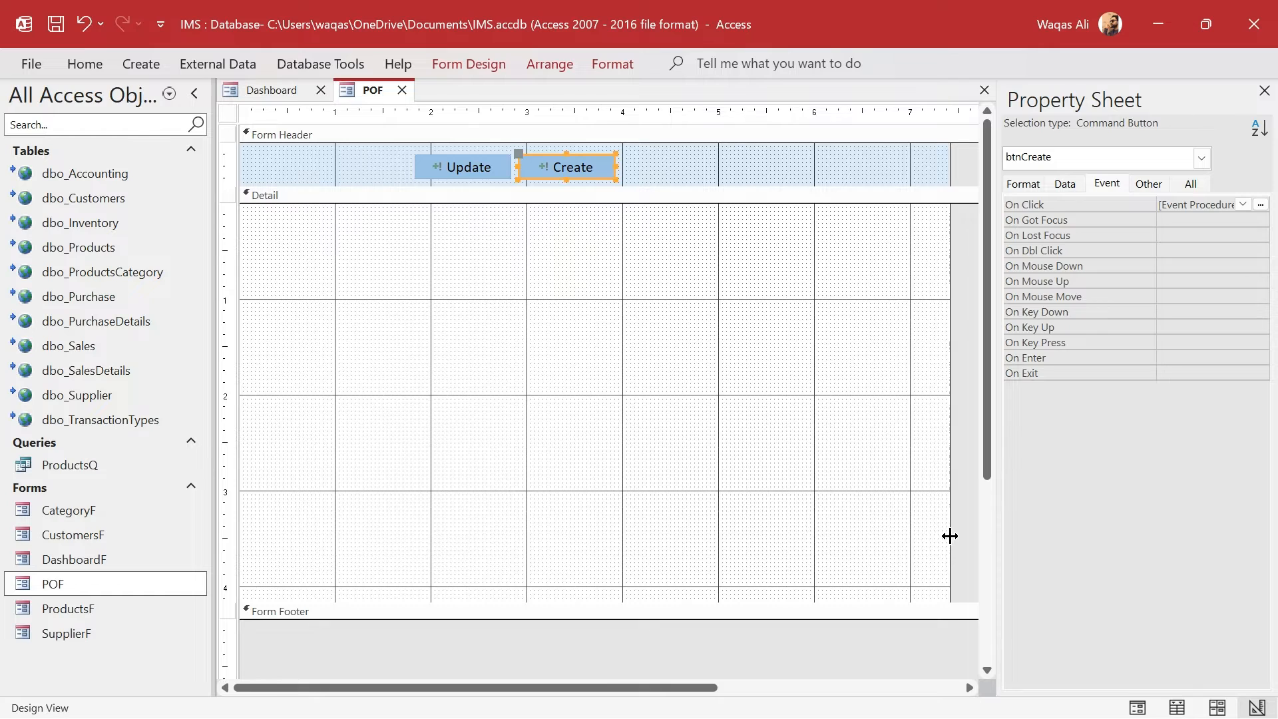
pyautogui.moveTo(950, 533); pyautogui.dragTo(966, 536)
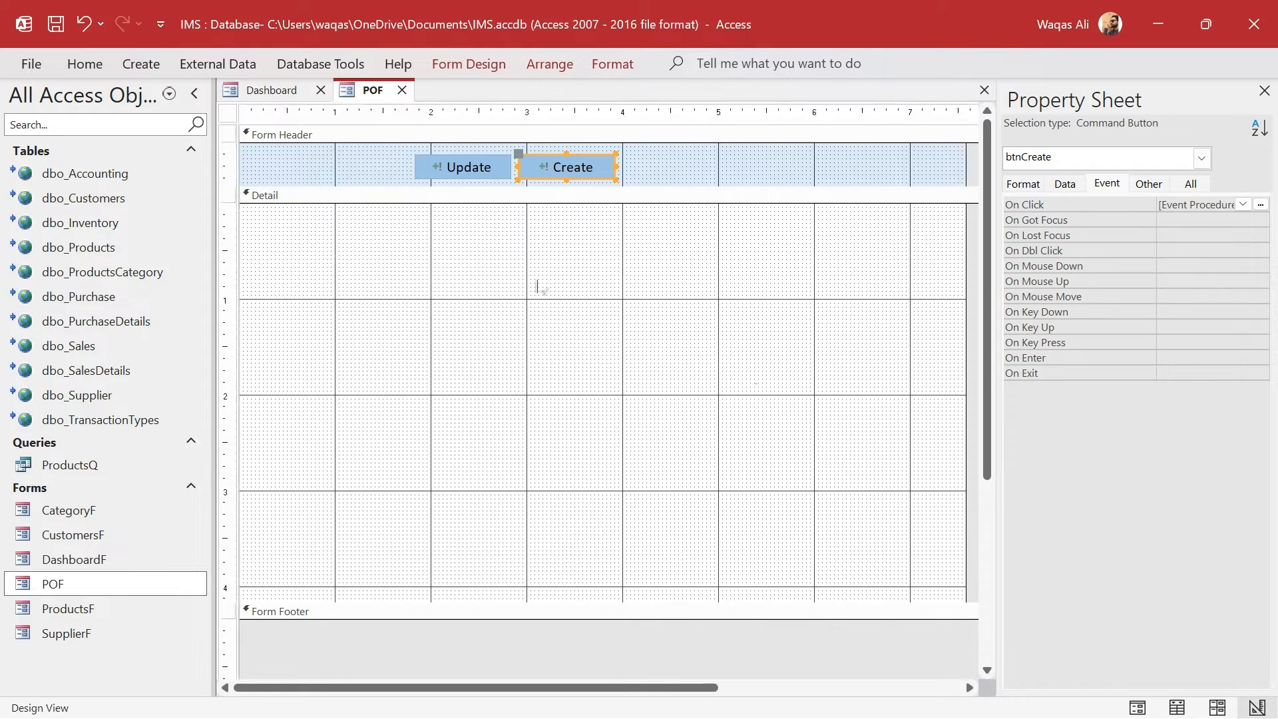
pyautogui.moveTo(384, 159); pyautogui.dragTo(912, 166)
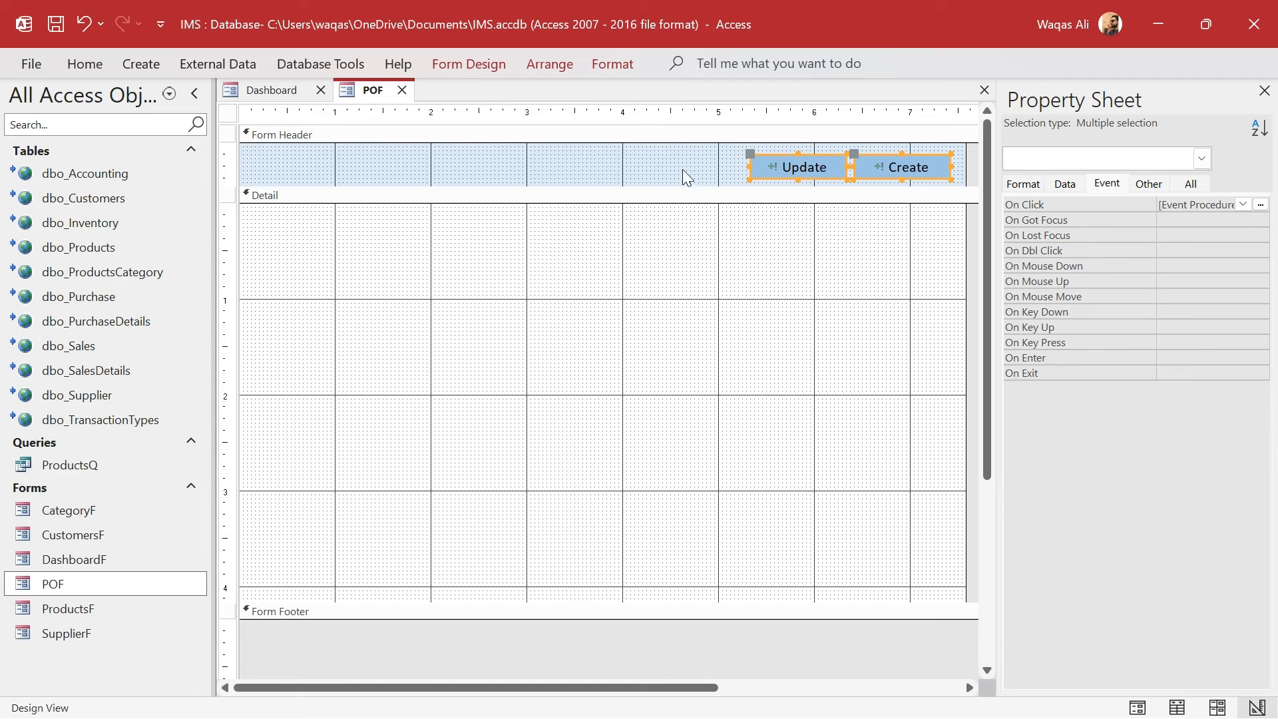
pyautogui.click(693, 167)
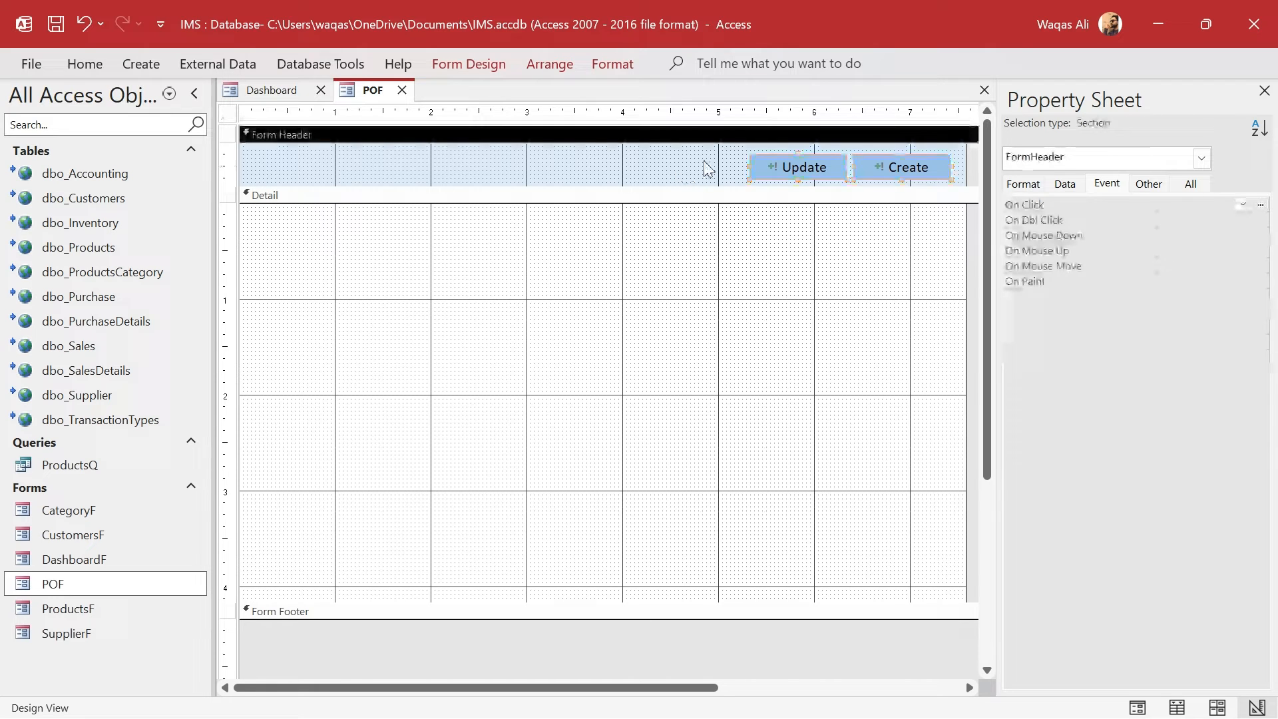
pyautogui.click(797, 158)
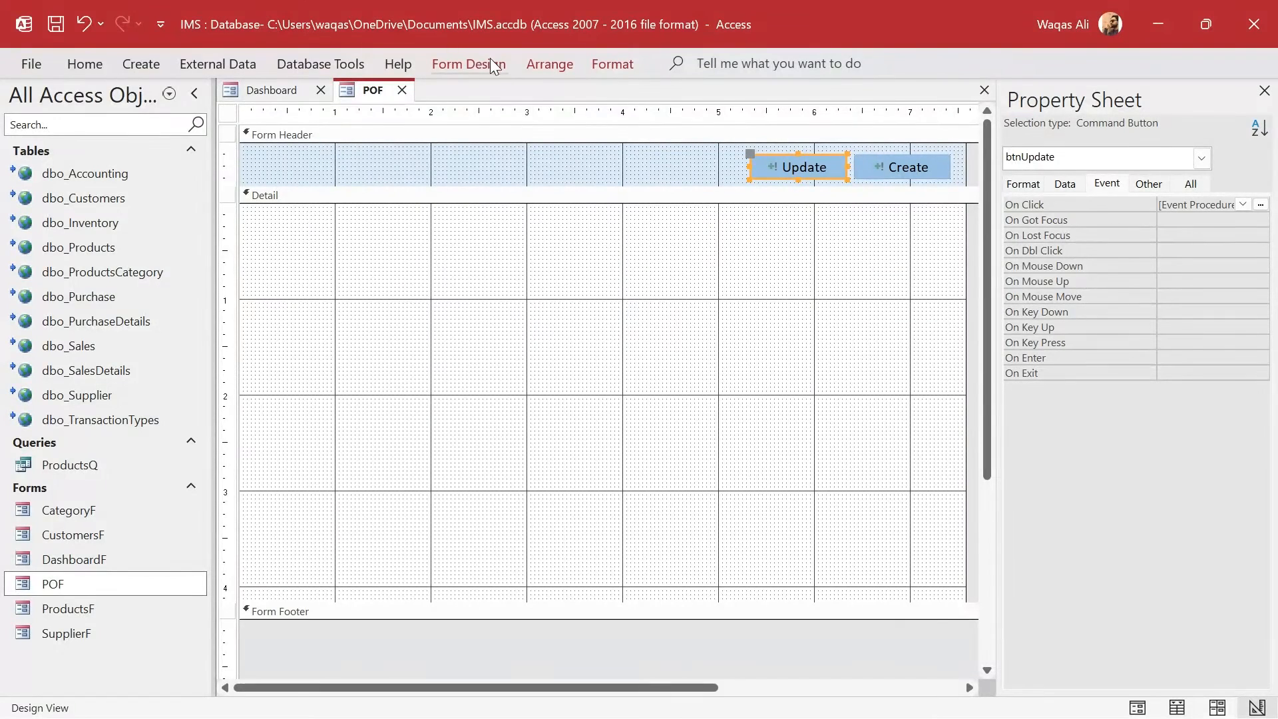
# Set the POF form's record source to the dbo_Purchase table.
pyautogui.click(228, 113)
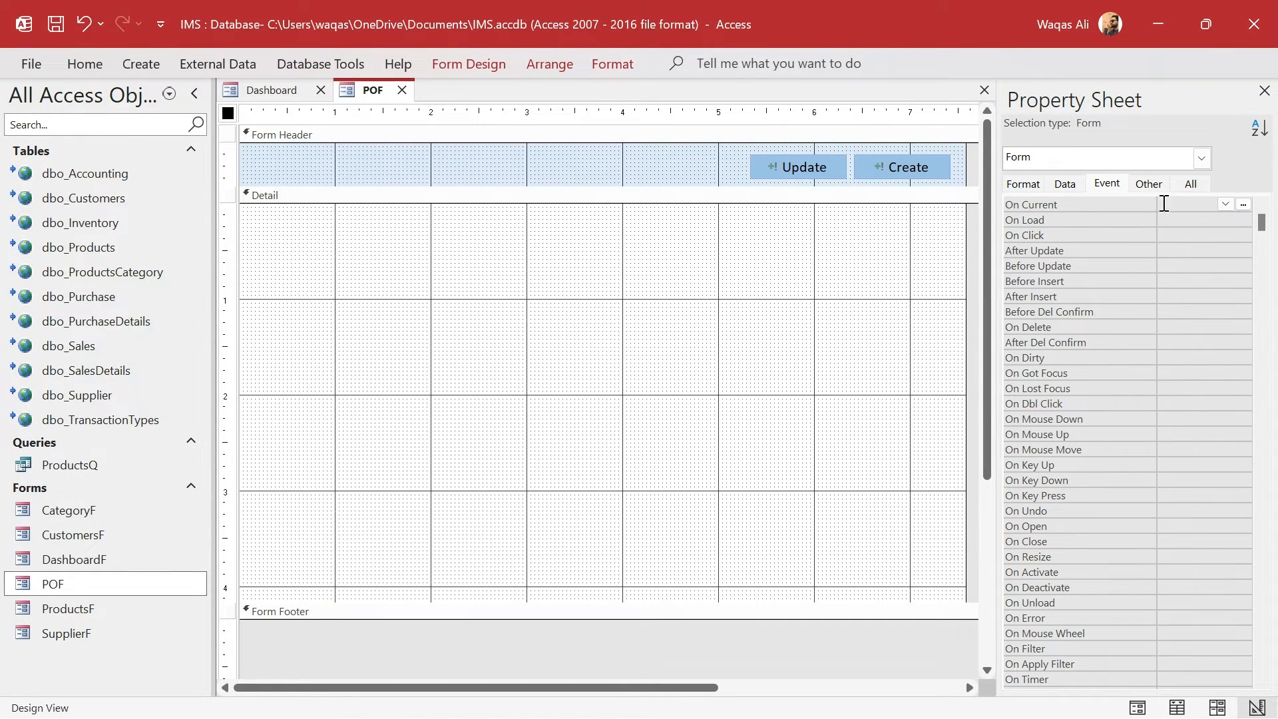
pyautogui.click(1065, 183)
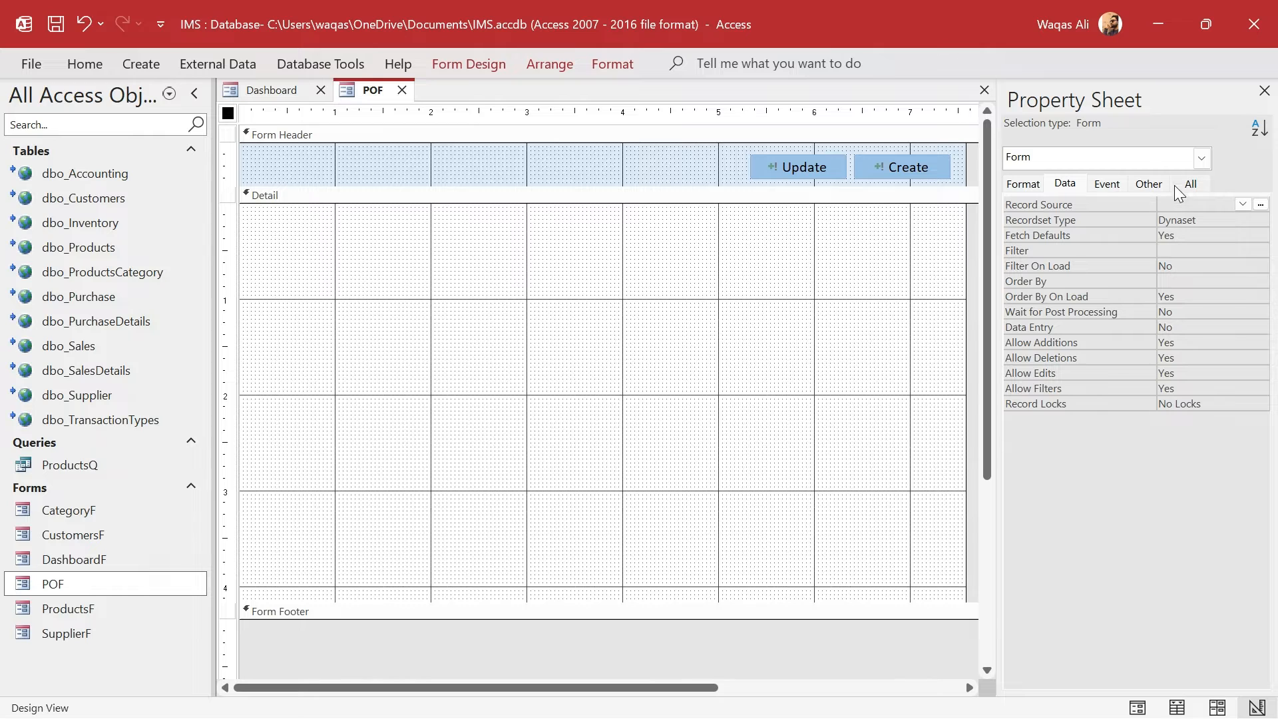
pyautogui.click(1243, 204)
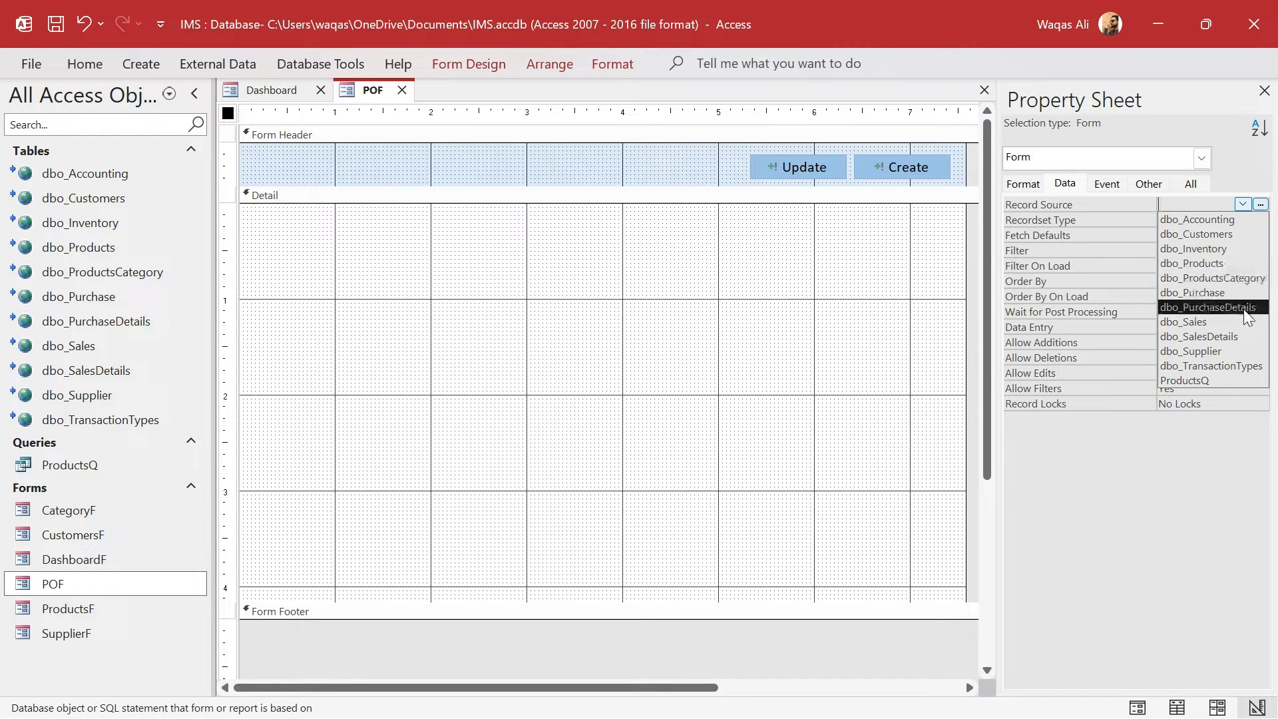
pyautogui.click(1232, 293)
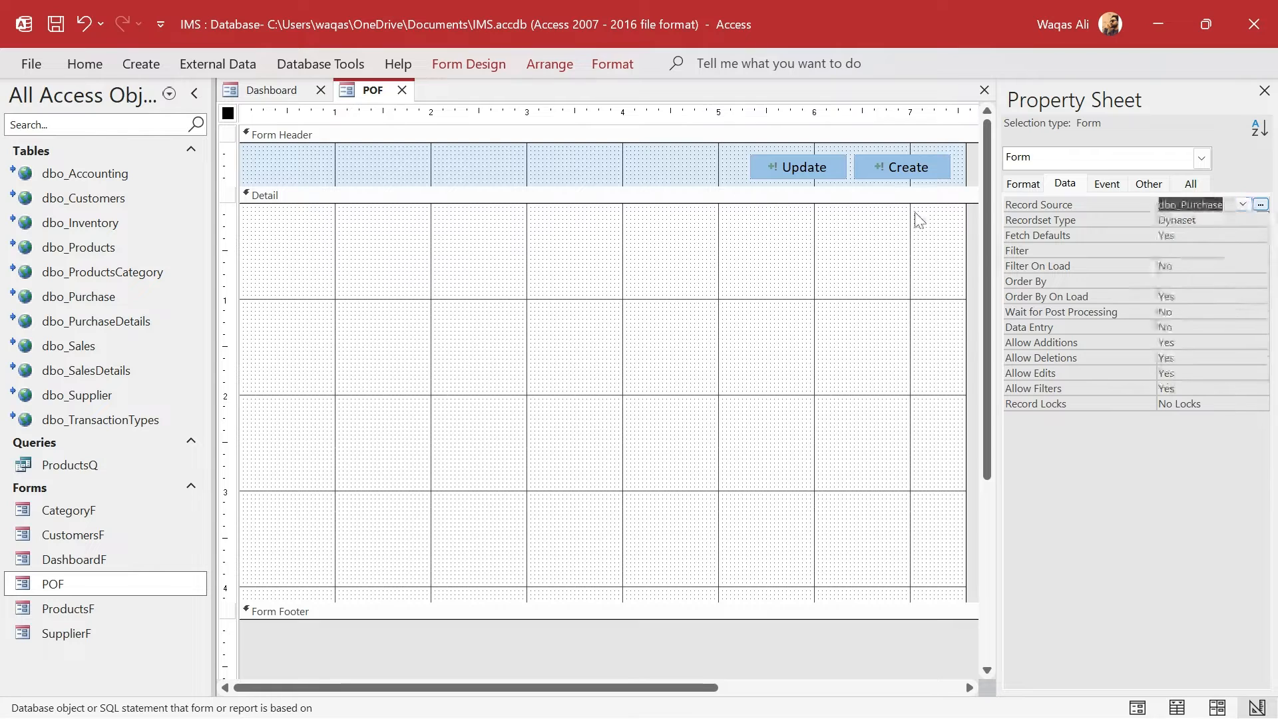
# Add the existing fields PurchaseID, Supplier, PurchaseDate and Status together to the upper part of the Detail section.
pyautogui.click(469, 59)
pyautogui.click(870, 126)
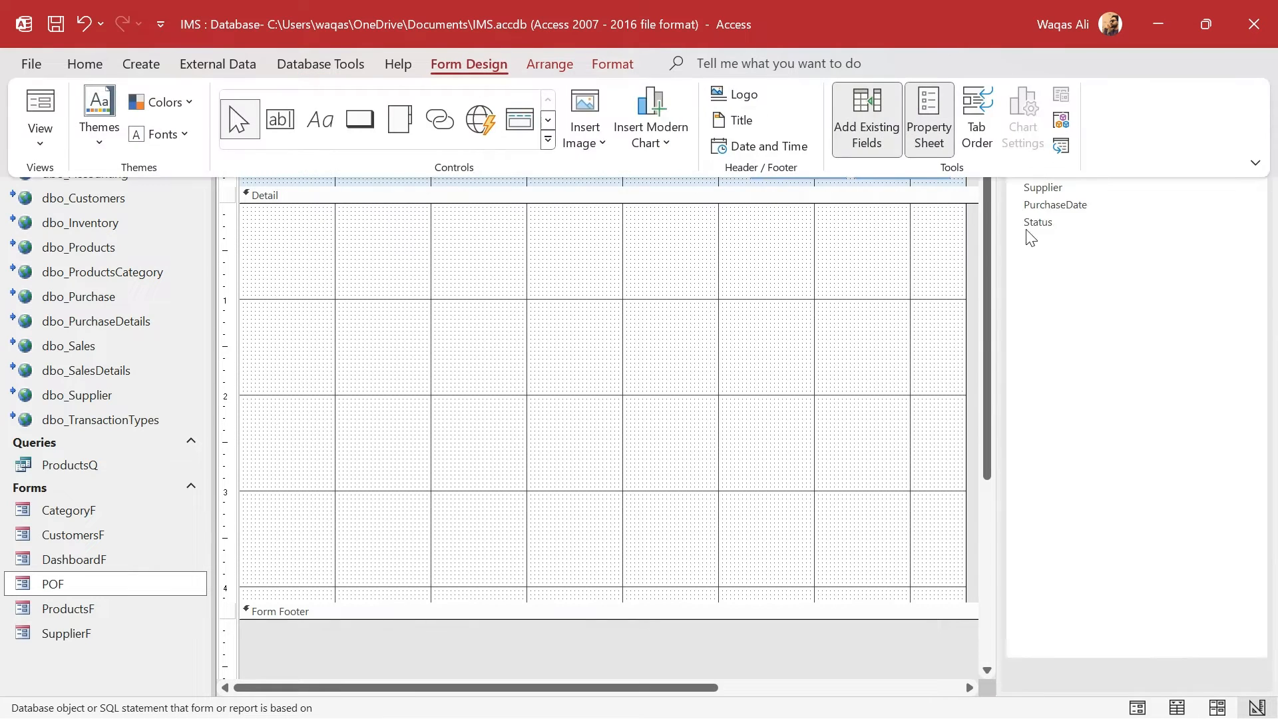
pyautogui.click(1079, 224)
pyautogui.click(1055, 172)
pyautogui.hotkey('shift', 'Down')
pyautogui.hotkey('shift', 'Down')
pyautogui.hotkey('shift', 'Down')
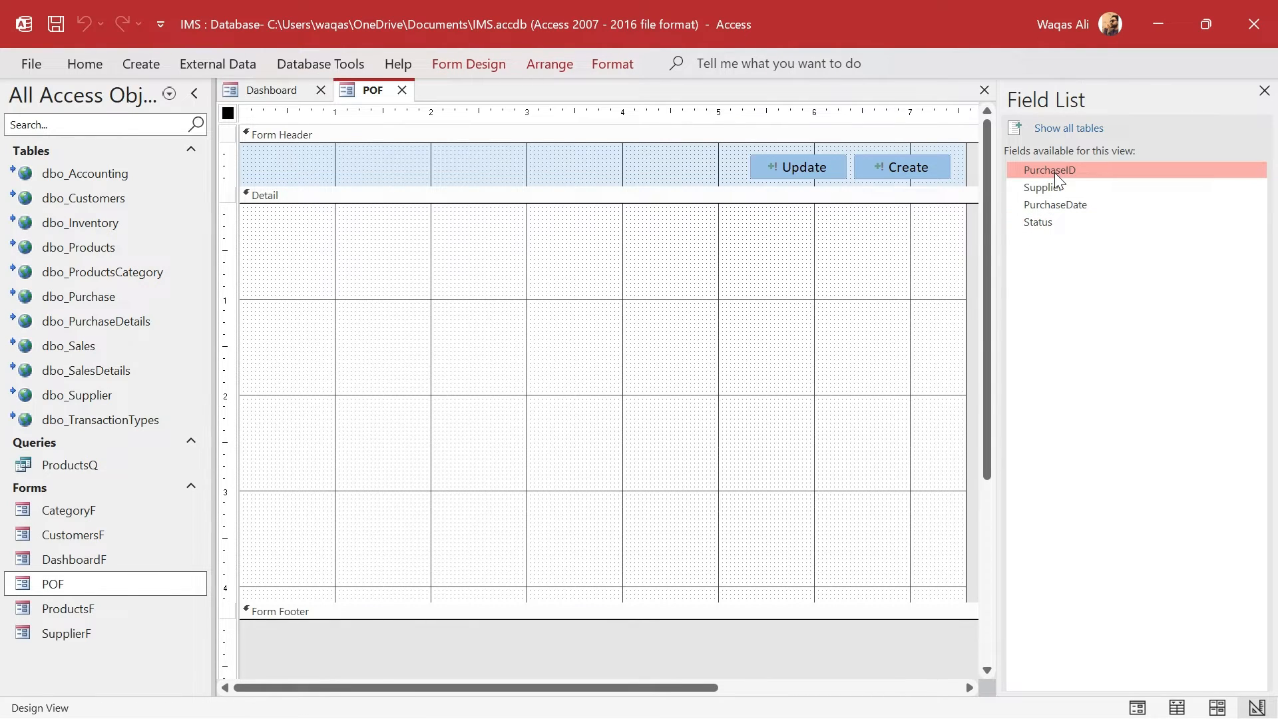
pyautogui.moveTo(1054, 174); pyautogui.dragTo(517, 230)
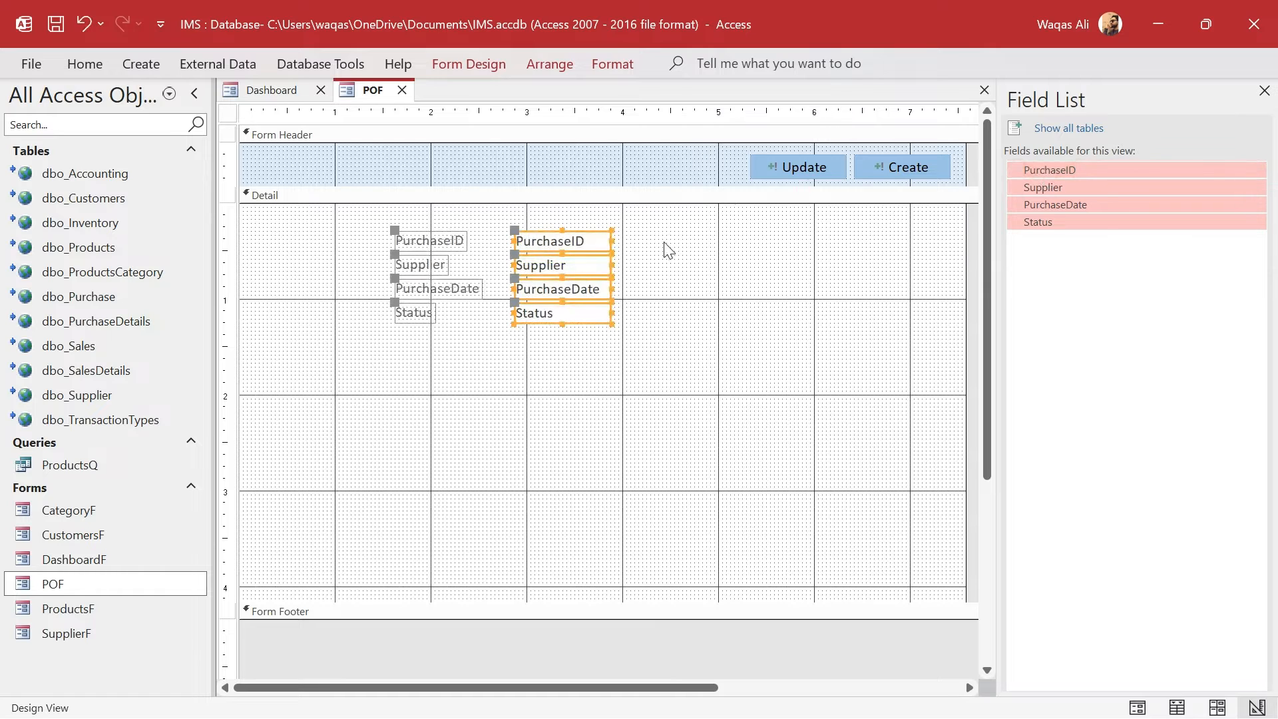
# Arrange the four purchase fields and their labels in a stacked layout.
pyautogui.moveTo(664, 230); pyautogui.dragTo(314, 346)
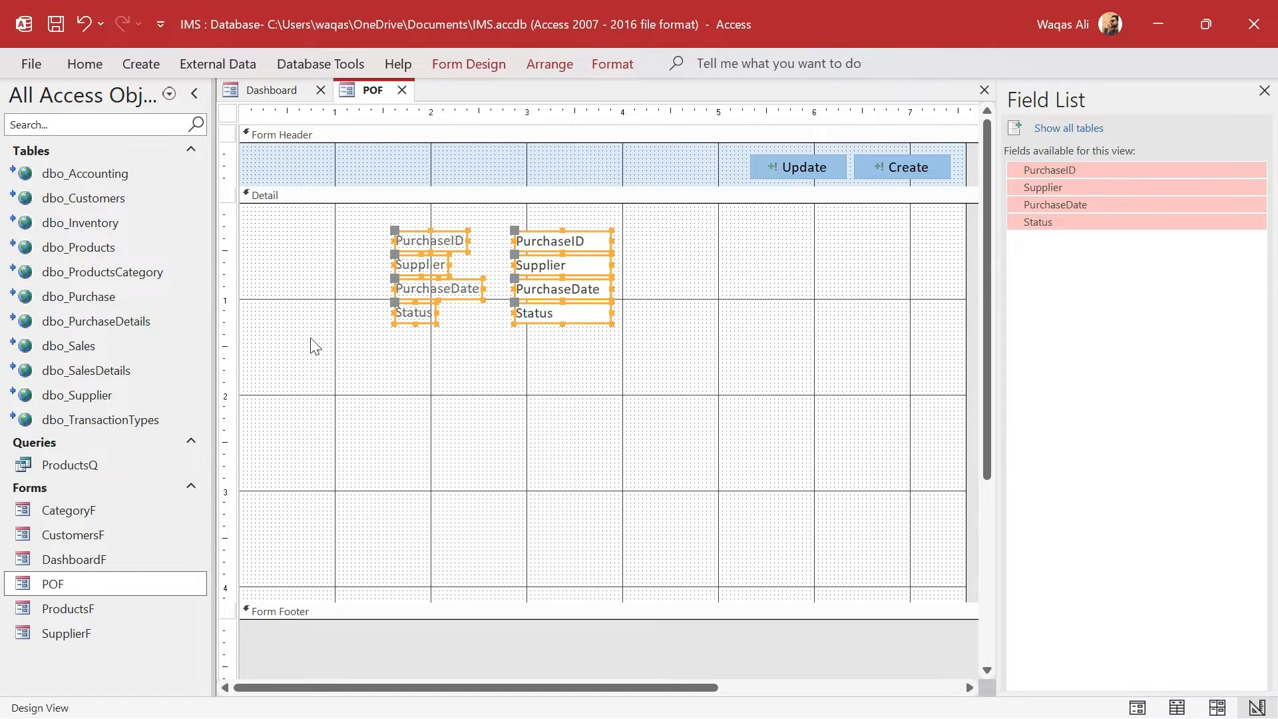
pyautogui.rightClick(567, 267)
pyautogui.moveTo(662, 340)
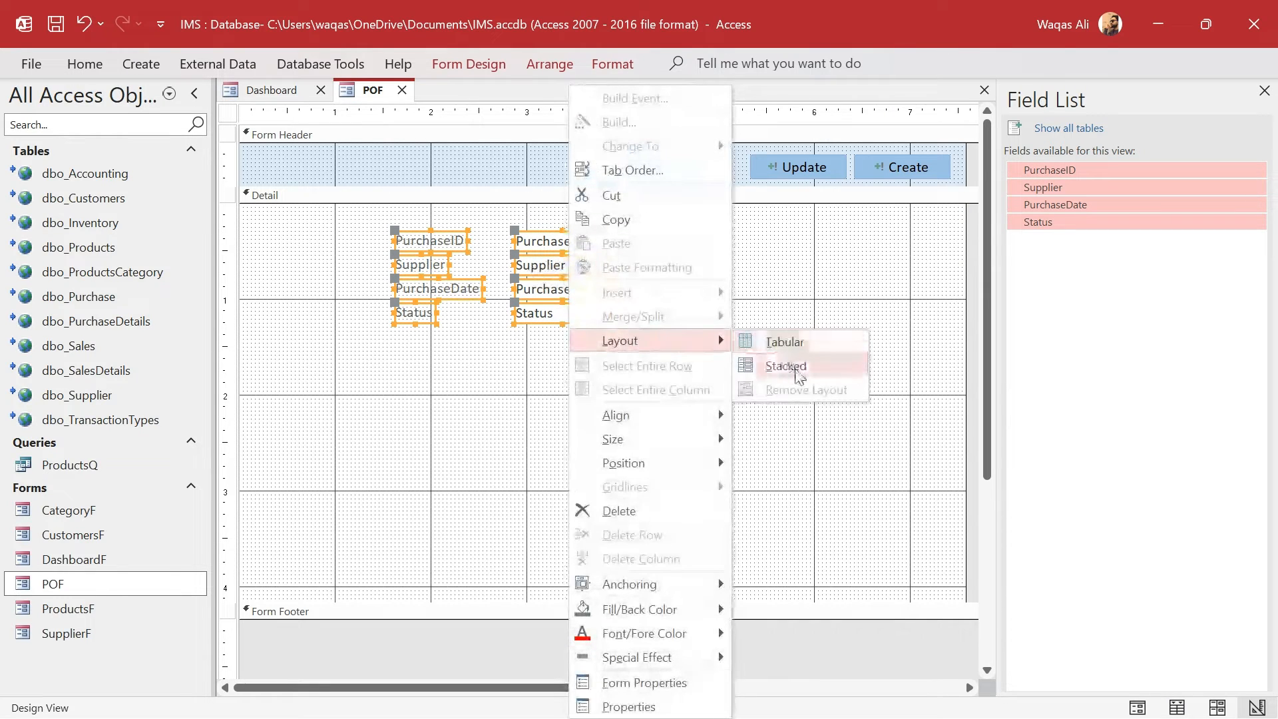
pyautogui.click(792, 366)
# Set the font color of all stacked fields and labels to black (Text 1) and their control padding to Narrow.
pyautogui.click(85, 63)
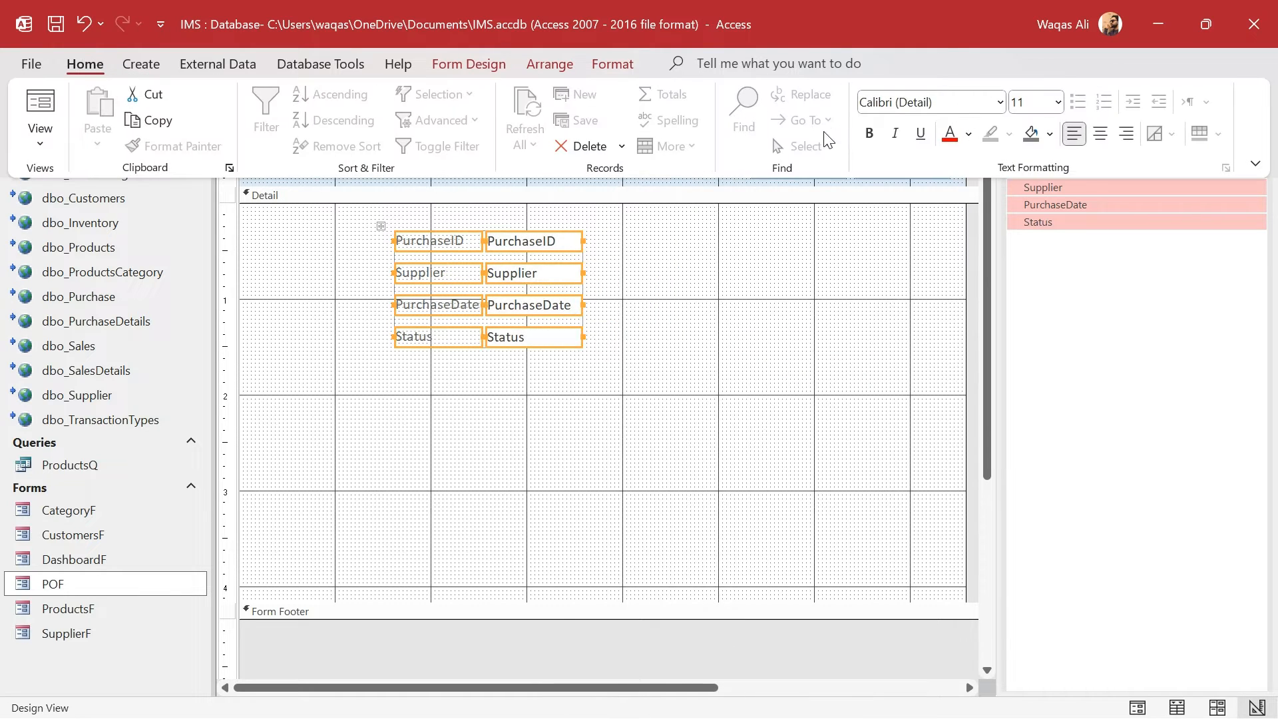
pyautogui.click(969, 134)
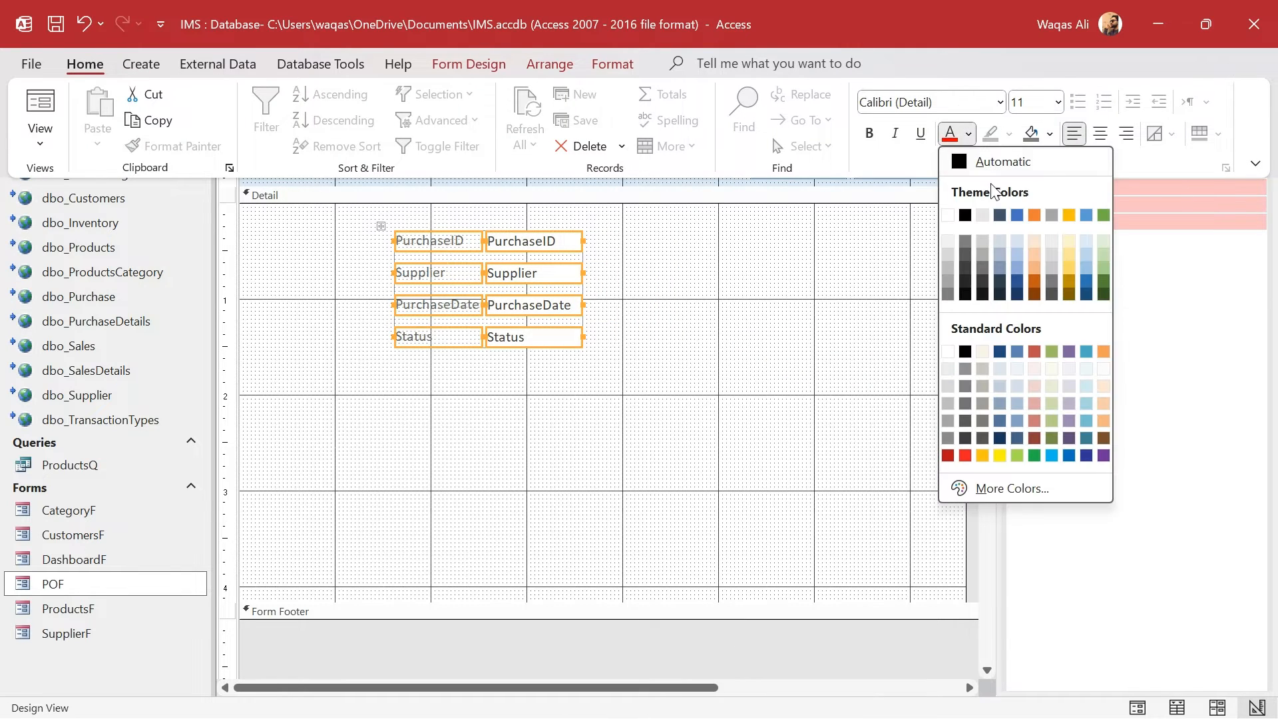
pyautogui.click(966, 215)
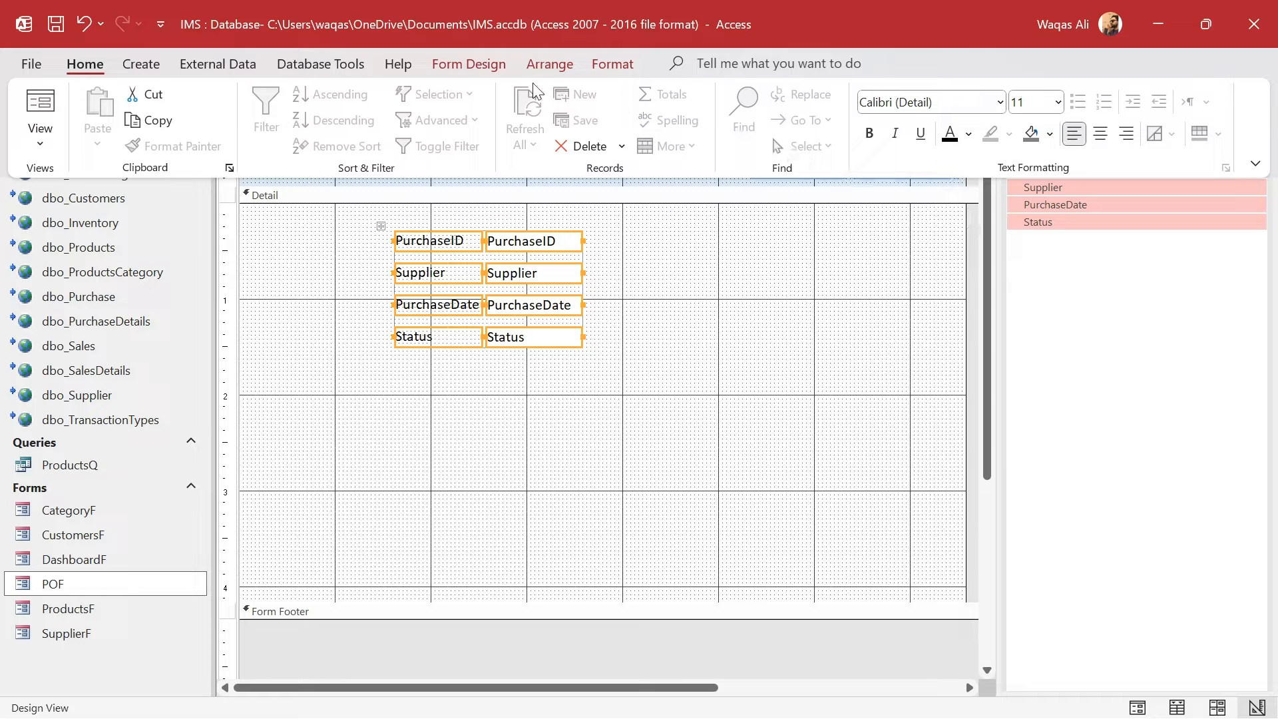
pyautogui.click(549, 64)
pyautogui.click(893, 130)
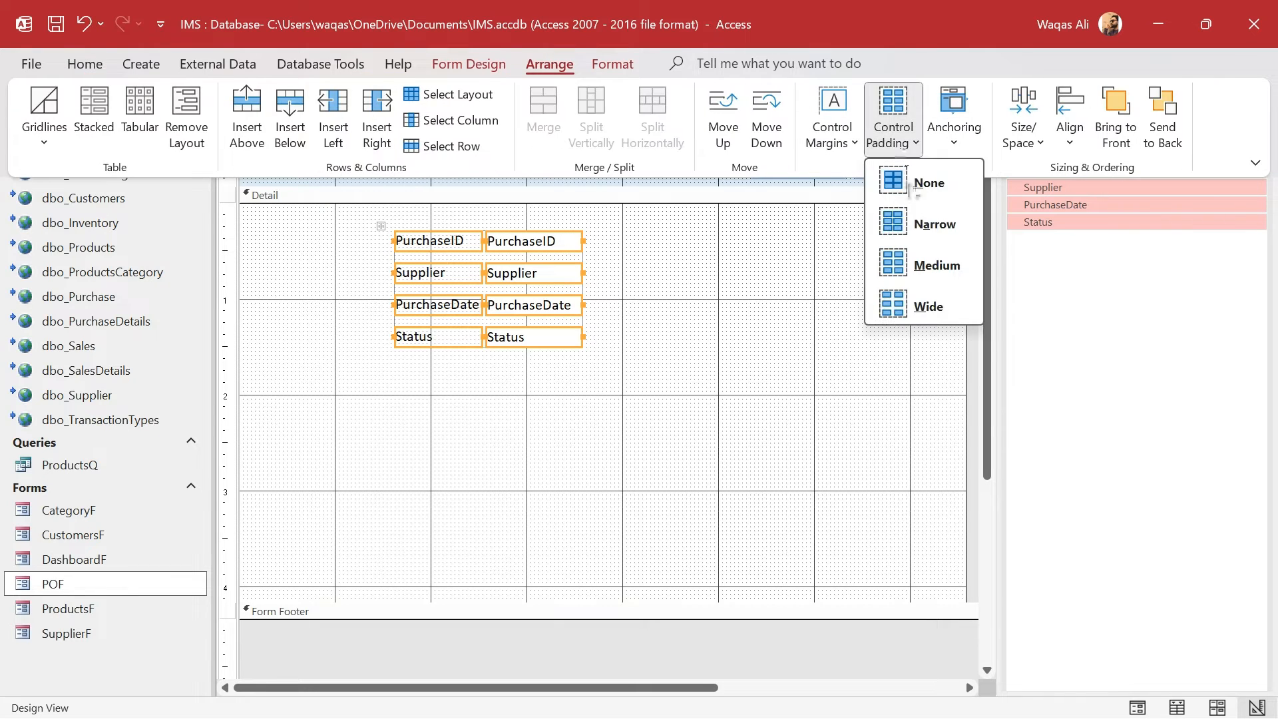
pyautogui.click(916, 223)
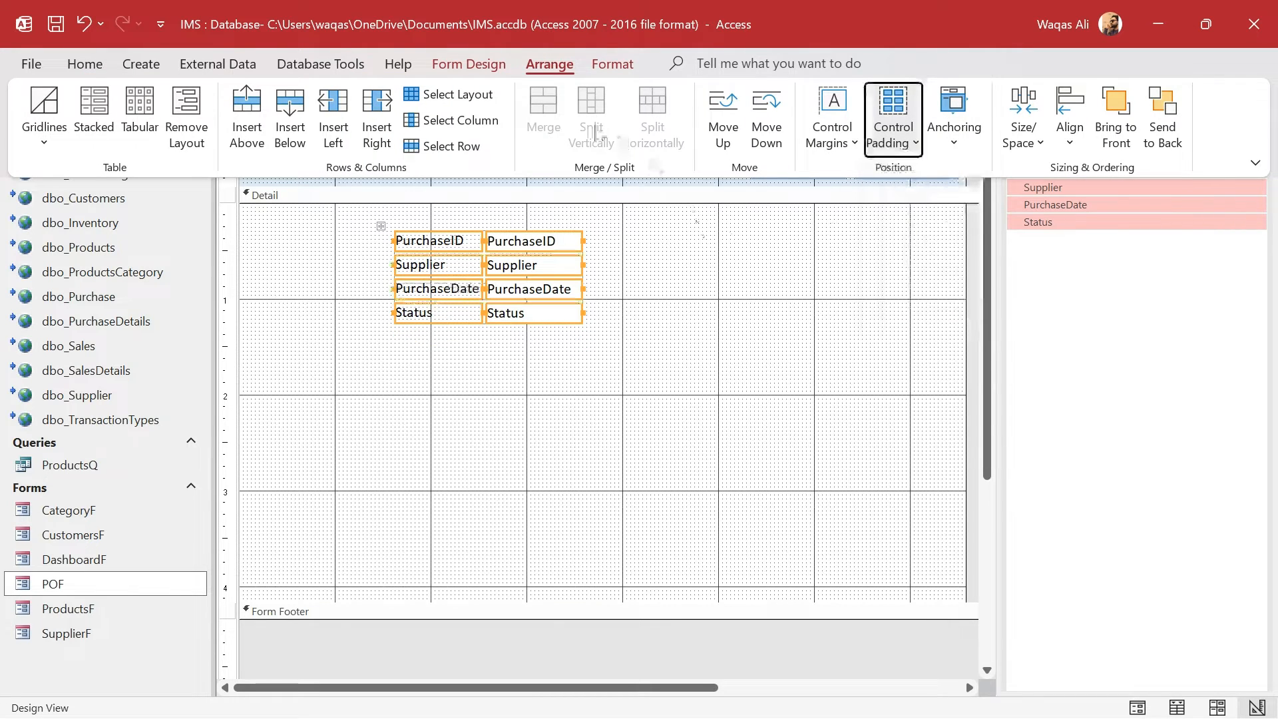
# Set the height of the stacked fields and labels to 0.3" and their top margin to 0.05".
pyautogui.click(500, 63)
pyautogui.click(928, 120)
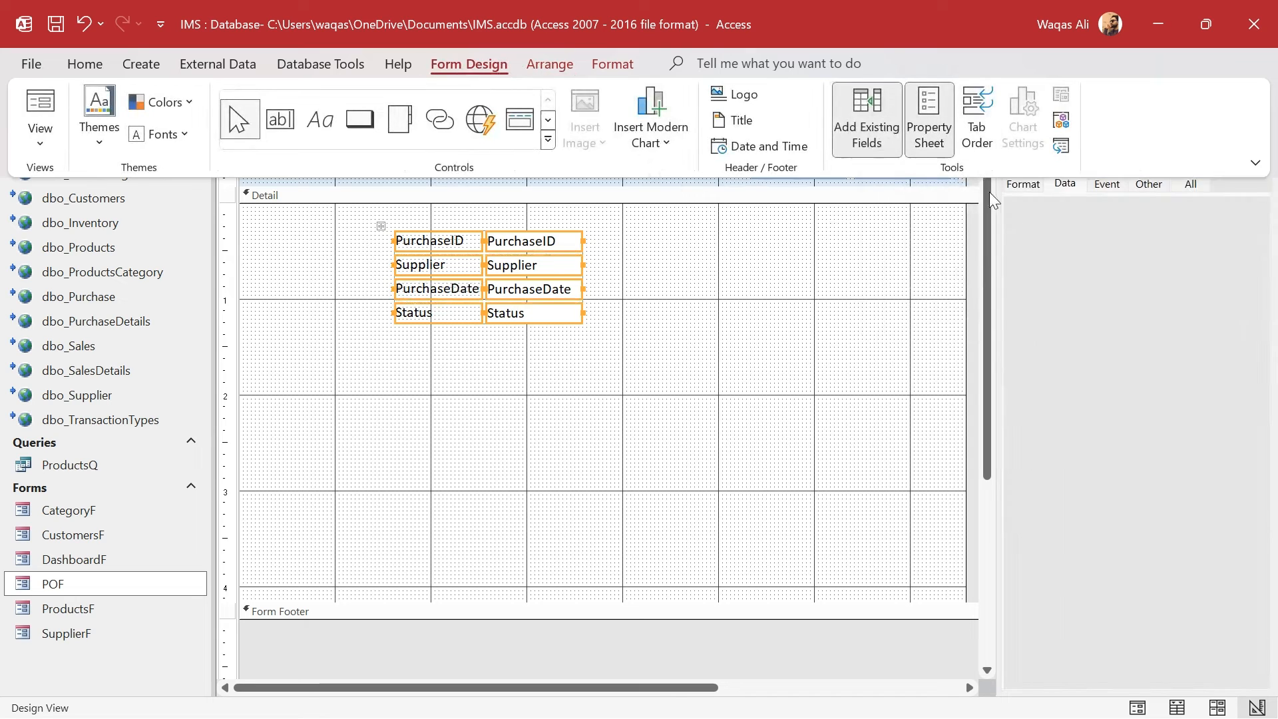
pyautogui.click(1186, 235)
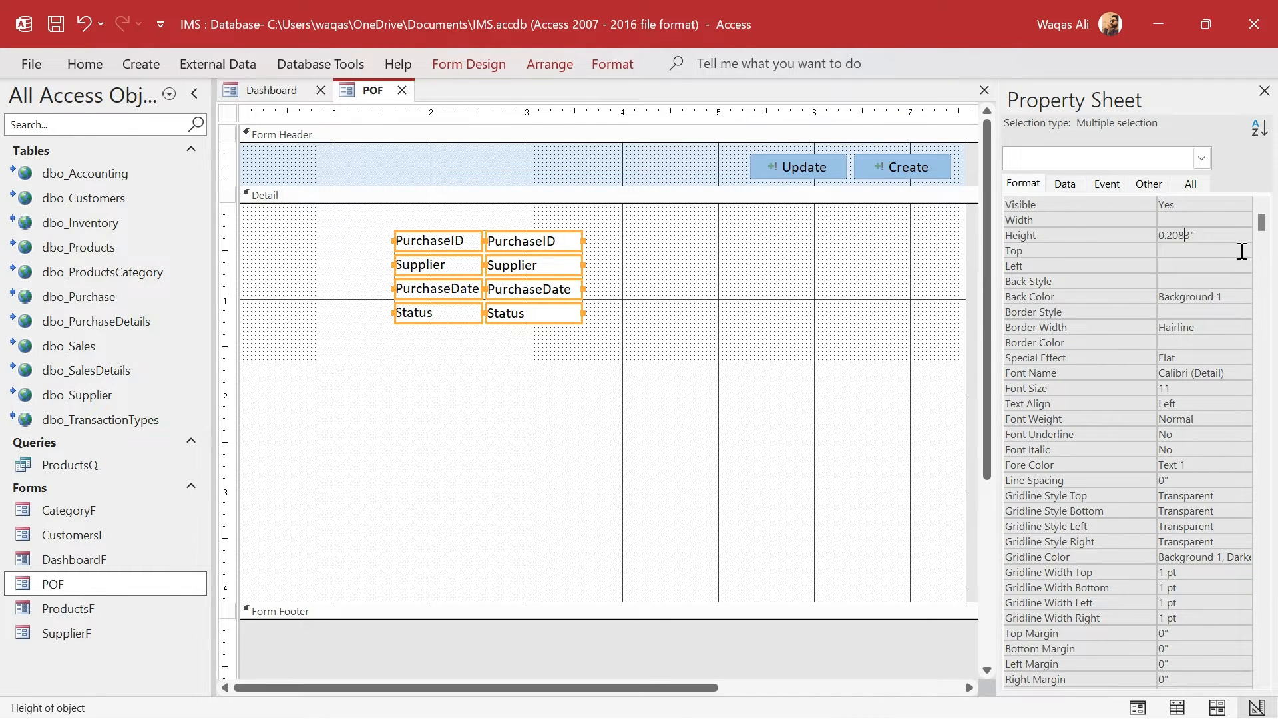
pyautogui.press('BackSpace')
pyautogui.press('BackSpace')
pyautogui.press('BackSpace')
pyautogui.click(1242, 251)
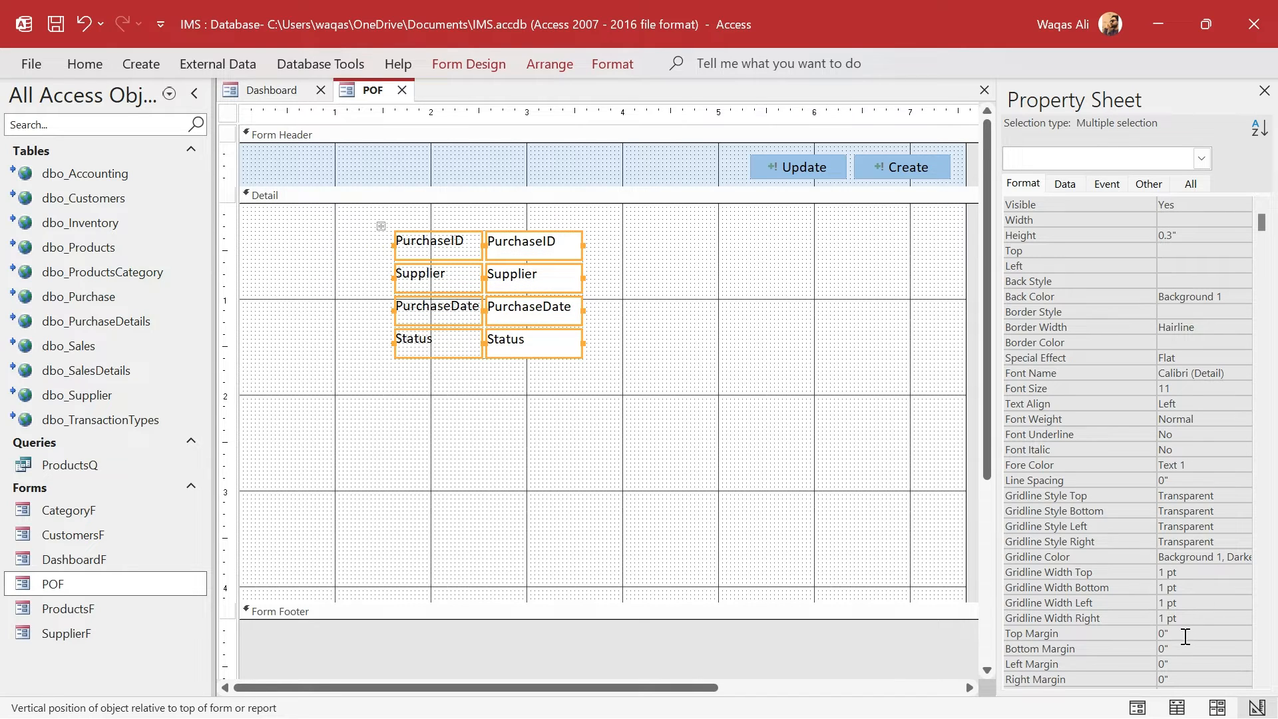
pyautogui.moveTo(1185, 635); pyautogui.dragTo(1148, 635)
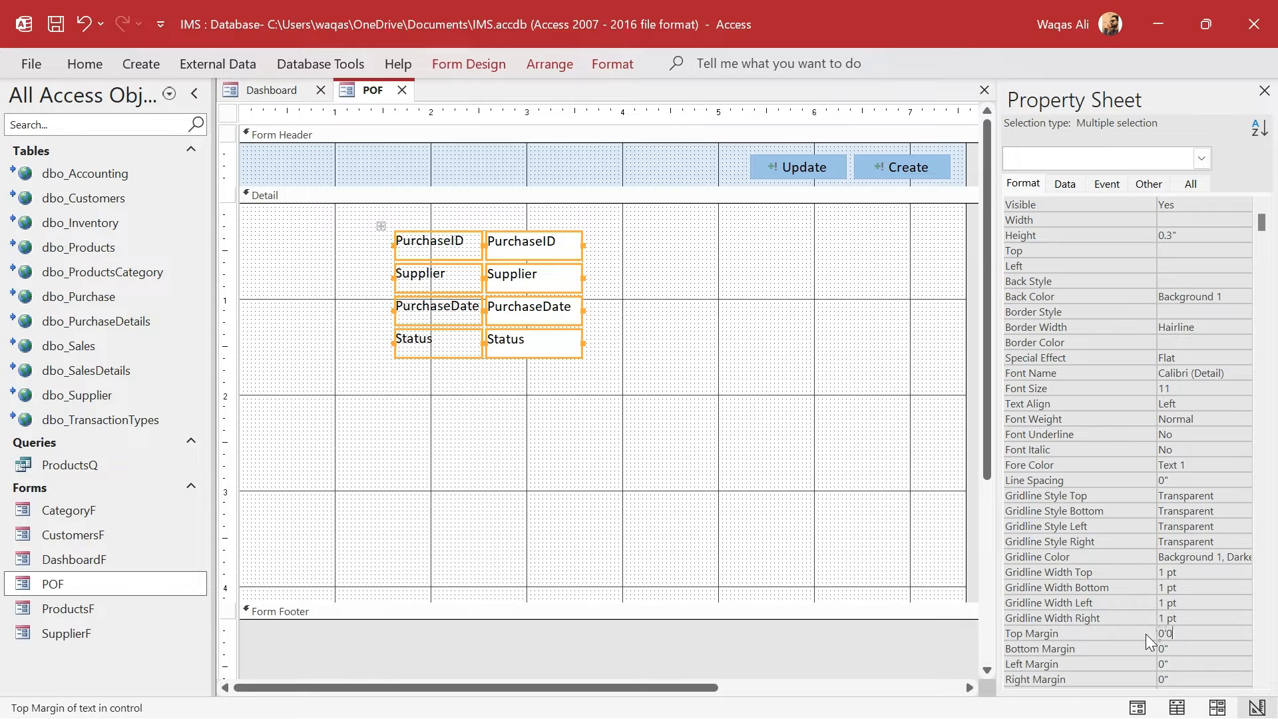
pyautogui.write('0.05')
pyautogui.press('Return')
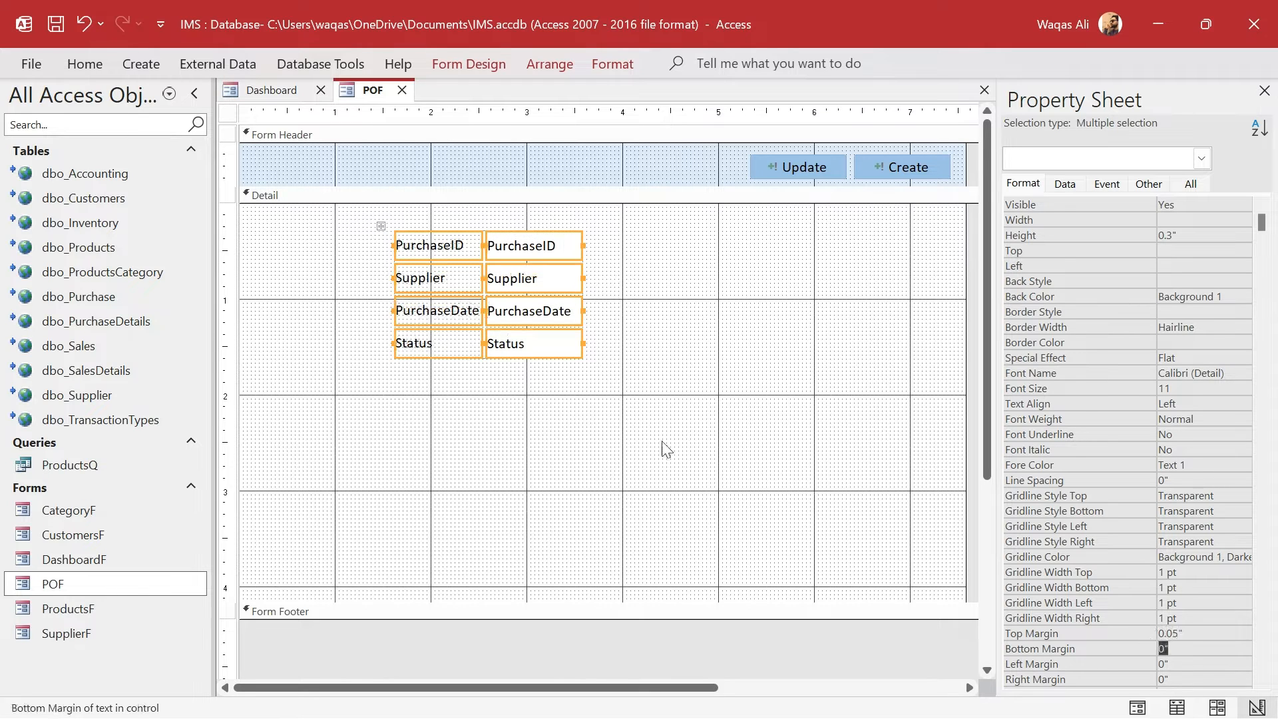
# Widen the four text boxes to about 2.2 inches and their labels to about 1.12 inches.
pyautogui.moveTo(560, 404); pyautogui.dragTo(694, 253)
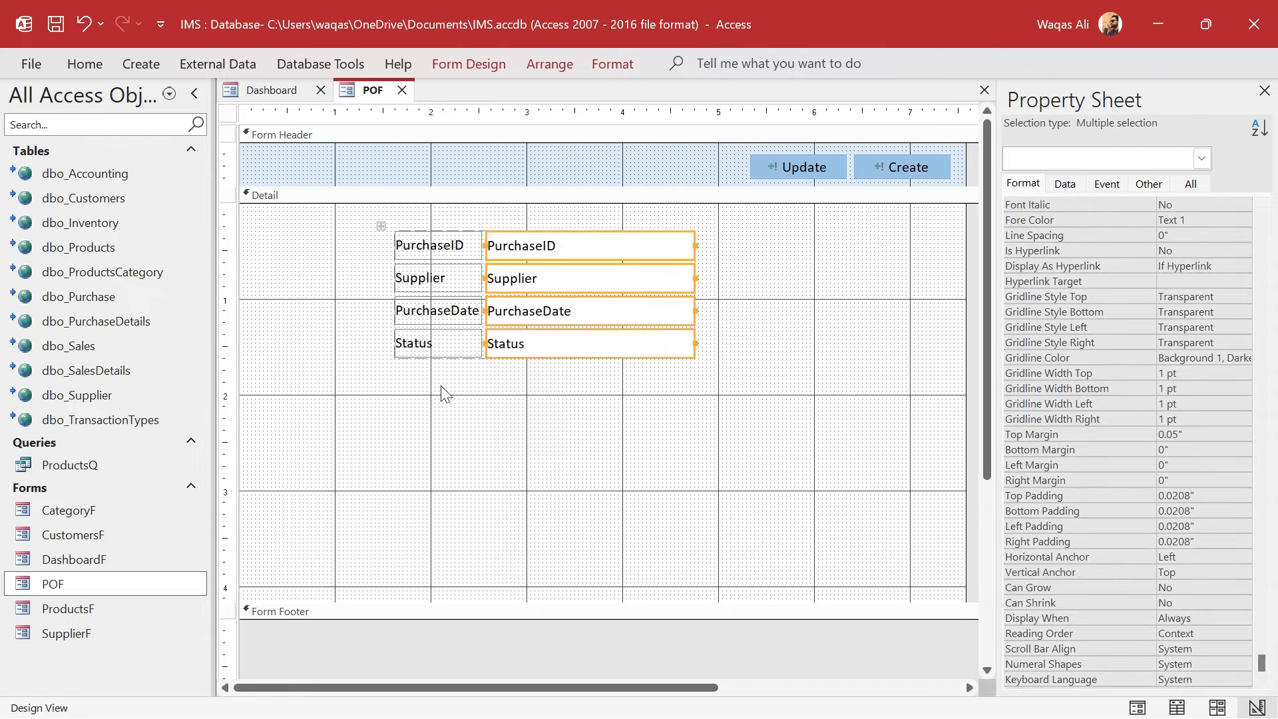
pyautogui.moveTo(442, 393); pyautogui.dragTo(433, 226)
pyautogui.moveTo(396, 245); pyautogui.dragTo(370, 242)
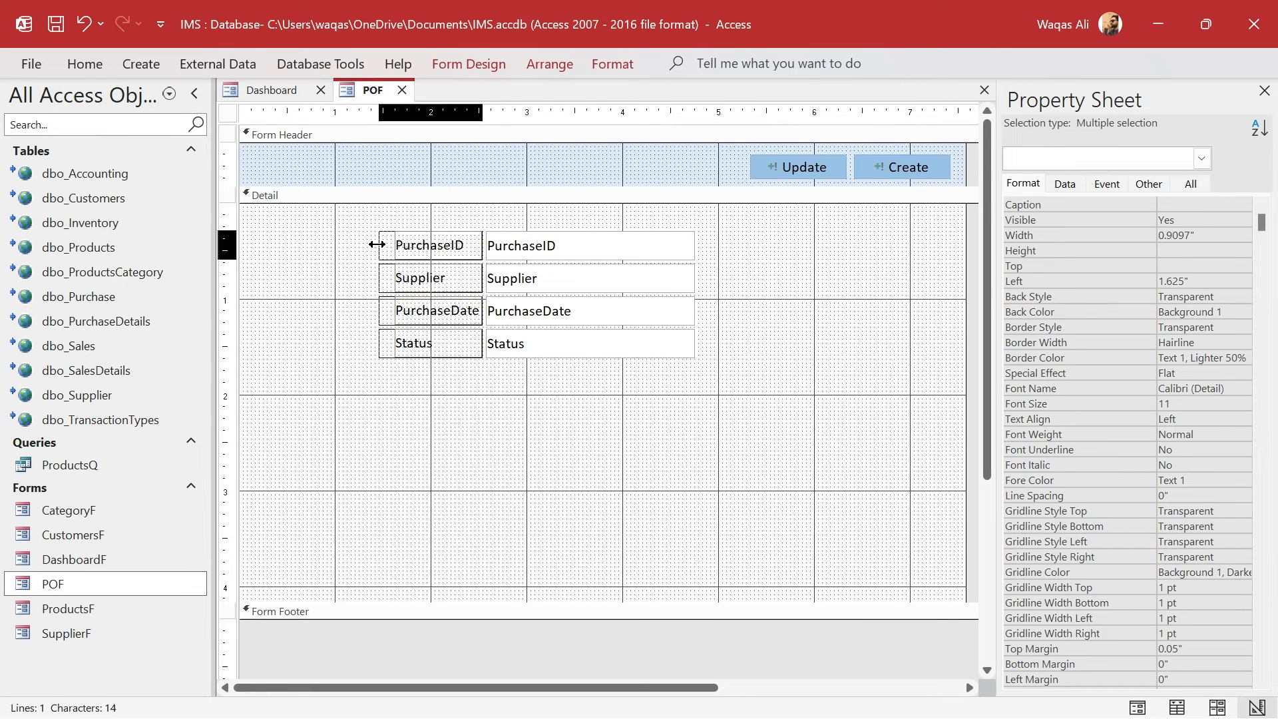
pyautogui.click(385, 258)
pyautogui.click(448, 365)
# Change the captions of the first two labels to "Purchase ID:" and "Supplier:".
pyautogui.click(430, 248)
pyautogui.click(428, 246)
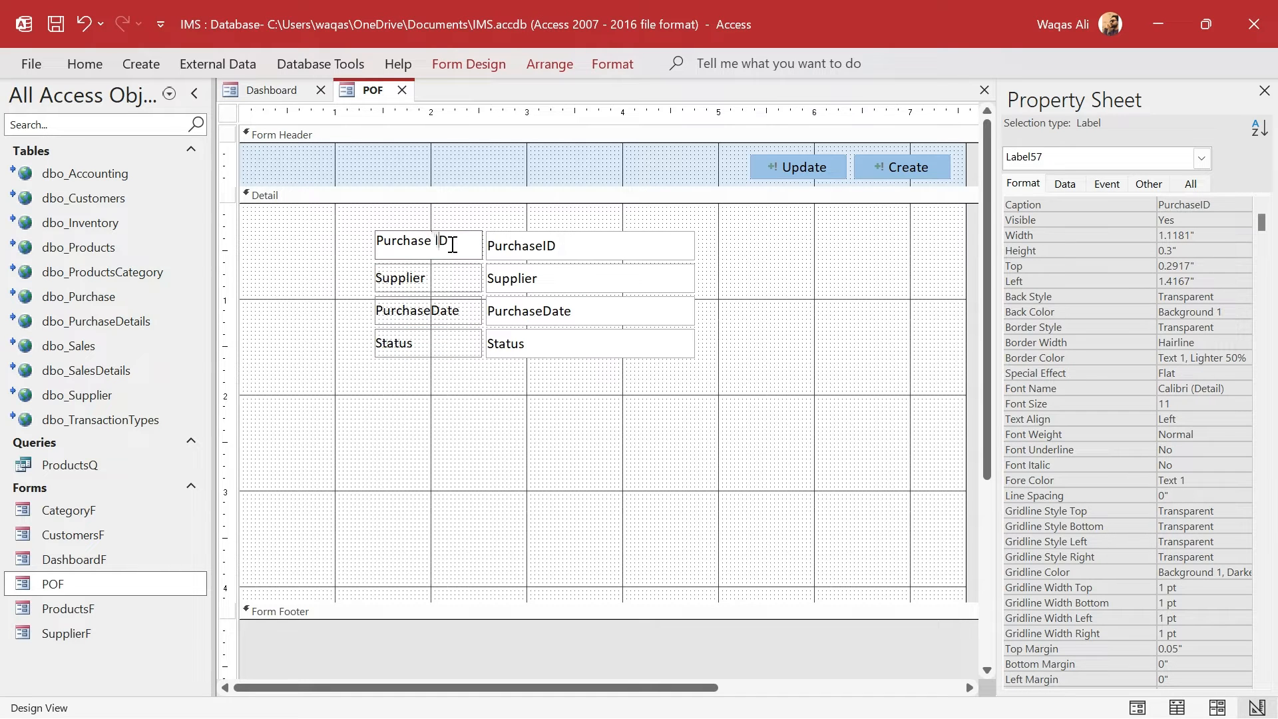
pyautogui.write(':')
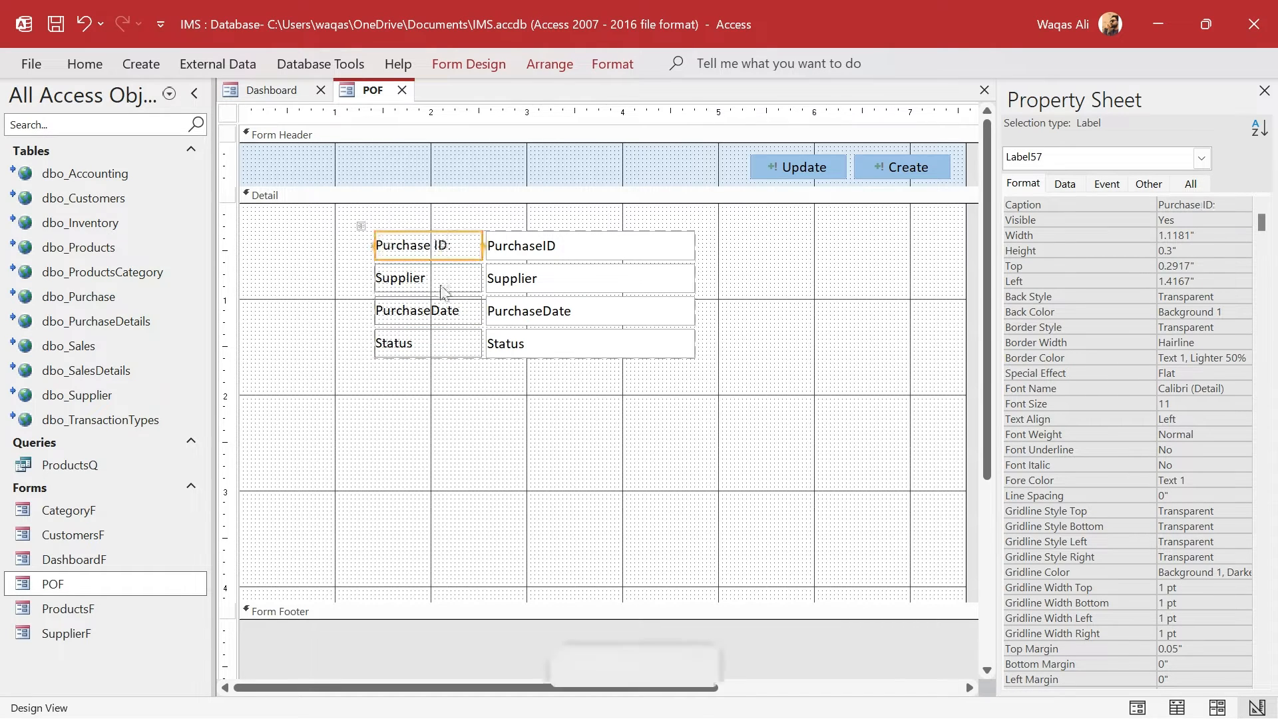
pyautogui.click(450, 275)
pyautogui.write(':')
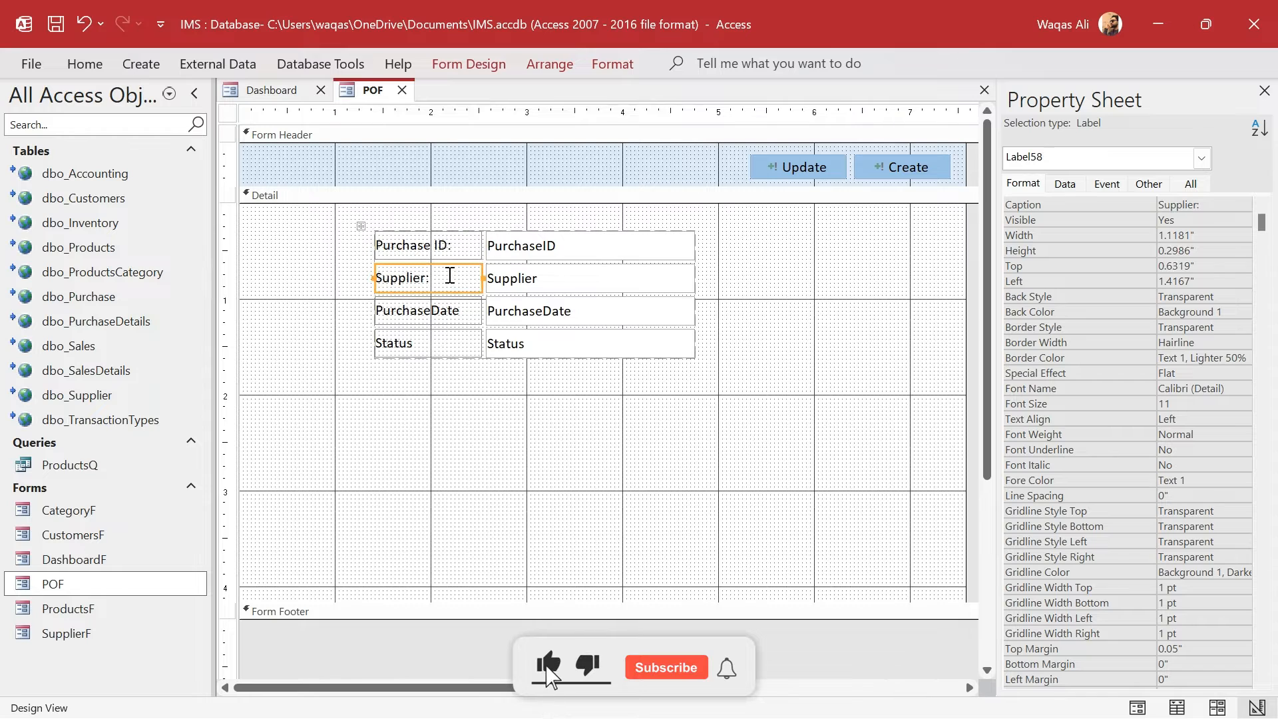
# Change the captions of the last two labels to "Purchase Date:" and "Status:".
pyautogui.click(438, 308)
pyautogui.click(434, 309)
pyautogui.click(471, 309)
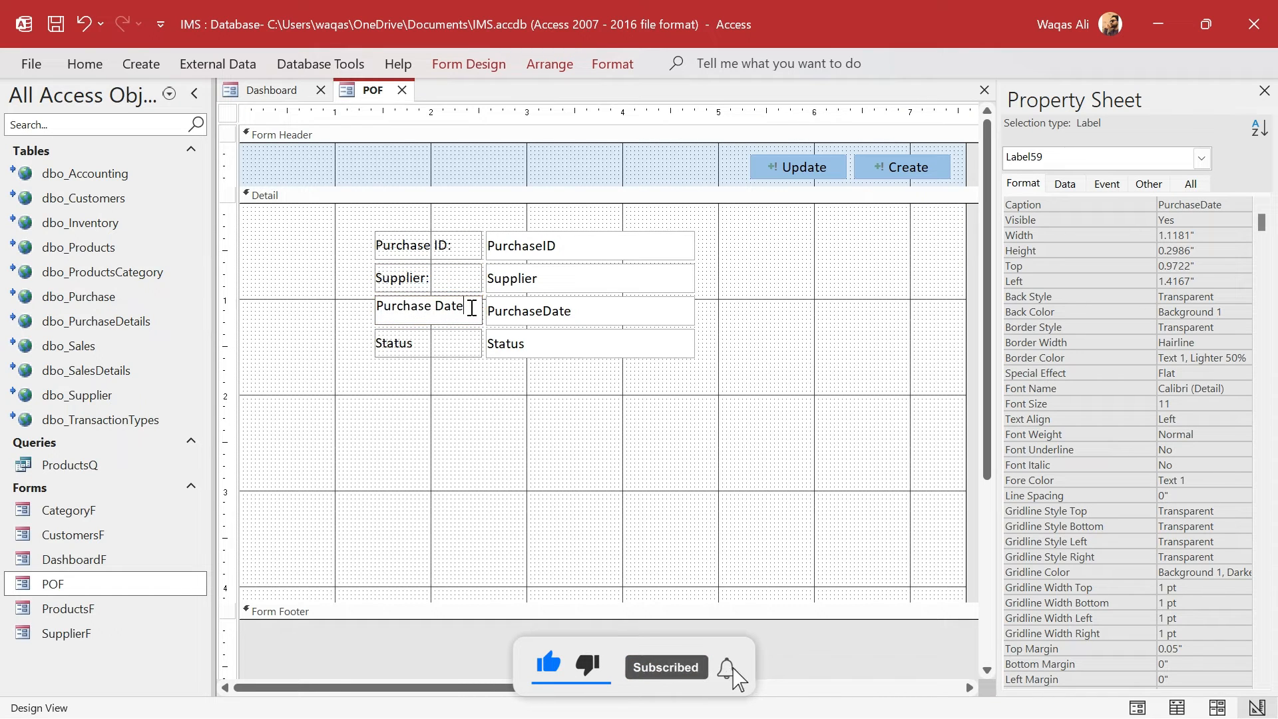
pyautogui.write(':')
pyautogui.press('Return')
pyautogui.click(442, 341)
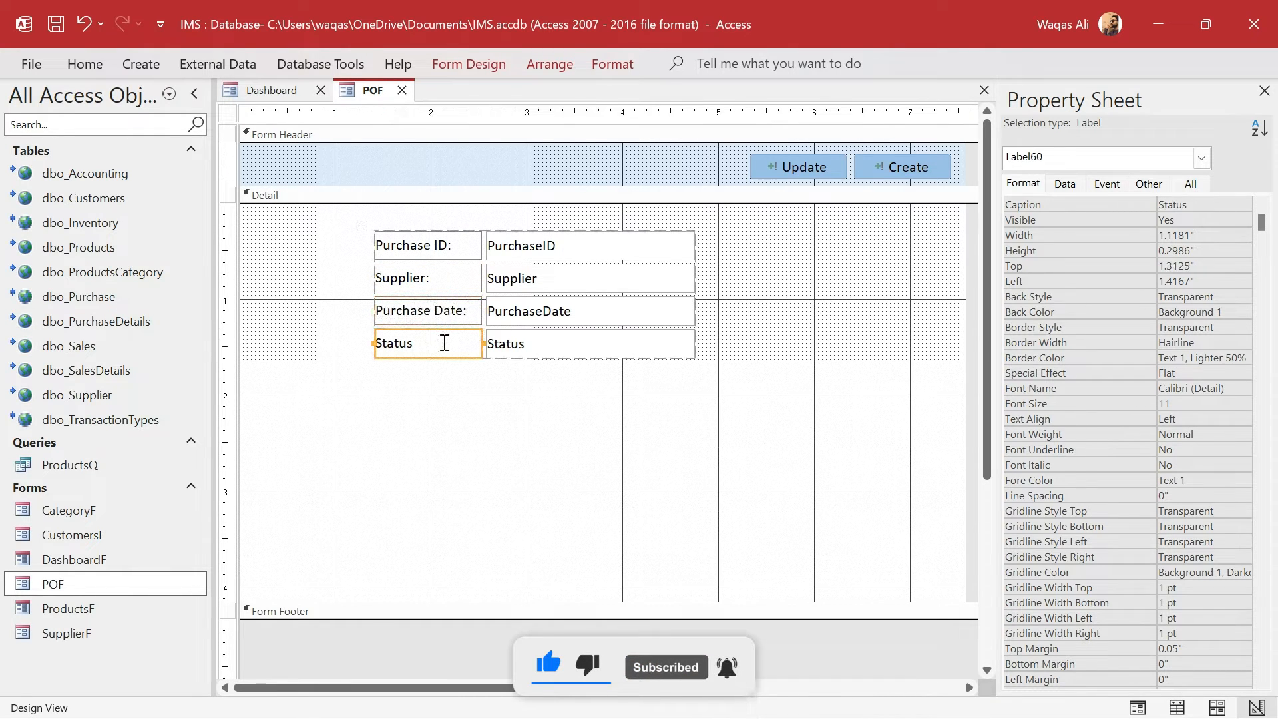
pyautogui.click(445, 343)
pyautogui.write(':')
pyautogui.press('Return')
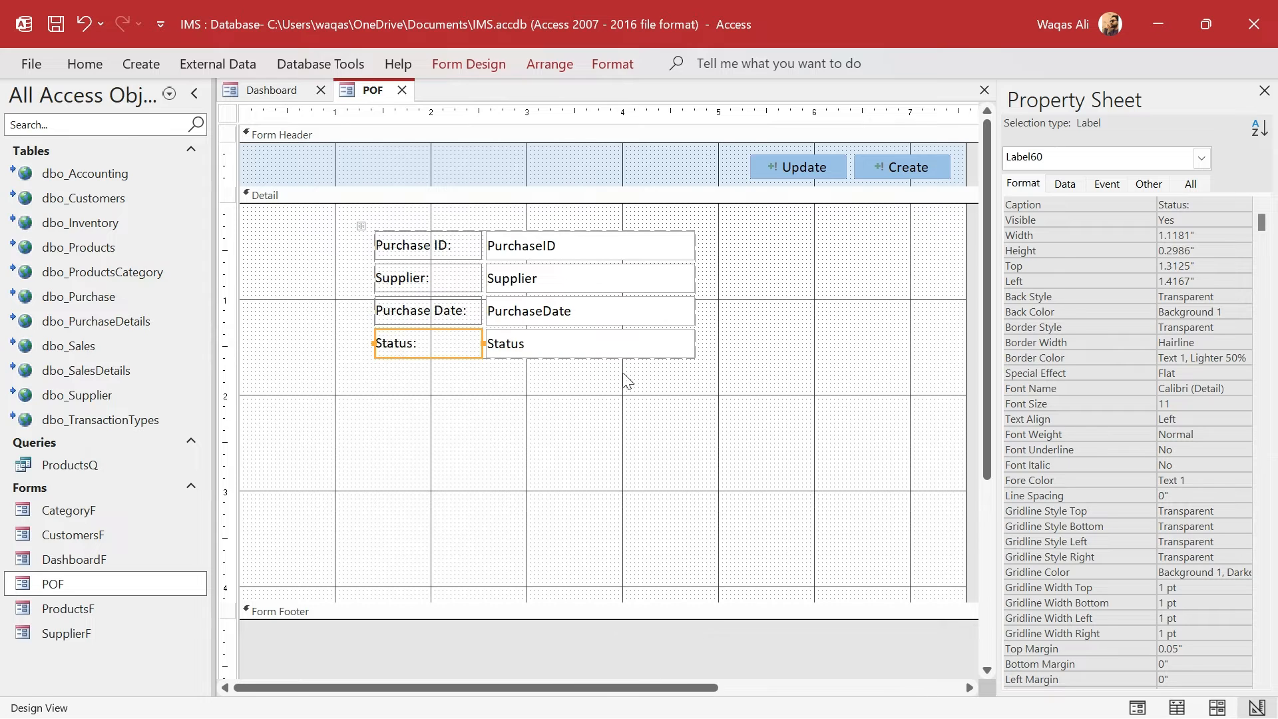
# Remove the stacked layout from all four fields and their labels.
pyautogui.click(641, 381)
pyautogui.moveTo(640, 383); pyautogui.dragTo(437, 240)
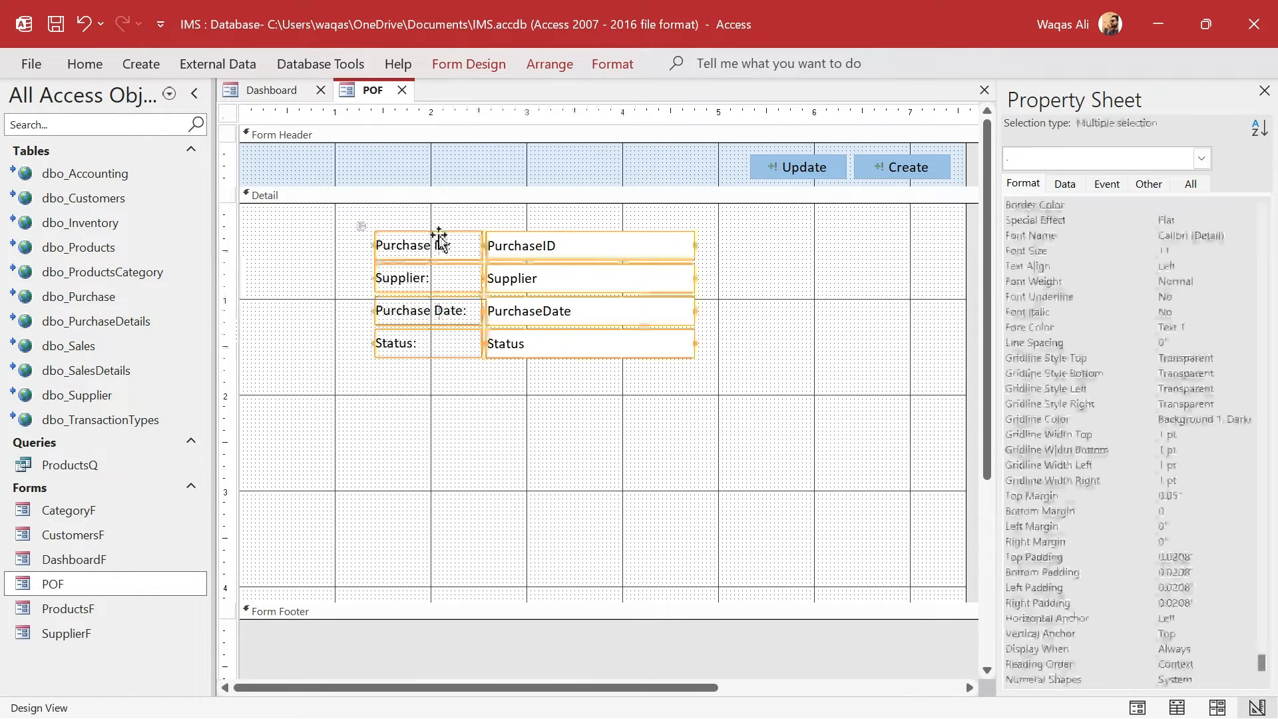
pyautogui.rightClick(540, 278)
pyautogui.moveTo(633, 343)
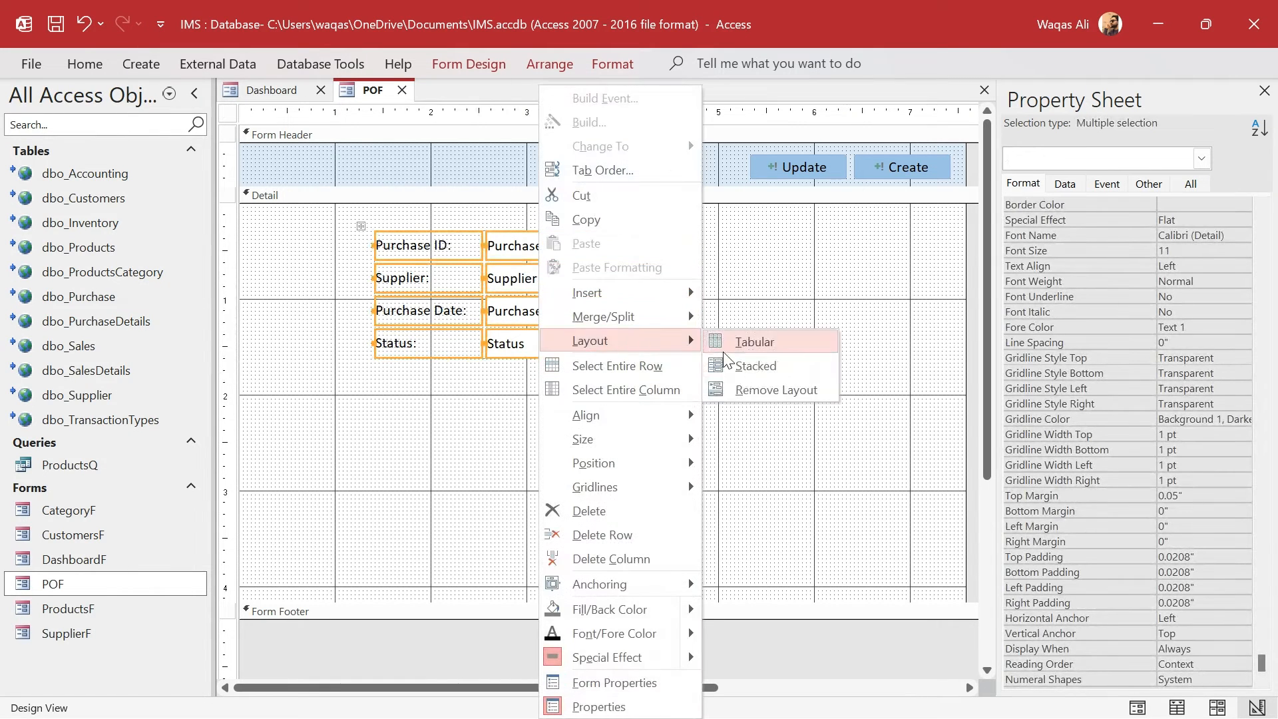
pyautogui.click(751, 393)
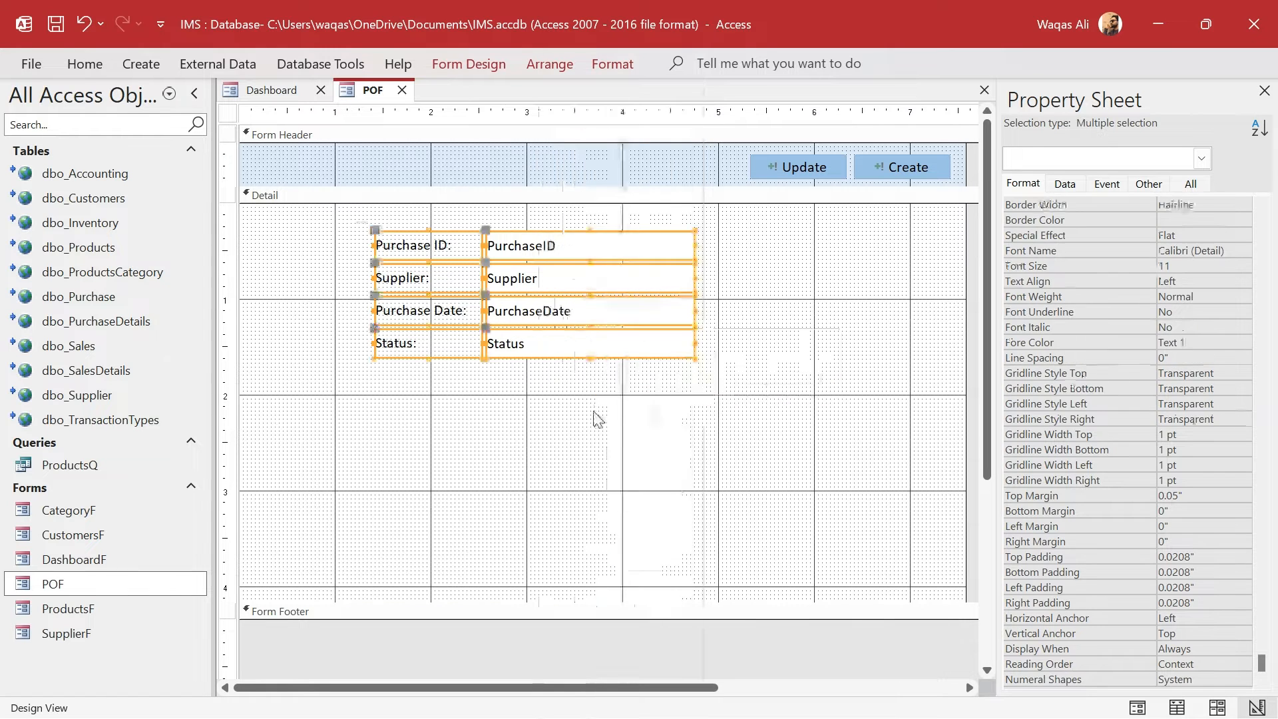
# Move the Purchase ID label and field to the Detail section's upper-left corner and narrow the PurchaseID text box to about 0.9 inches.
pyautogui.click(708, 246)
pyautogui.moveTo(676, 248); pyautogui.dragTo(283, 229)
pyautogui.click(639, 213)
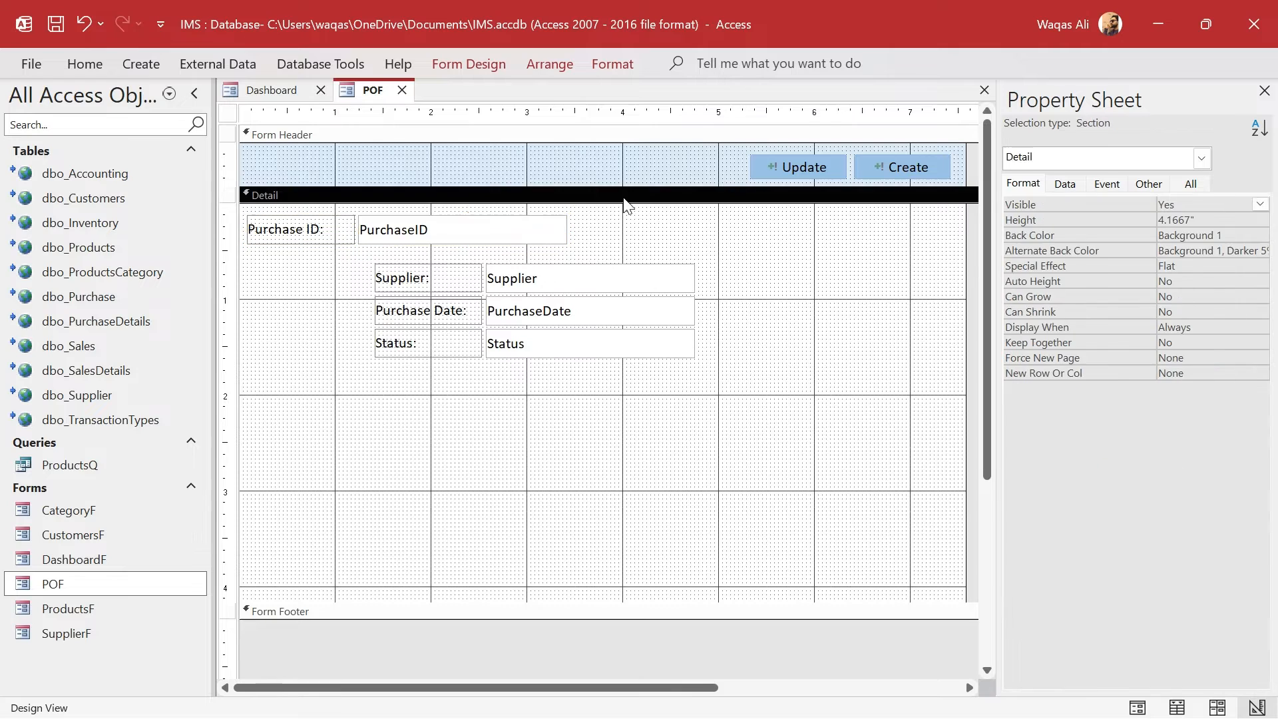
pyautogui.click(548, 236)
pyautogui.moveTo(568, 230); pyautogui.dragTo(444, 229)
# Move the Supplier label and text box into the first row, directly right of the PurchaseID box.
pyautogui.click(417, 279)
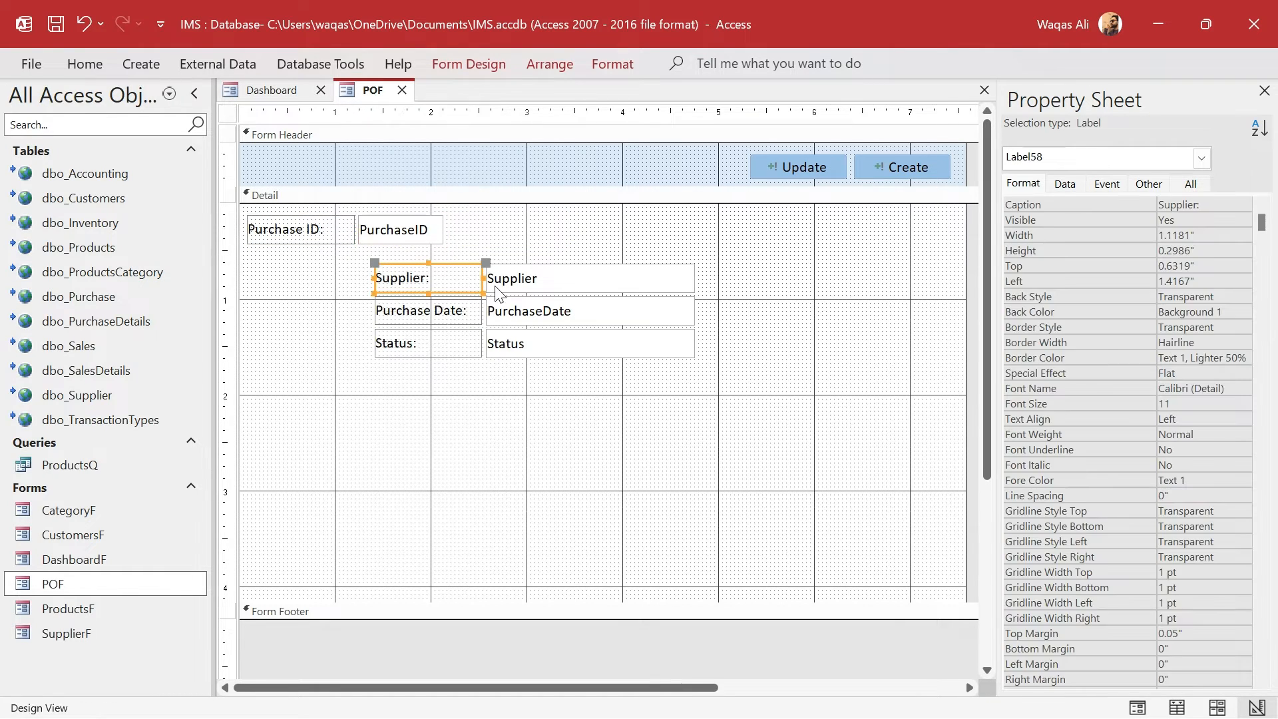
pyautogui.moveTo(540, 273); pyautogui.dragTo(613, 225)
pyautogui.click(611, 257)
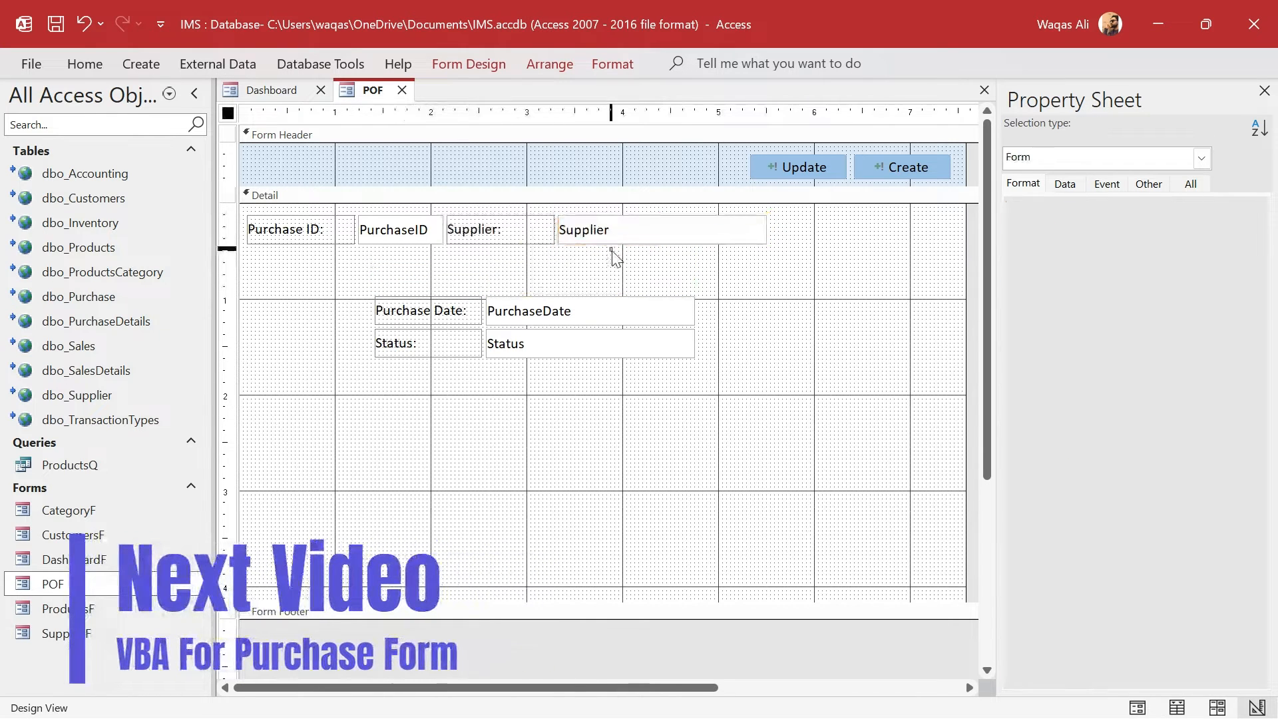
# Narrow the Supplier label to about 0.58 inches and shift it with its text box left, close to the PurchaseID box.
pyautogui.click(486, 241)
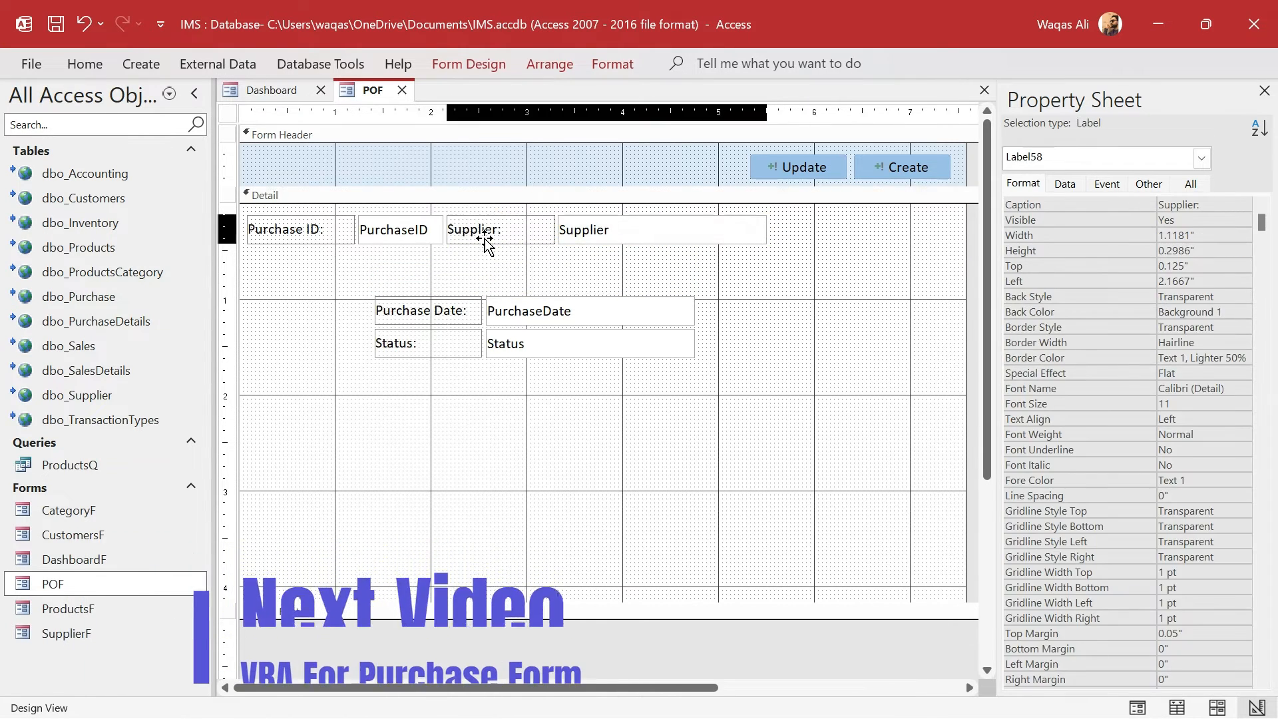
pyautogui.click(485, 238)
pyautogui.moveTo(447, 230); pyautogui.dragTo(494, 230)
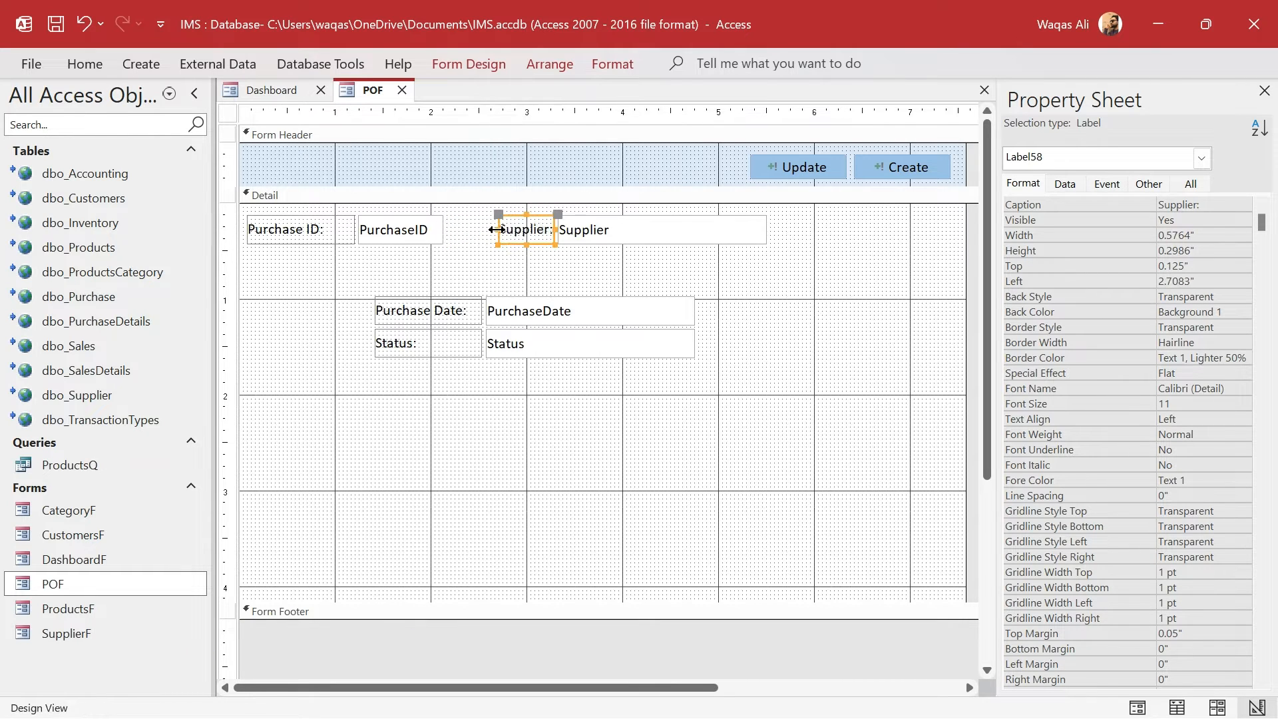
pyautogui.moveTo(617, 271); pyautogui.dragTo(525, 231)
pyautogui.moveTo(520, 229); pyautogui.dragTo(478, 229)
pyautogui.click(611, 282)
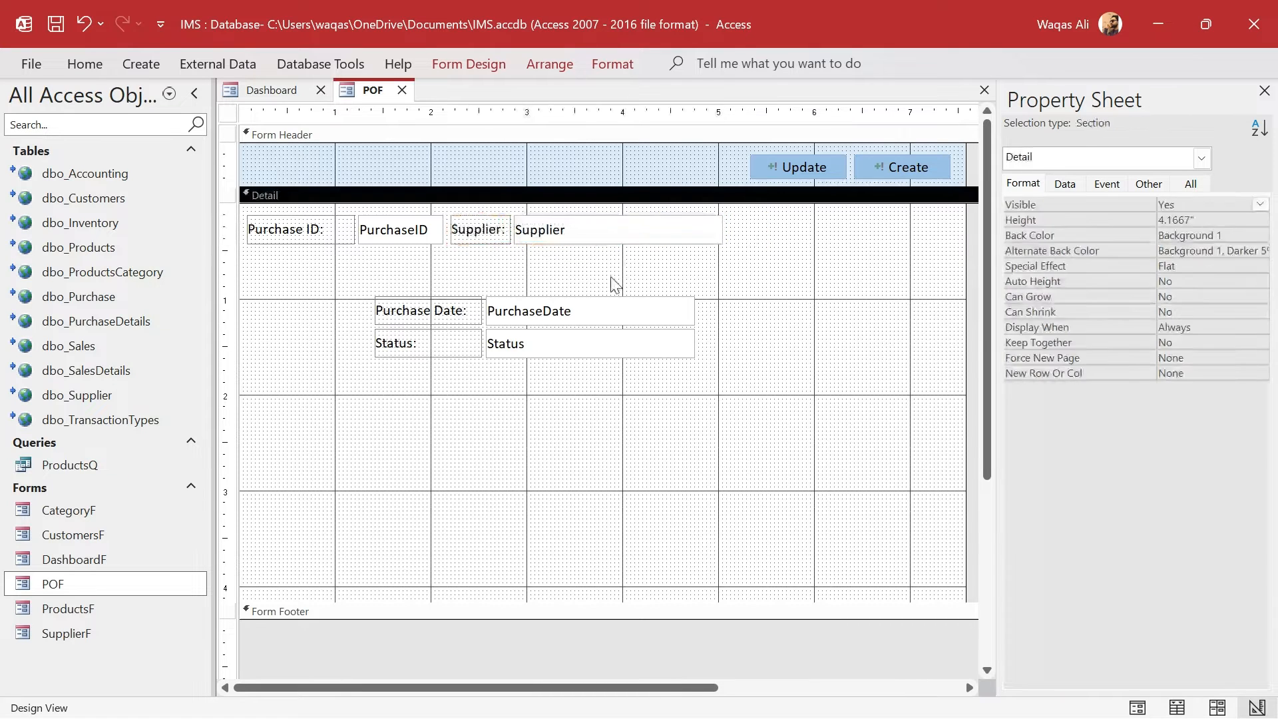
# Narrow the PurchaseDate and Status text boxes to about 1.1 inches, trim their labels, and move the Purchase Date pair right of Supplier.
pyautogui.moveTo(415, 285); pyautogui.dragTo(590, 305)
pyautogui.moveTo(412, 401); pyautogui.dragTo(446, 291)
pyautogui.moveTo(376, 309); pyautogui.dragTo(381, 310)
pyautogui.click(336, 316)
pyautogui.moveTo(474, 307); pyautogui.dragTo(810, 234)
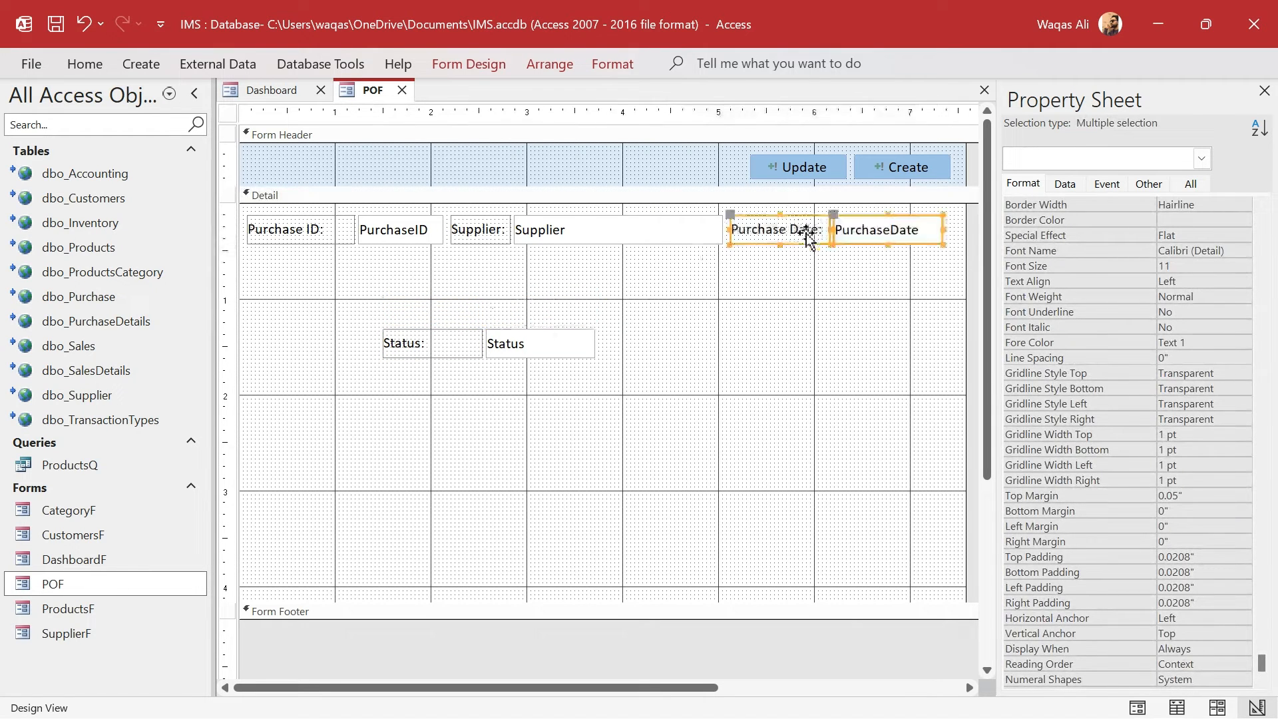
# Move the Status label and text box directly below the Purchase Date pair, aligned with it.
pyautogui.moveTo(436, 309); pyautogui.dragTo(529, 349)
pyautogui.moveTo(518, 351); pyautogui.dragTo(317, 228)
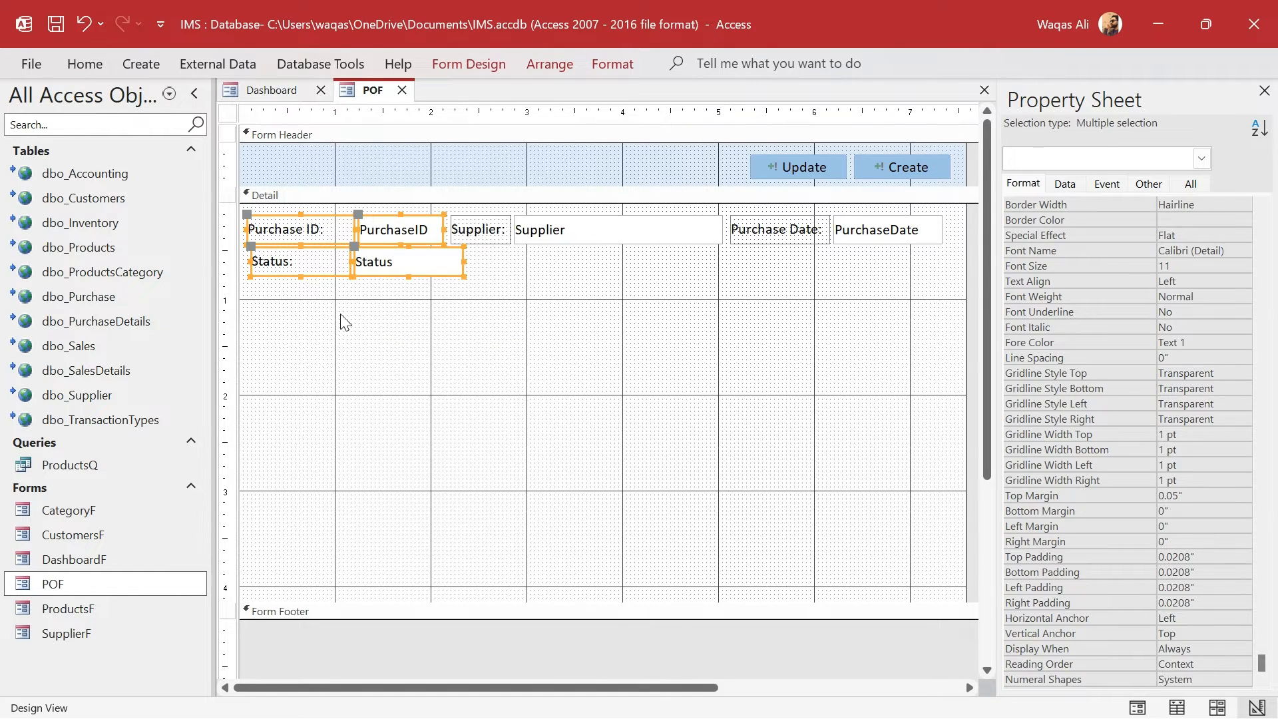
pyautogui.moveTo(365, 315); pyautogui.dragTo(797, 267)
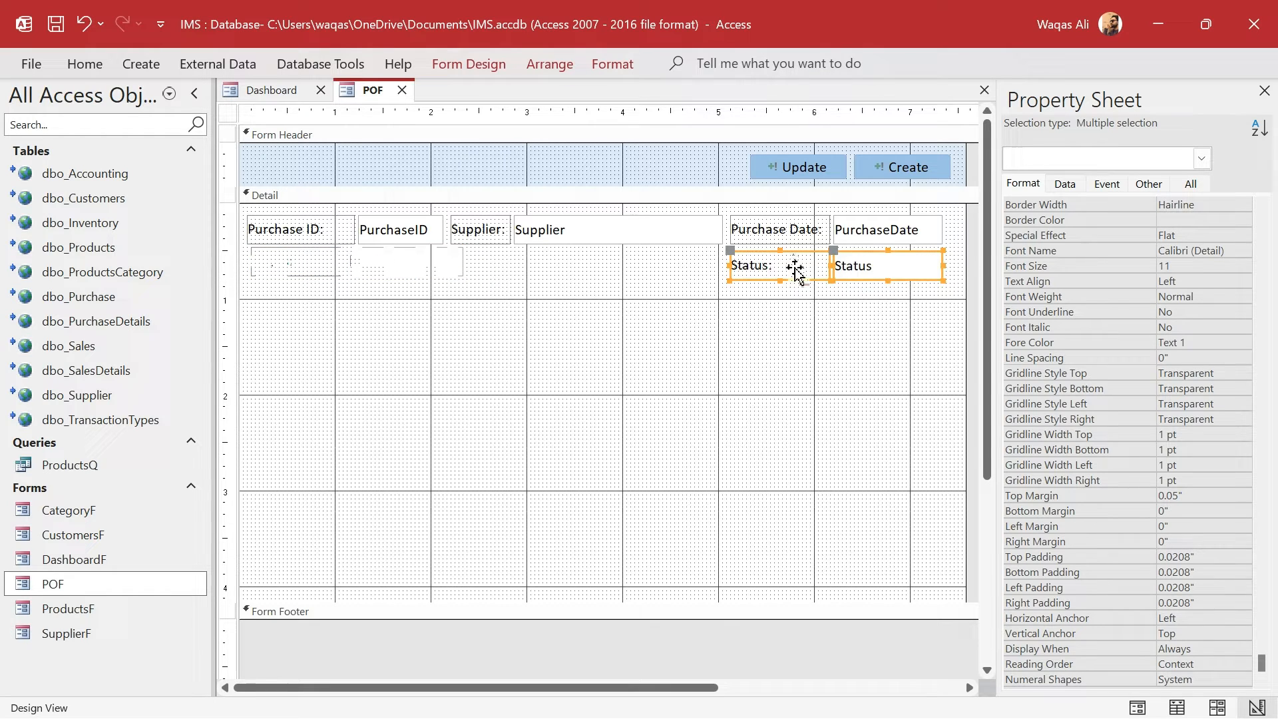
pyautogui.click(868, 307)
pyautogui.click(868, 307)
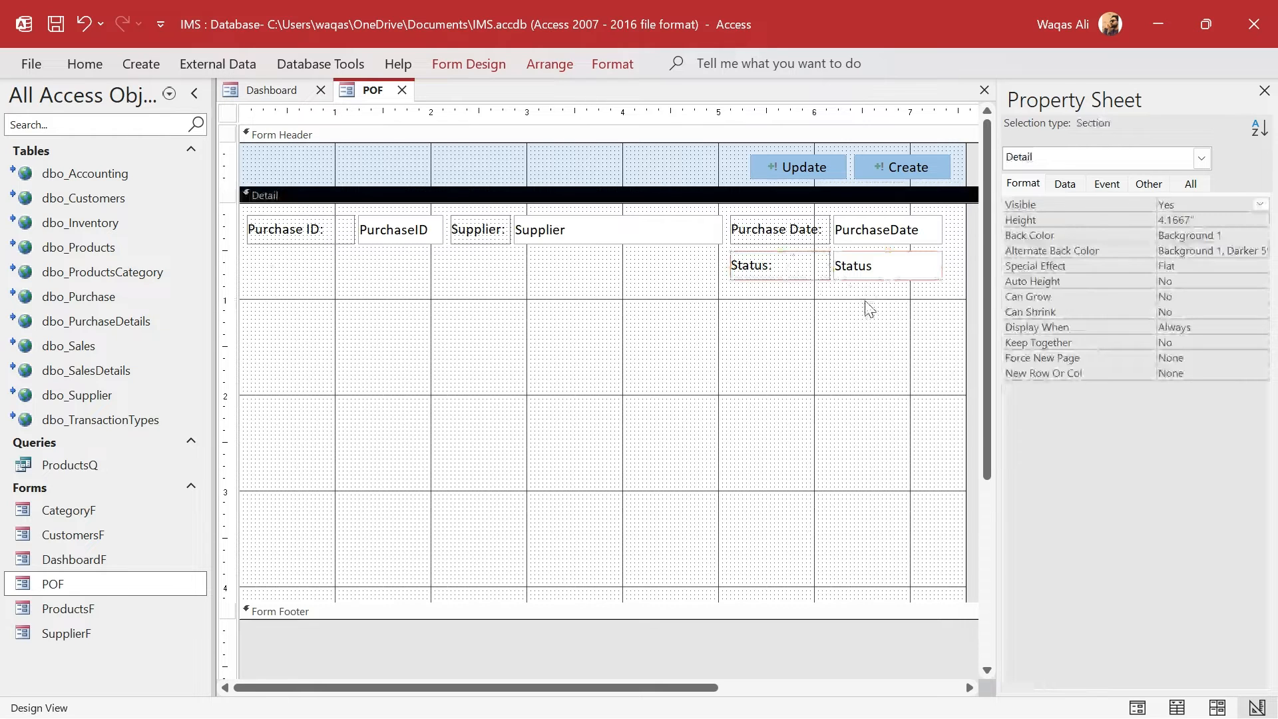
# Convert the Supplier text box in the Detail section into a combo box.
pyautogui.click(608, 230)
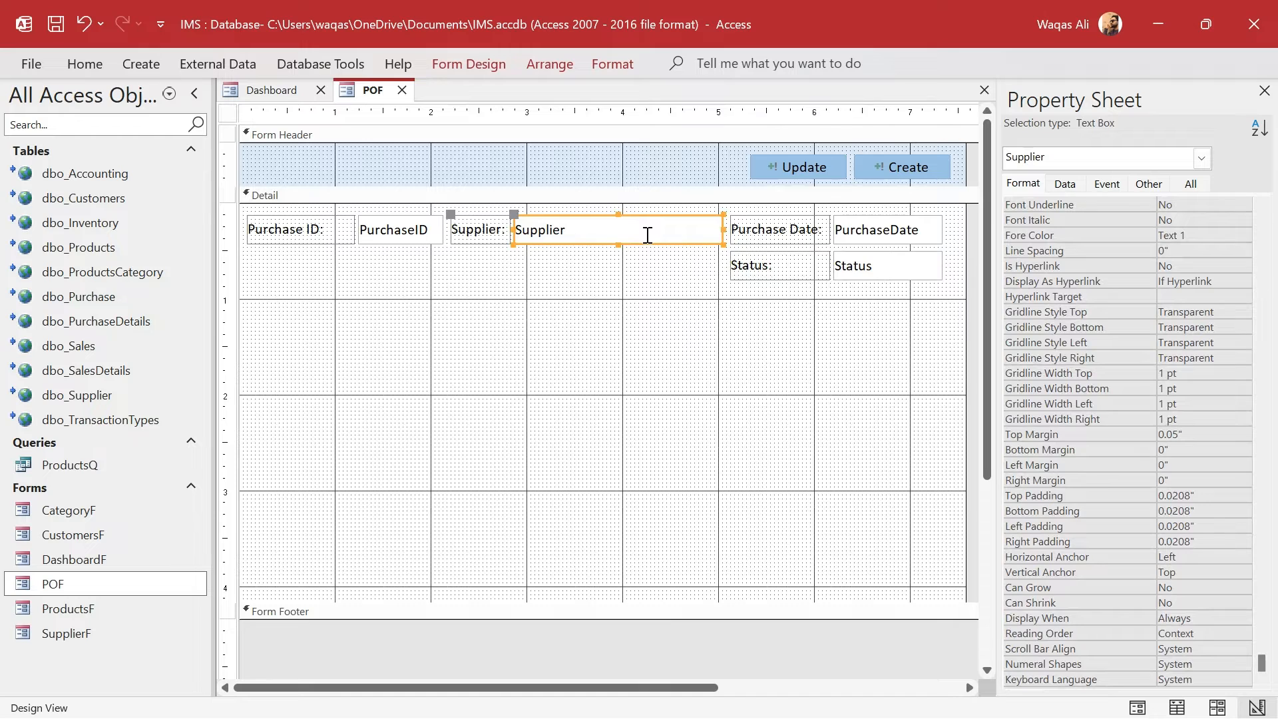
pyautogui.rightClick(574, 246)
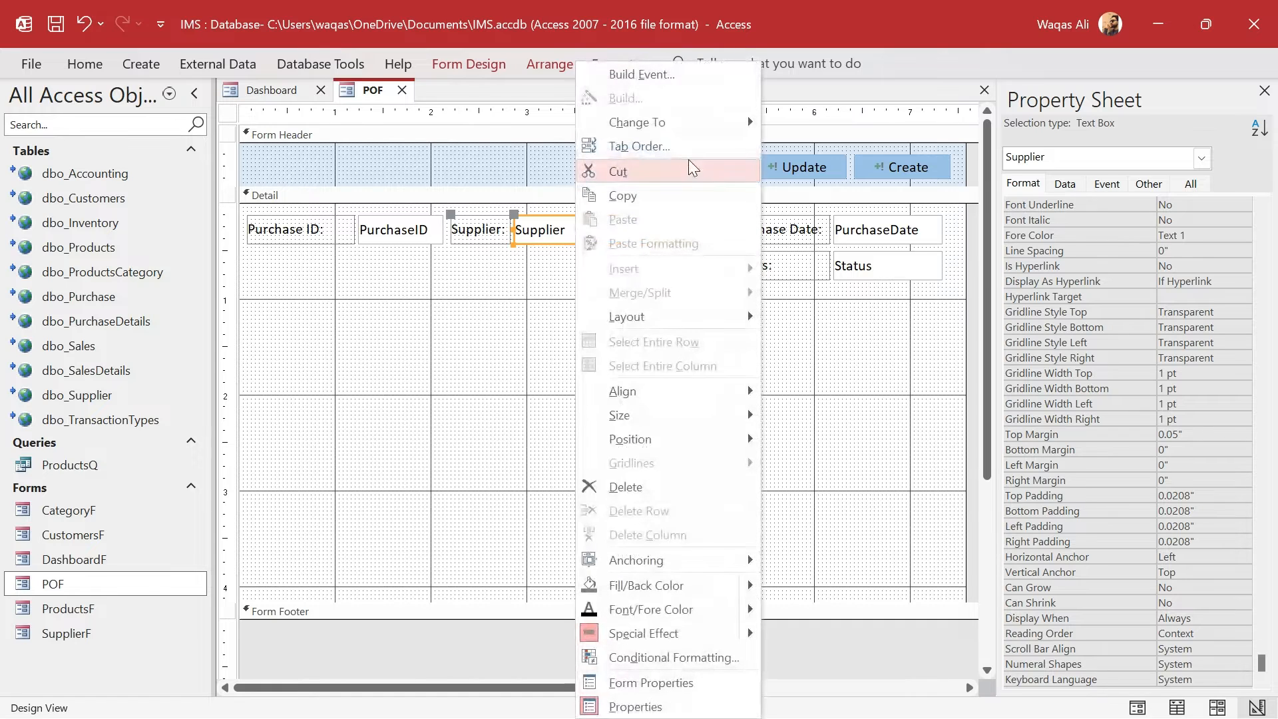
pyautogui.moveTo(748, 118)
pyautogui.click(846, 195)
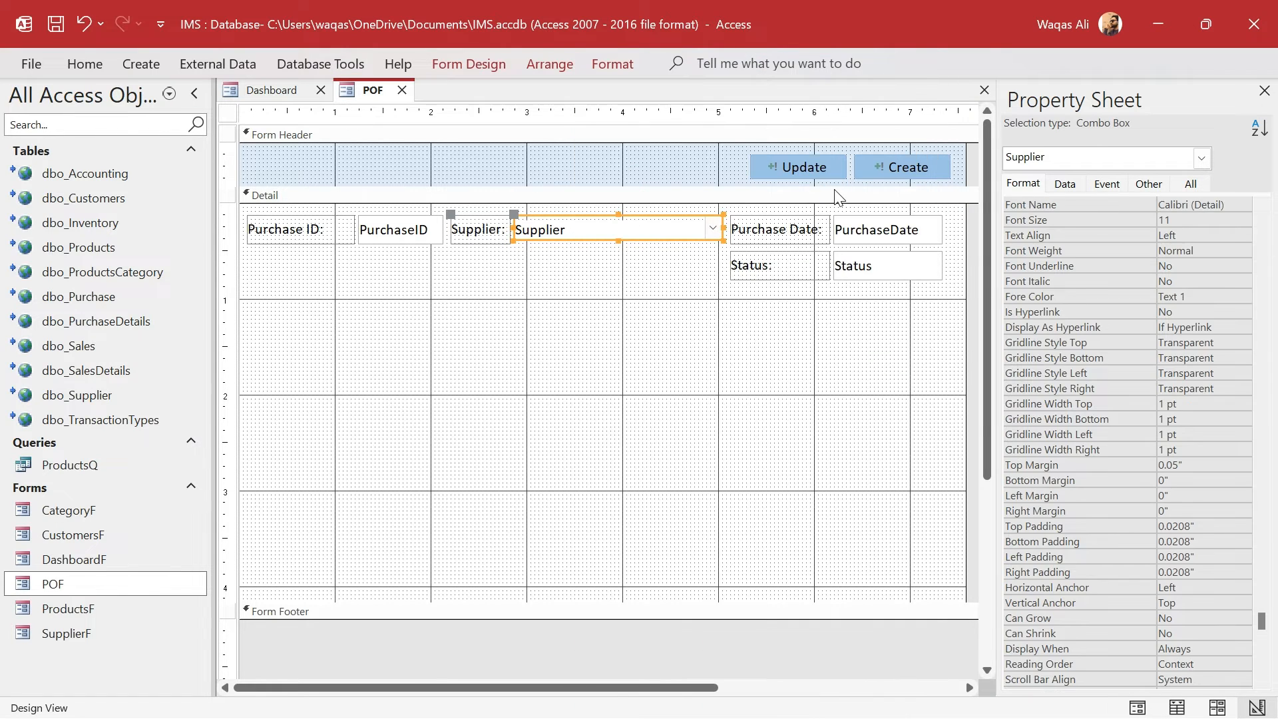
# Build the Supplier combo box's row source query from dbo_Supplier with the SupplierID and Supplier fields, and save it.
pyautogui.click(1068, 187)
pyautogui.click(1186, 220)
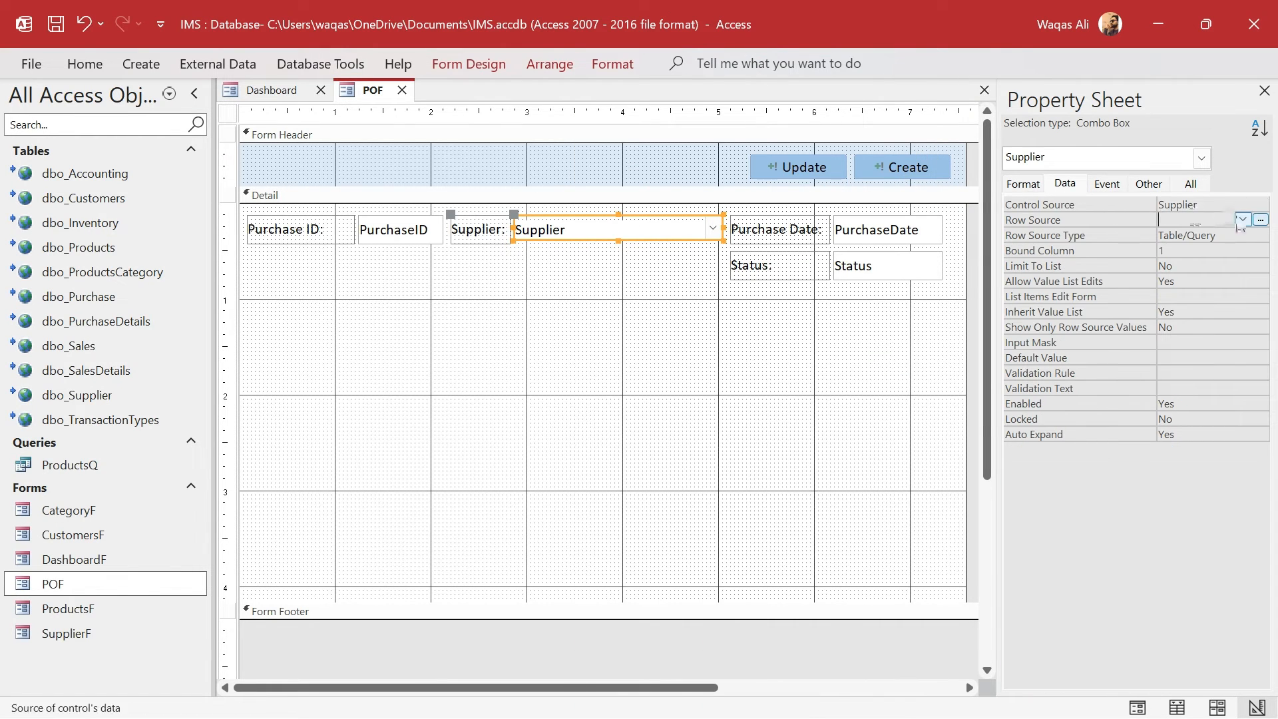
pyautogui.click(1260, 221)
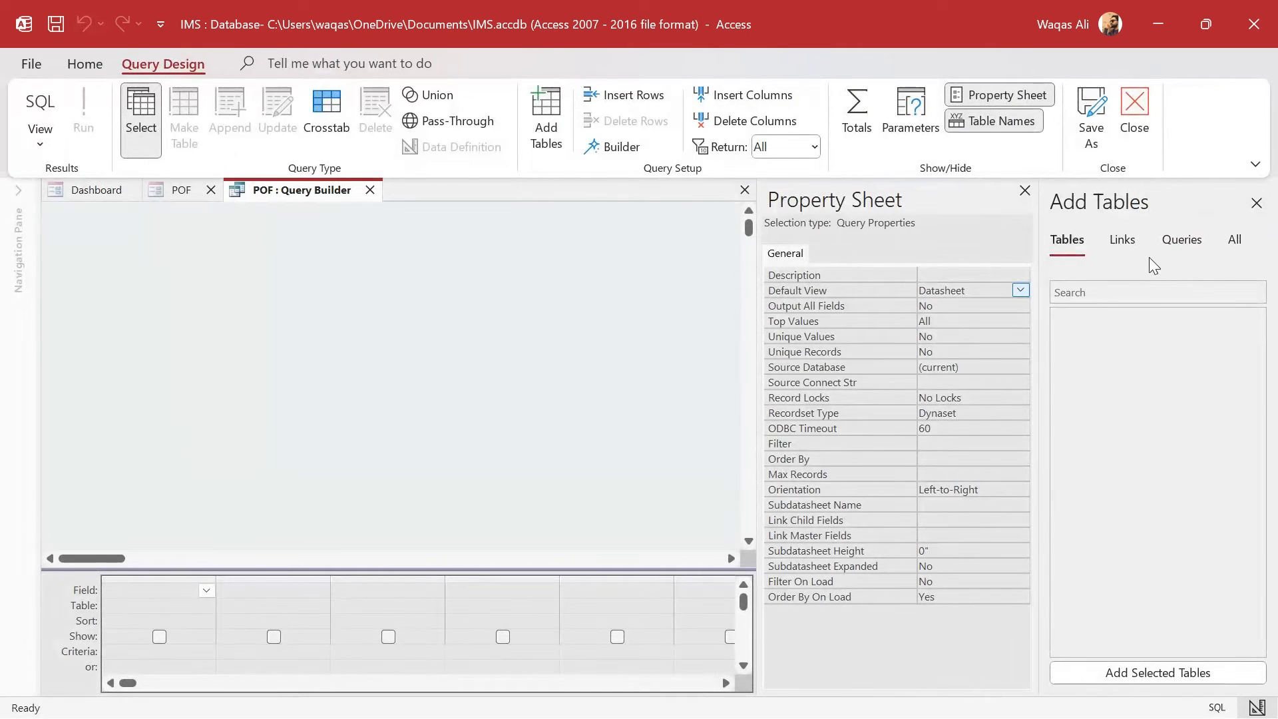
pyautogui.click(1130, 242)
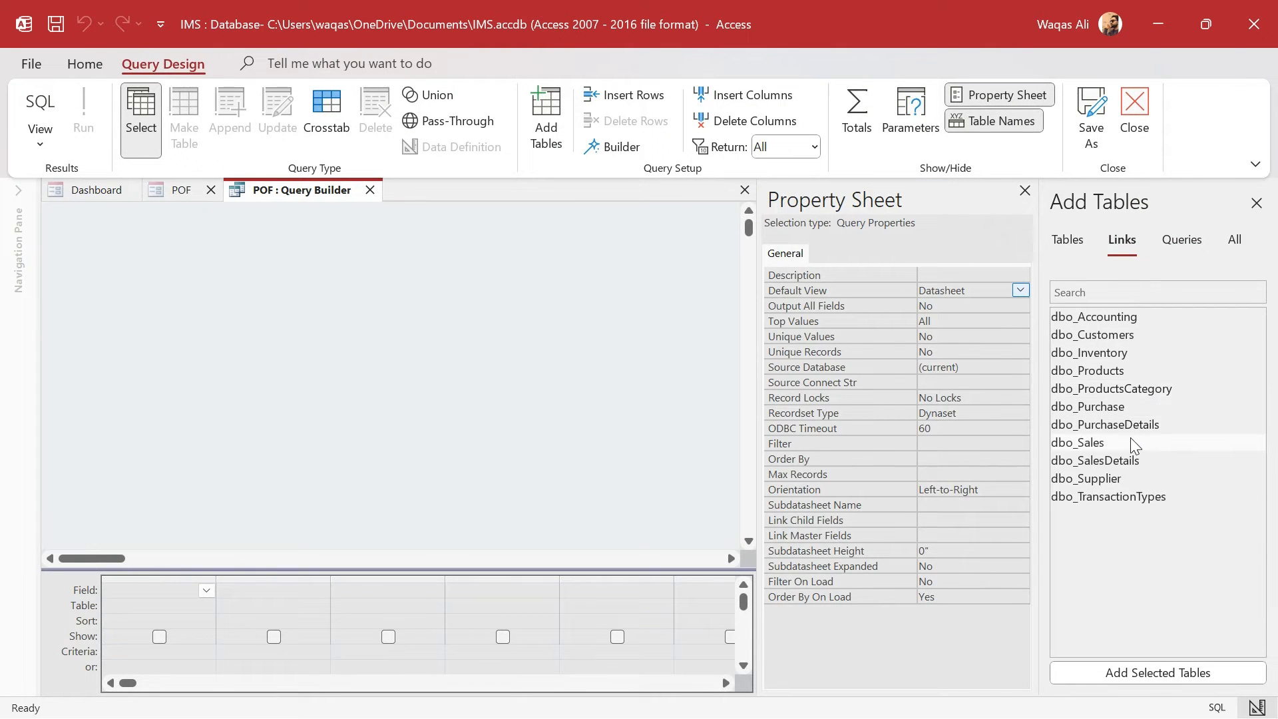
pyautogui.doubleClick(1106, 479)
pyautogui.click(150, 269)
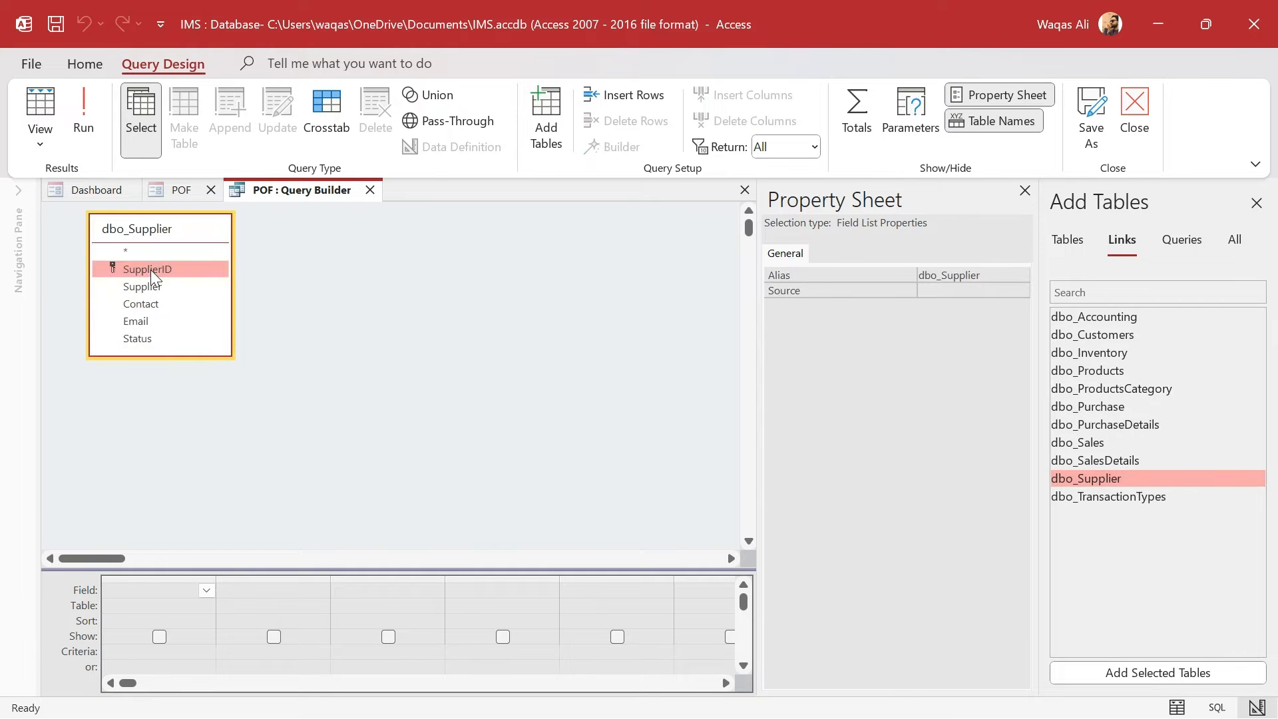
pyautogui.doubleClick(151, 270)
pyautogui.doubleClick(143, 286)
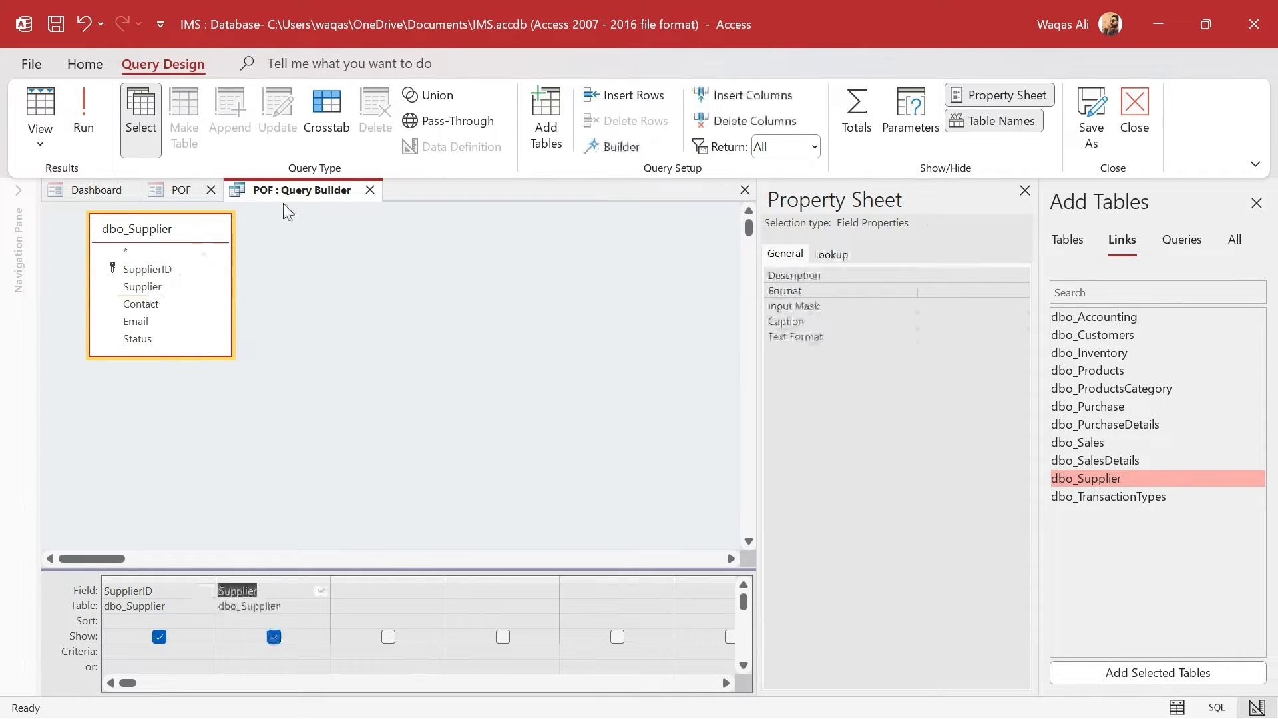
pyautogui.click(370, 190)
pyautogui.click(572, 443)
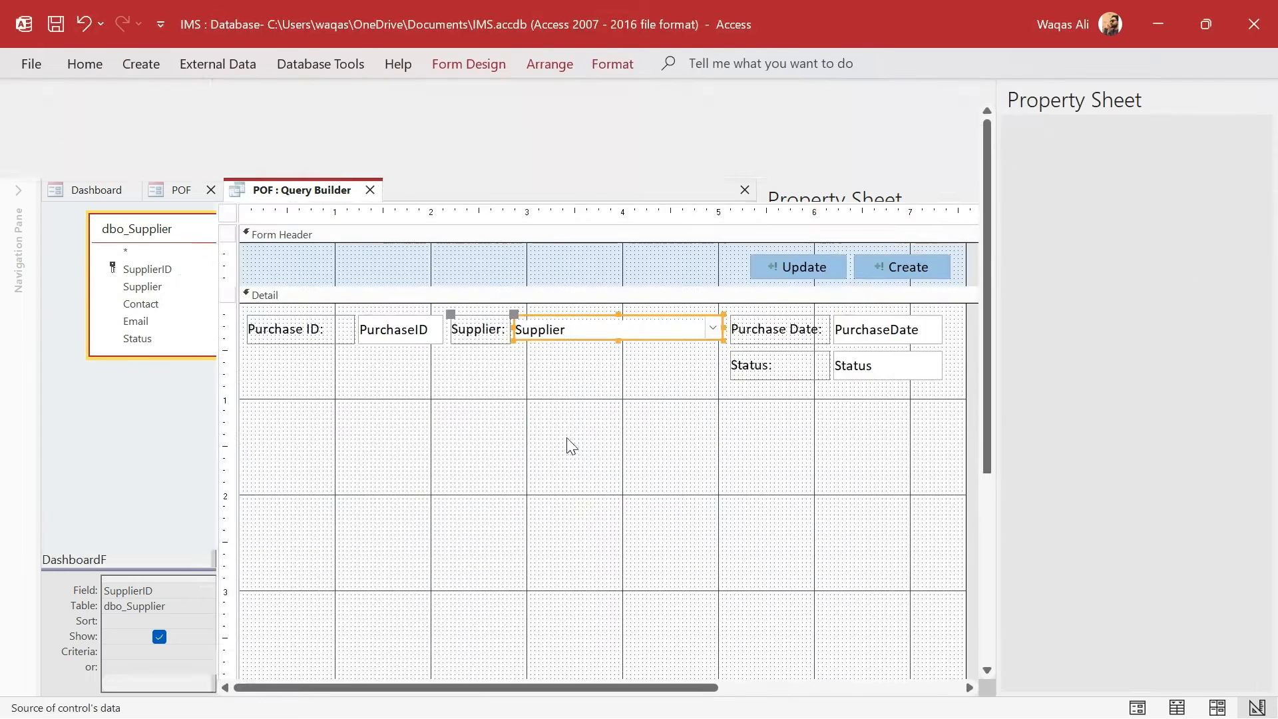
# Set the Supplier combo box's column count to 2 and its column widths to 0";1".
pyautogui.click(1026, 183)
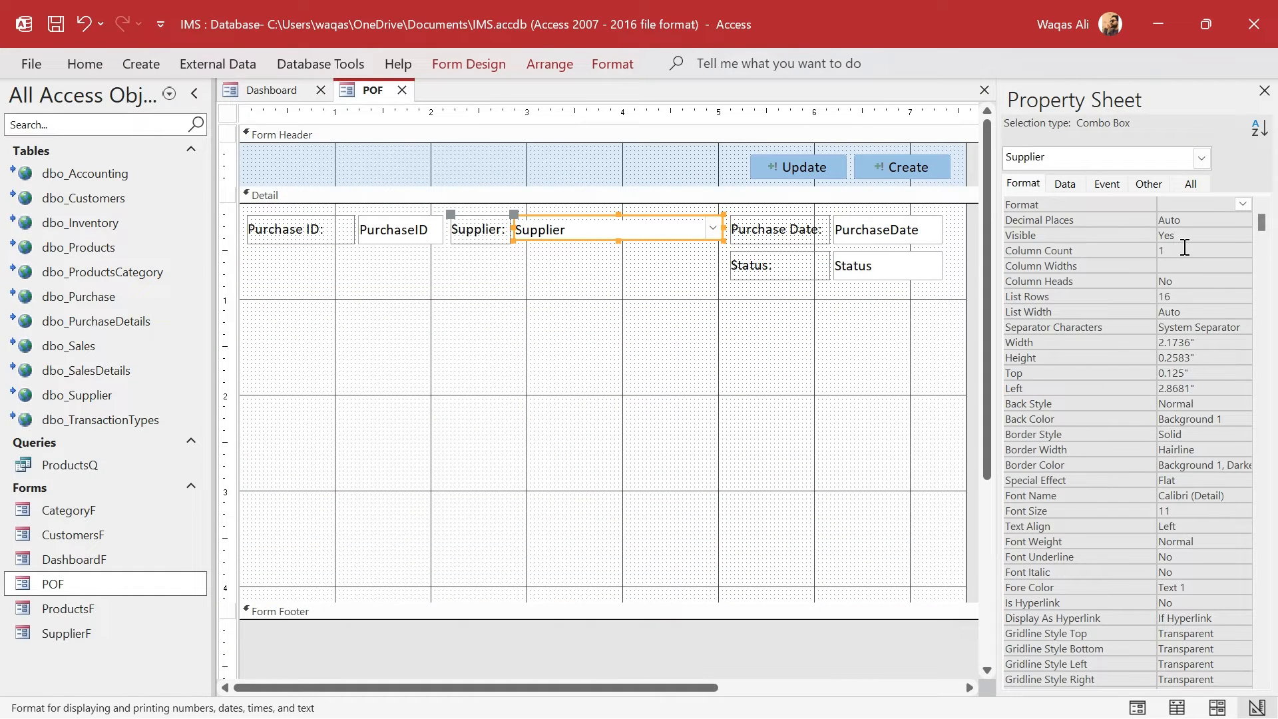
pyautogui.click(1145, 251)
pyautogui.write('2')
pyautogui.press('Return')
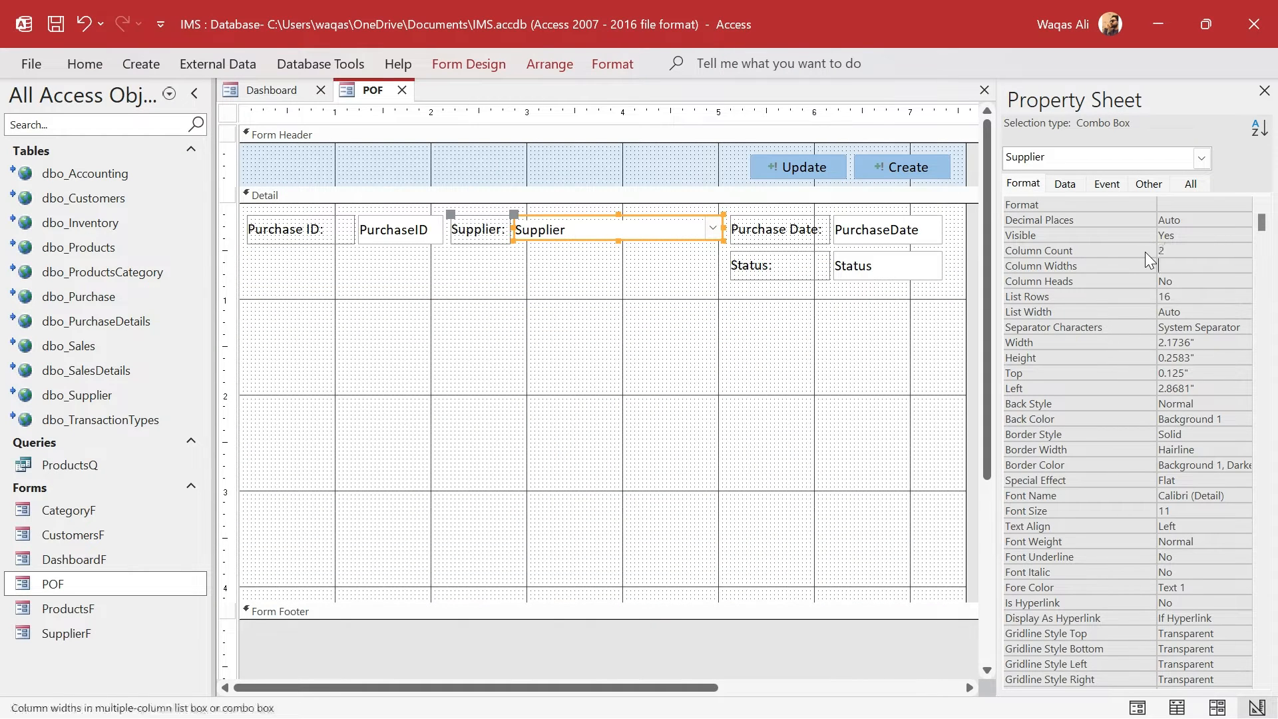
pyautogui.write('0";1')
pyautogui.press('Return')
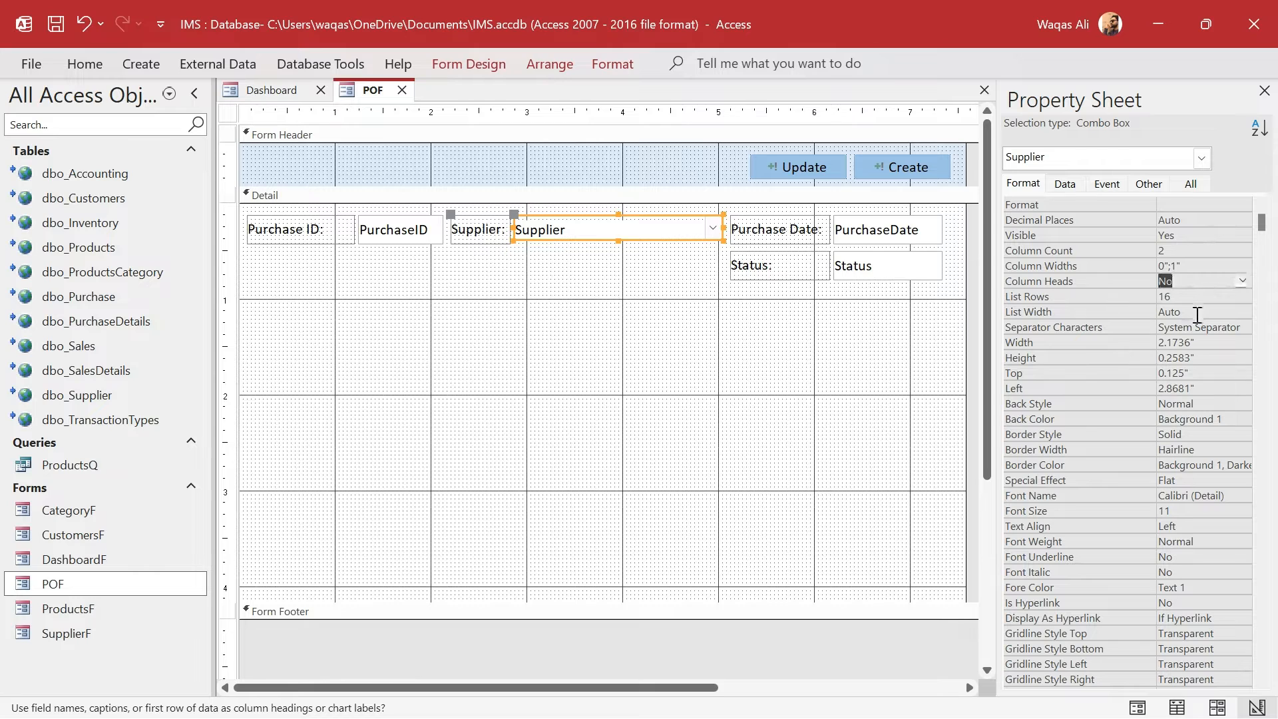
# Set the Supplier combo box's height to 0.3".
pyautogui.click(1176, 358)
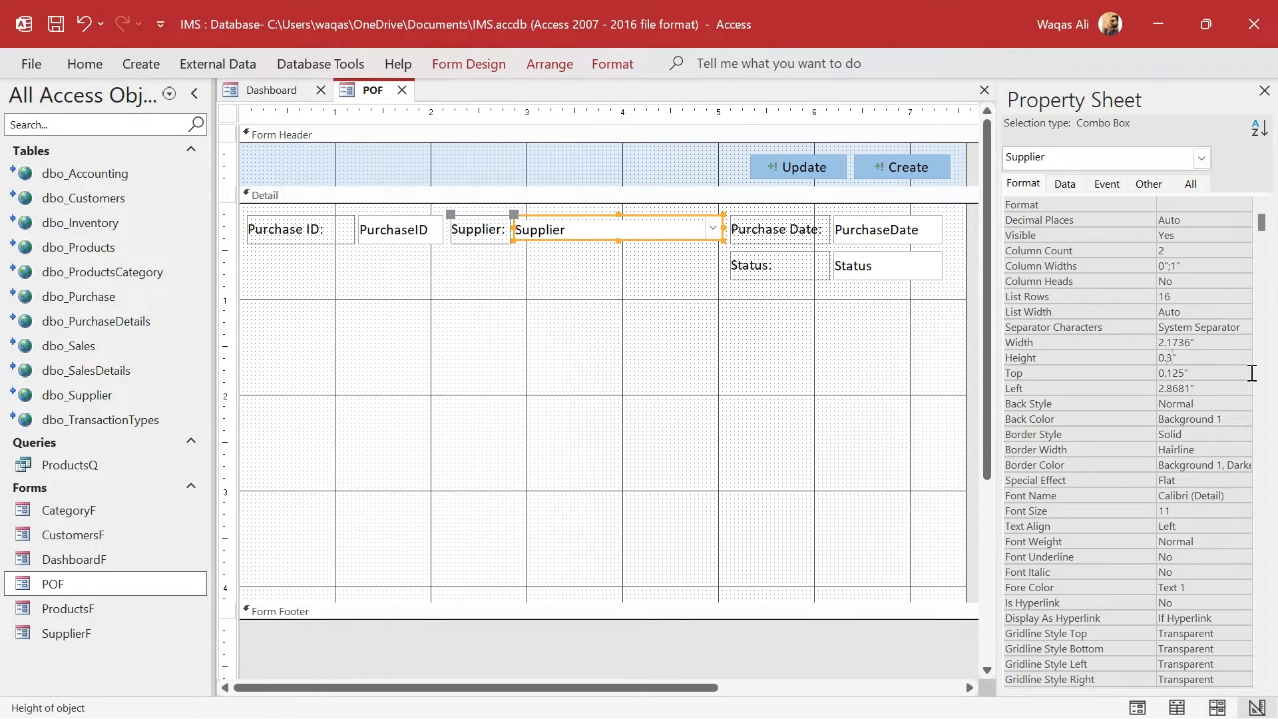
pyautogui.press('Down')
pyautogui.press('Down')
pyautogui.press('Down')
pyautogui.press('Down')
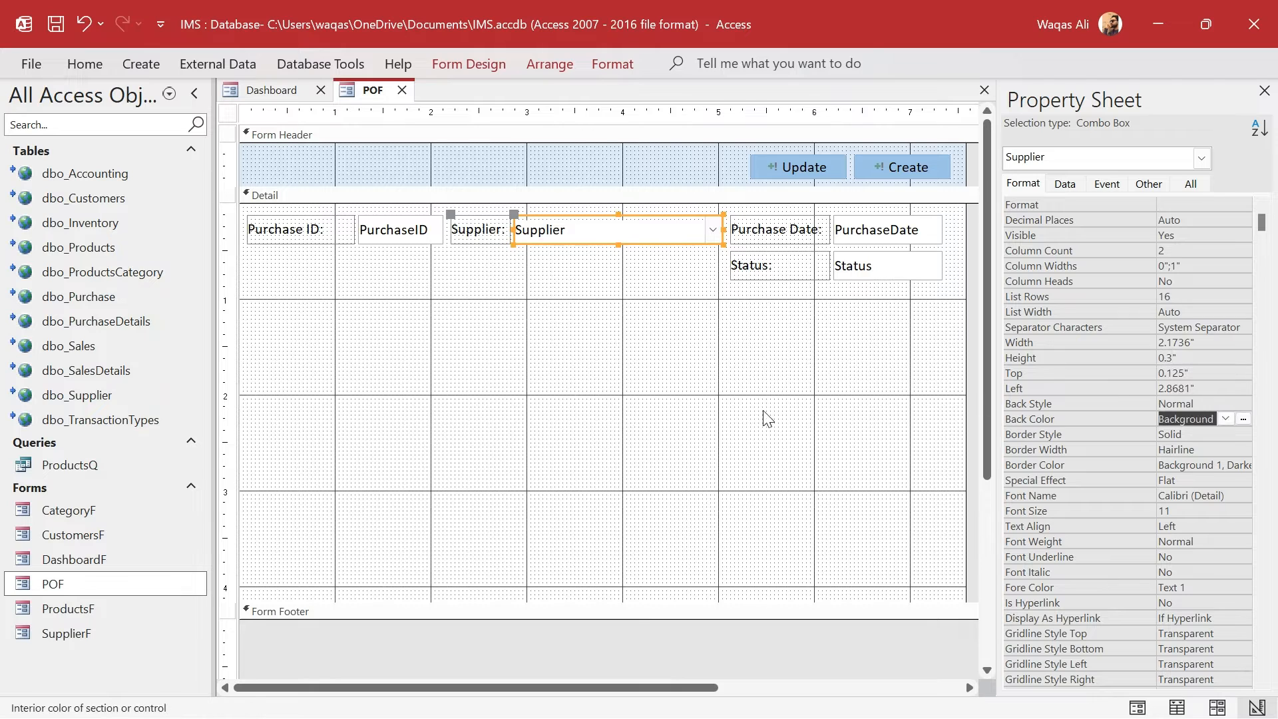
pyautogui.click(599, 424)
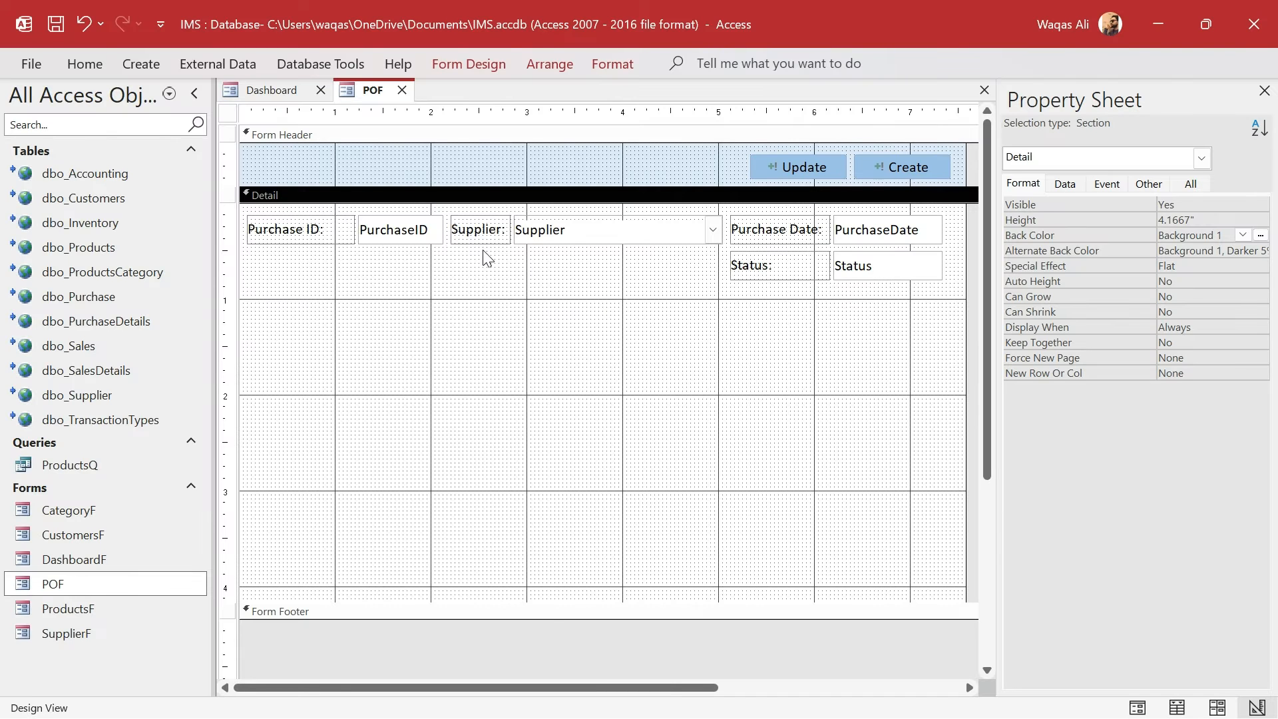
# Draw an unbound list box about 7.25" by 2.79" below the purchase fields, skipping the List Box Wizard.
pyautogui.click(466, 63)
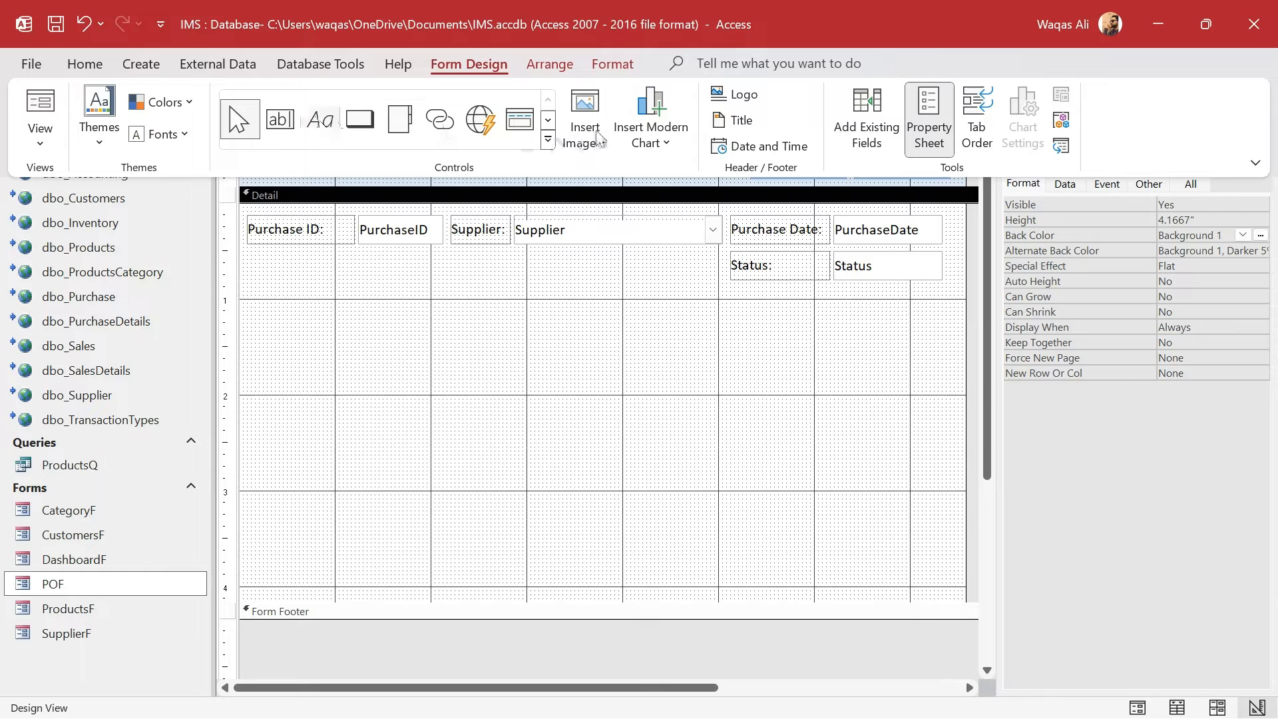
pyautogui.click(548, 120)
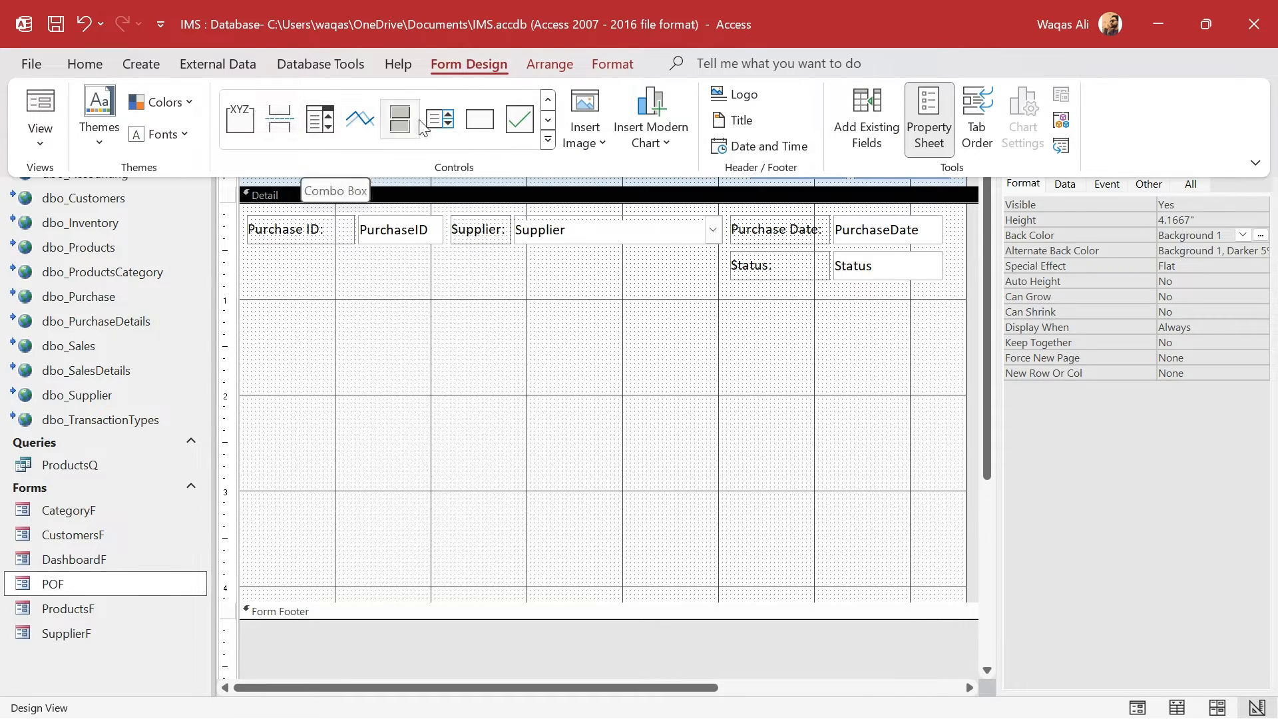
pyautogui.click(439, 119)
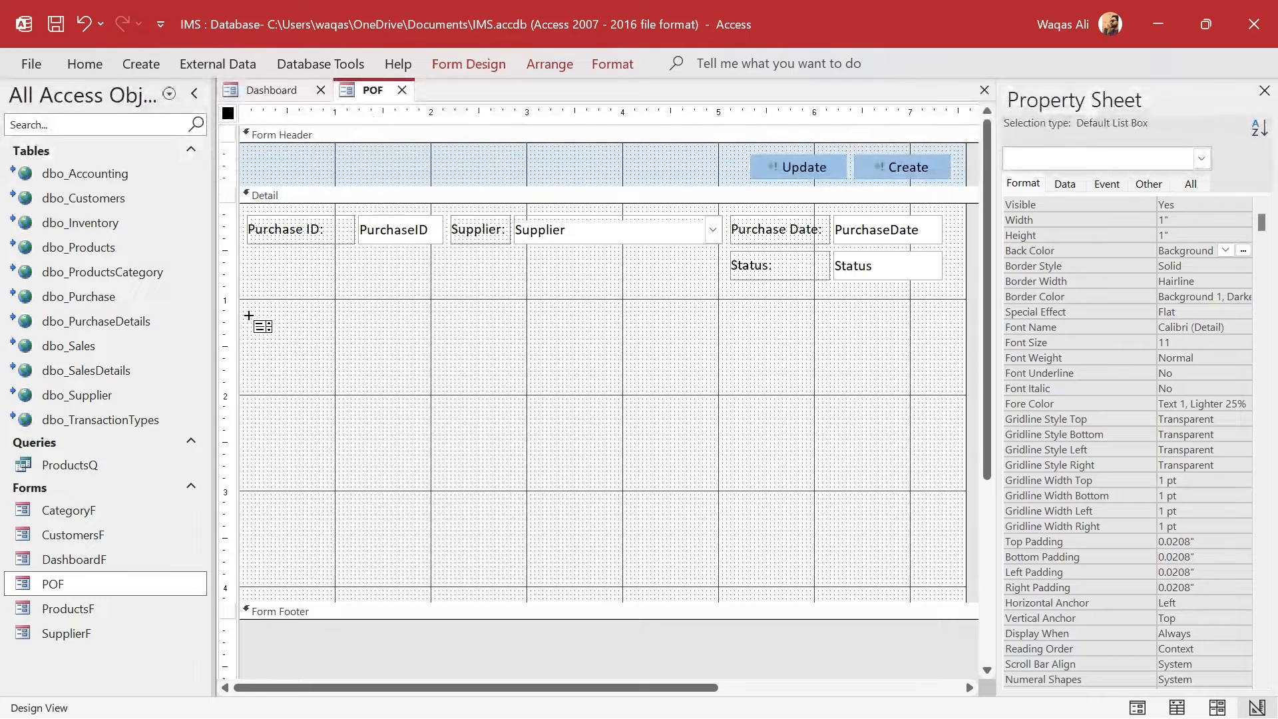
pyautogui.moveTo(251, 315); pyautogui.dragTo(944, 583)
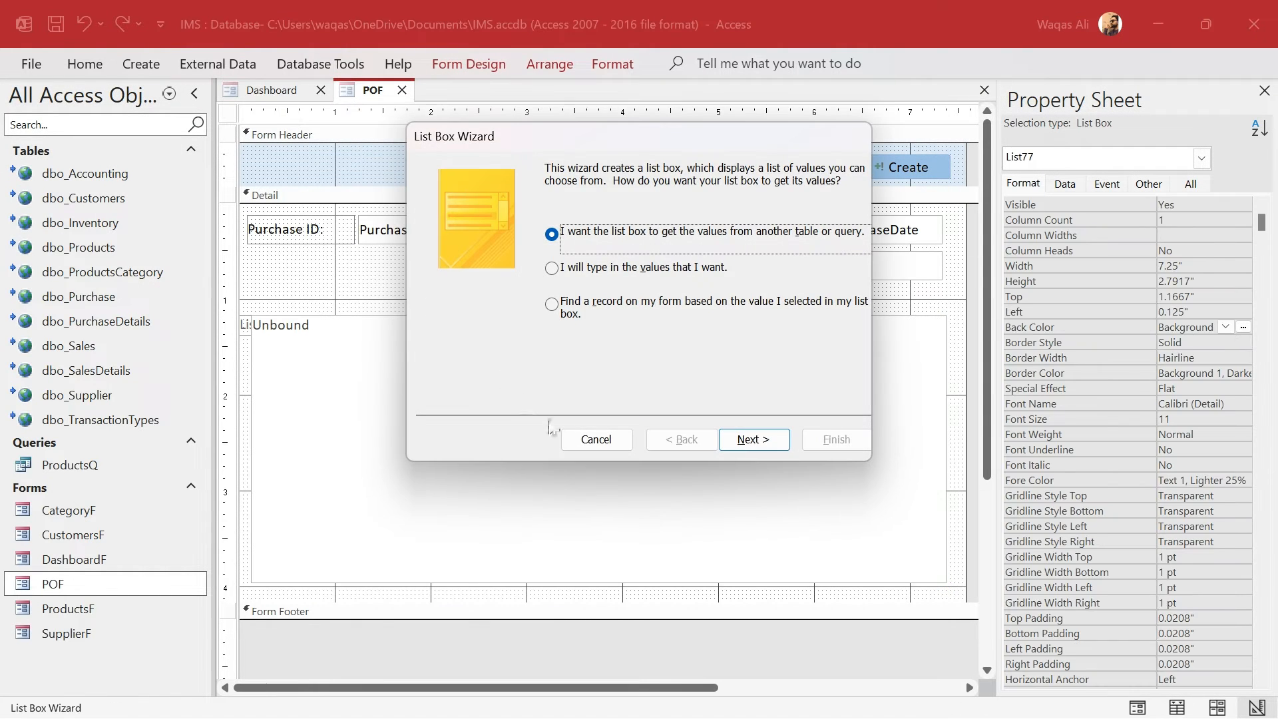
pyautogui.click(593, 436)
# Try to move the list box's attached label off the list box, and undo the move.
pyautogui.click(245, 320)
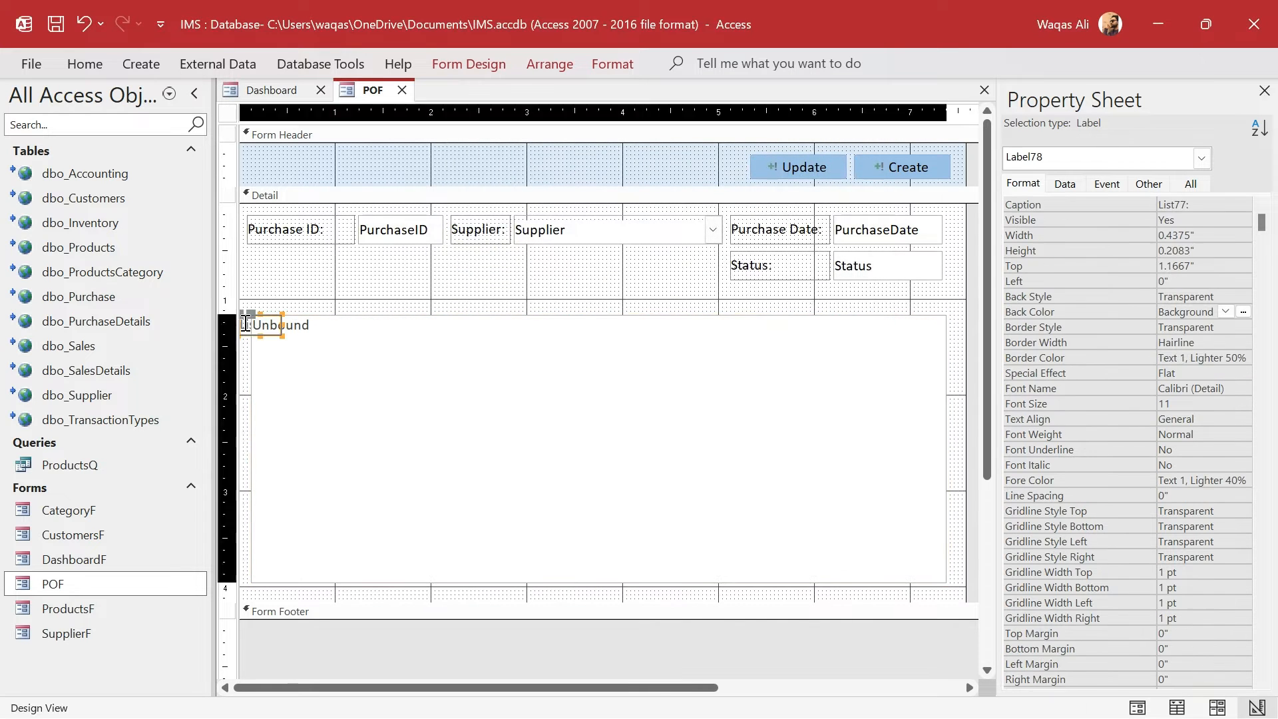
pyautogui.click(243, 310)
pyautogui.click(245, 323)
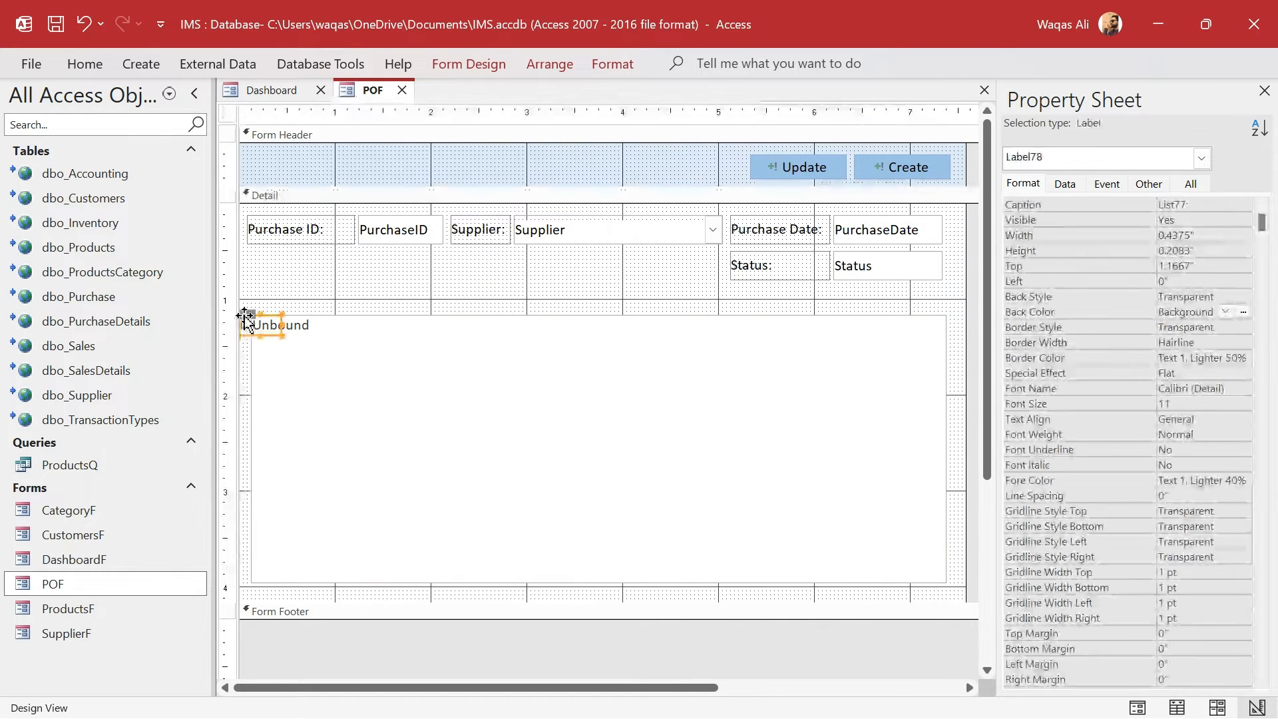
pyautogui.moveTo(249, 318); pyautogui.dragTo(271, 301)
pyautogui.moveTo(263, 301); pyautogui.dragTo(261, 299)
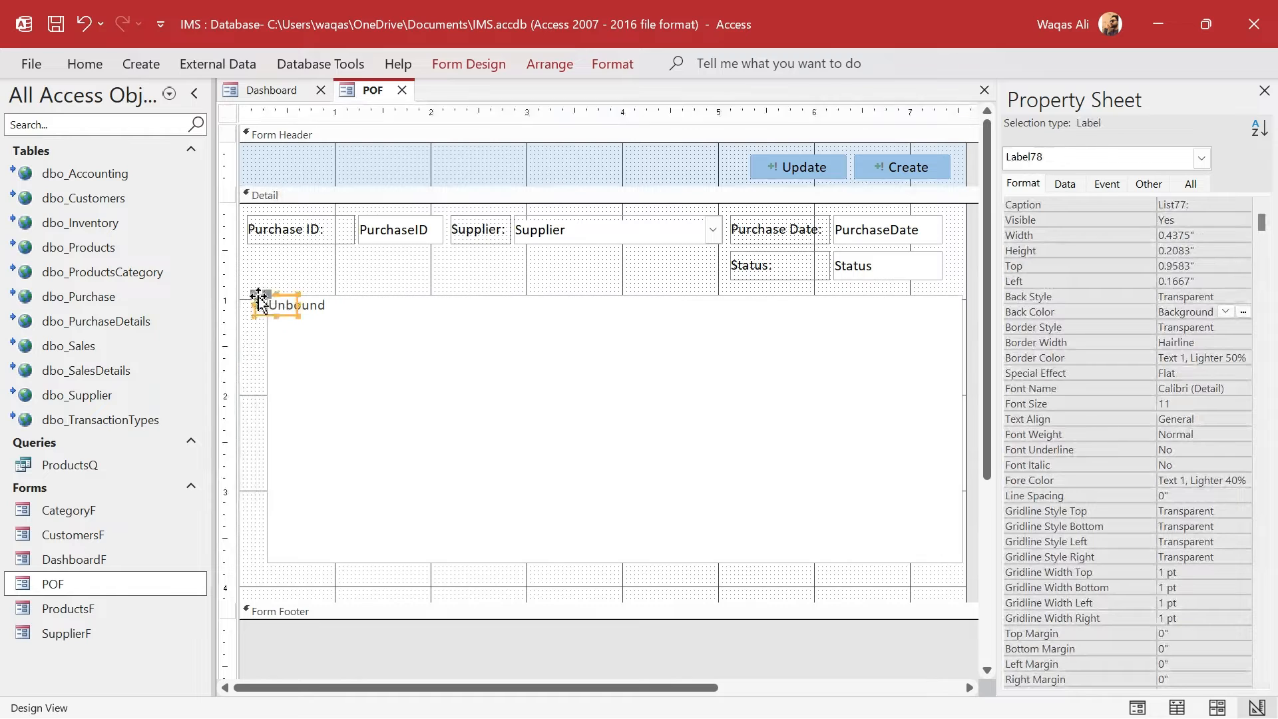
pyautogui.hotkey('ctrl', 'z')
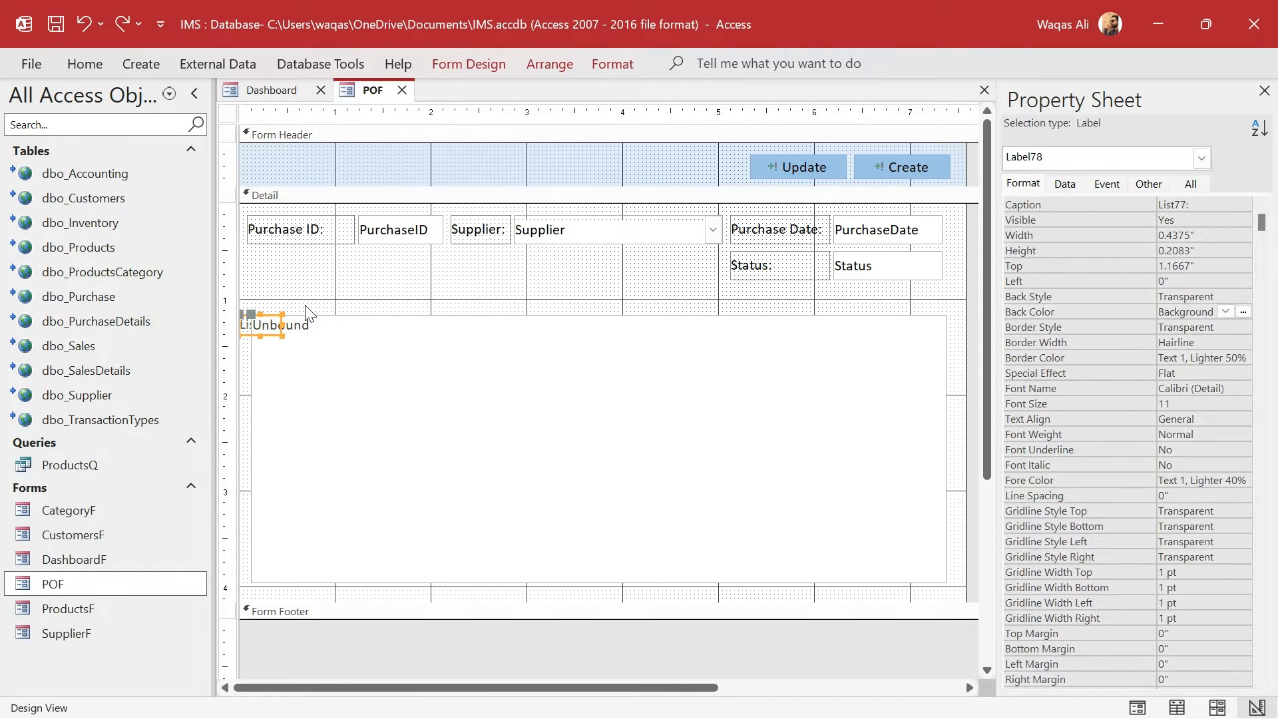
# Delete the label attached to the new list box.
pyautogui.click(277, 294)
pyautogui.click(247, 326)
pyautogui.press('Delete')
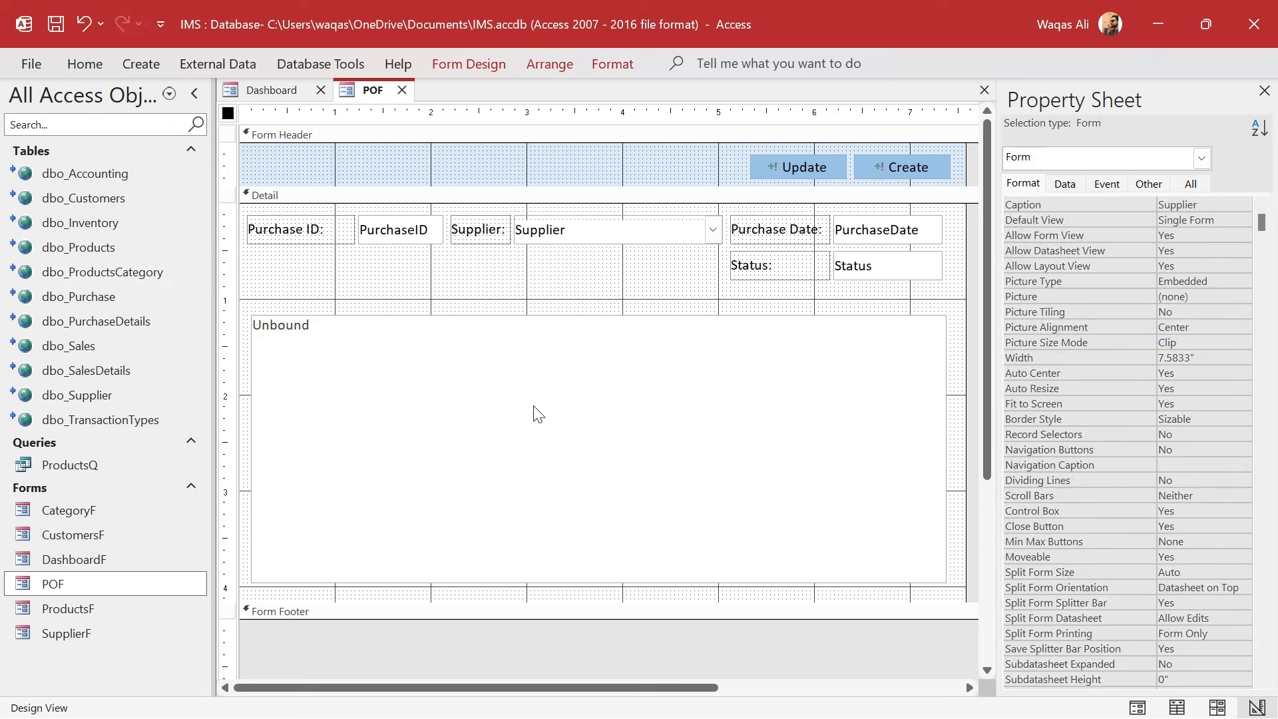
# Set the list box's font color to the black Text 1 theme color.
pyautogui.click(522, 413)
pyautogui.click(85, 67)
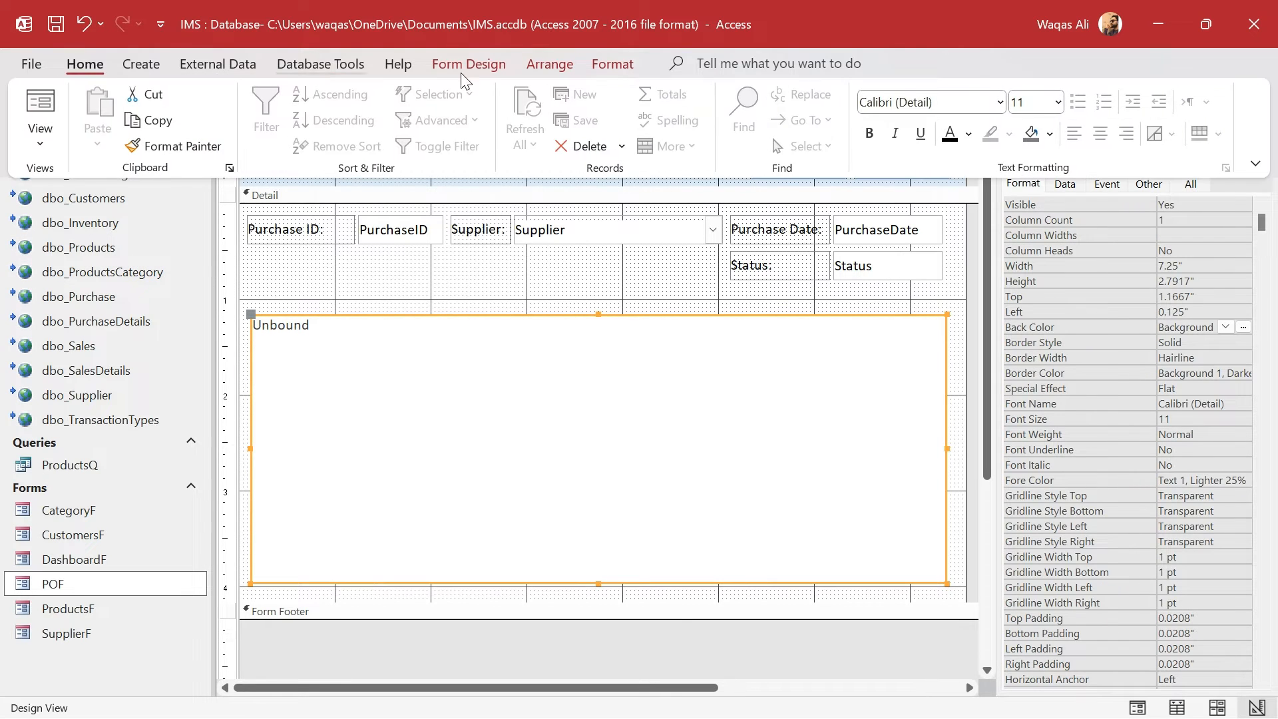
pyautogui.click(969, 134)
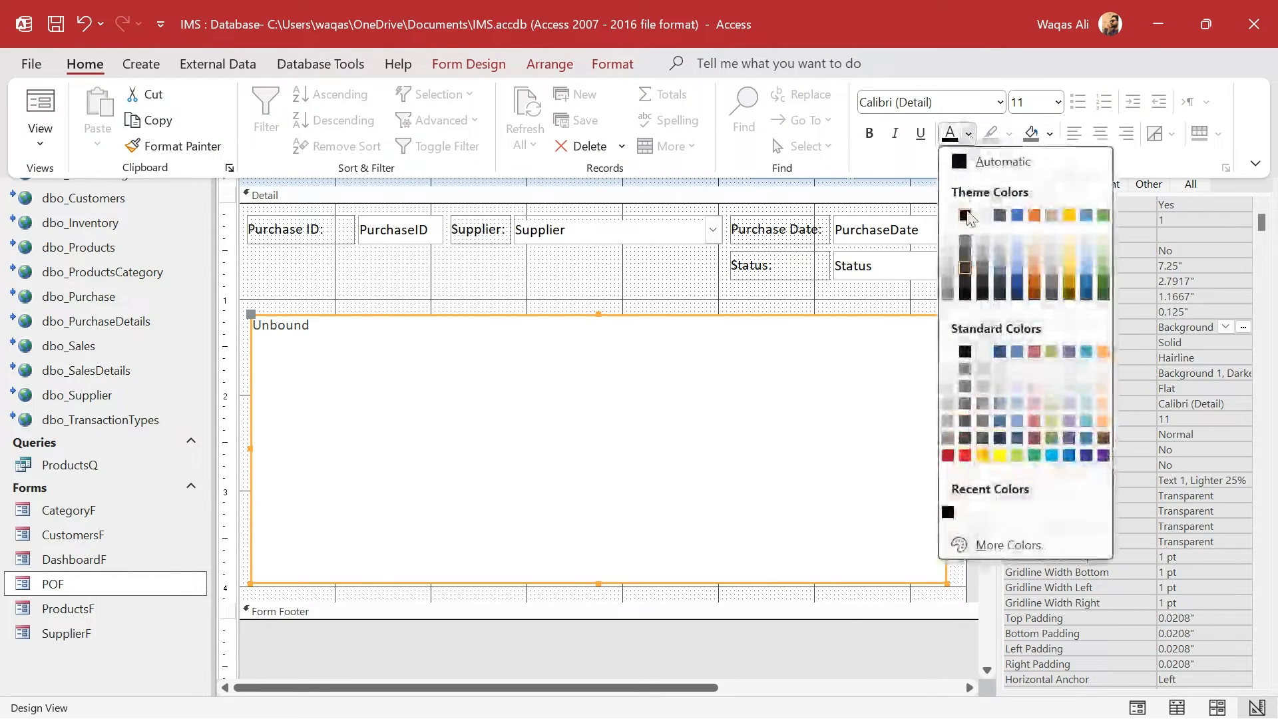
pyautogui.click(965, 217)
pyautogui.click(593, 289)
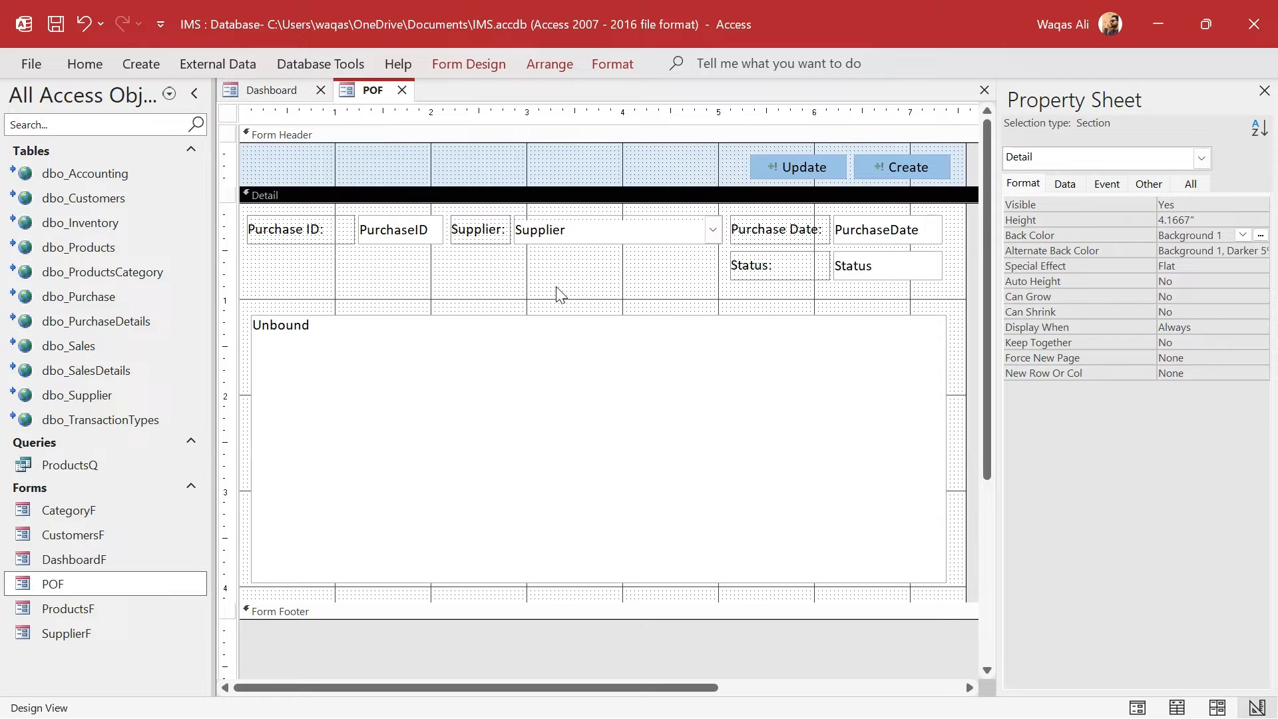
# Start a row source query for the list box, add the linked table dbo_PurchaseDetails, and enlarge its field list to show all fields.
pyautogui.click(539, 388)
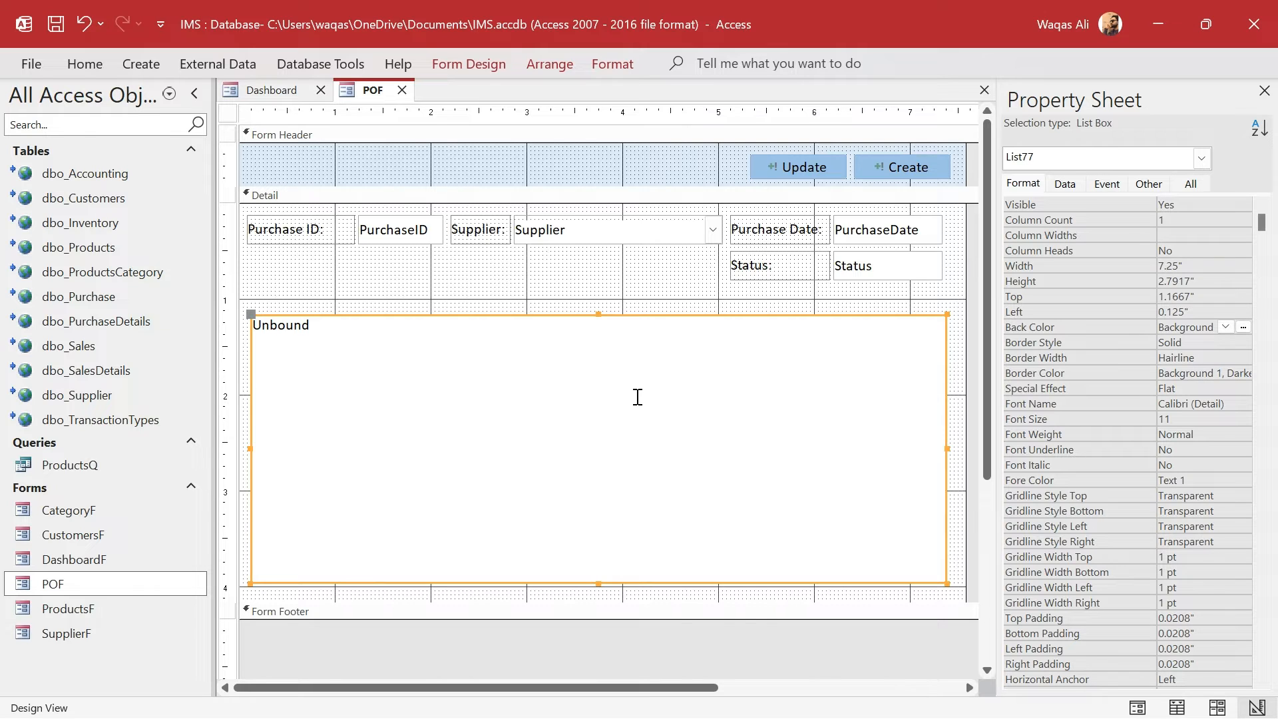
pyautogui.click(1064, 185)
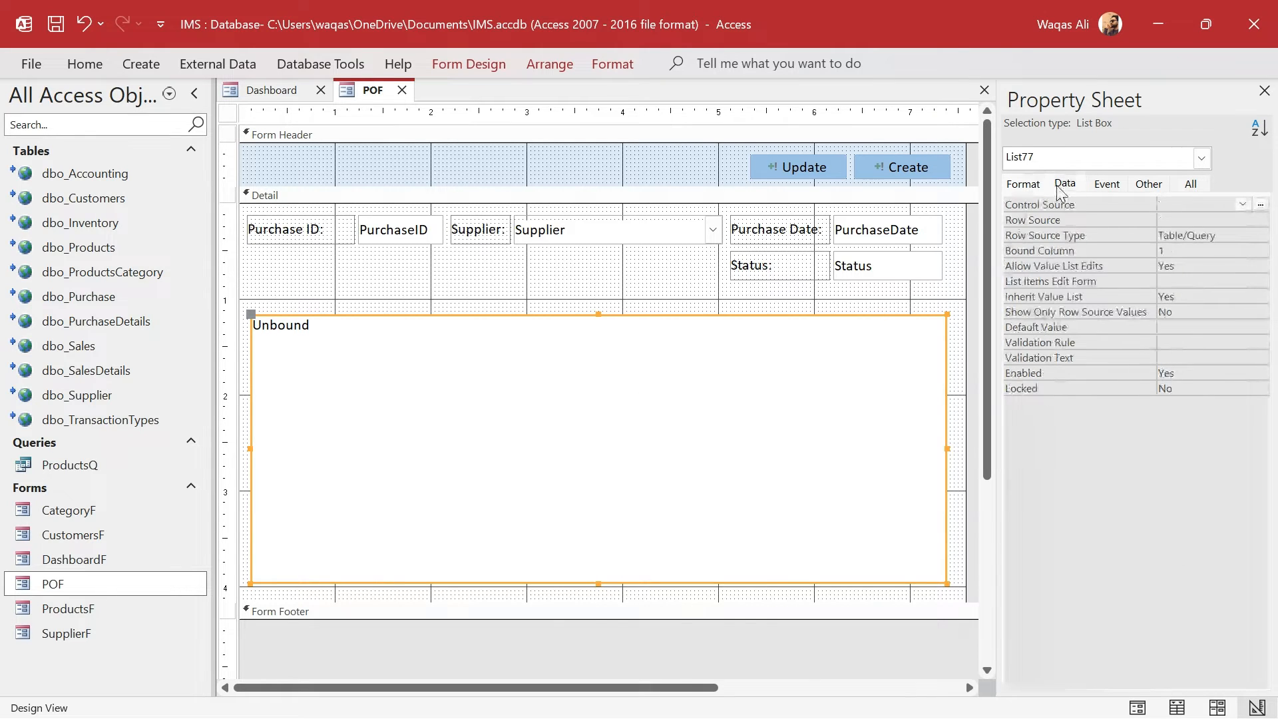
pyautogui.click(1165, 221)
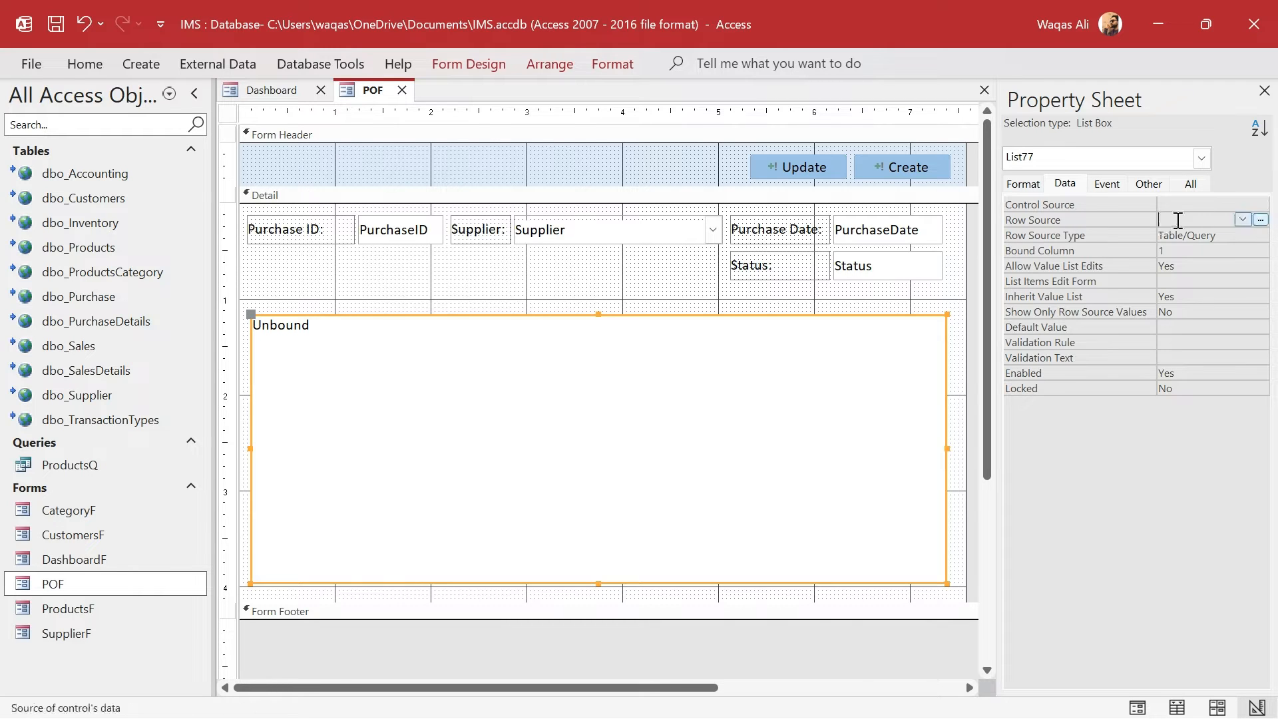
pyautogui.click(1260, 220)
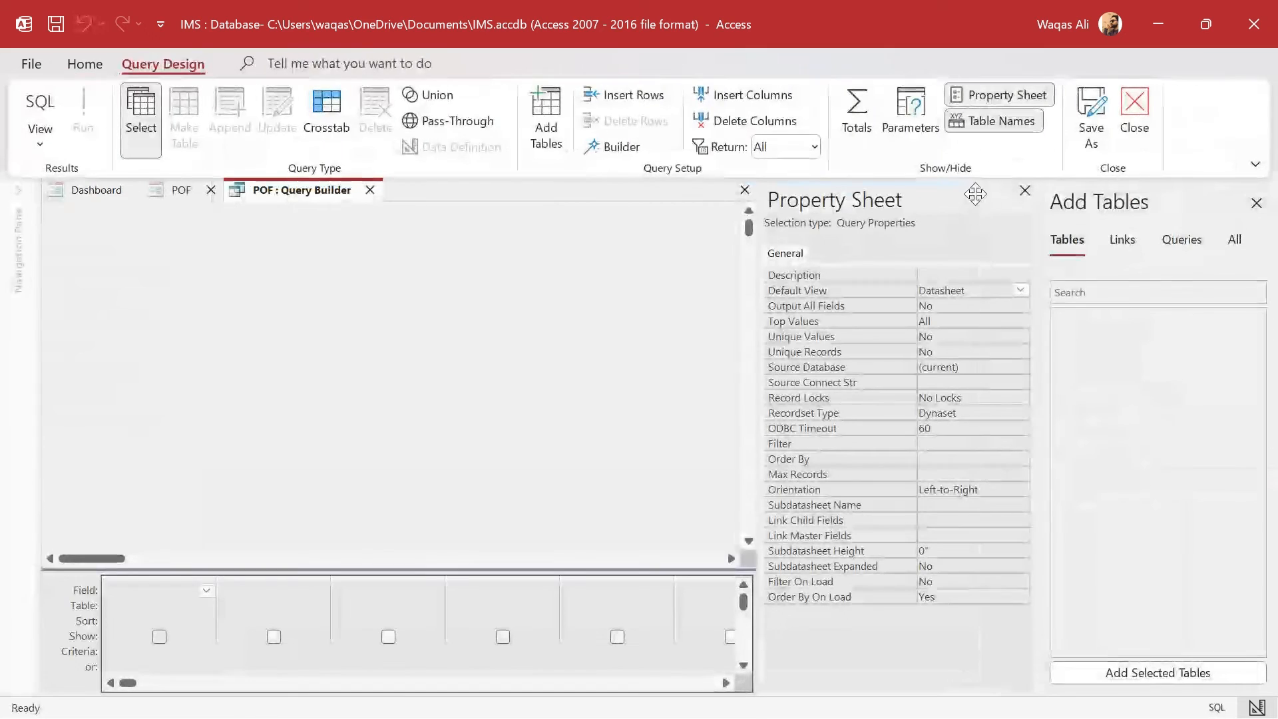
pyautogui.click(1026, 191)
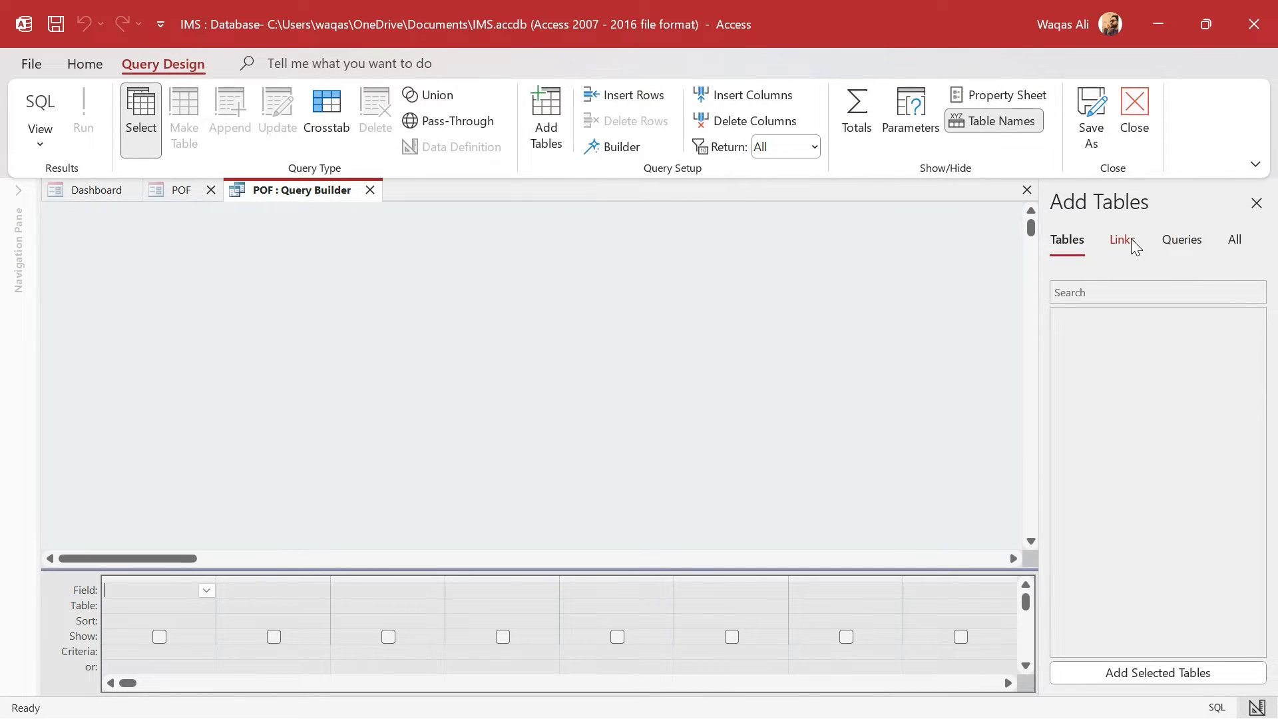
pyautogui.click(1131, 238)
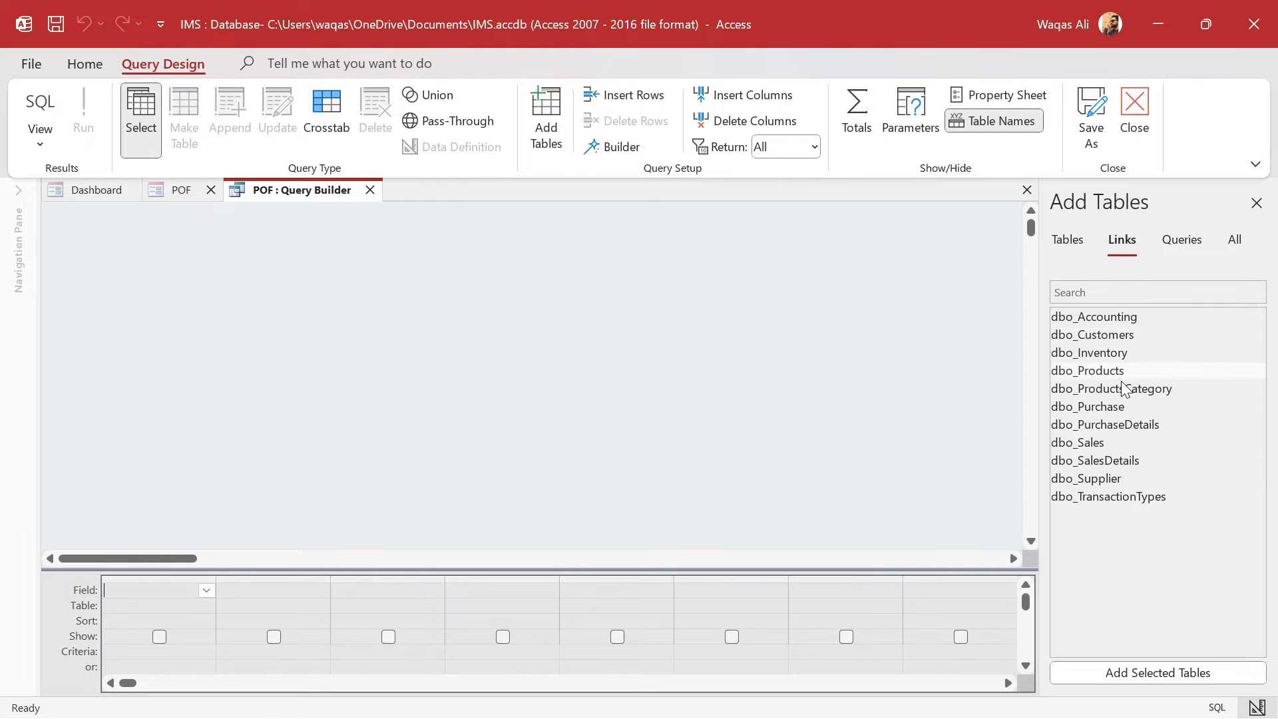
pyautogui.doubleClick(1109, 425)
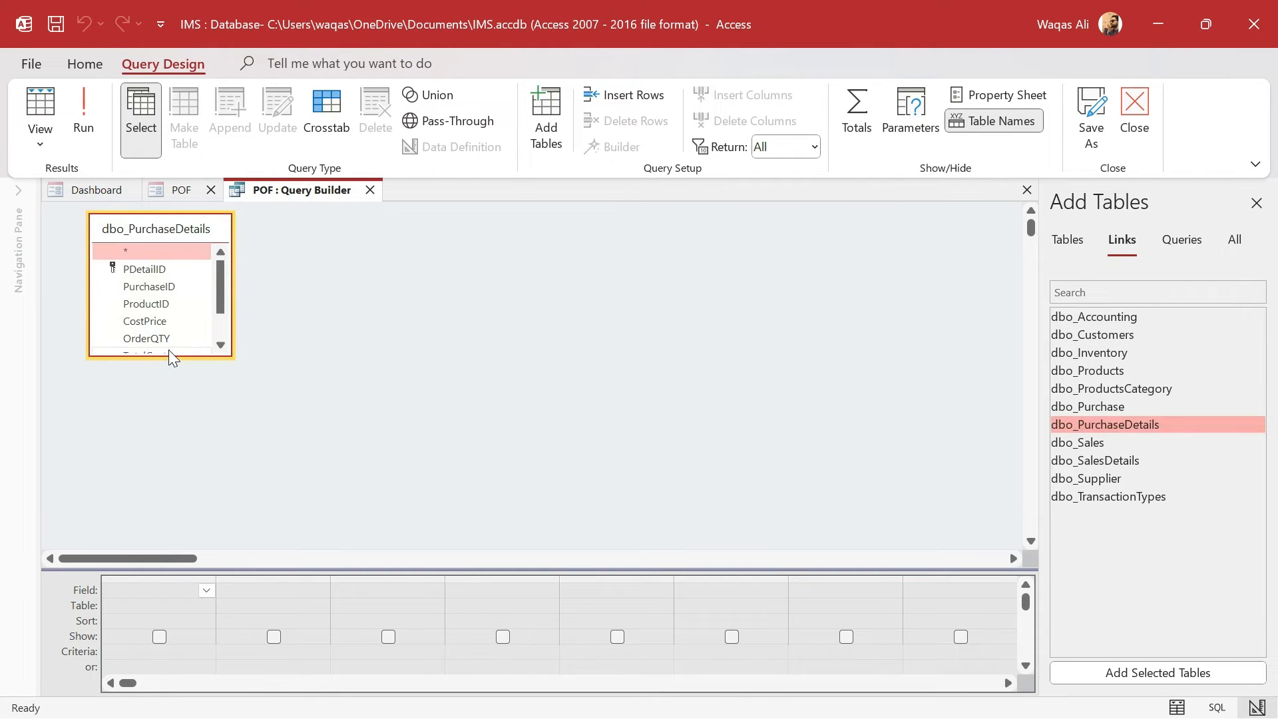
pyautogui.moveTo(170, 357); pyautogui.dragTo(166, 425)
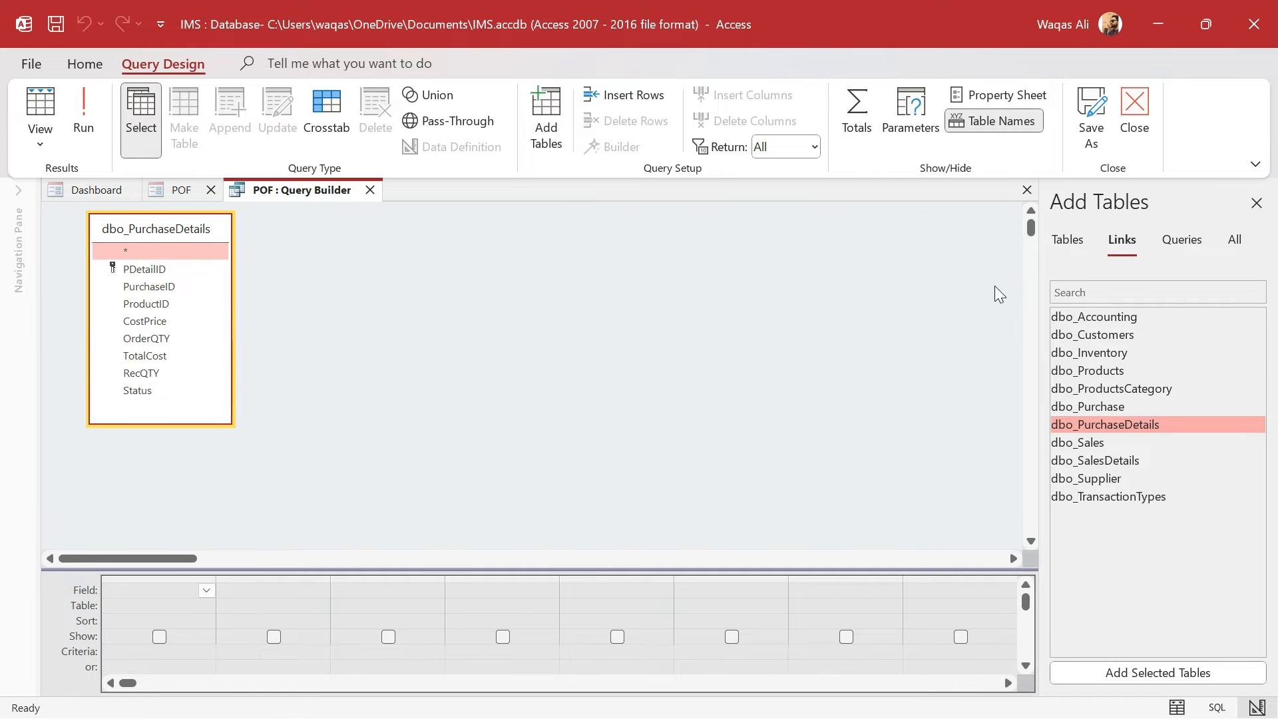
# Add the linked table dbo_Products and include PDetailID, PurchaseID and ProductID from dbo_PurchaseDetails, plus Product from dbo_Products, in the query.
pyautogui.doubleClick(1098, 371)
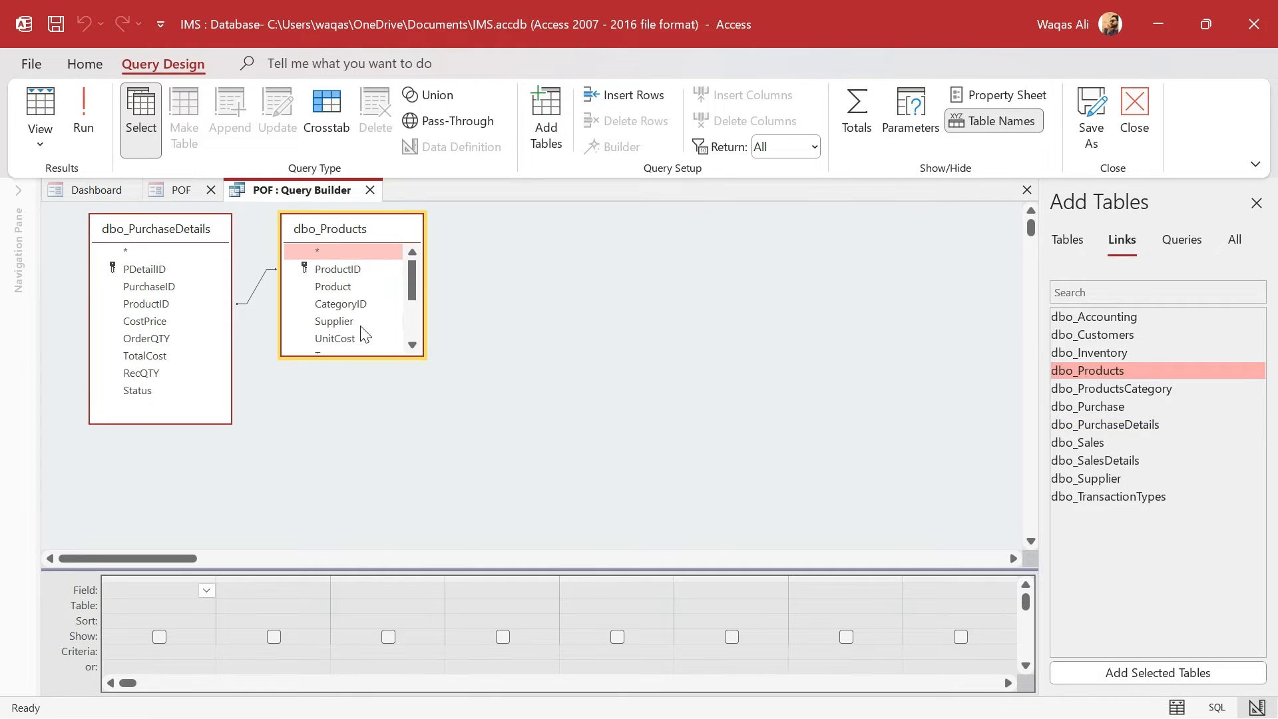
pyautogui.doubleClick(157, 270)
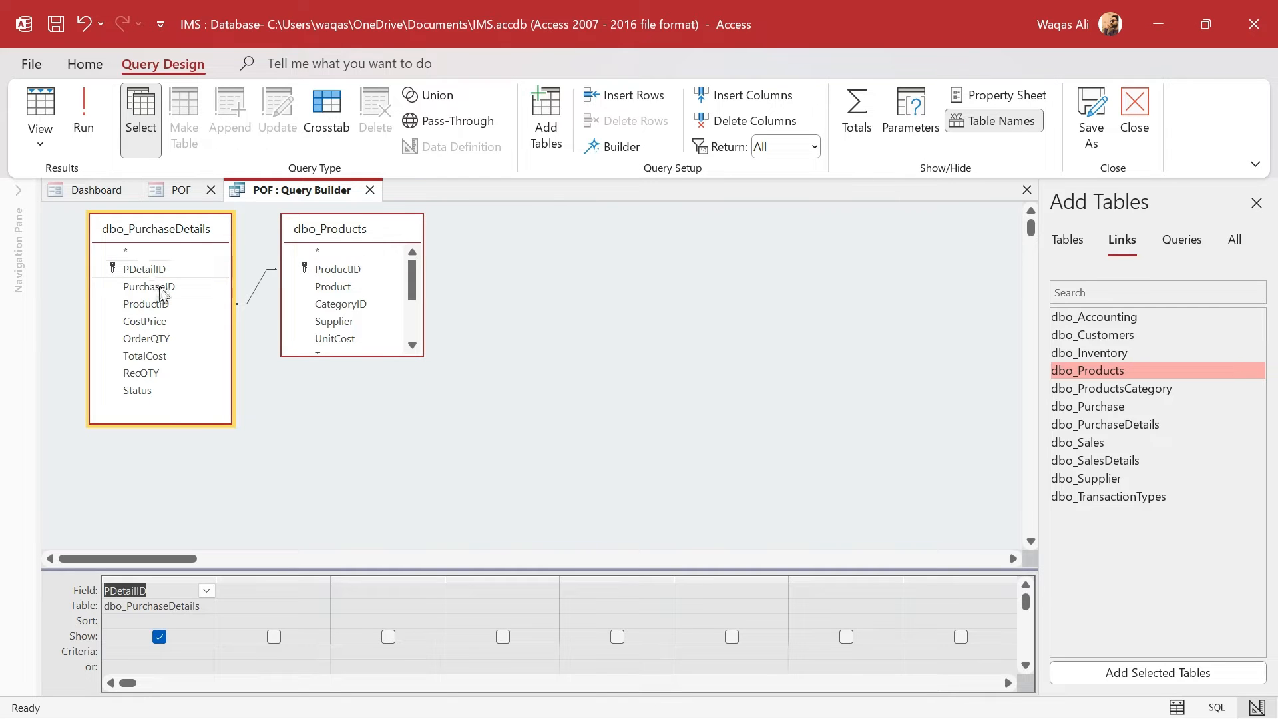
pyautogui.click(160, 287)
pyautogui.doubleClick(159, 287)
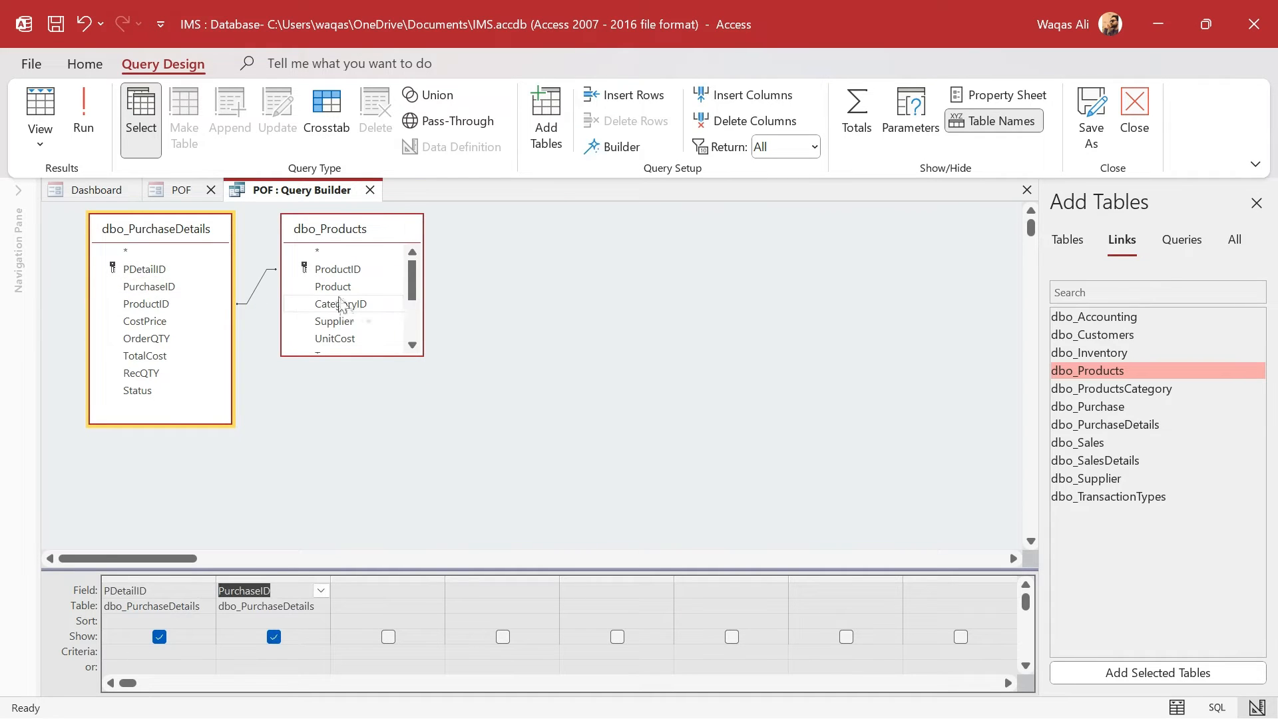
pyautogui.doubleClick(137, 305)
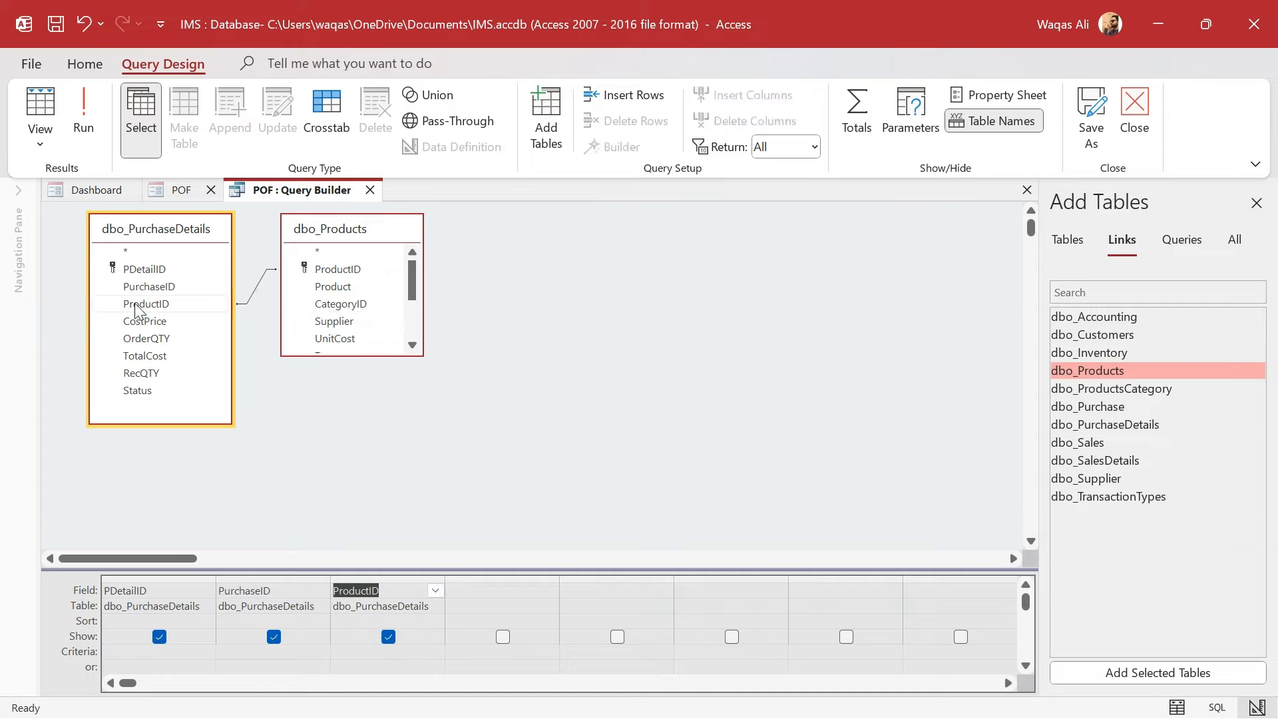
pyautogui.doubleClick(319, 288)
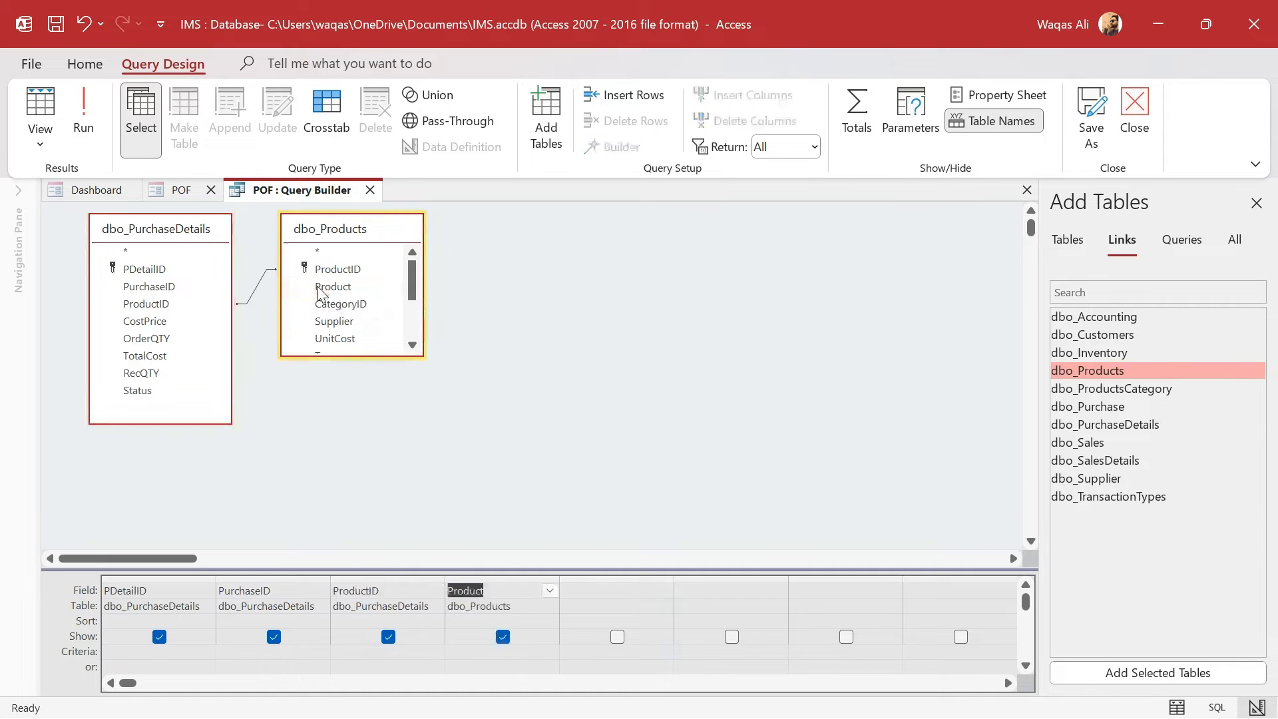
# Add the CostPrice, OrderQTY, TotalCost, RecQTY and Status fields of dbo_PurchaseDetails to the query.
pyautogui.doubleClick(148, 322)
pyautogui.doubleClick(161, 339)
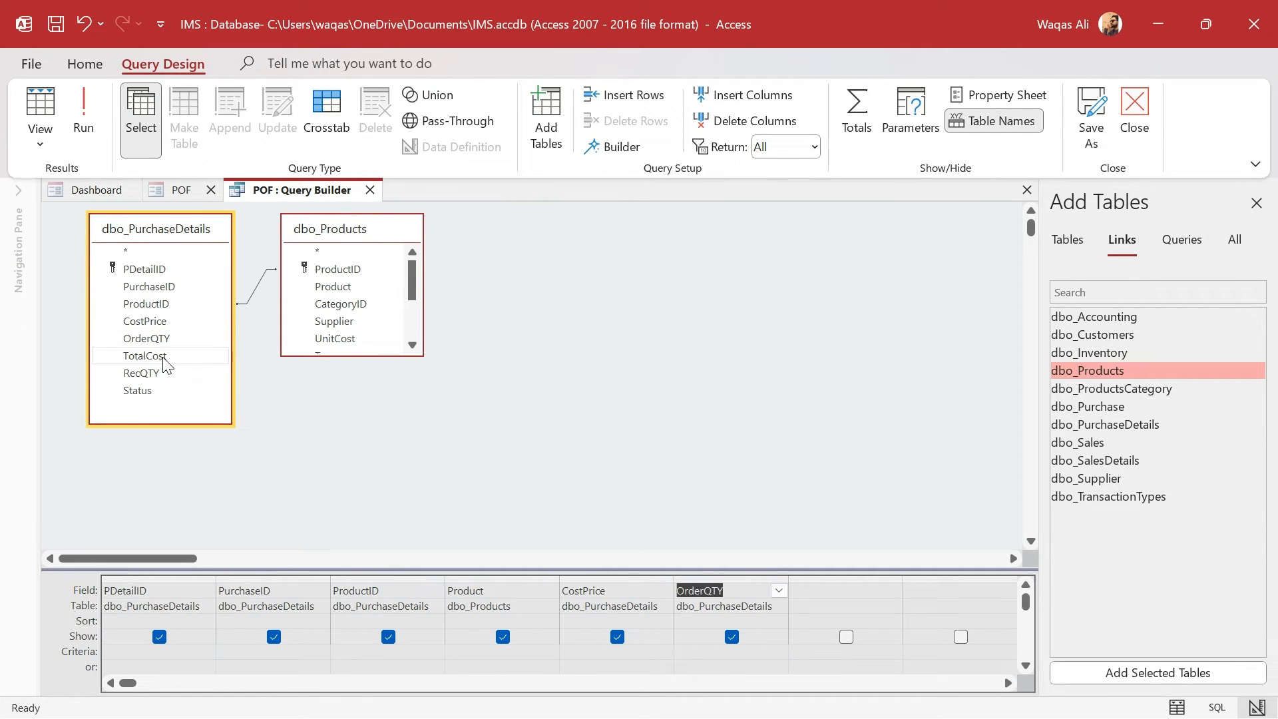
pyautogui.doubleClick(166, 356)
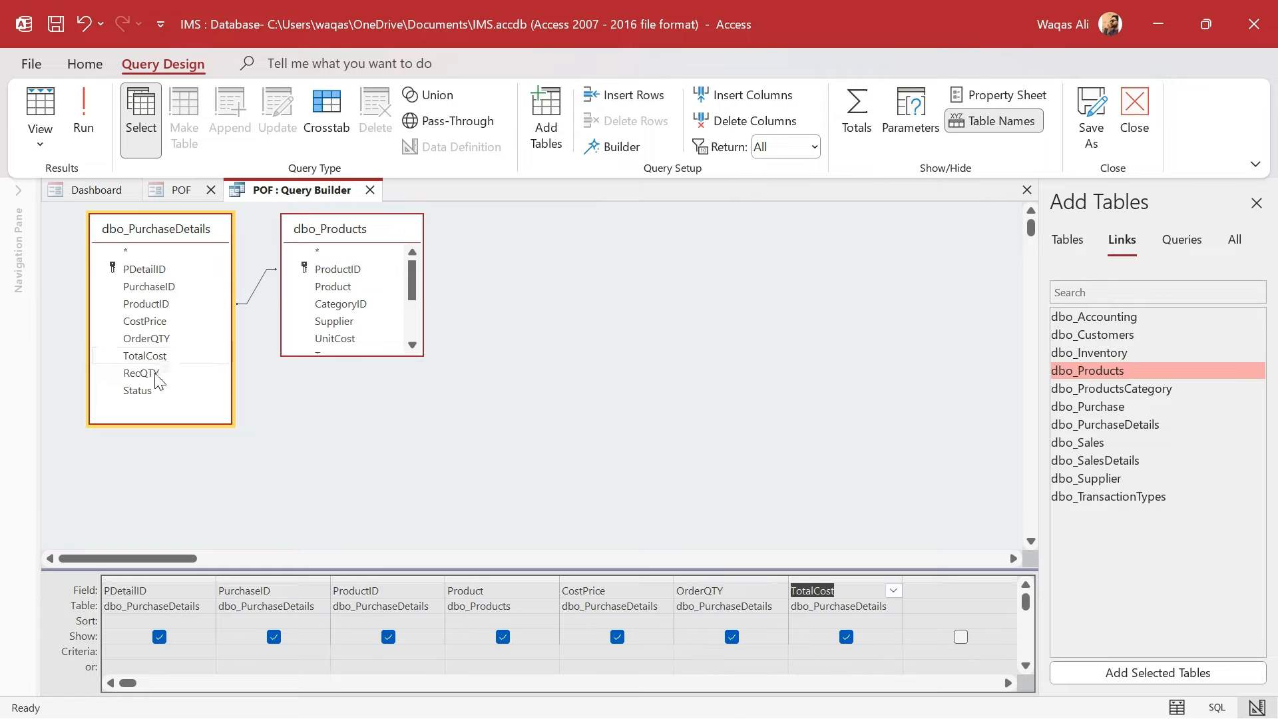
pyautogui.doubleClick(157, 373)
pyautogui.doubleClick(140, 391)
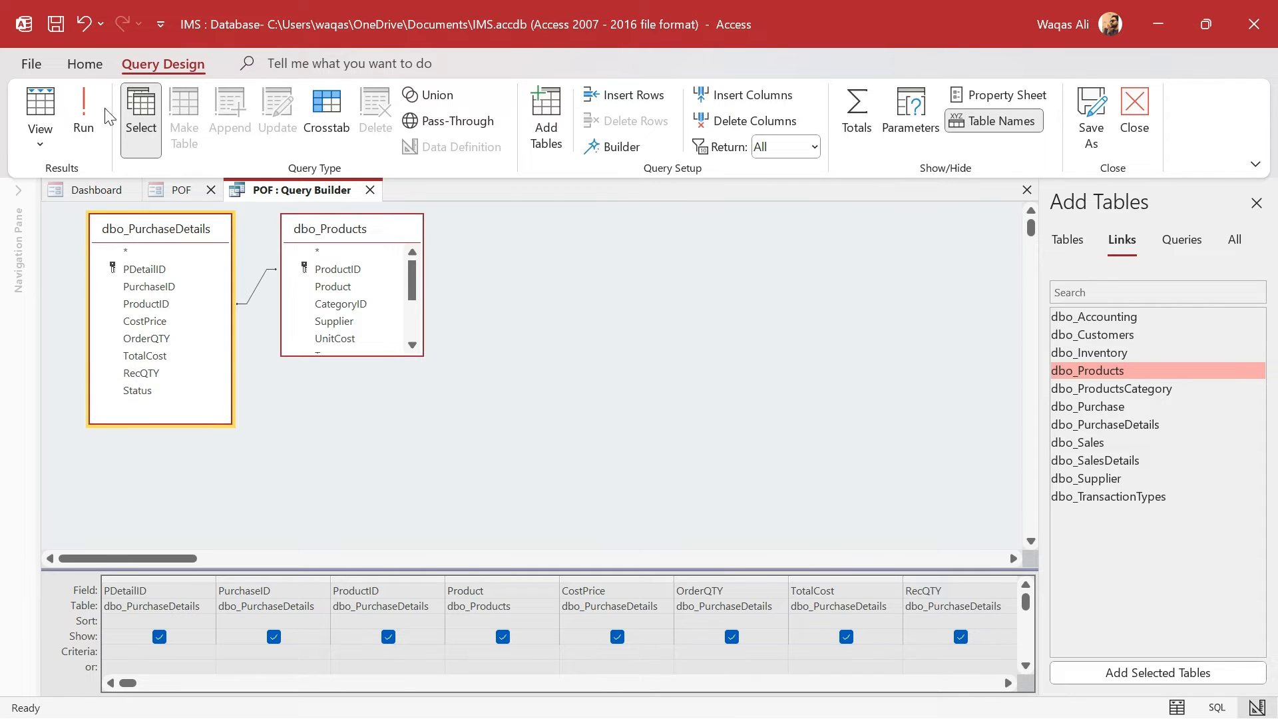
# Run the query to check its columns, and close the query builder, saving the SQL statement to the list box's row source.
pyautogui.click(83, 115)
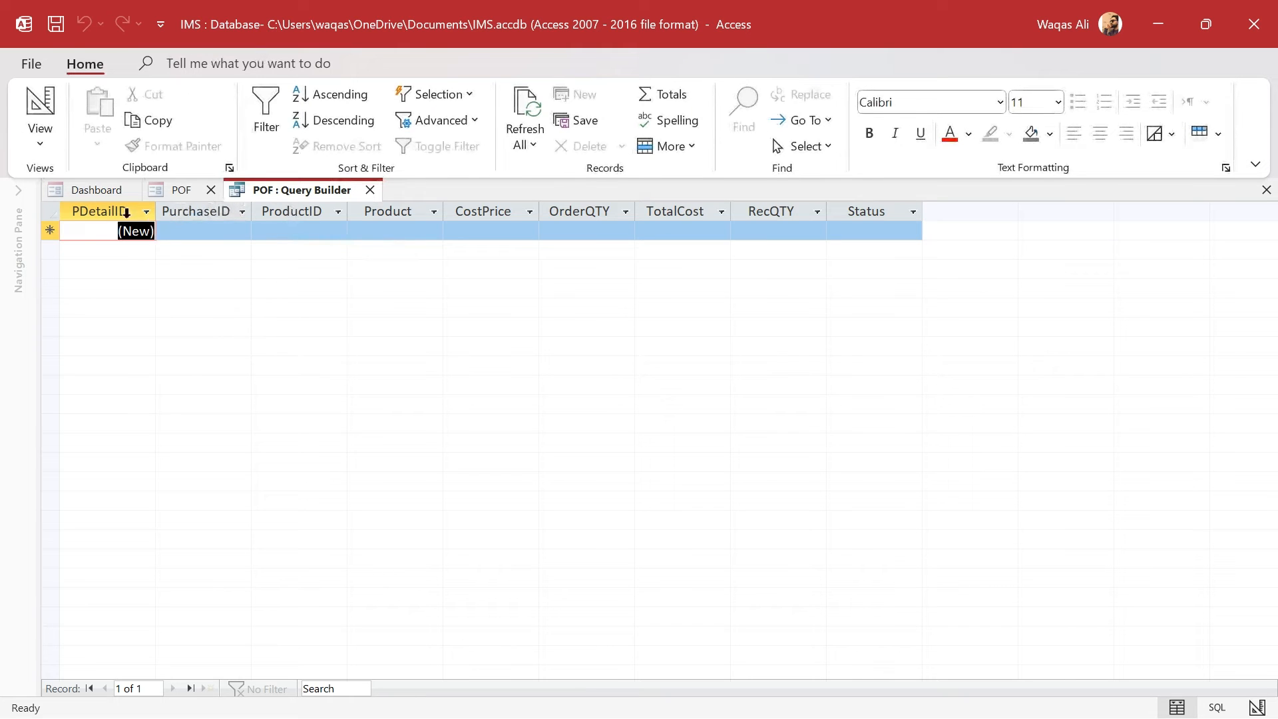
pyautogui.moveTo(133, 217); pyautogui.dragTo(304, 218)
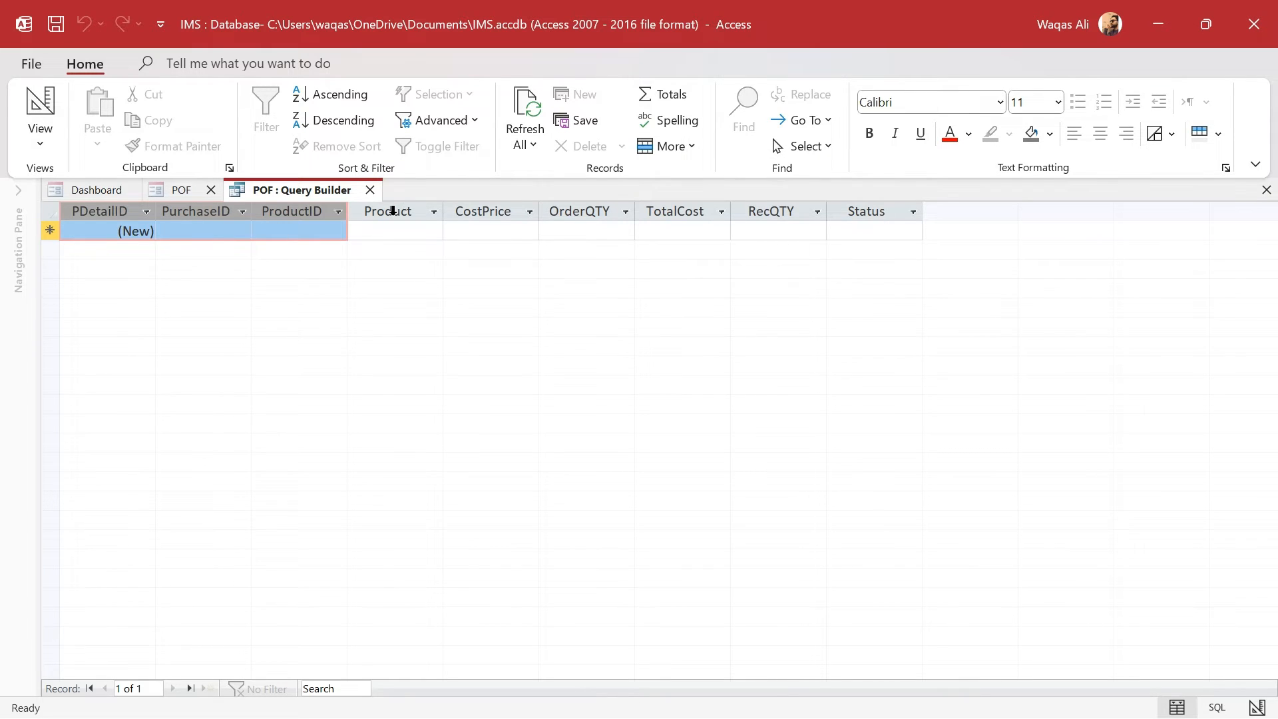
pyautogui.moveTo(394, 210); pyautogui.dragTo(840, 229)
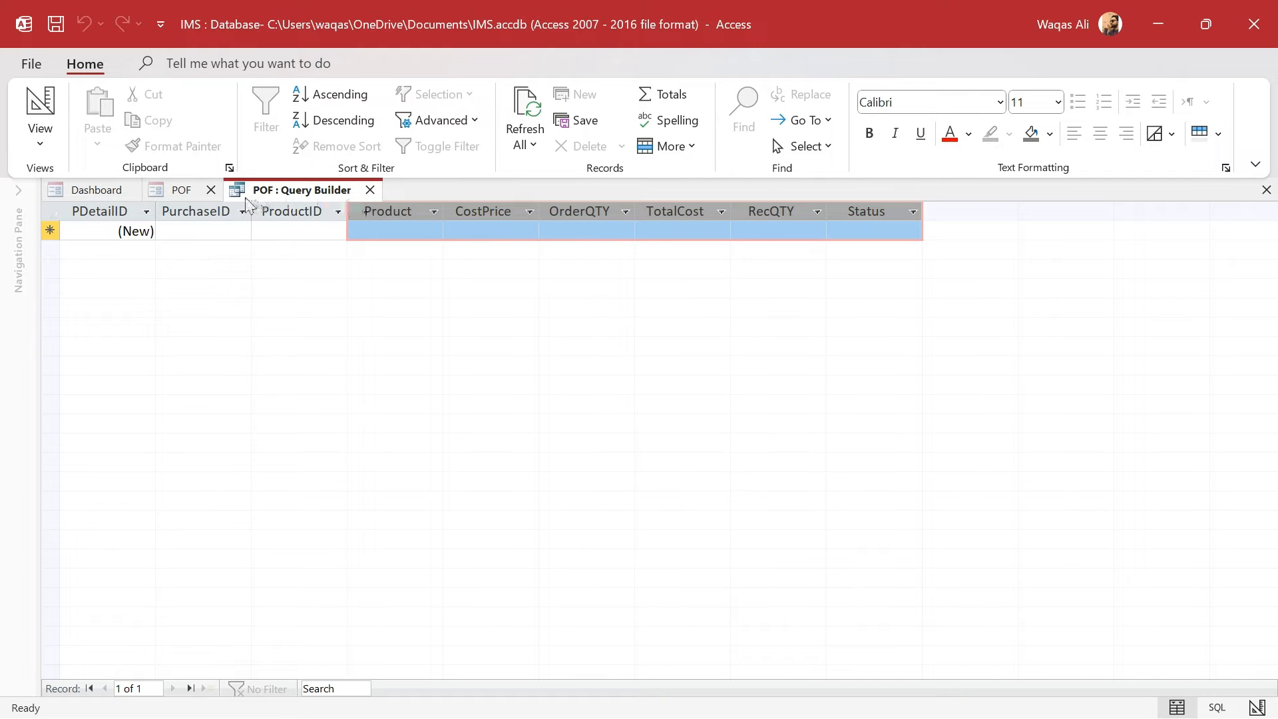
pyautogui.click(370, 191)
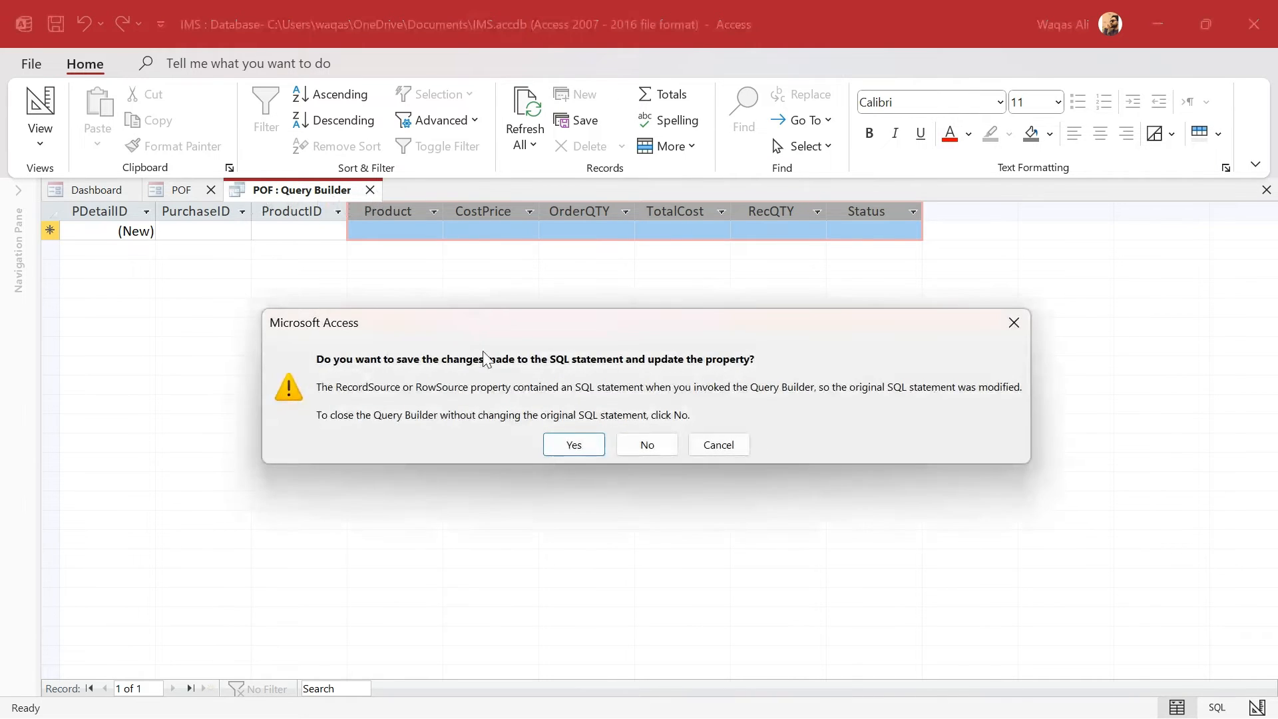
pyautogui.click(575, 446)
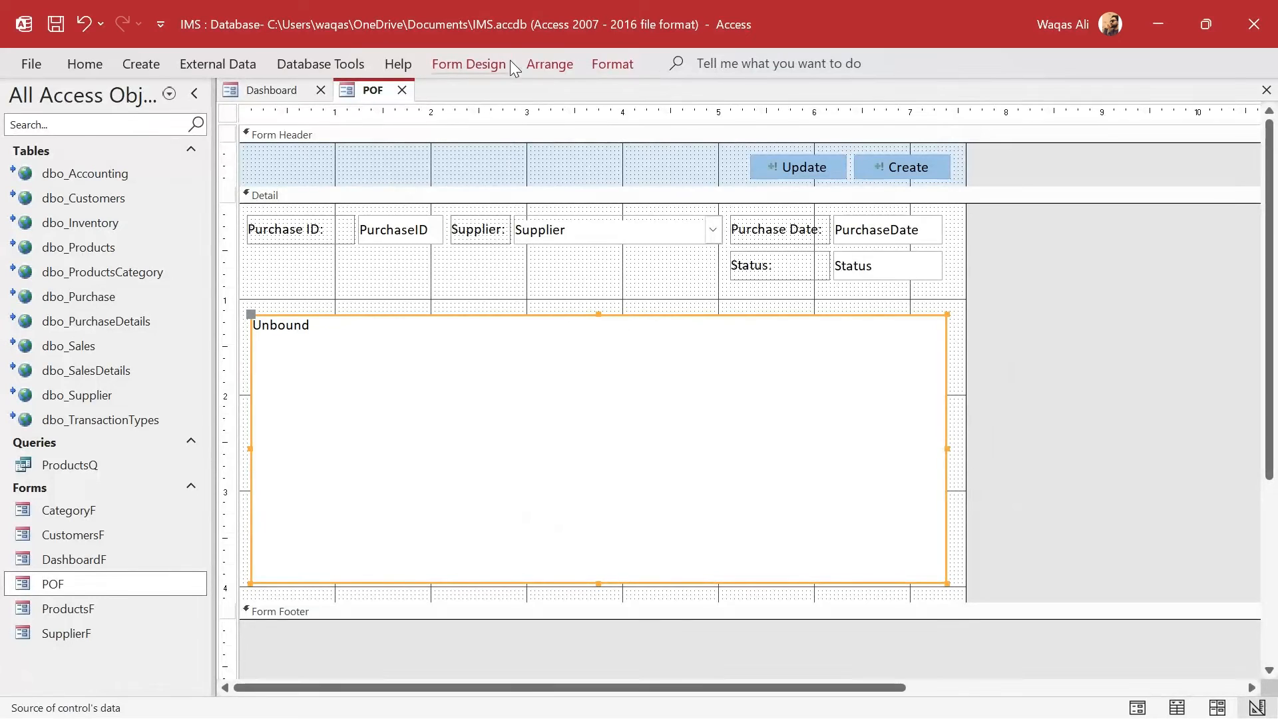
# Turn on column heads for the list box and set its column count to 9.
pyautogui.click(508, 60)
pyautogui.click(929, 120)
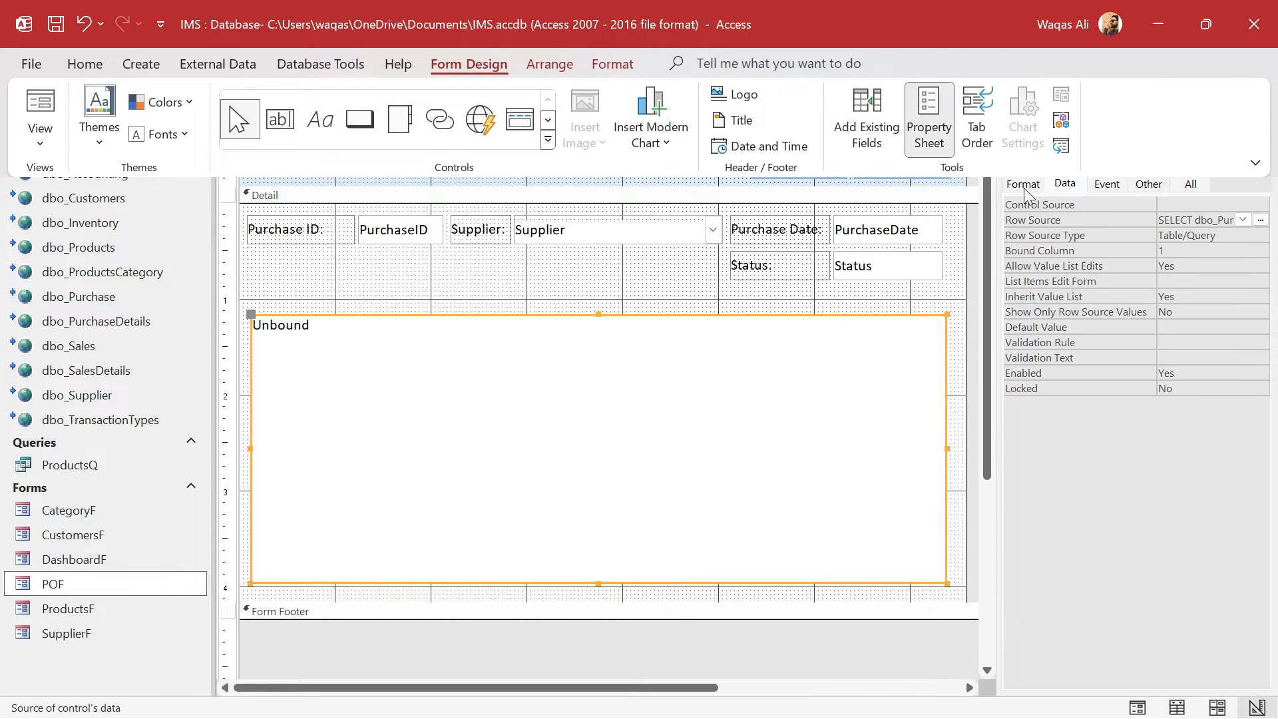
pyautogui.click(1025, 186)
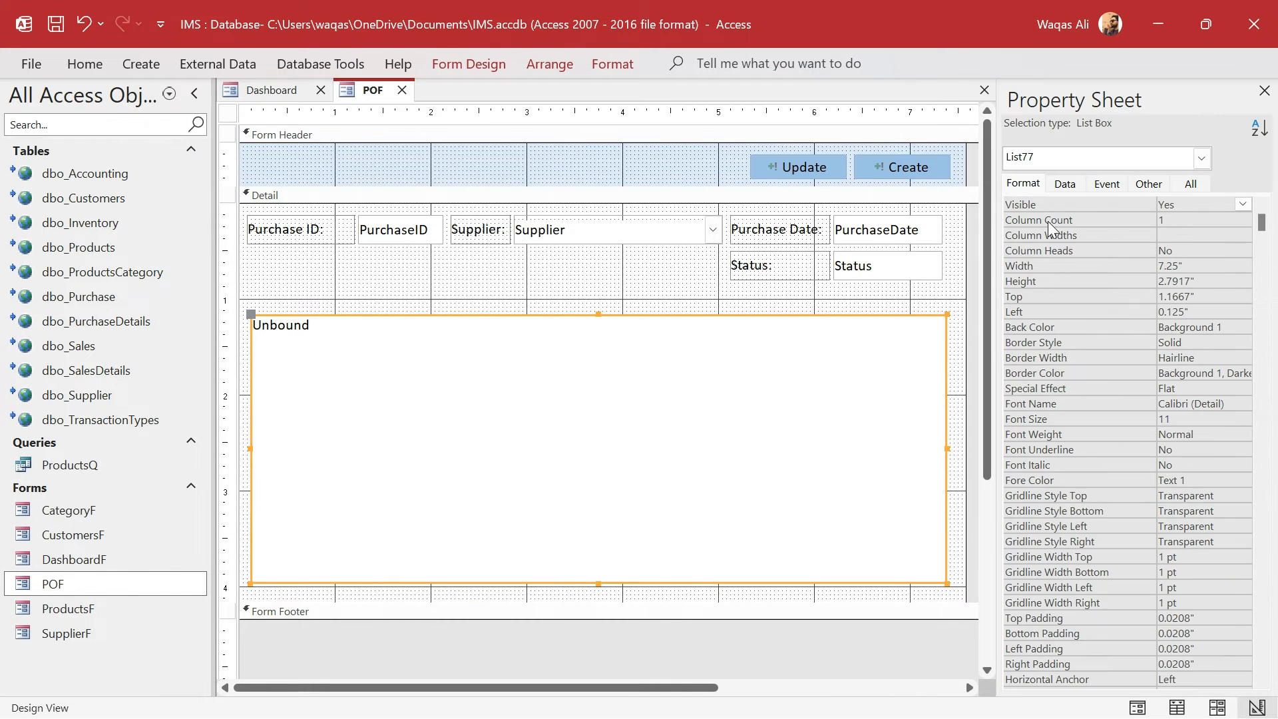
pyautogui.doubleClick(1183, 250)
pyautogui.click(1146, 221)
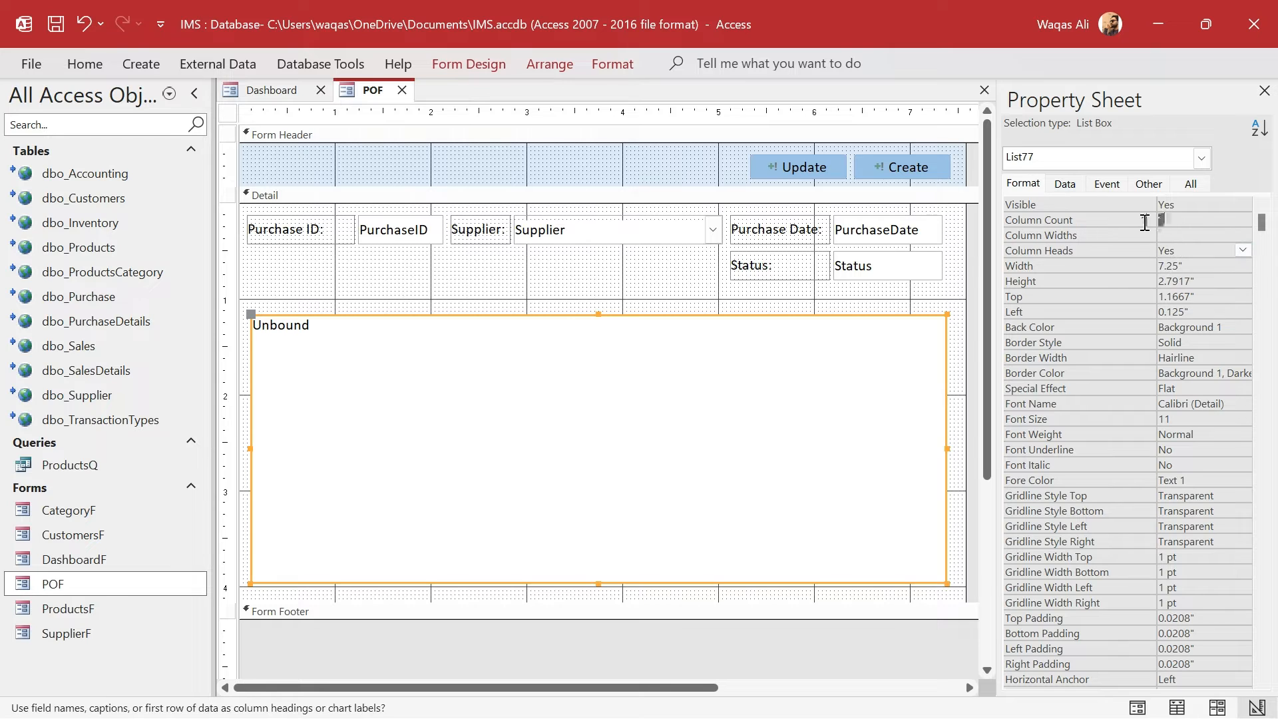
pyautogui.write('9')
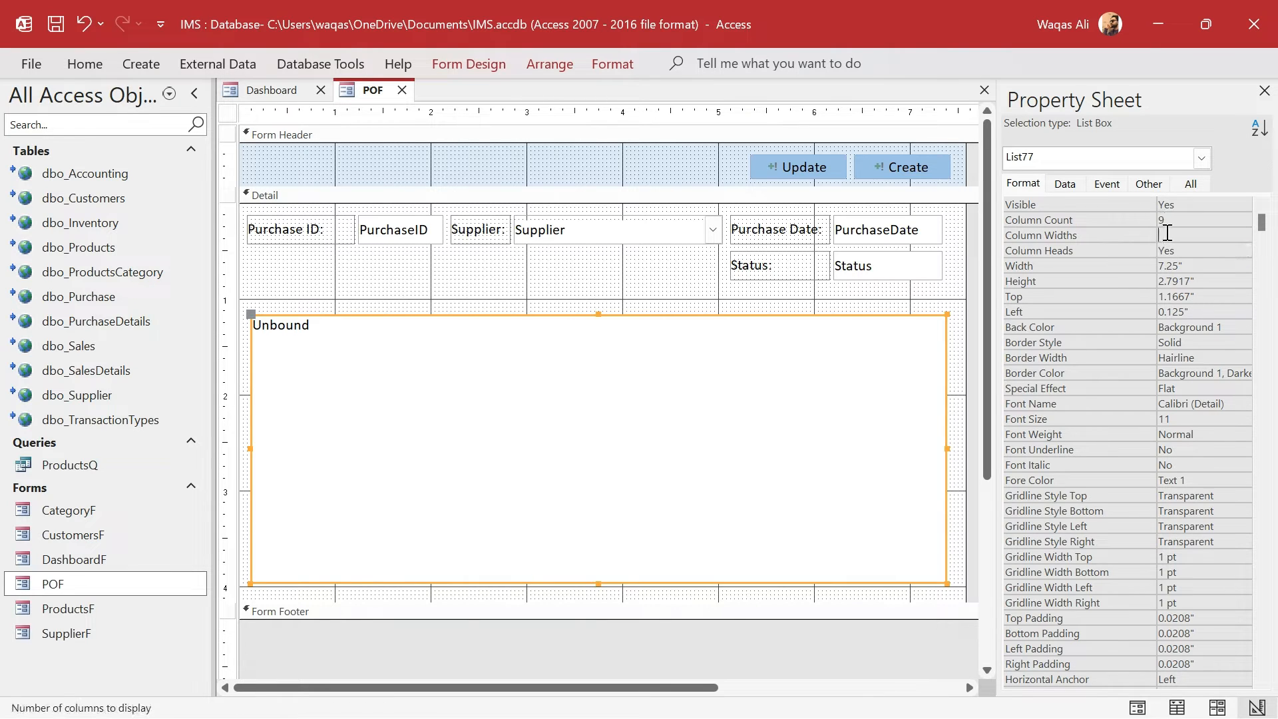
# Set the list box's column widths to 0";0";0";4";2";2";2";2";2".
pyautogui.click(1168, 235)
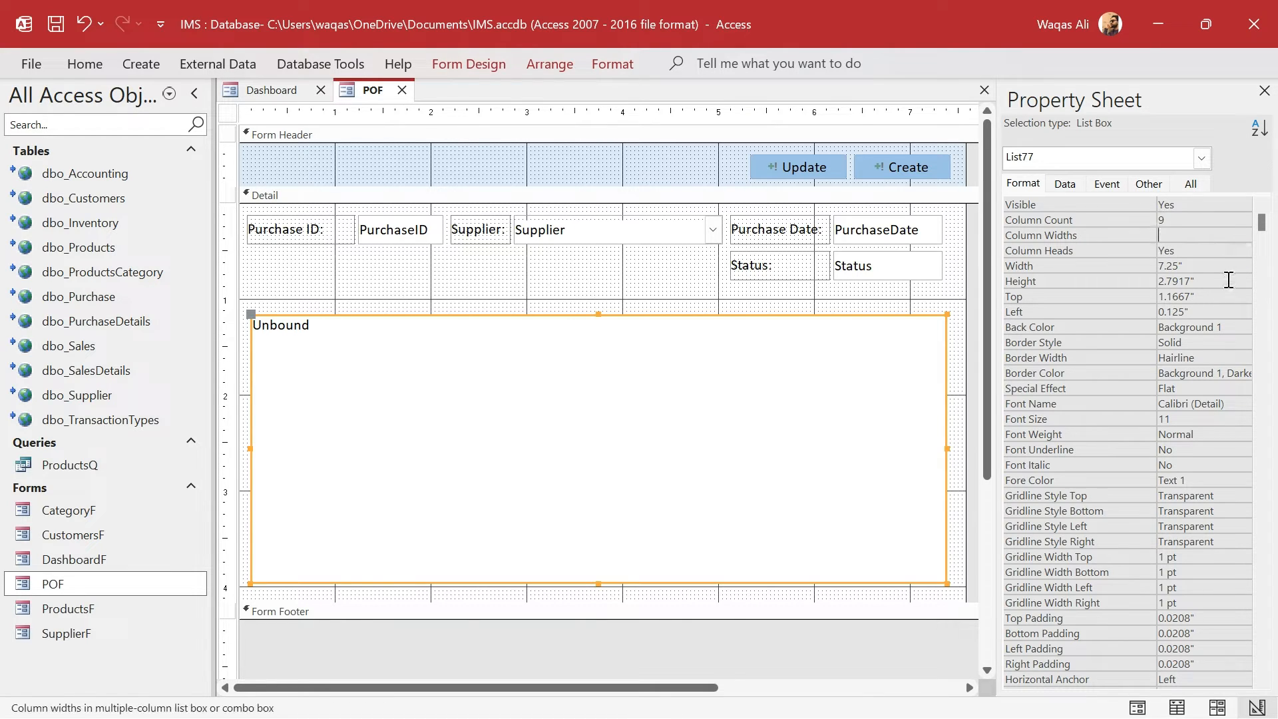
pyautogui.write('0;0;0;4')
pyautogui.write(';2;2;2;2')
pyautogui.press('Return')
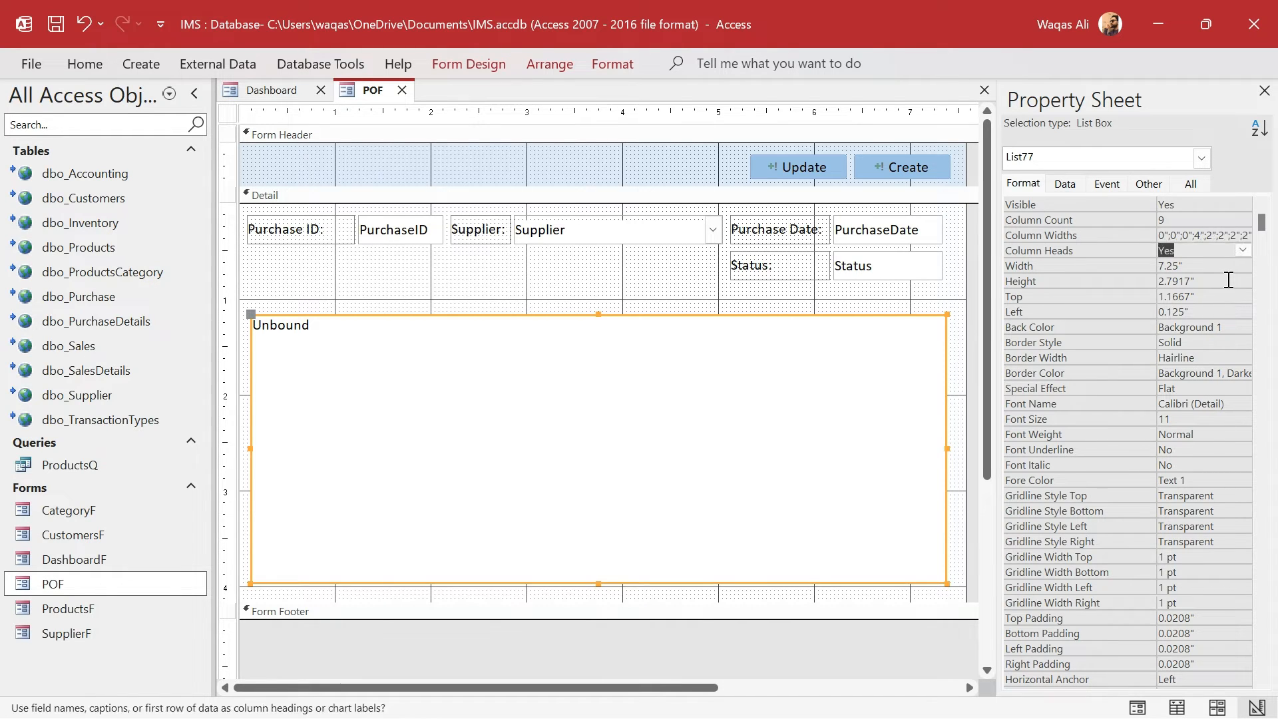
pyautogui.moveTo(996, 285); pyautogui.dragTo(896, 285)
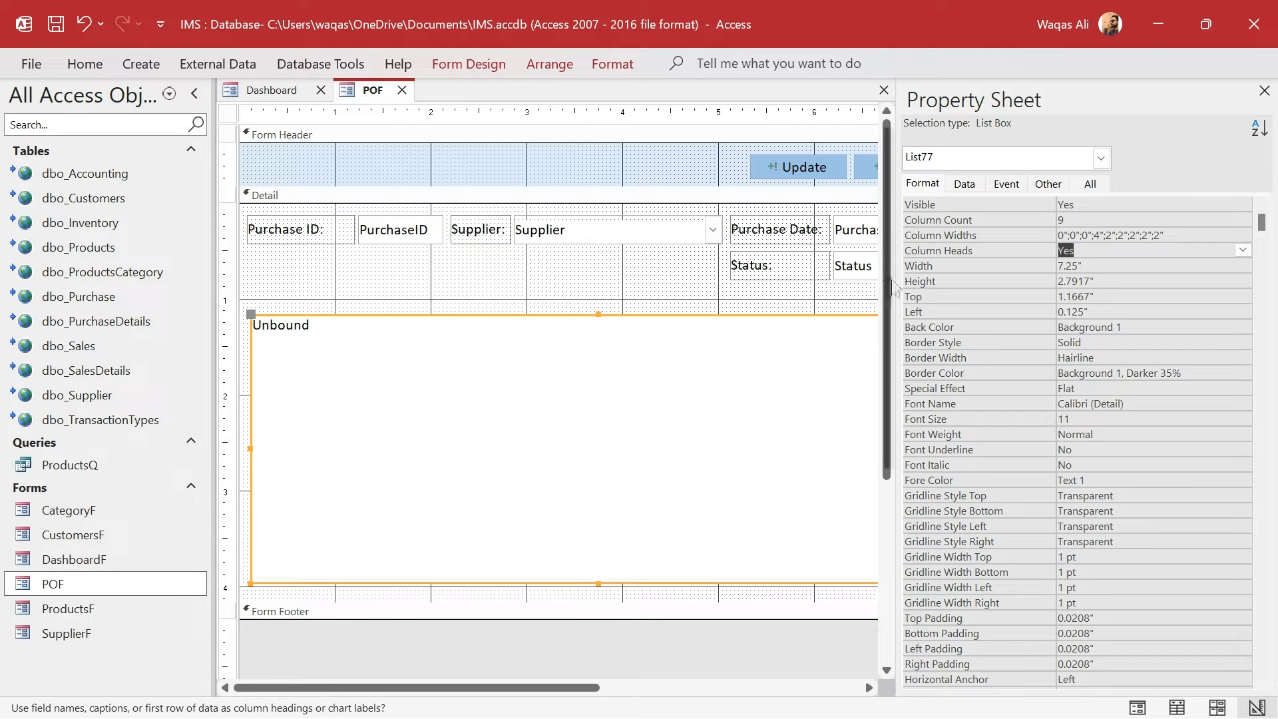
pyautogui.moveTo(892, 285); pyautogui.dragTo(1021, 290)
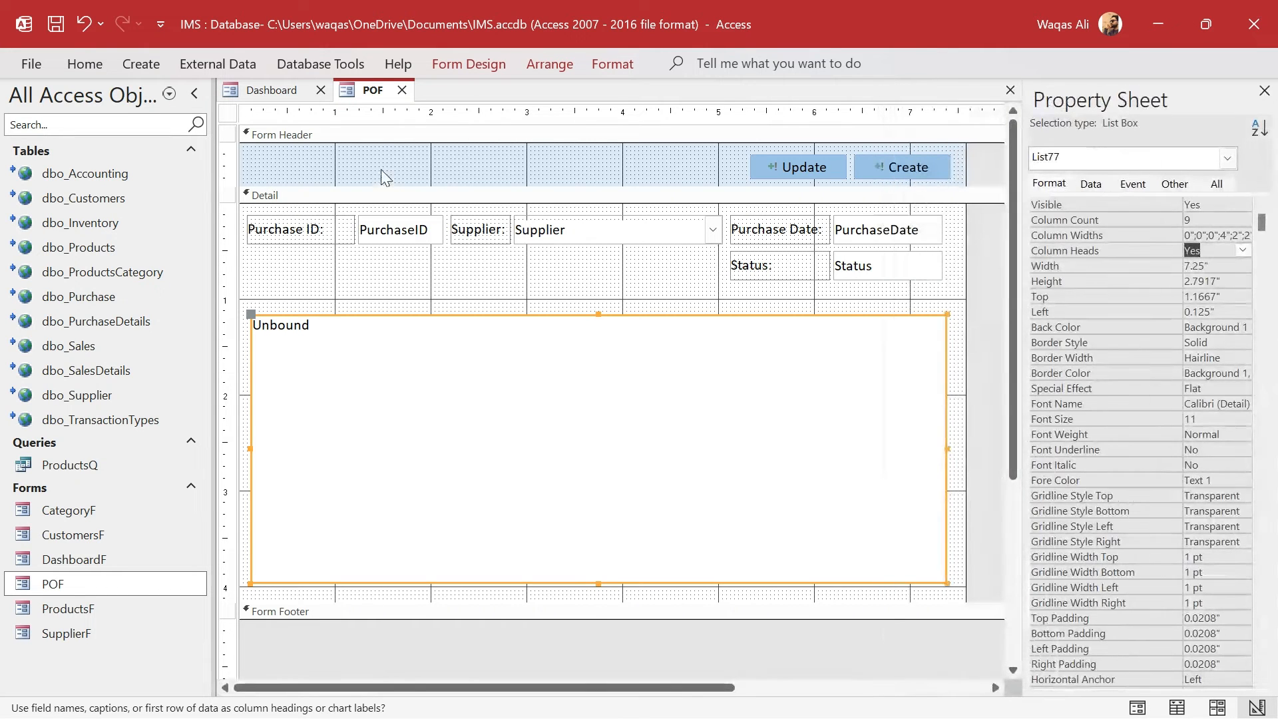
# Show the form in Form View and check how the list box's columns fit its width.
pyautogui.rightClick(363, 90)
pyautogui.click(371, 89)
pyautogui.rightClick(371, 90)
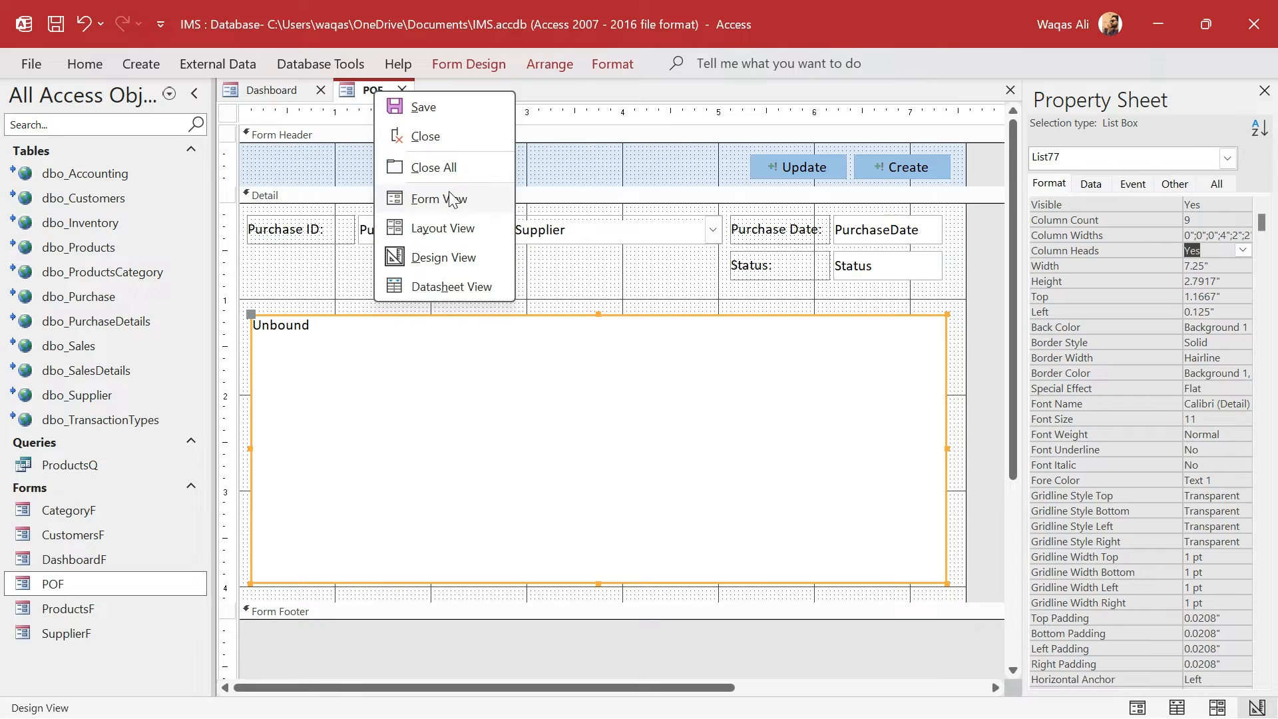
pyautogui.click(456, 195)
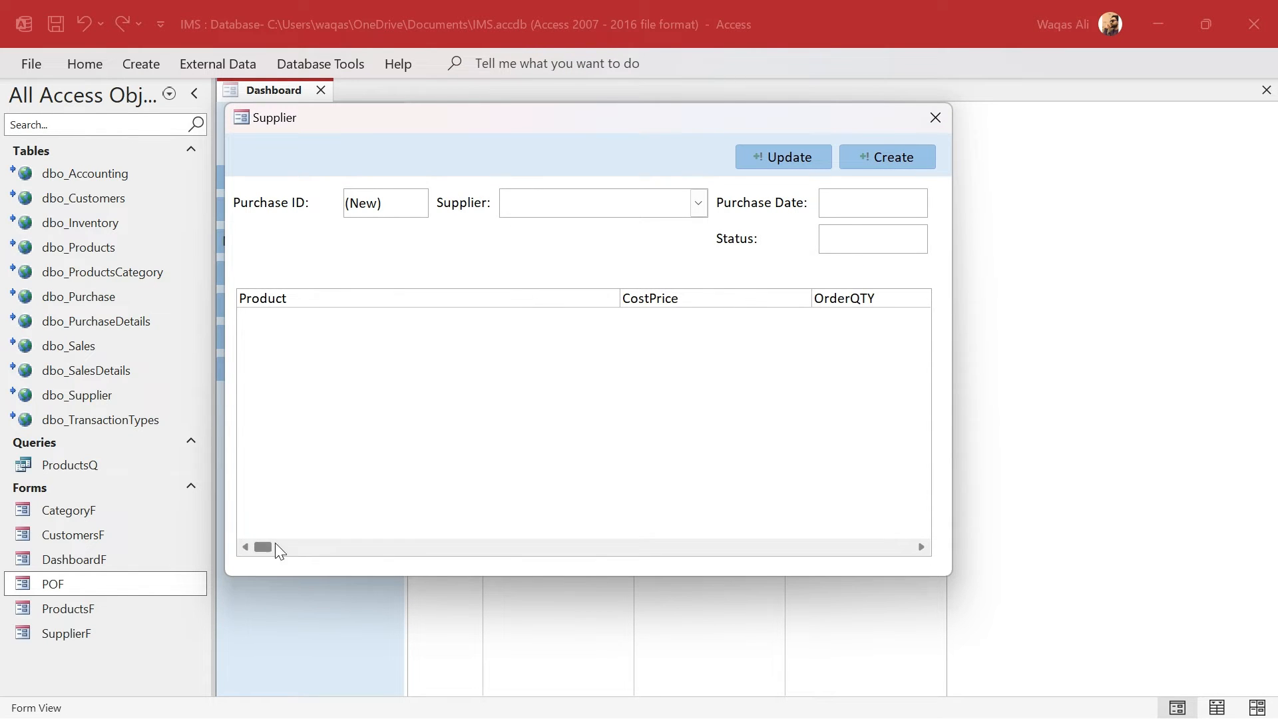
pyautogui.click(370, 326)
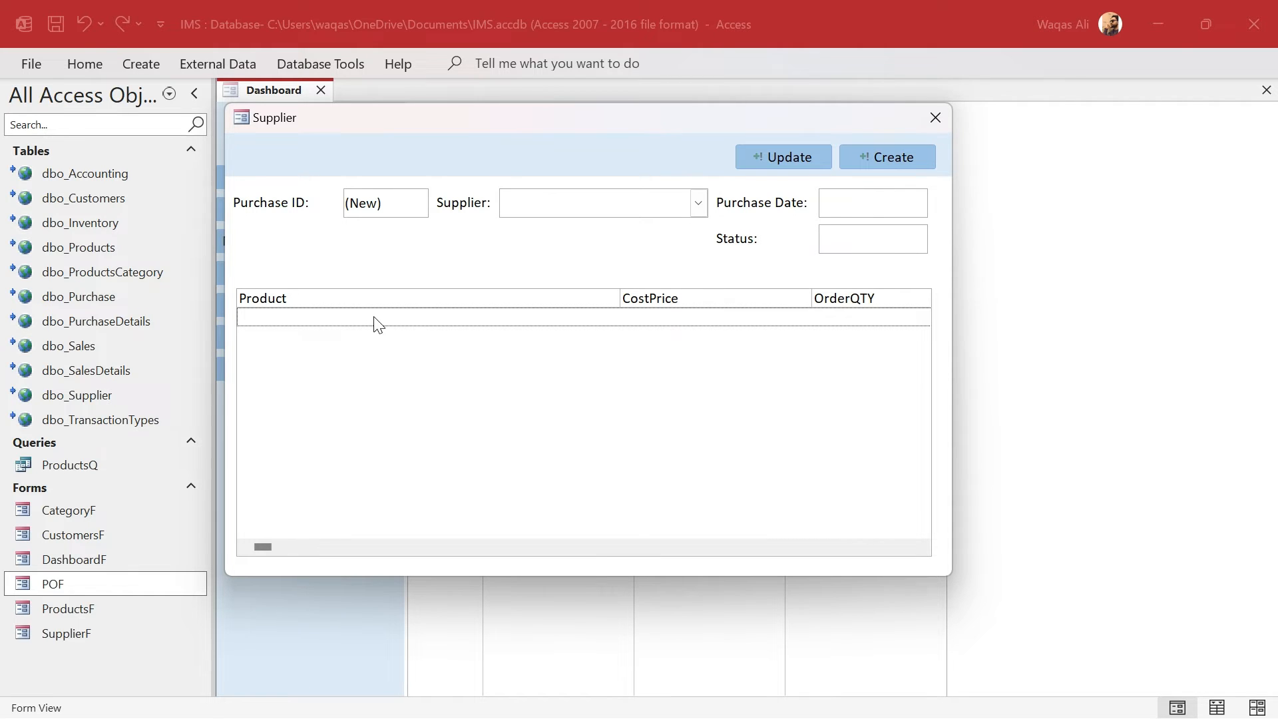
pyautogui.moveTo(261, 547); pyautogui.dragTo(208, 513)
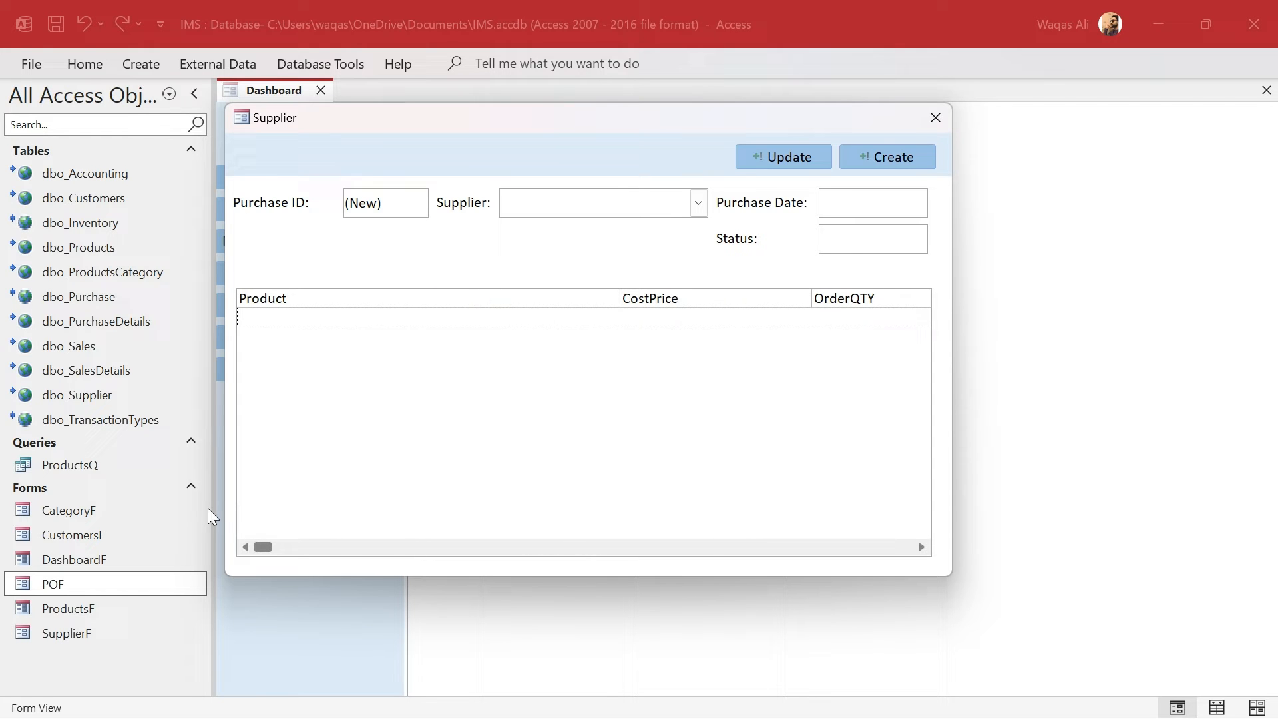
# Return the form to Design View and reduce the list box's column widths to 0";0";0";2";1";1";1";1";1".
pyautogui.rightClick(578, 247)
pyautogui.click(595, 308)
pyautogui.click(550, 408)
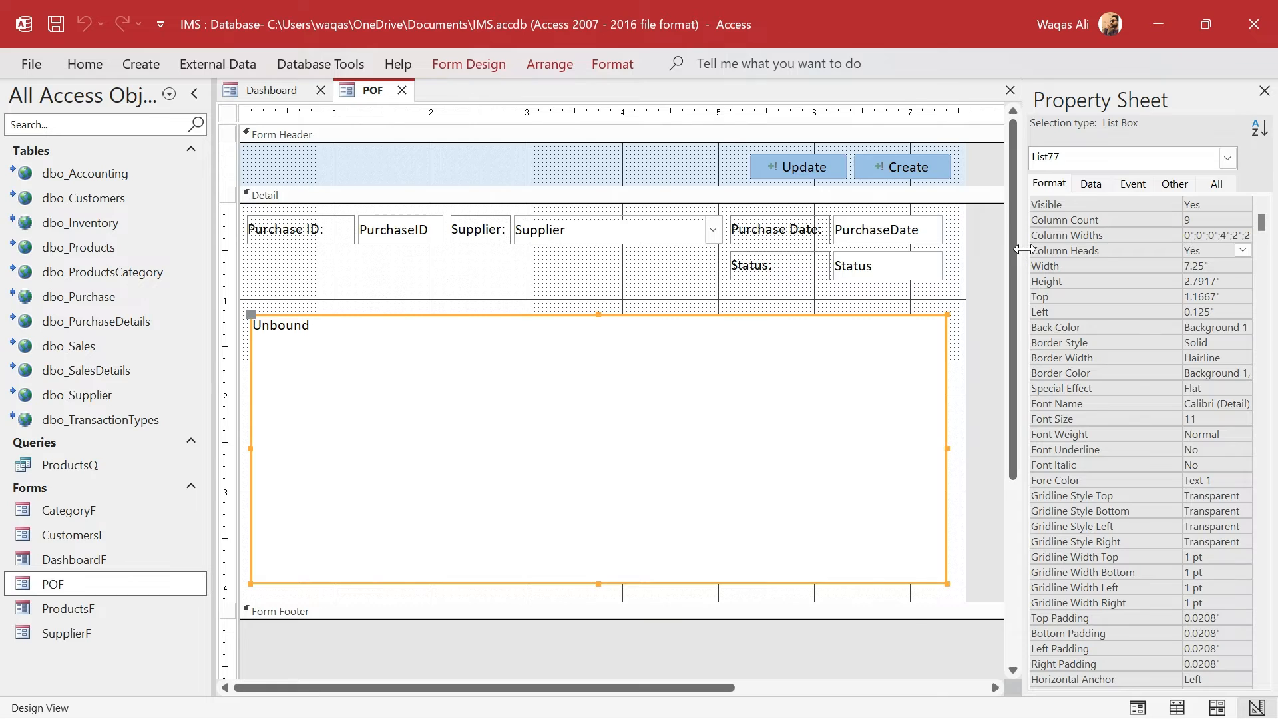
pyautogui.moveTo(1017, 246); pyautogui.dragTo(869, 246)
pyautogui.click(1074, 239)
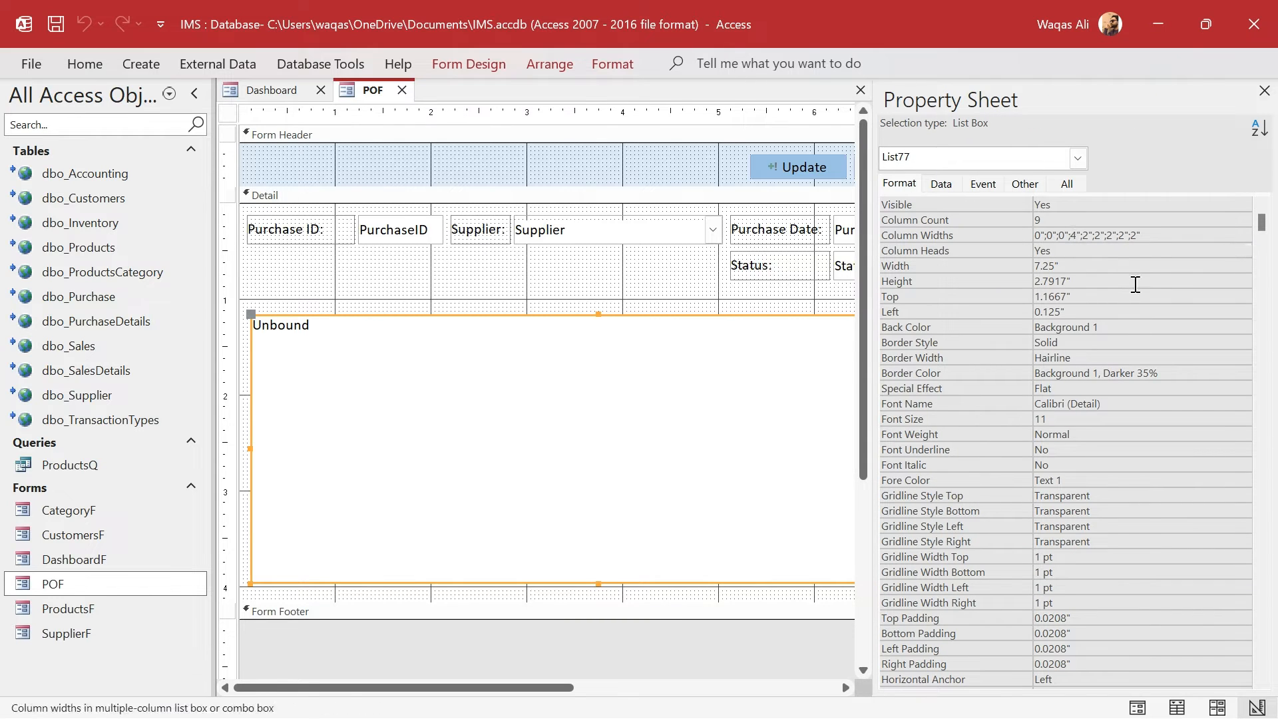
pyautogui.press('BackSpace')
pyautogui.write('2')
pyautogui.press('BackSpace')
pyautogui.write('1')
pyautogui.press('Right')
pyautogui.press('Right')
pyautogui.press('Right')
pyautogui.press('BackSpace')
pyautogui.write('1')
pyautogui.press('Right')
pyautogui.press('Right')
pyautogui.press('Right')
pyautogui.press('Right')
pyautogui.press('BackSpace')
pyautogui.write('1')
pyautogui.press('Right')
pyautogui.press('Right')
pyautogui.press('Right')
pyautogui.press('BackSpace')
pyautogui.write('1')
pyautogui.press('Return')
# Show the form in Form View and check the list box's column layout and the supplier combo box.
pyautogui.rightClick(367, 92)
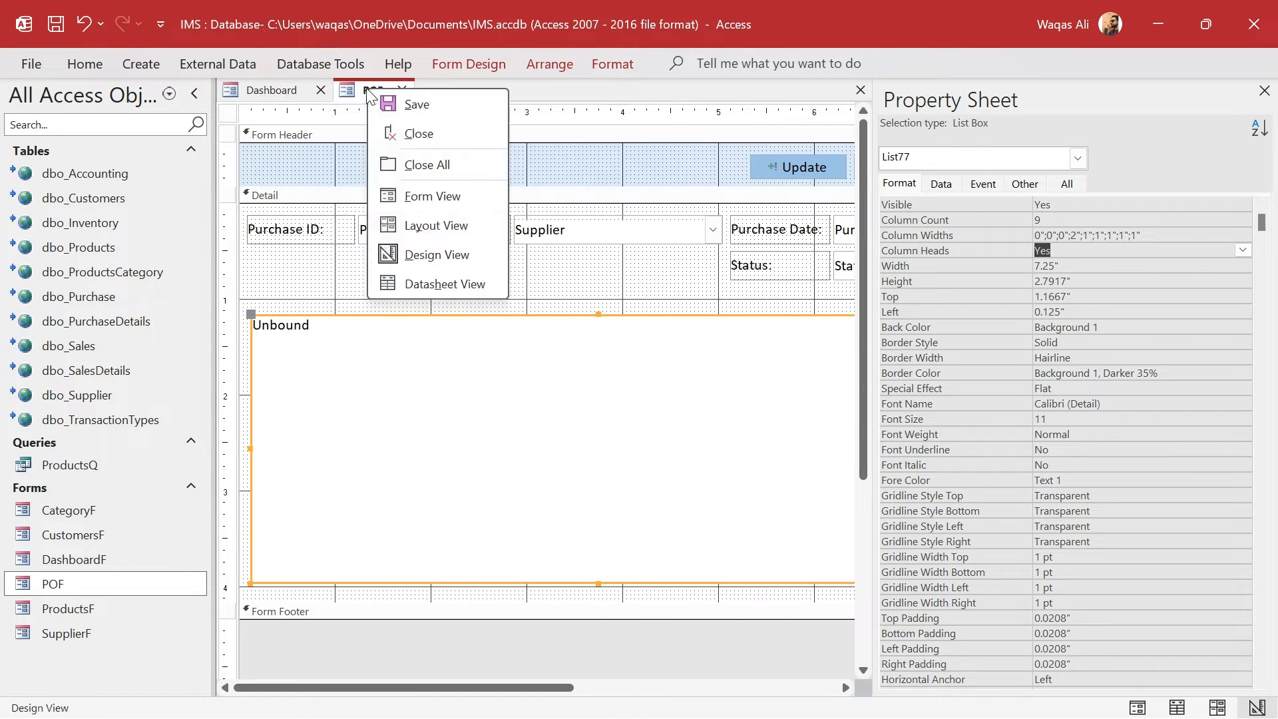
pyautogui.click(426, 196)
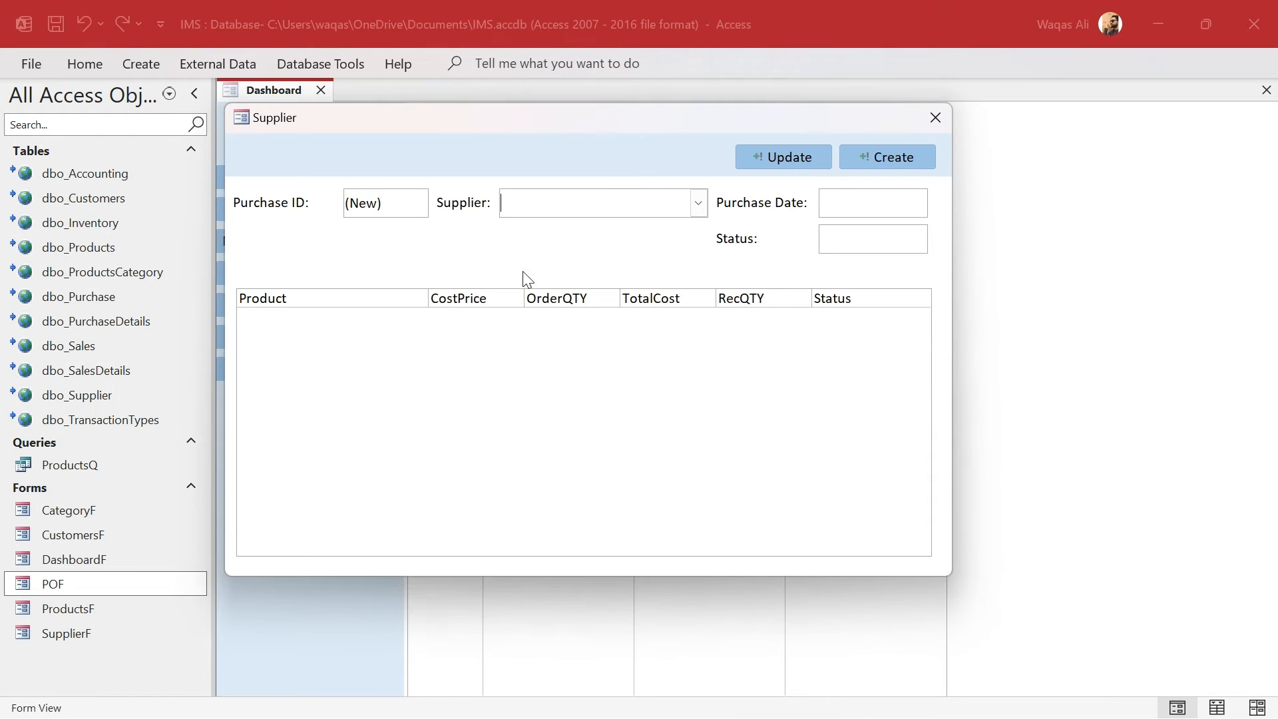
pyautogui.click(589, 317)
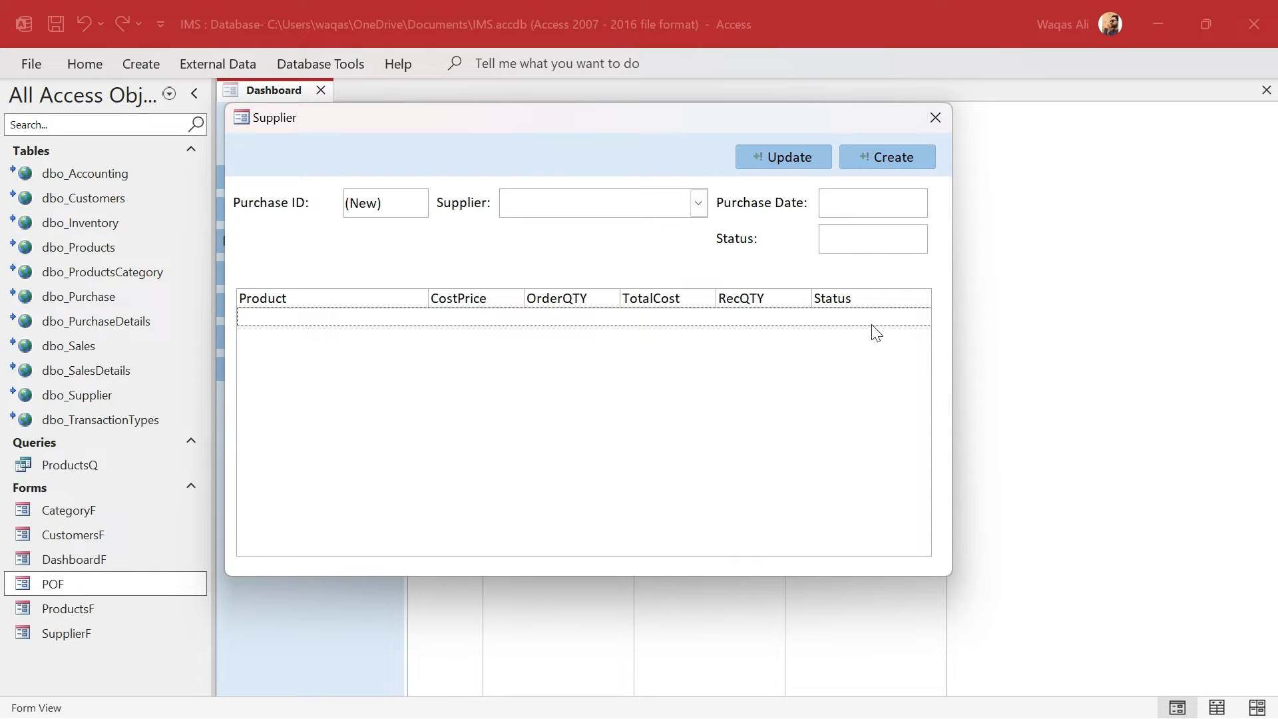
pyautogui.click(698, 203)
pyautogui.click(667, 161)
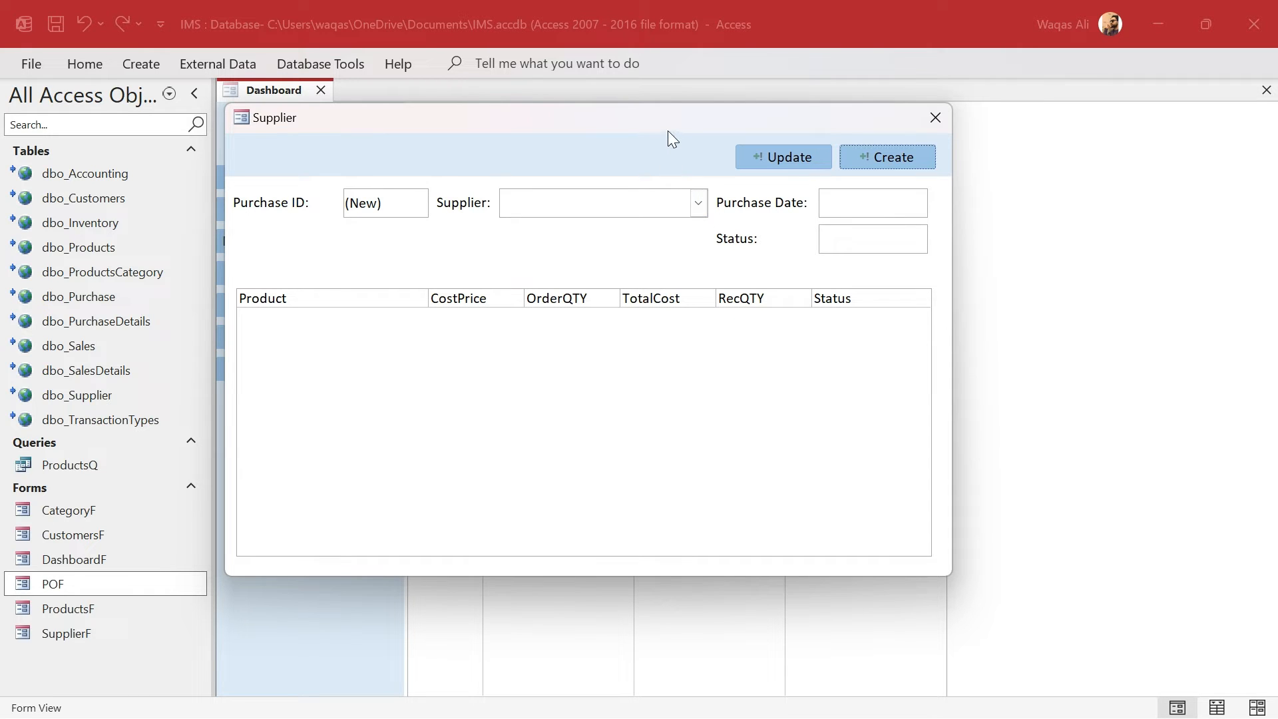
pyautogui.moveTo(668, 130); pyautogui.dragTo(760, 160)
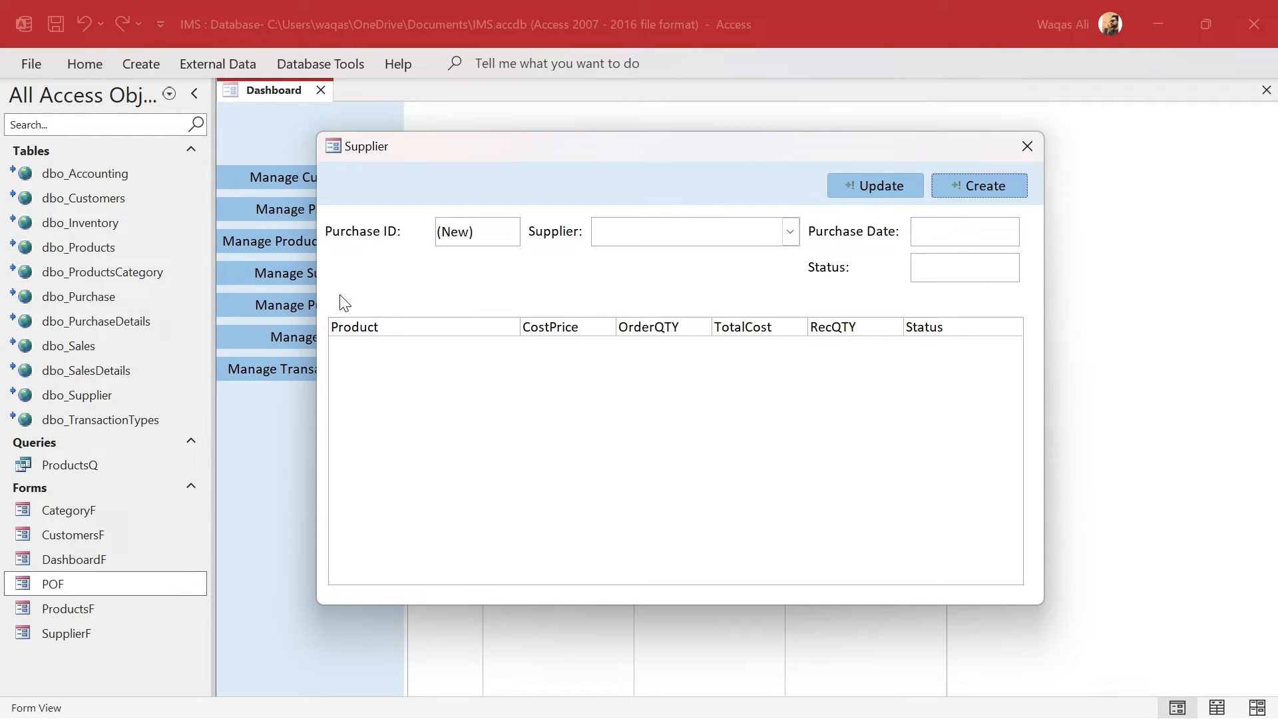
pyautogui.click(575, 308)
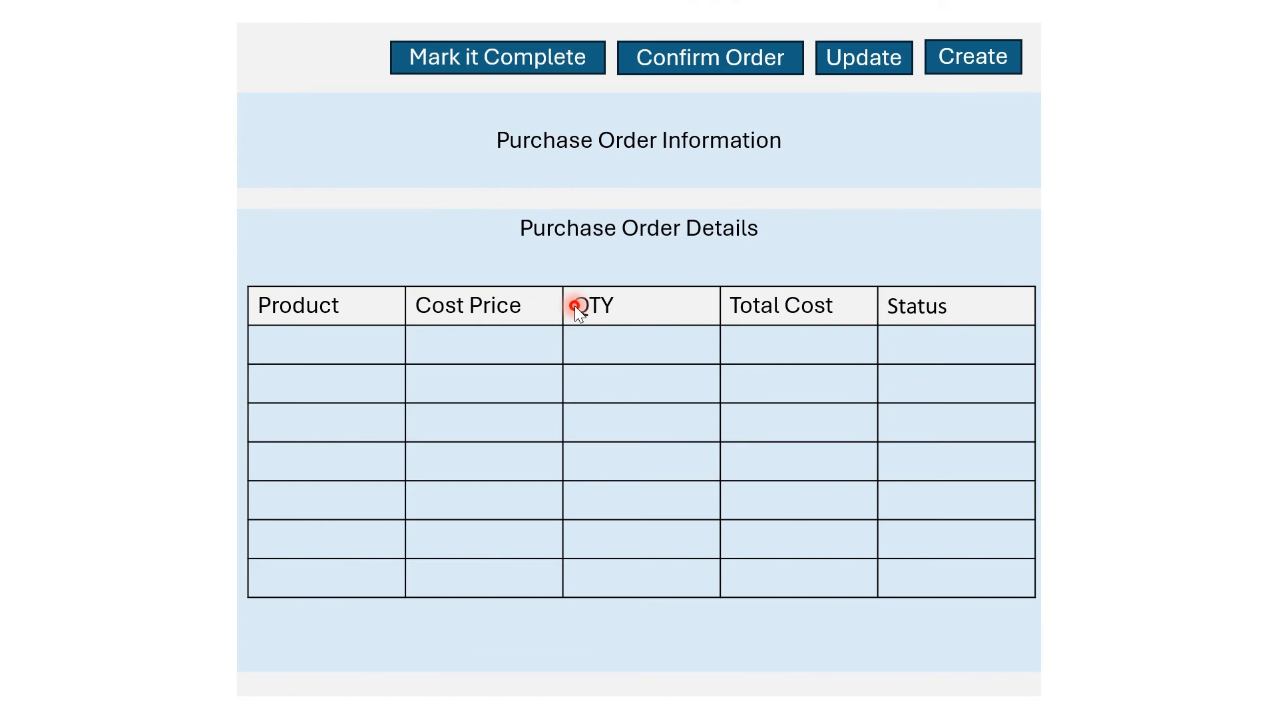
pyautogui.press('Left')
pyautogui.press('Left')
pyautogui.press('Left')
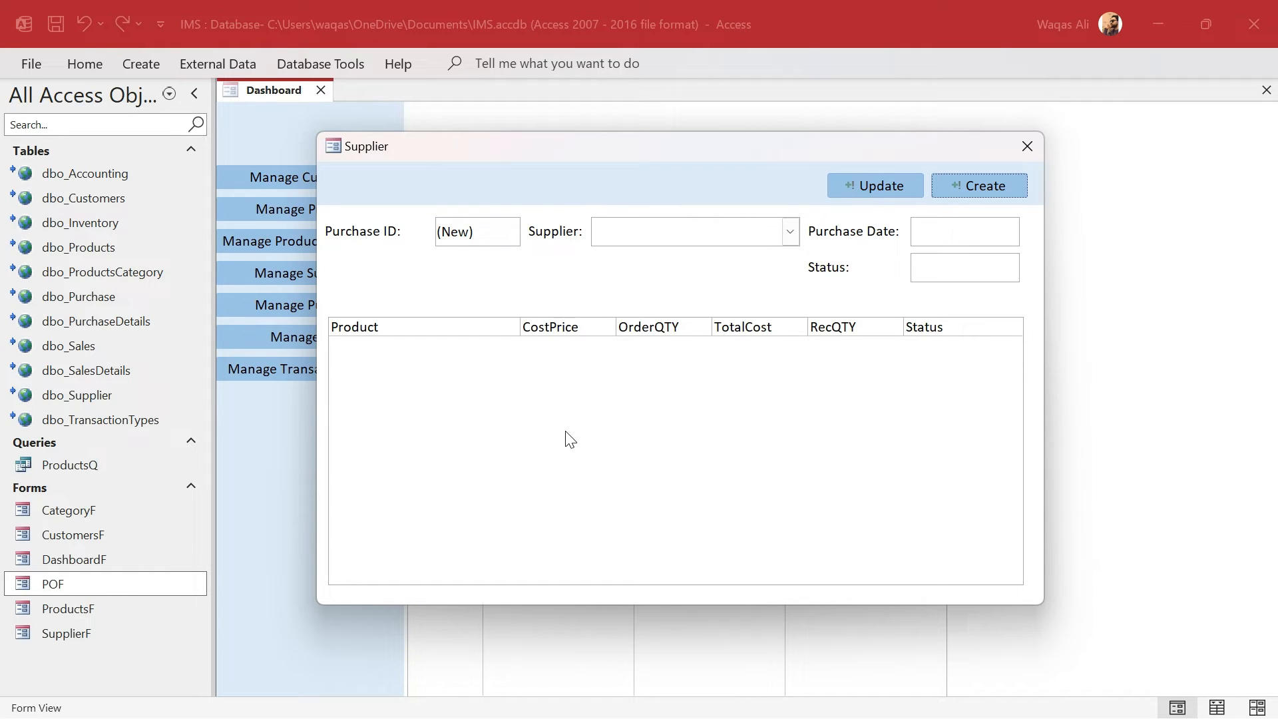
pyautogui.hotkey('alt', 'Tab')
# Return the form to Design View and place a copy of the Update button just above the list box, keeping the header's original height.
pyautogui.rightClick(700, 280)
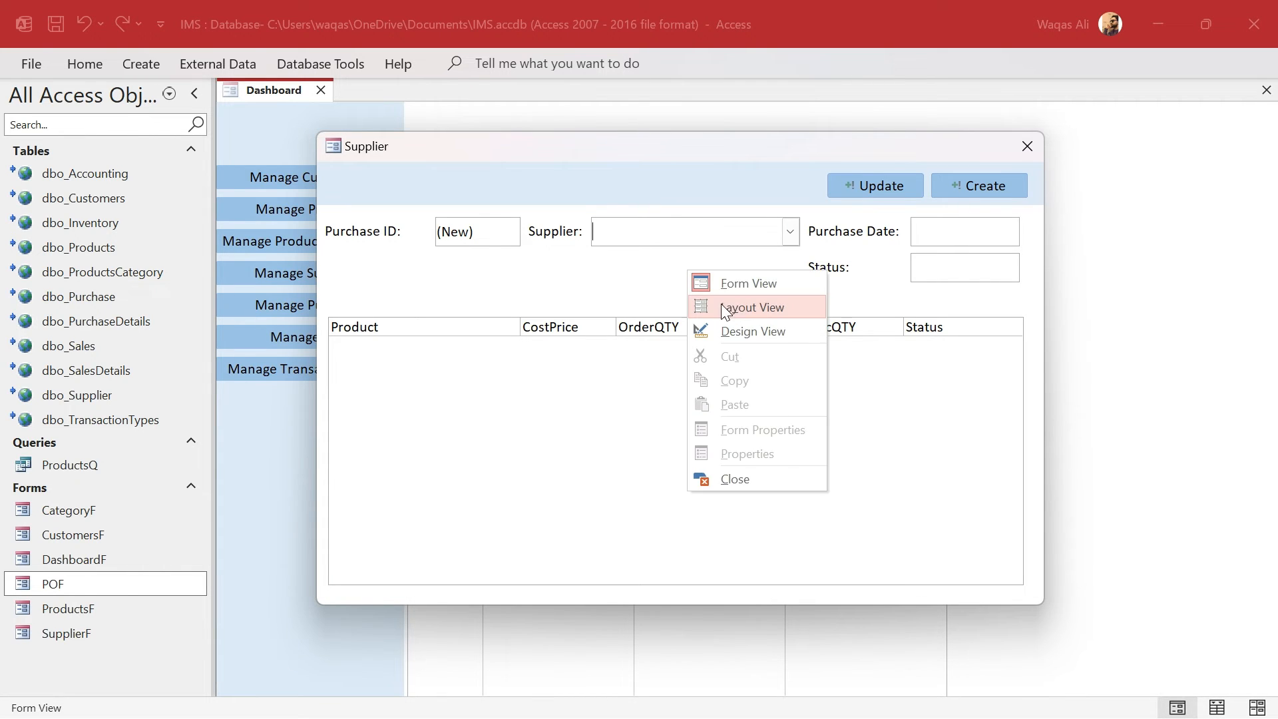
pyautogui.click(721, 304)
pyautogui.rightClick(385, 90)
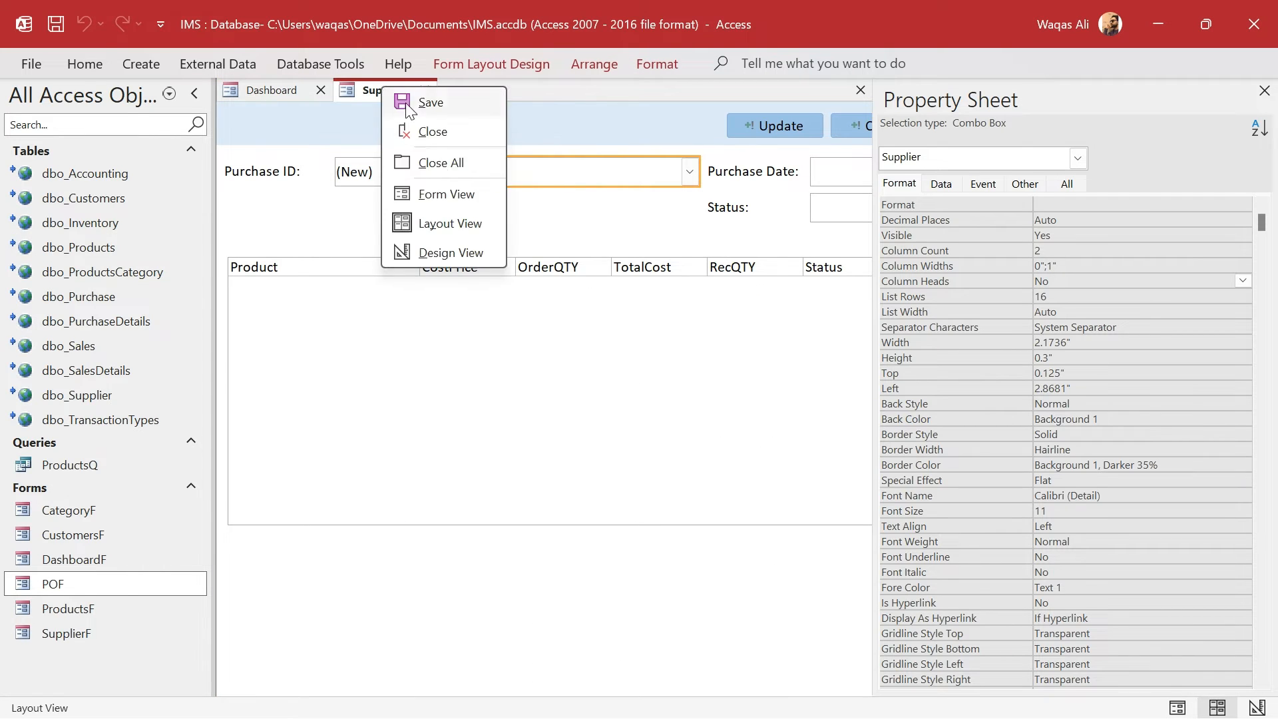
pyautogui.click(449, 246)
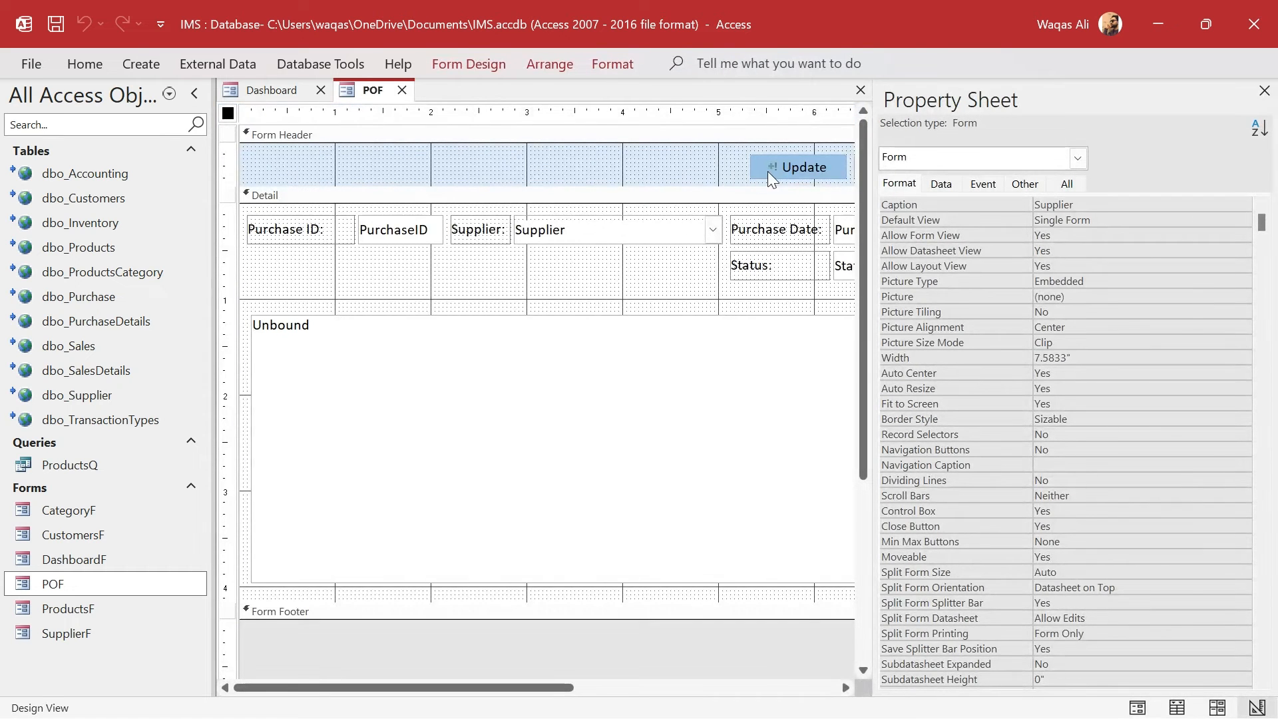
pyautogui.click(772, 169)
pyautogui.hotkey('ctrl', 'c')
pyautogui.hotkey('ctrl', 'v')
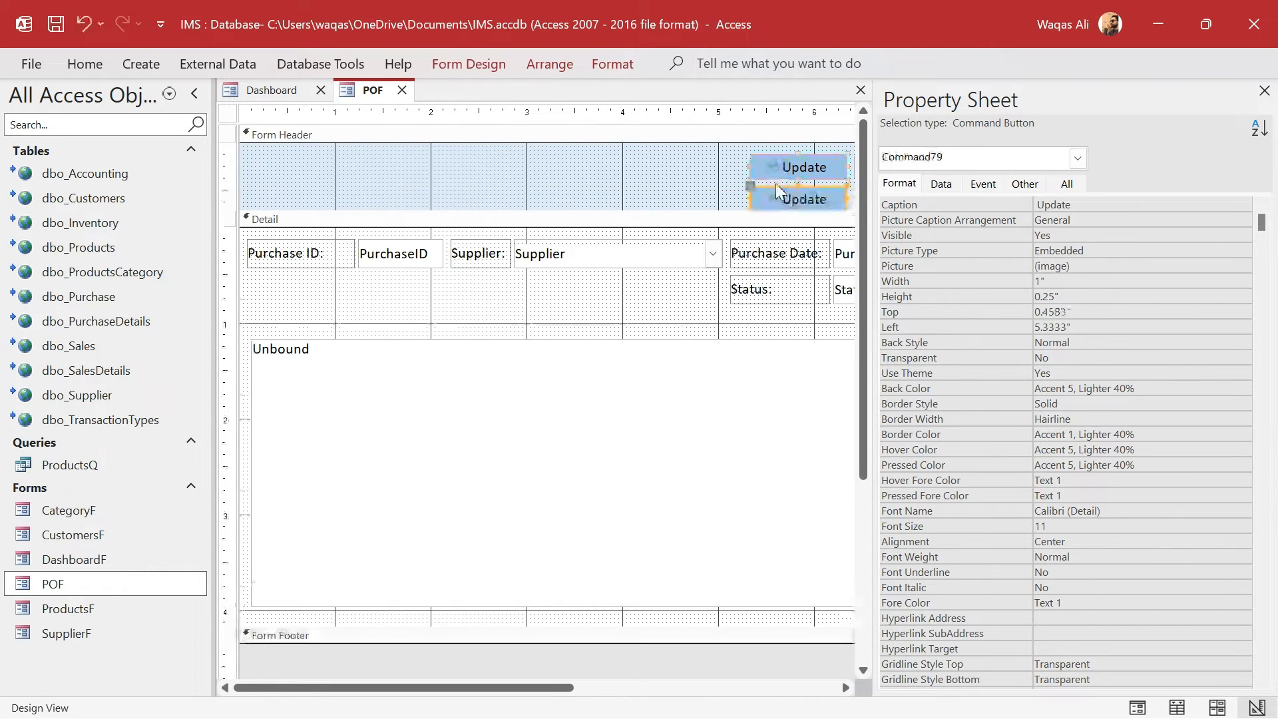
pyautogui.moveTo(766, 194); pyautogui.dragTo(266, 314)
pyautogui.moveTo(423, 207); pyautogui.dragTo(425, 183)
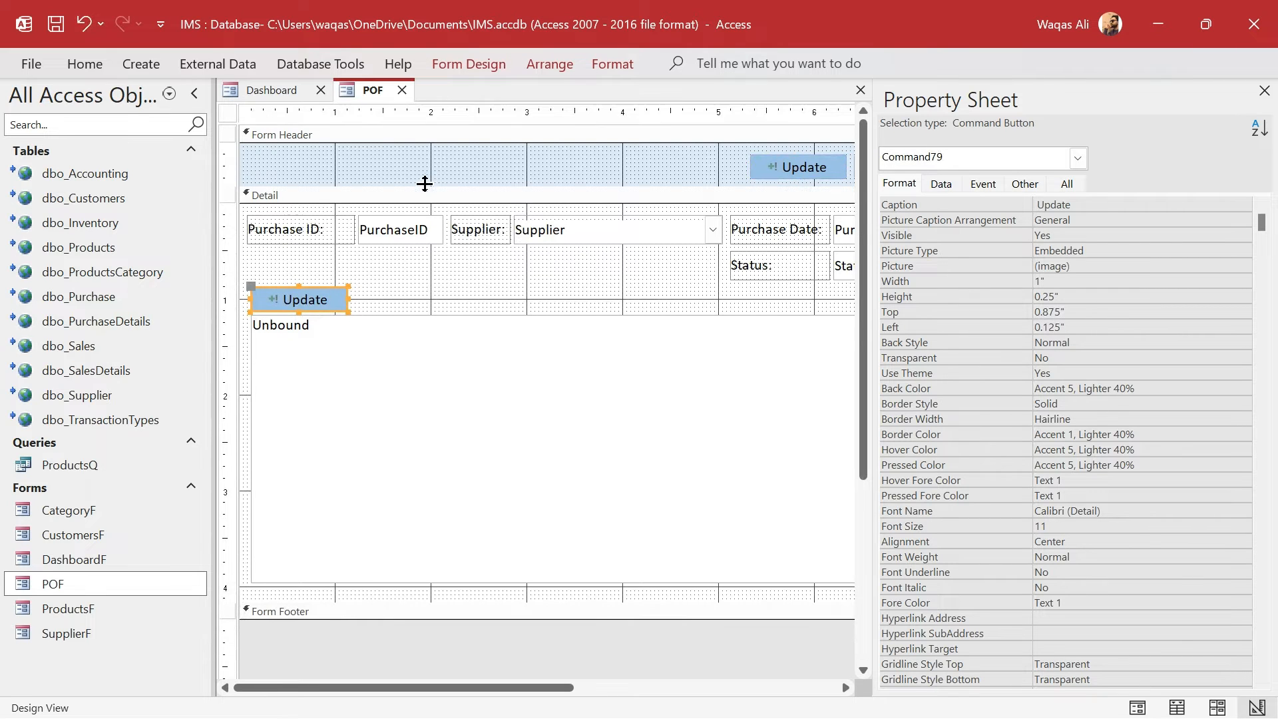
# Caption the copied button "Add Product" and widen it to about 1.29" so the text fits.
pyautogui.click(308, 299)
pyautogui.doubleClick(307, 299)
pyautogui.write('A')
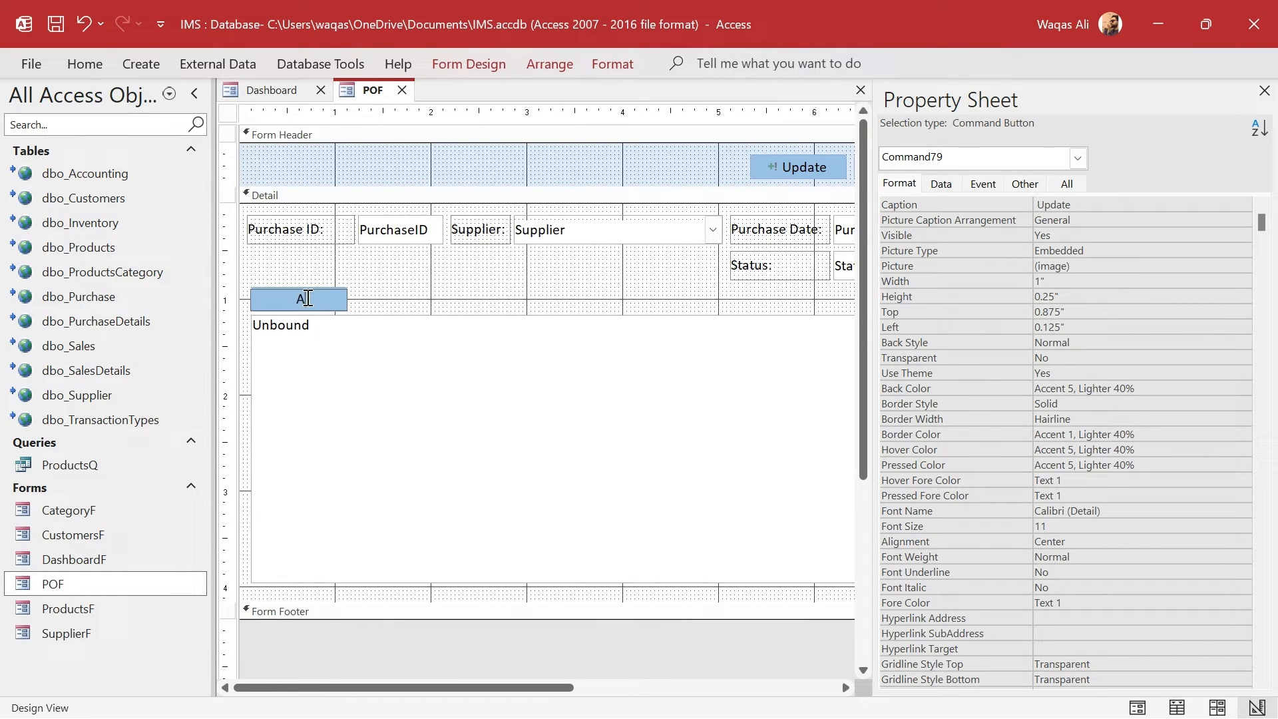
pyautogui.write('dd Product')
pyautogui.press('Return')
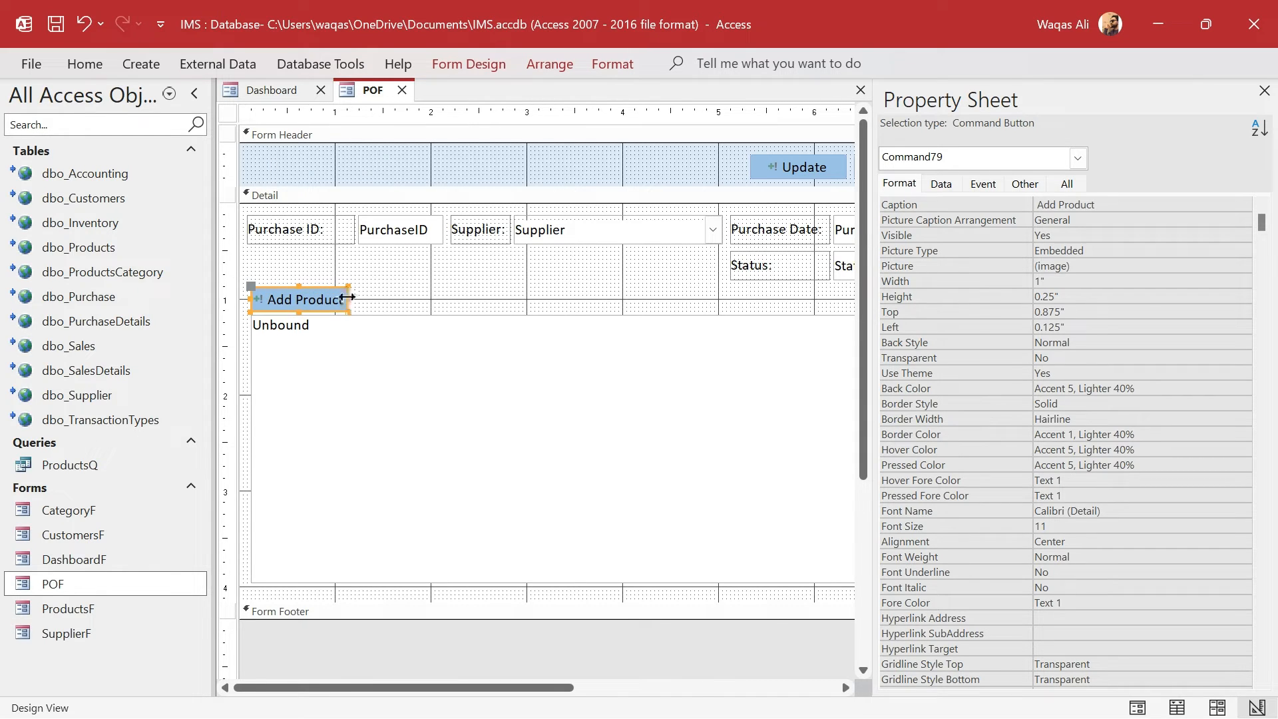
pyautogui.moveTo(347, 297); pyautogui.dragTo(377, 297)
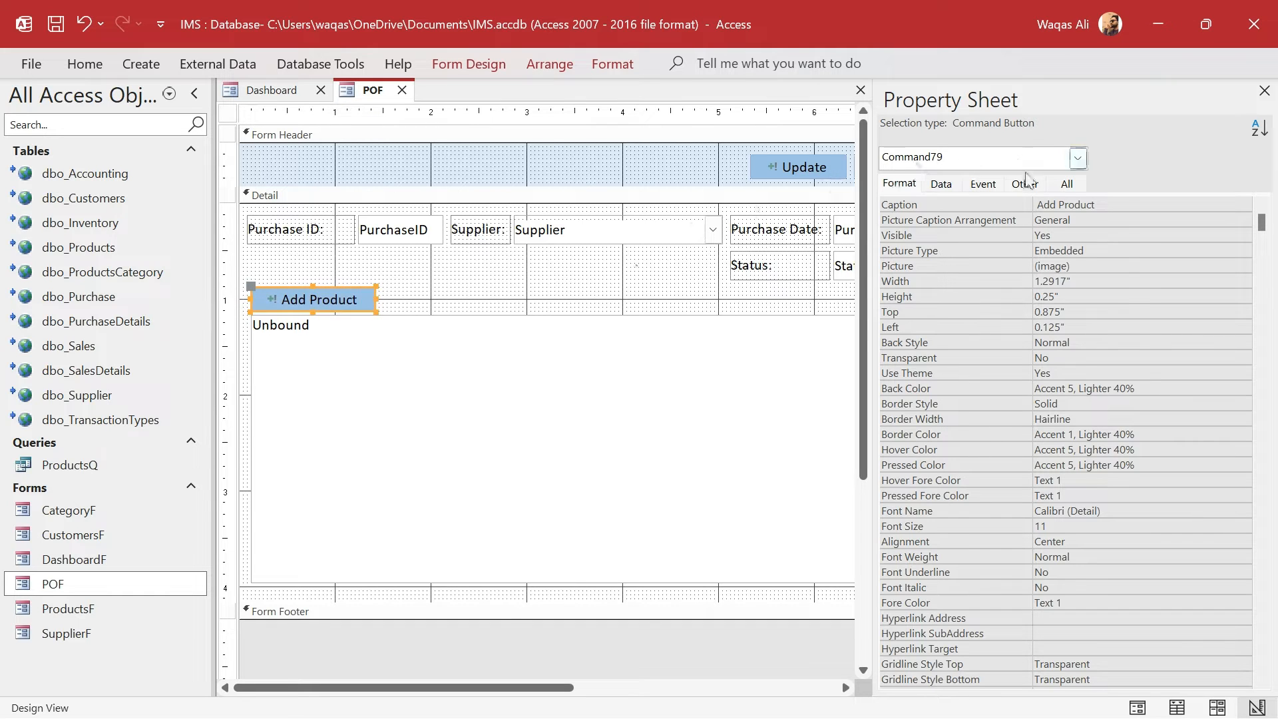
# Name the Add Product button btnAddProduct.
pyautogui.click(1026, 183)
pyautogui.doubleClick(1070, 203)
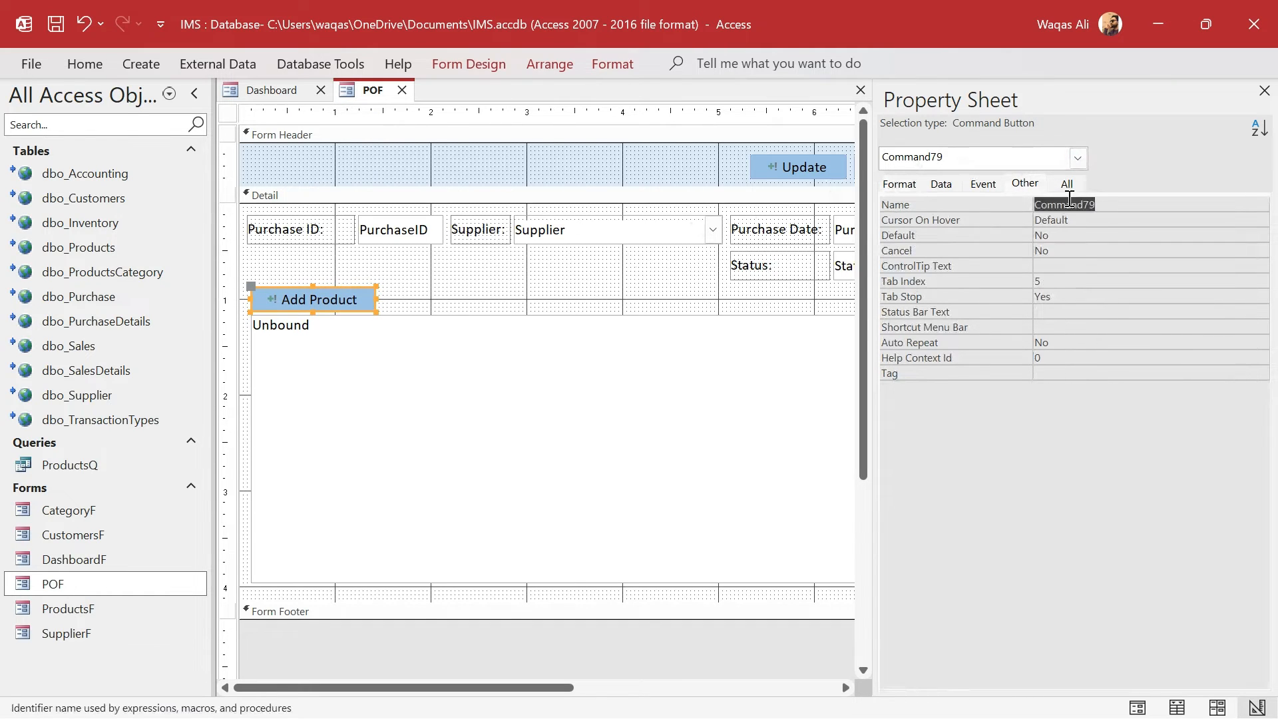
pyautogui.write('btnAddPr')
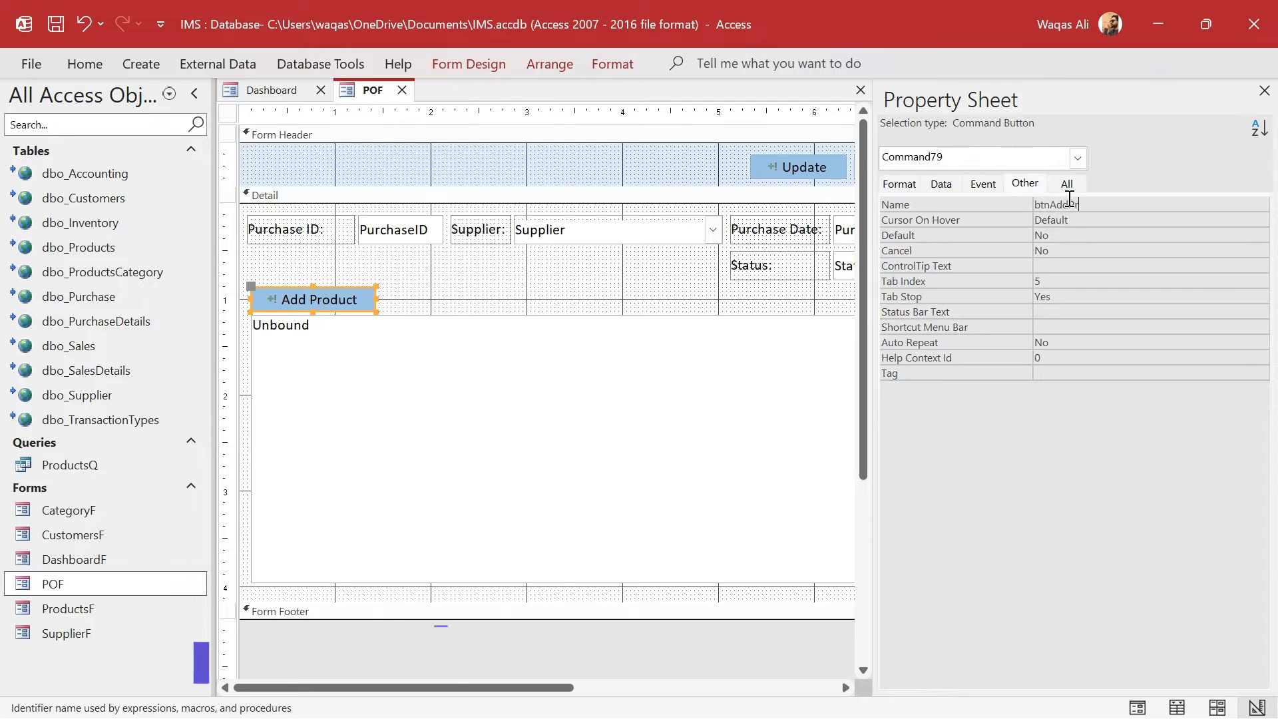
pyautogui.write('oduct')
pyautogui.press('Return')
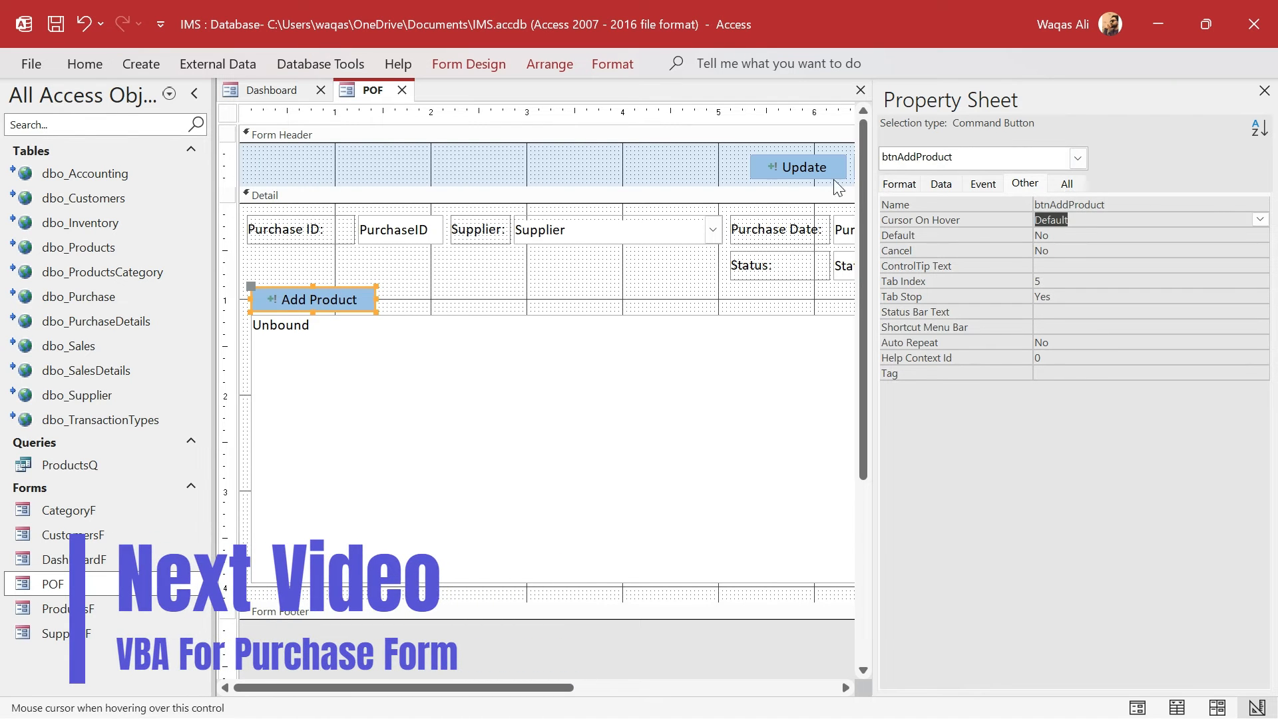
# Fill the Add Product button with a paler blue theme colour and close the Property Sheet.
pyautogui.click(612, 64)
pyautogui.click(932, 95)
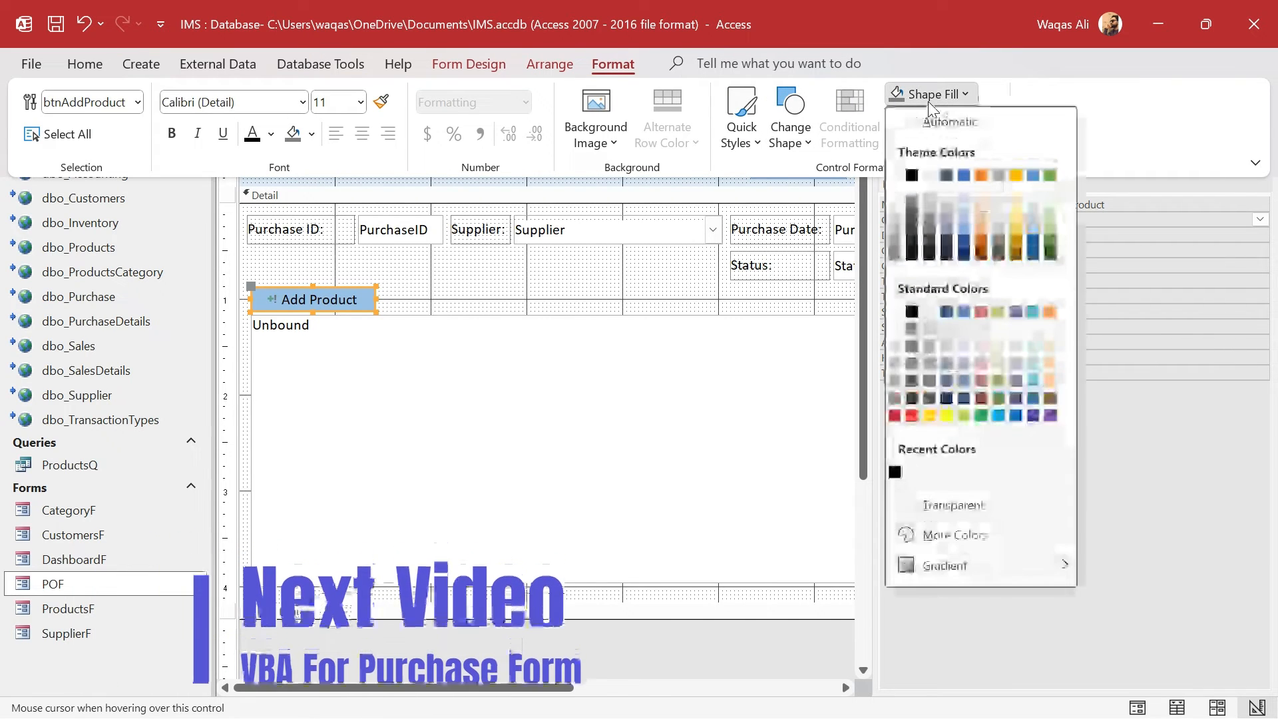
pyautogui.click(973, 204)
pyautogui.click(571, 290)
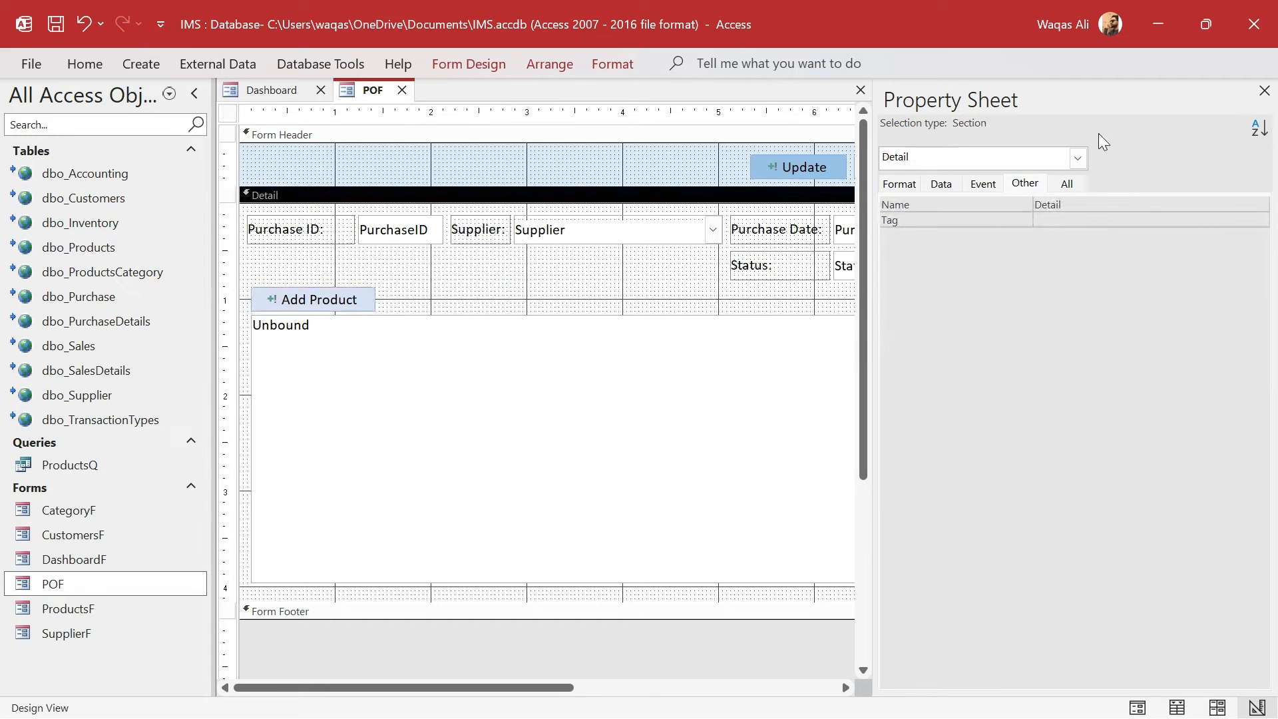
pyautogui.click(1265, 91)
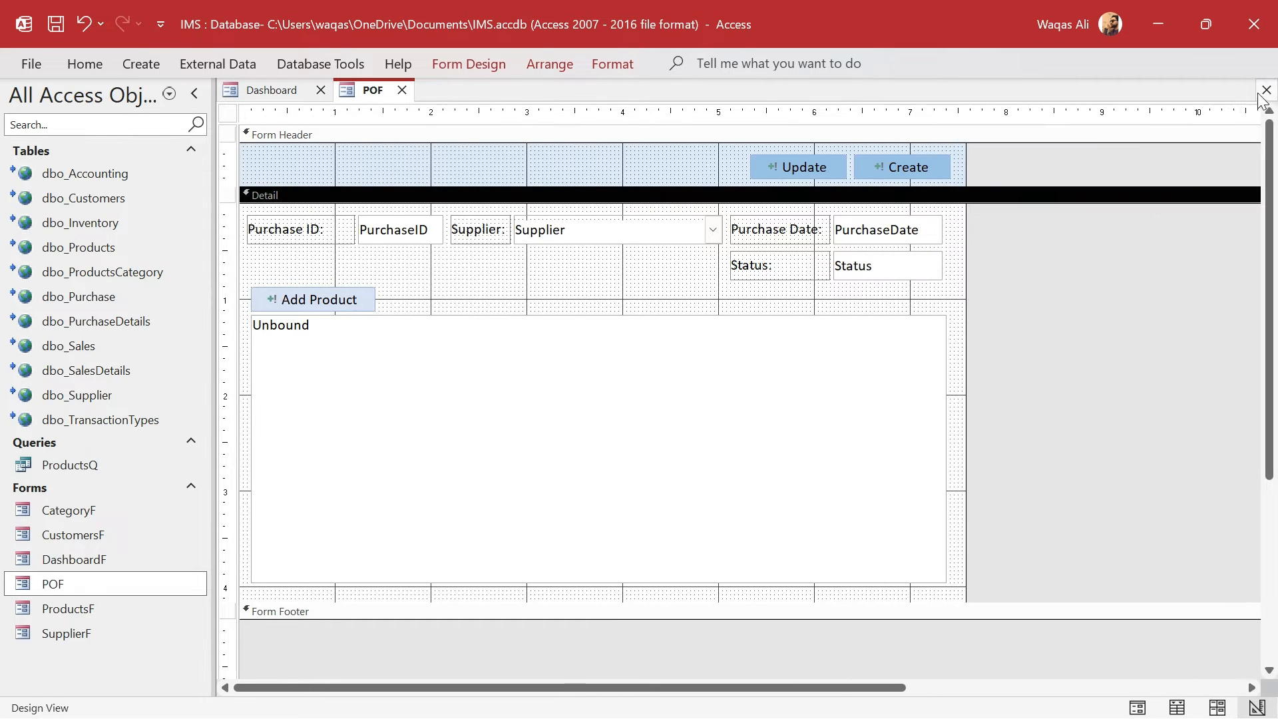
# Make the Purchase ID, Supplier, Purchase Date and Status labels bold.
pyautogui.click(308, 233)
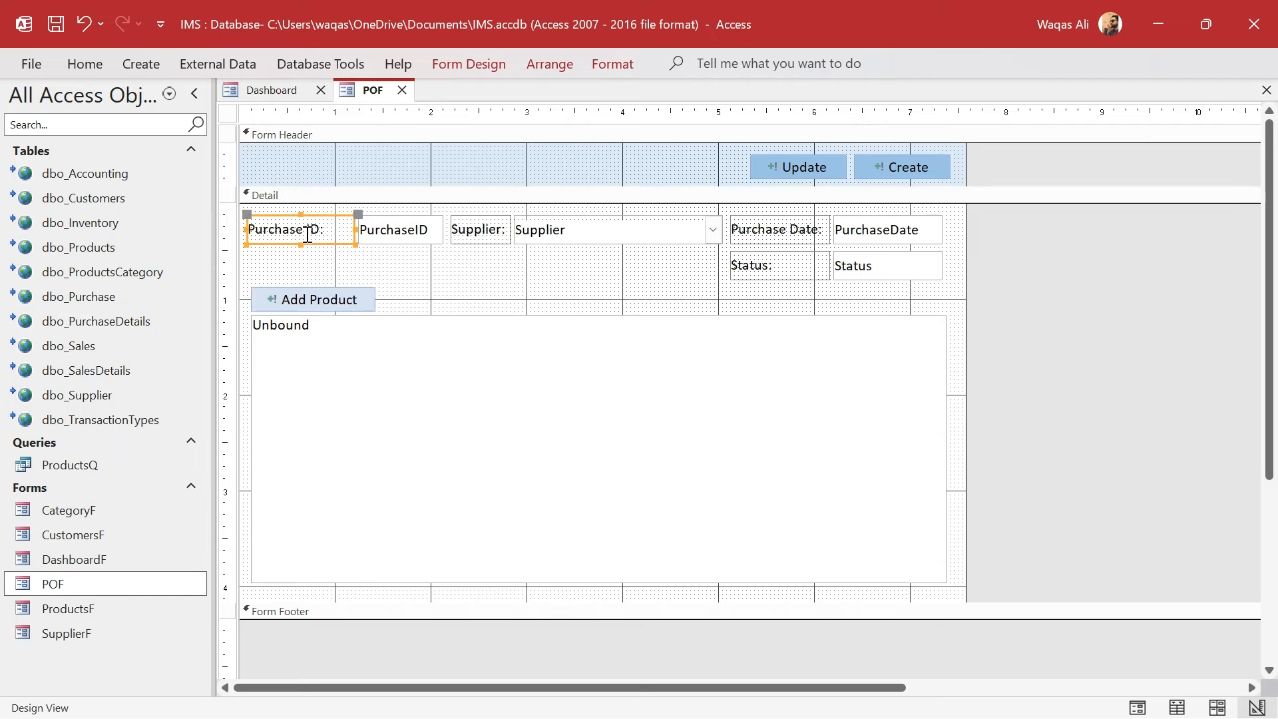
pyautogui.hotkey('ctrl', 'b')
pyautogui.click(487, 234)
pyautogui.hotkey('ctrl', 'b')
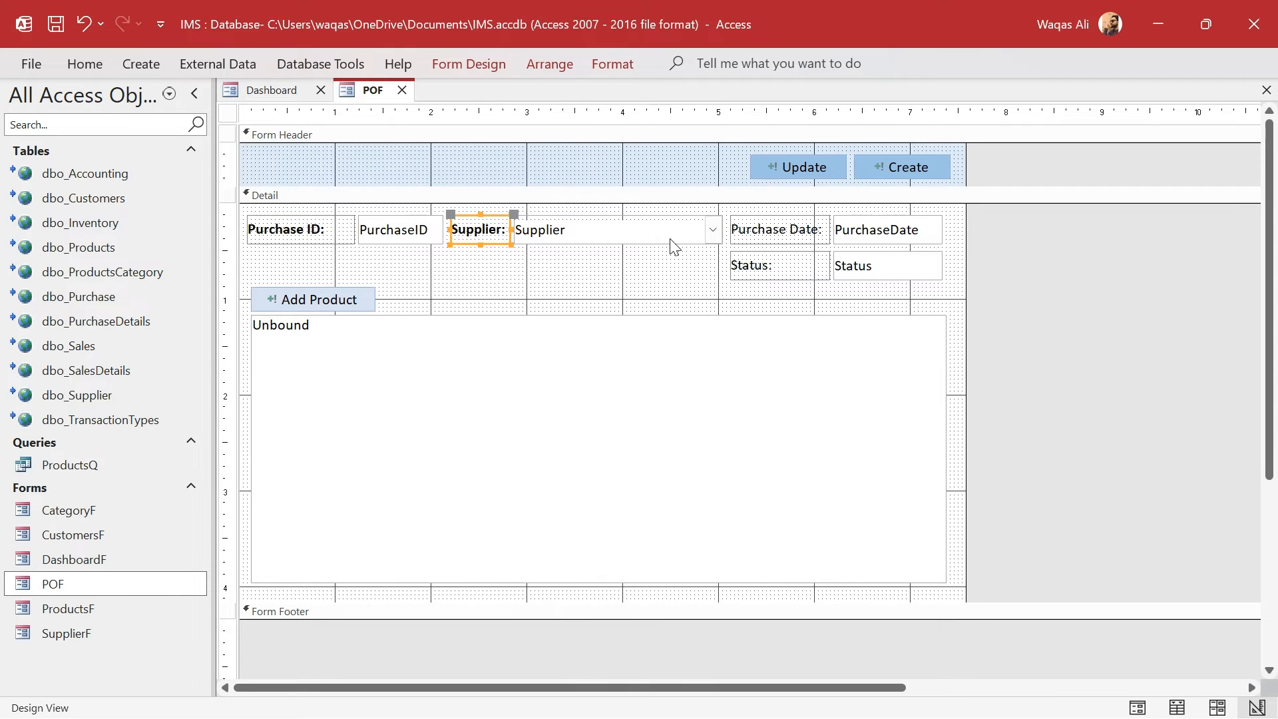
pyautogui.click(762, 237)
pyautogui.hotkey('ctrl', 'b')
pyautogui.click(766, 267)
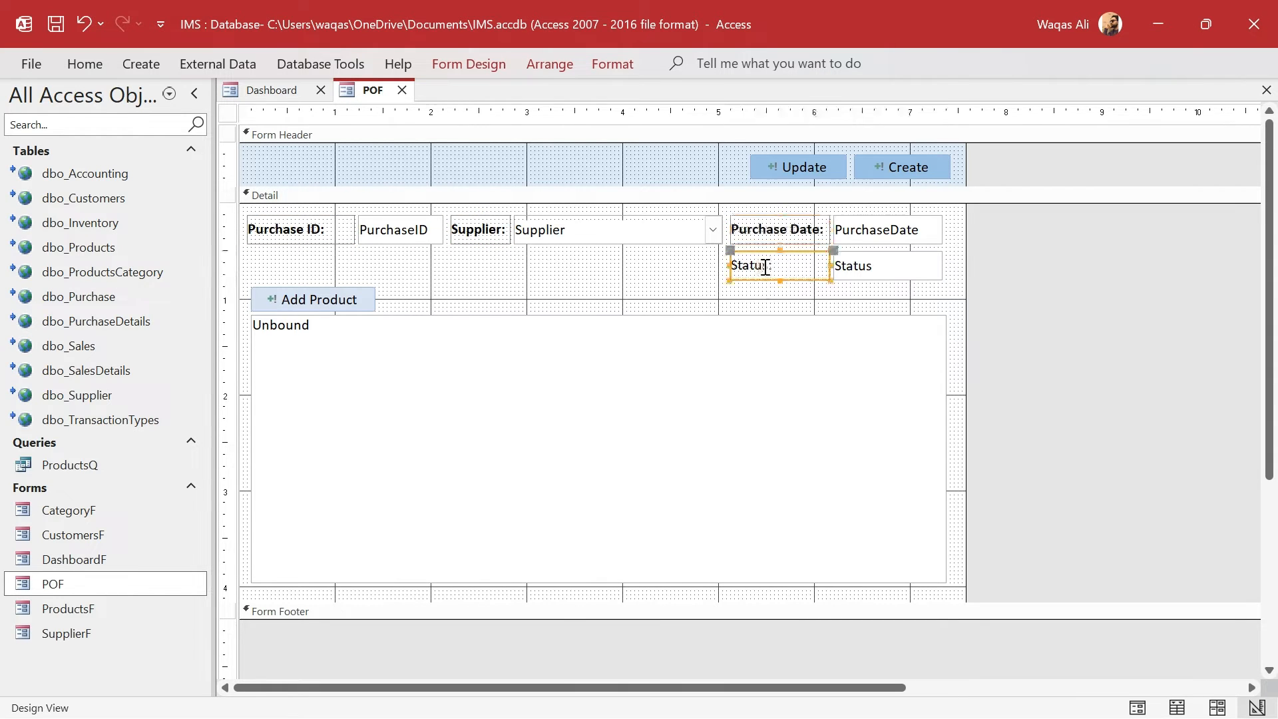
pyautogui.hotkey('ctrl', 'b')
pyautogui.click(643, 292)
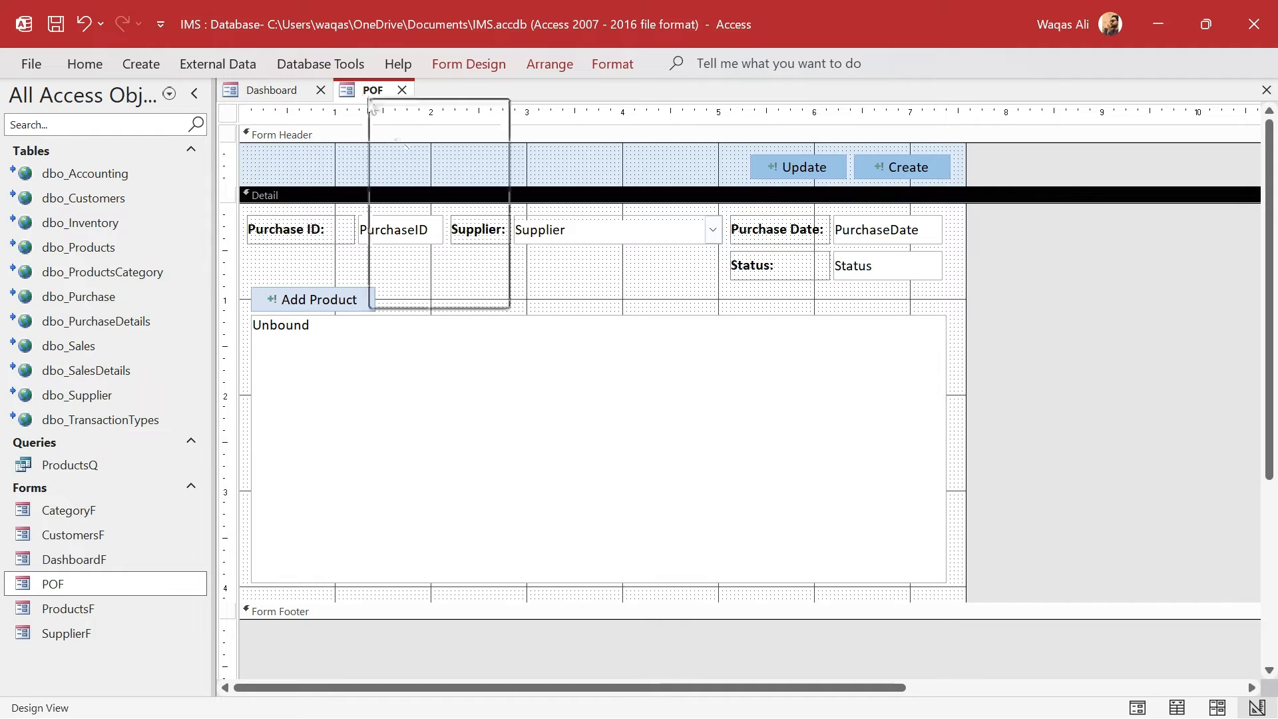
pyautogui.moveTo(372, 106); pyautogui.dragTo(371, 105)
# Duplicate the SupplierF form under the name PDetailsF.
pyautogui.click(94, 634)
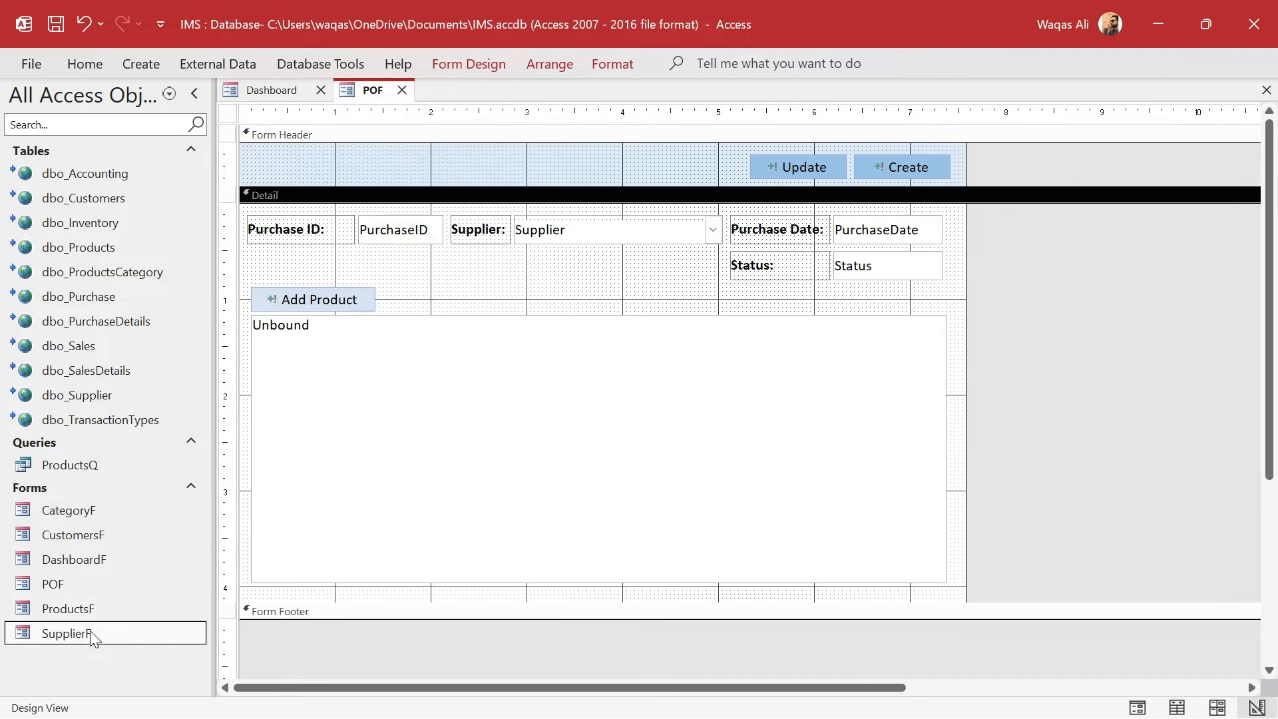
pyautogui.rightClick(82, 658)
pyautogui.click(146, 589)
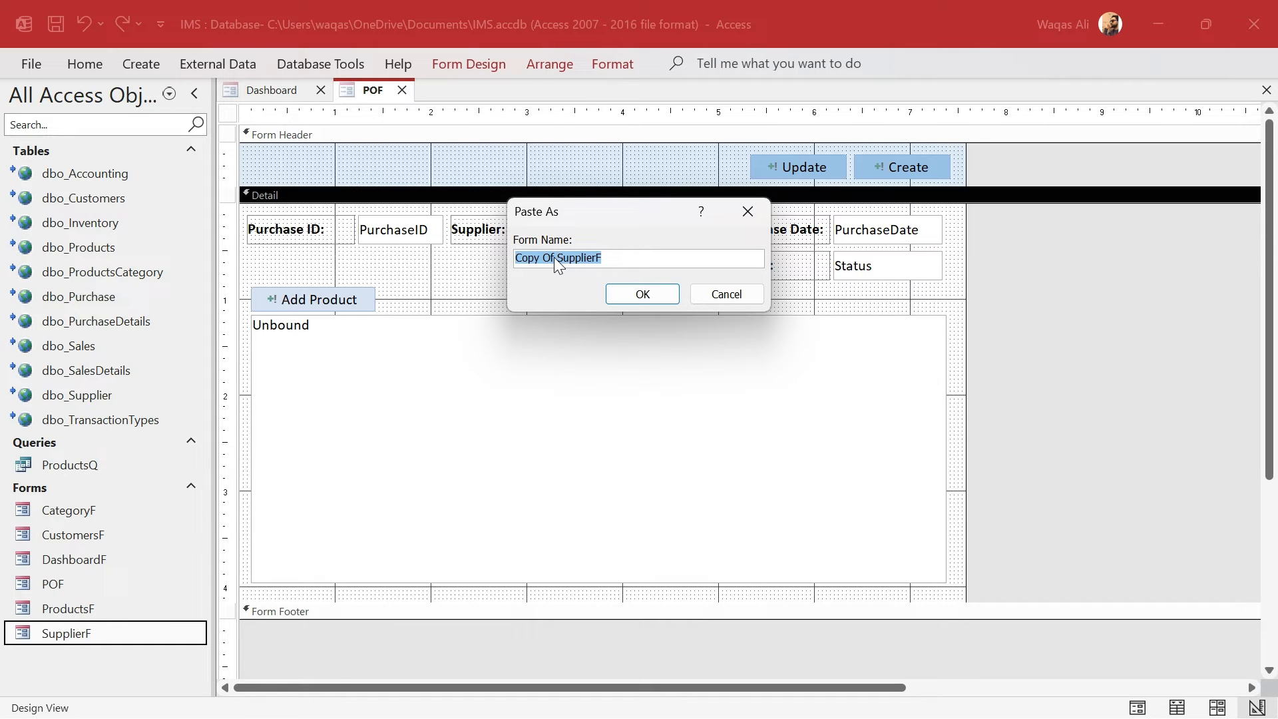
pyautogui.write('PDetailsF')
pyautogui.press('Return')
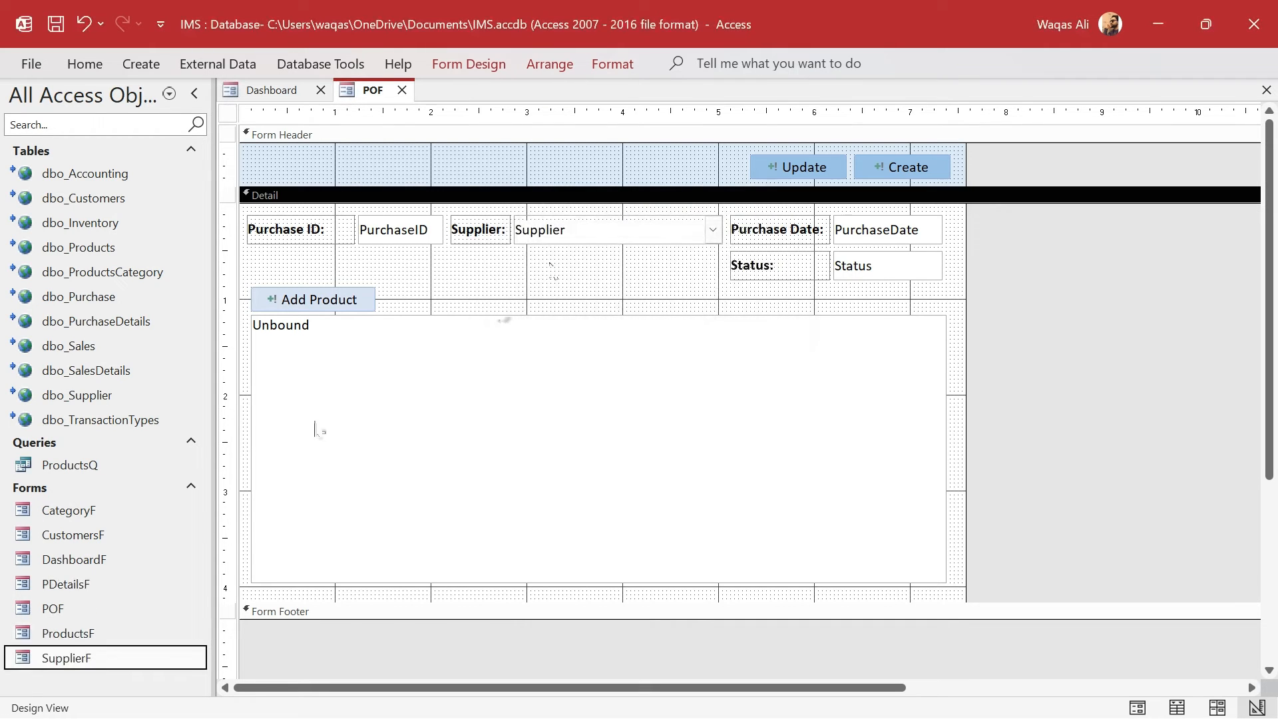
# Open PDetailsF in Design View and delete all supplier labels and fields from its Detail section.
pyautogui.rightClick(101, 583)
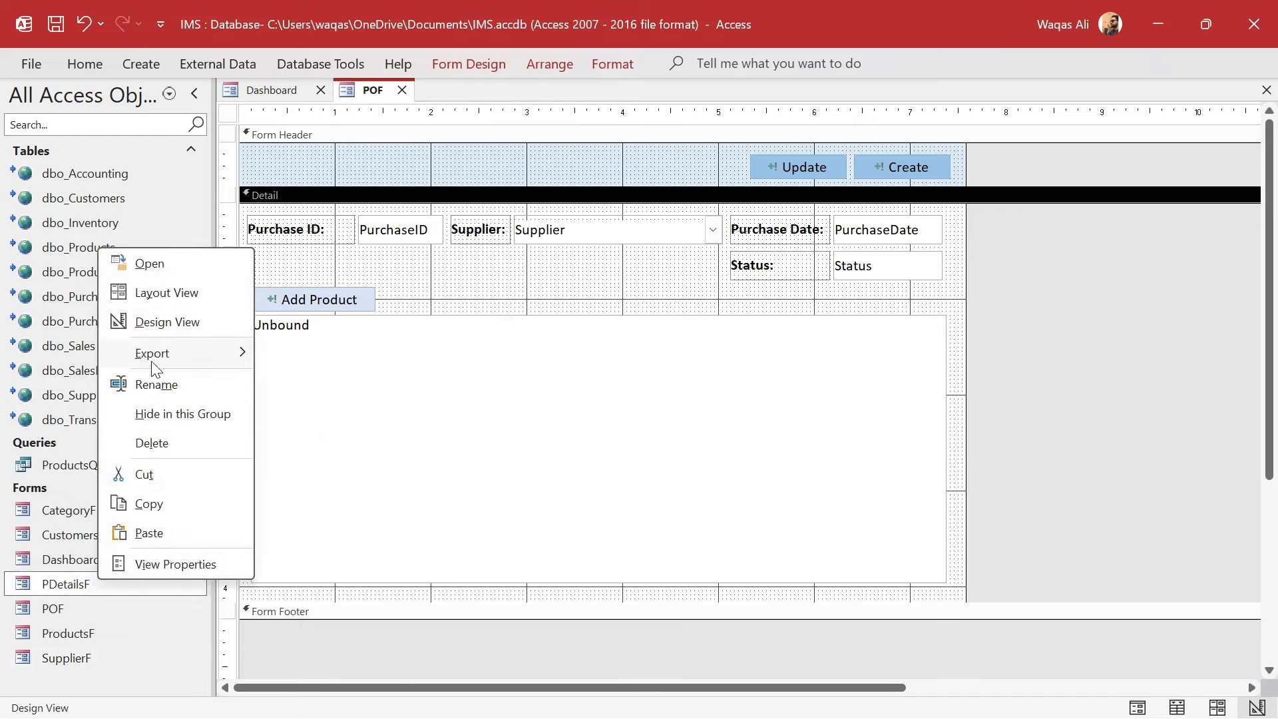
pyautogui.click(165, 322)
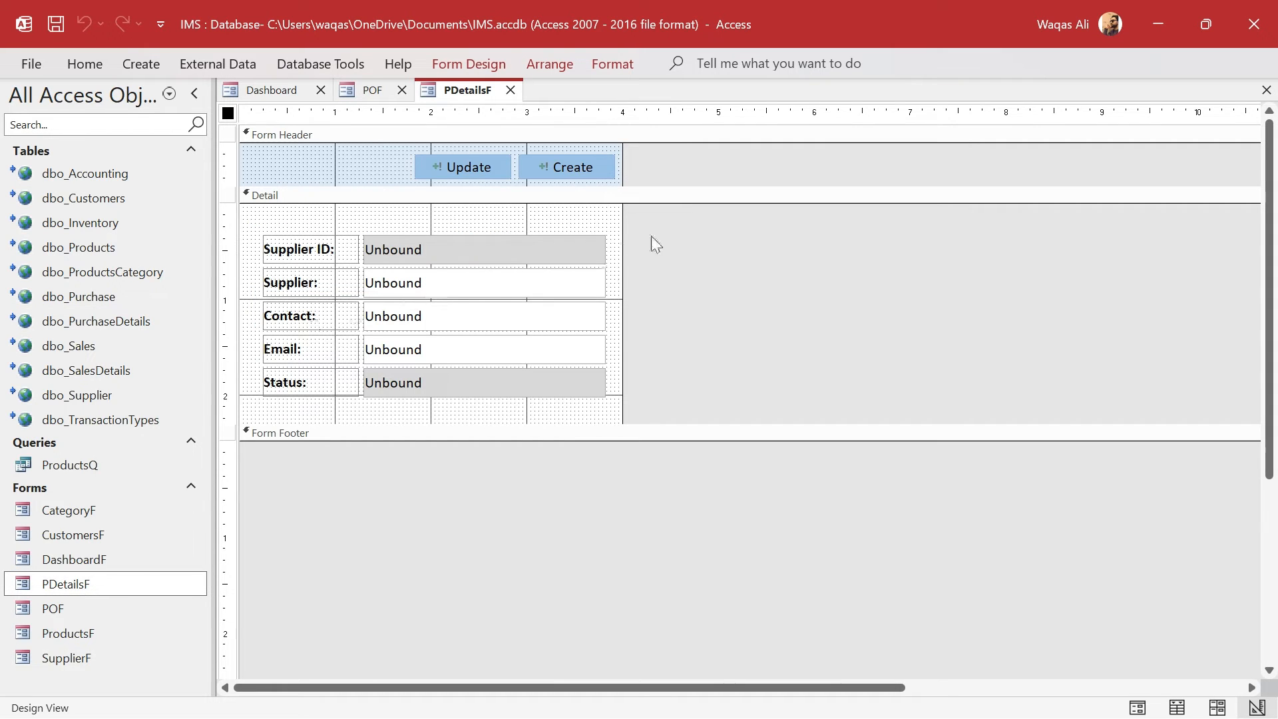
pyautogui.moveTo(652, 245); pyautogui.dragTo(180, 413)
pyautogui.press('Delete')
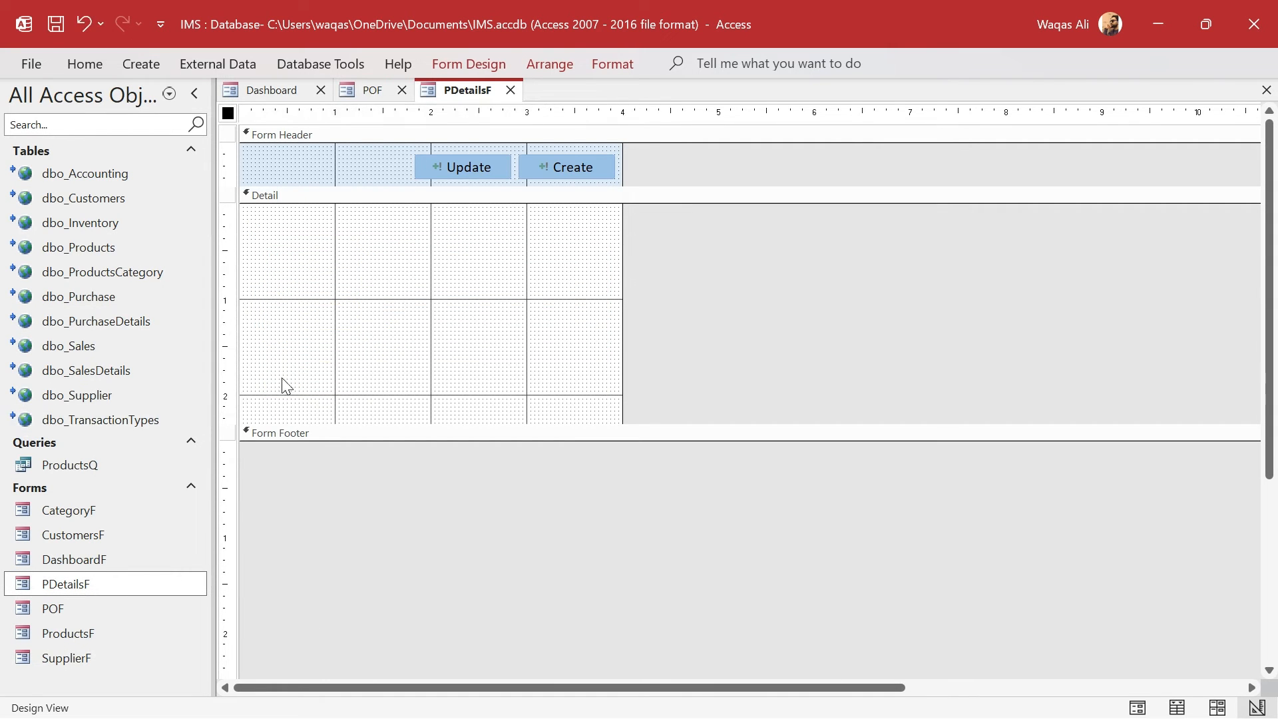
# Set the form's record source to dbo_PurchaseDetails.
pyautogui.click(460, 64)
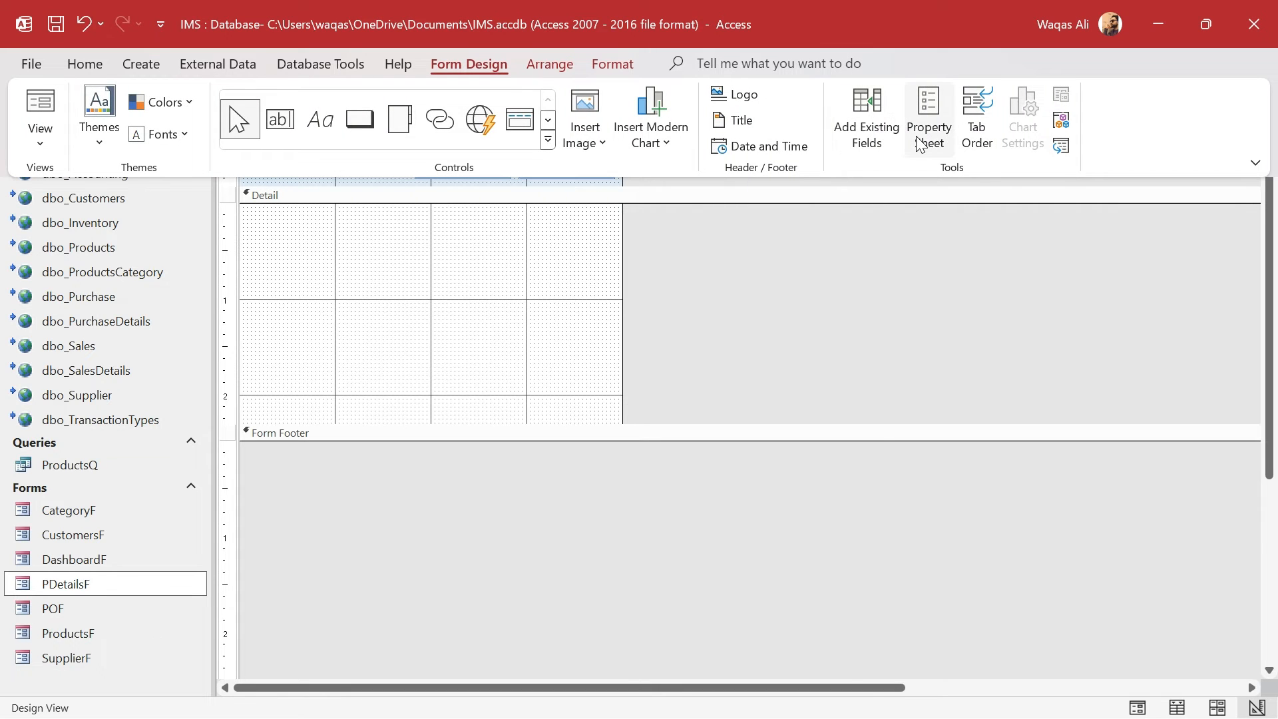
pyautogui.click(919, 134)
pyautogui.click(945, 188)
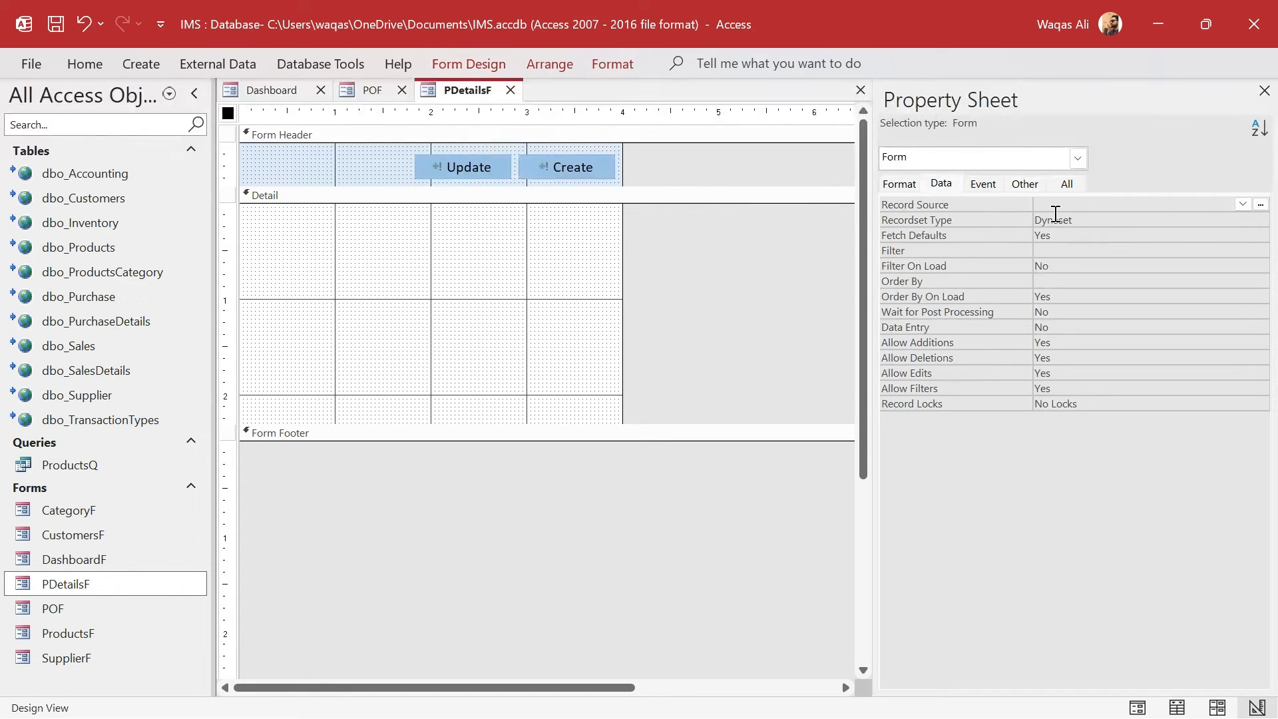
pyautogui.click(1057, 205)
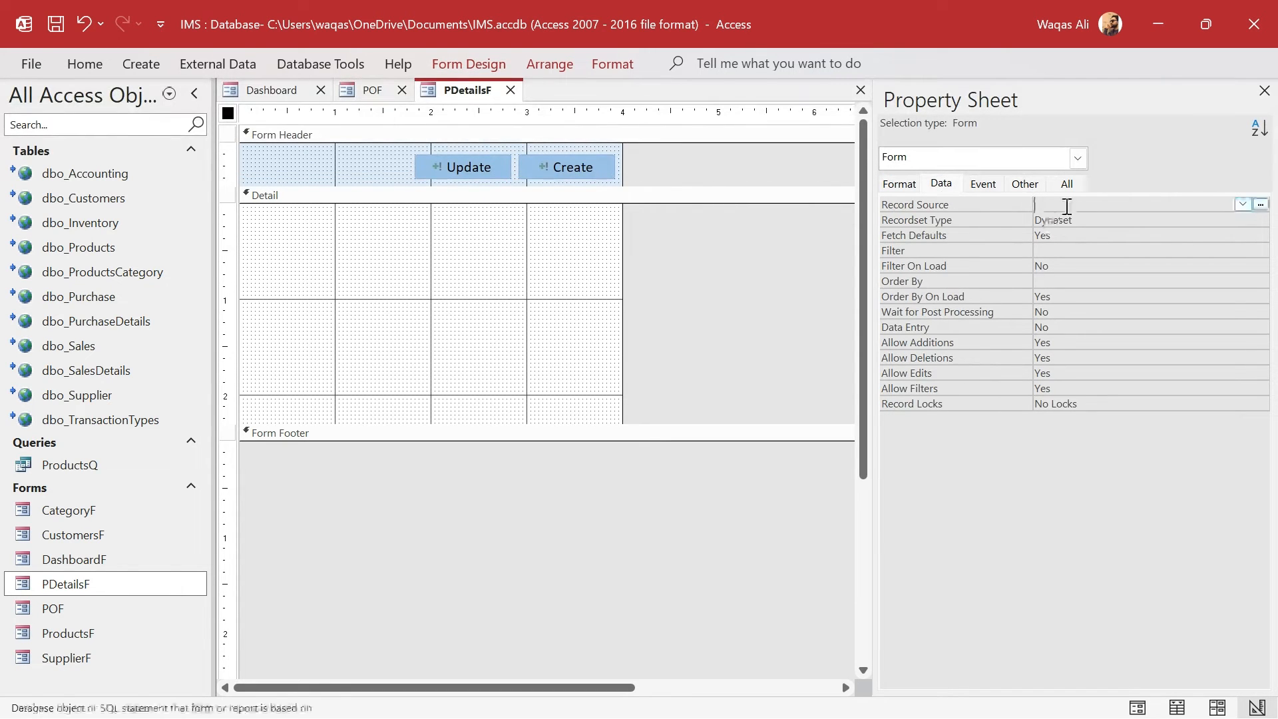
pyautogui.click(1243, 205)
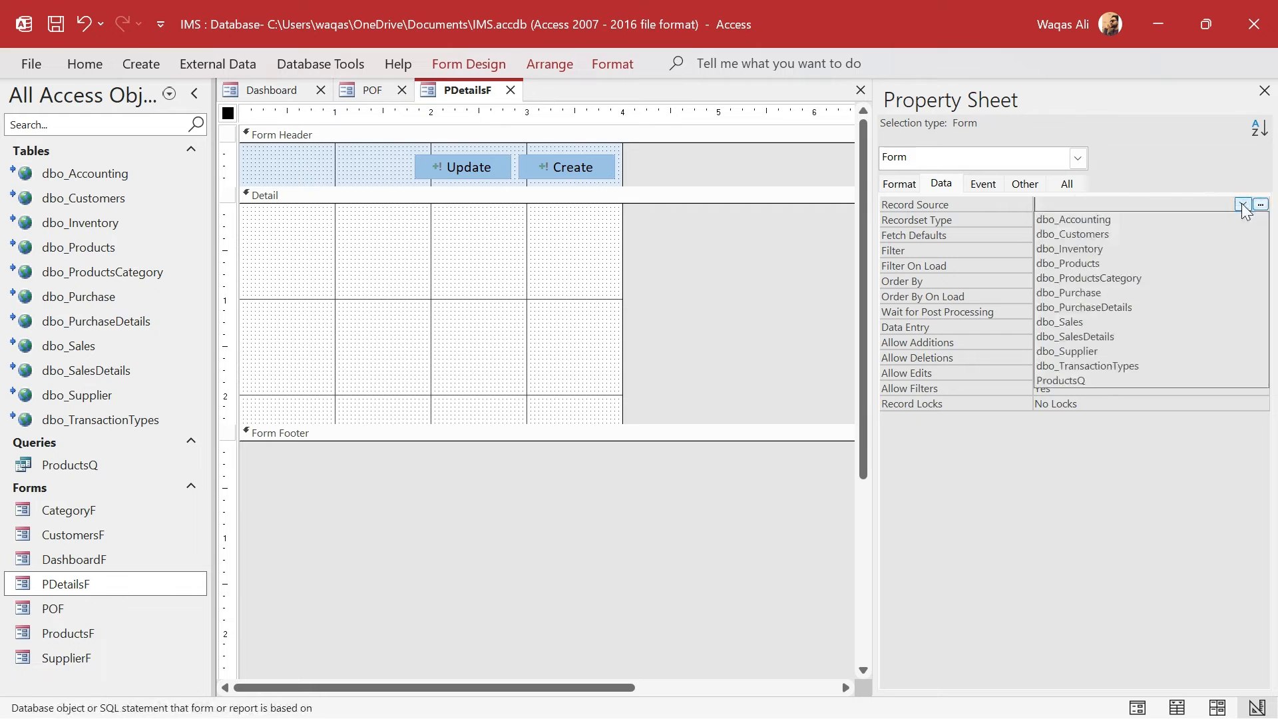
pyautogui.click(1160, 308)
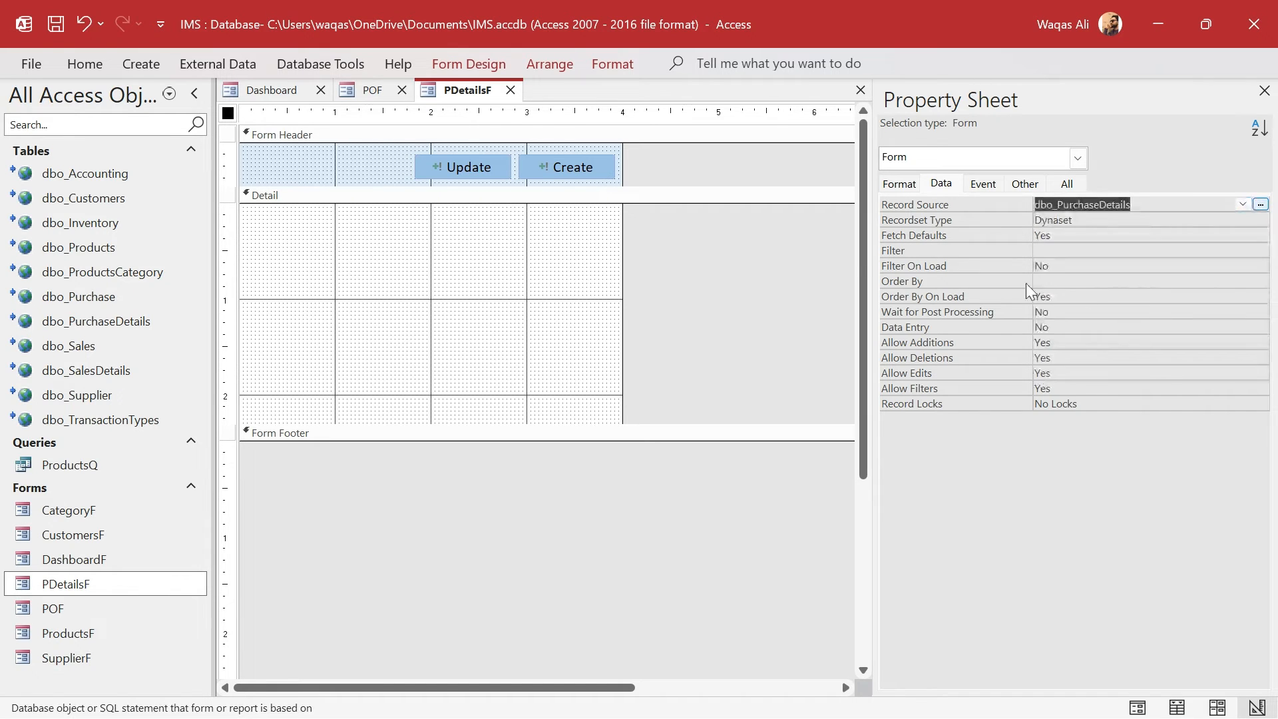
# Add all dbo_PurchaseDetails fields, PDetailID through Status, to the Detail section and arrange them in a stacked layout.
pyautogui.click(458, 71)
pyautogui.click(865, 126)
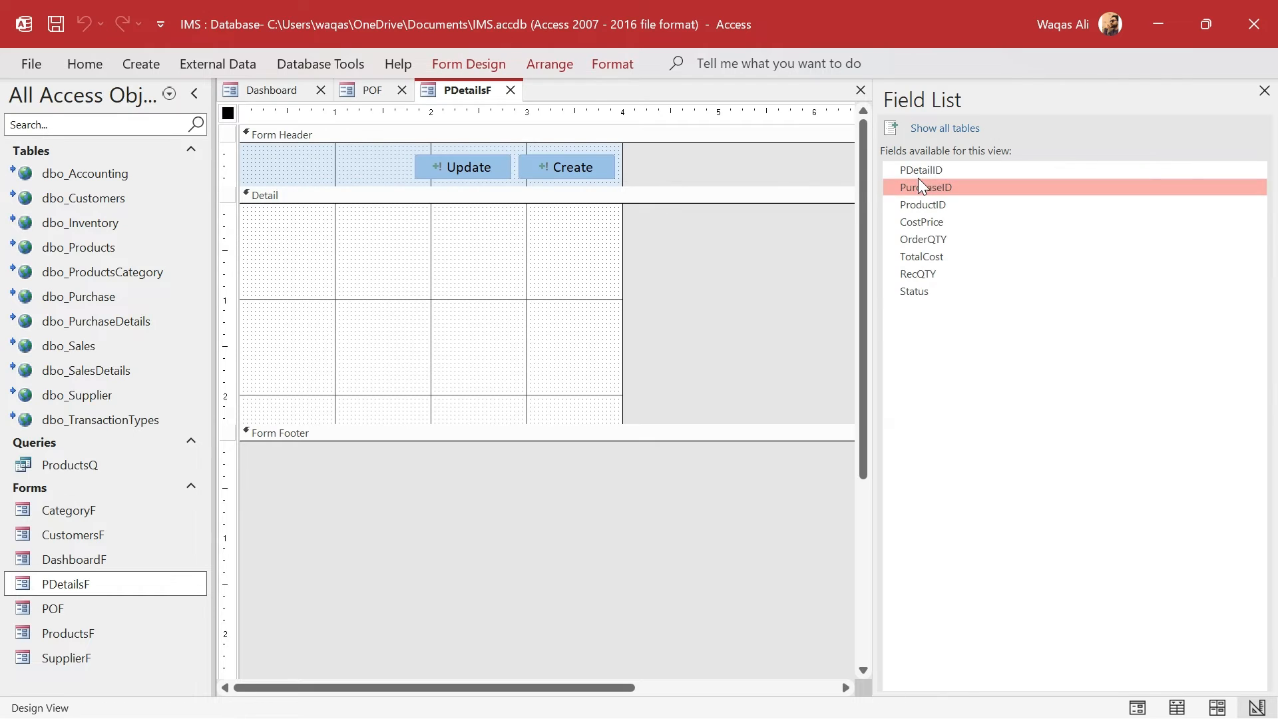
pyautogui.hotkey('ctrl', 'a')
pyautogui.moveTo(917, 173); pyautogui.dragTo(393, 245)
pyautogui.rightClick(453, 266)
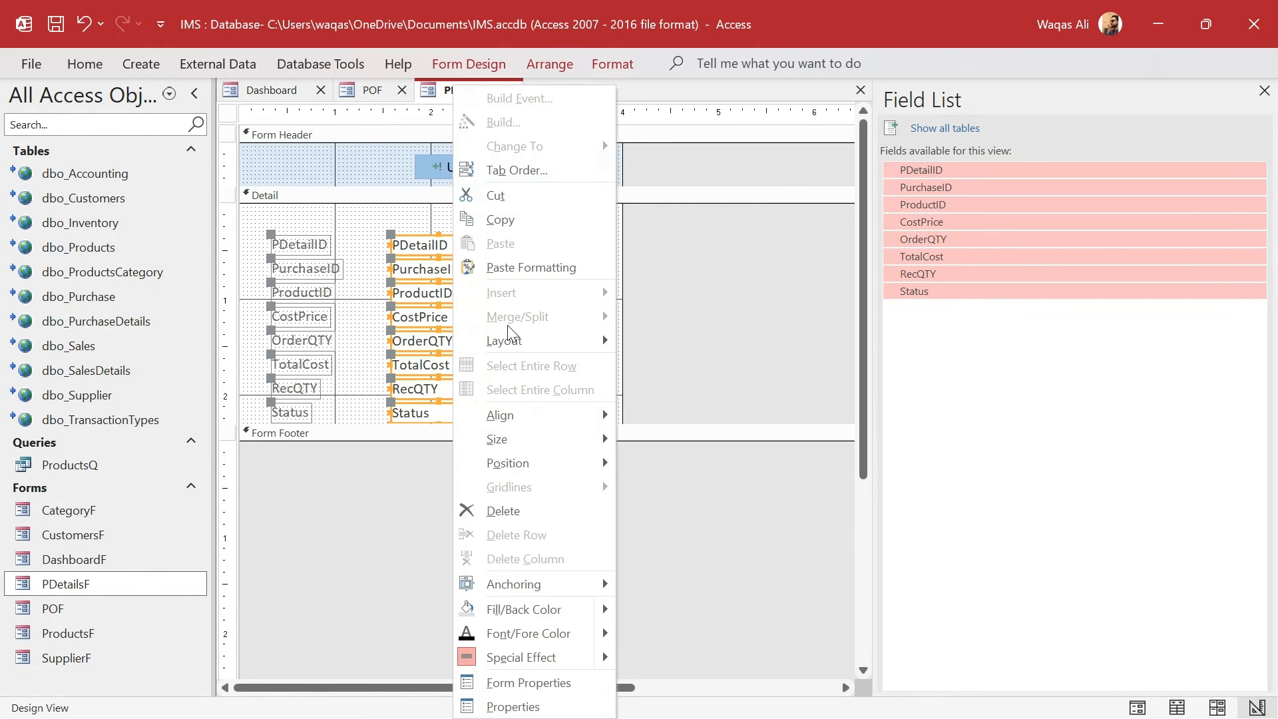
pyautogui.moveTo(551, 339)
pyautogui.click(648, 375)
# Set the font colour of the stacked labels and fields to black and reduce the layout's control padding.
pyautogui.click(101, 63)
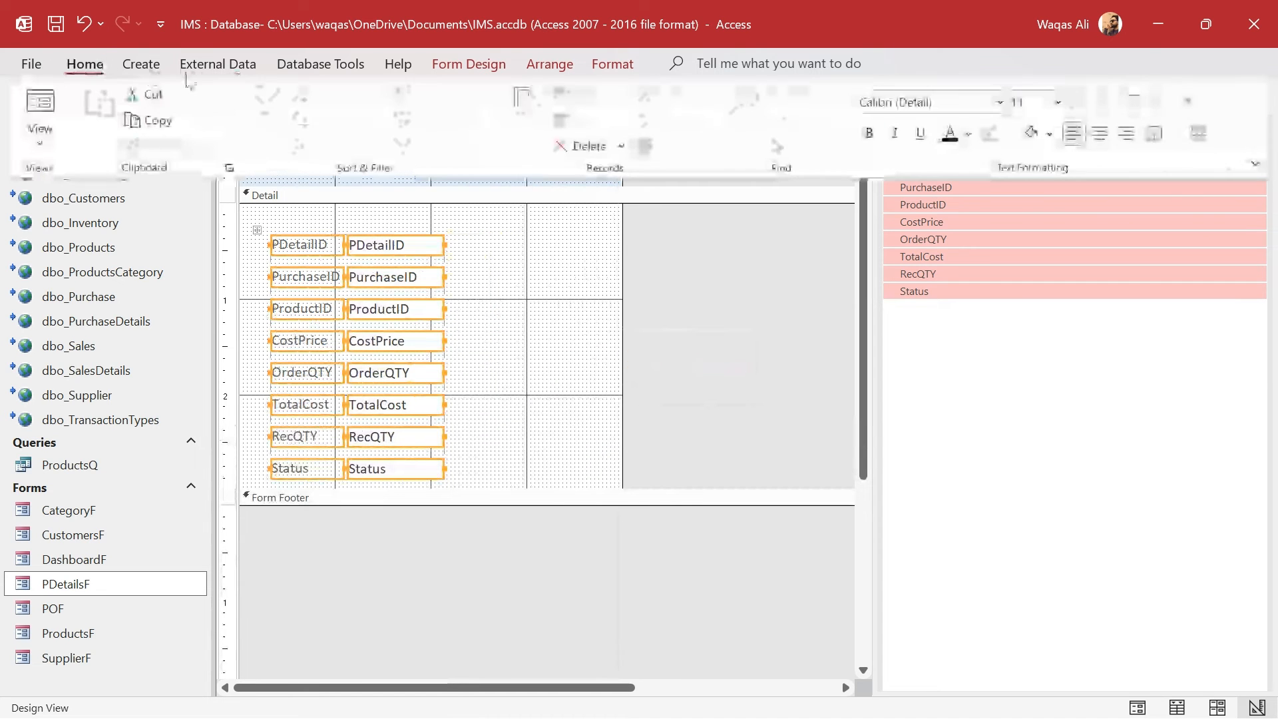
pyautogui.click(969, 134)
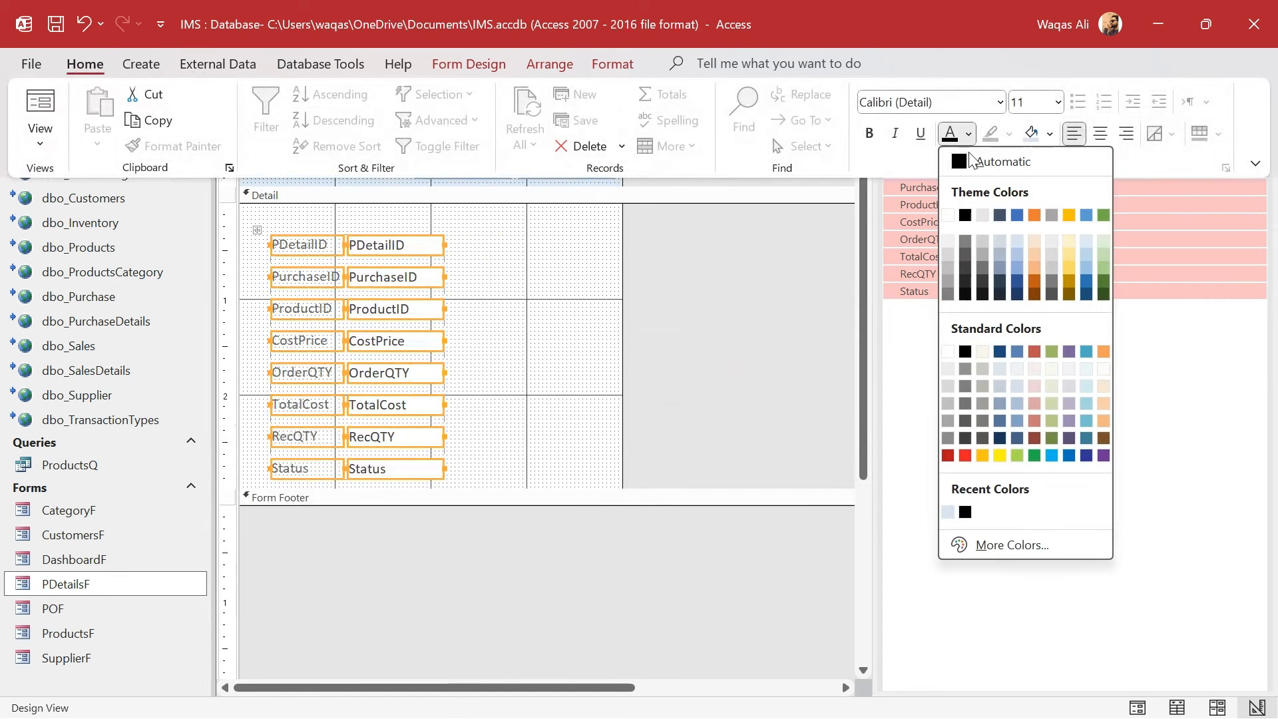
pyautogui.click(966, 214)
pyautogui.click(550, 64)
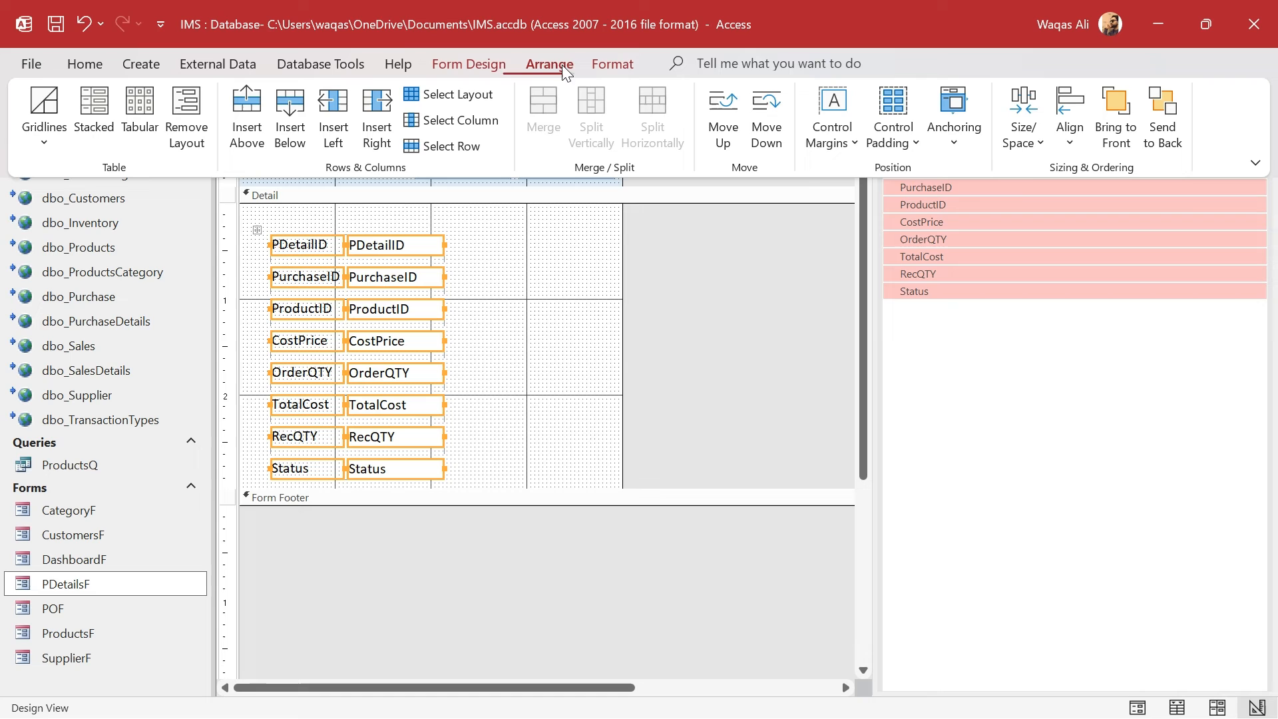
pyautogui.click(906, 137)
pyautogui.click(925, 224)
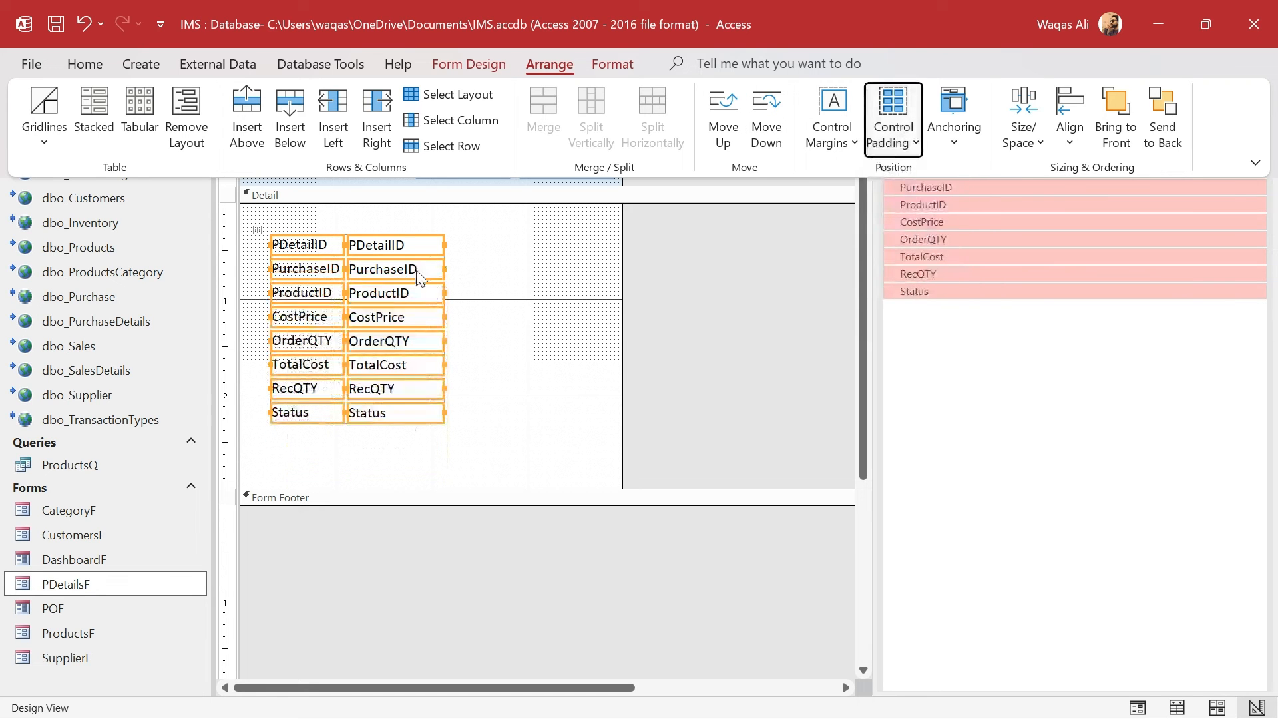
# Set the height of the stacked labels and fields to 0.3" and their top margin to 0.05".
pyautogui.click(478, 65)
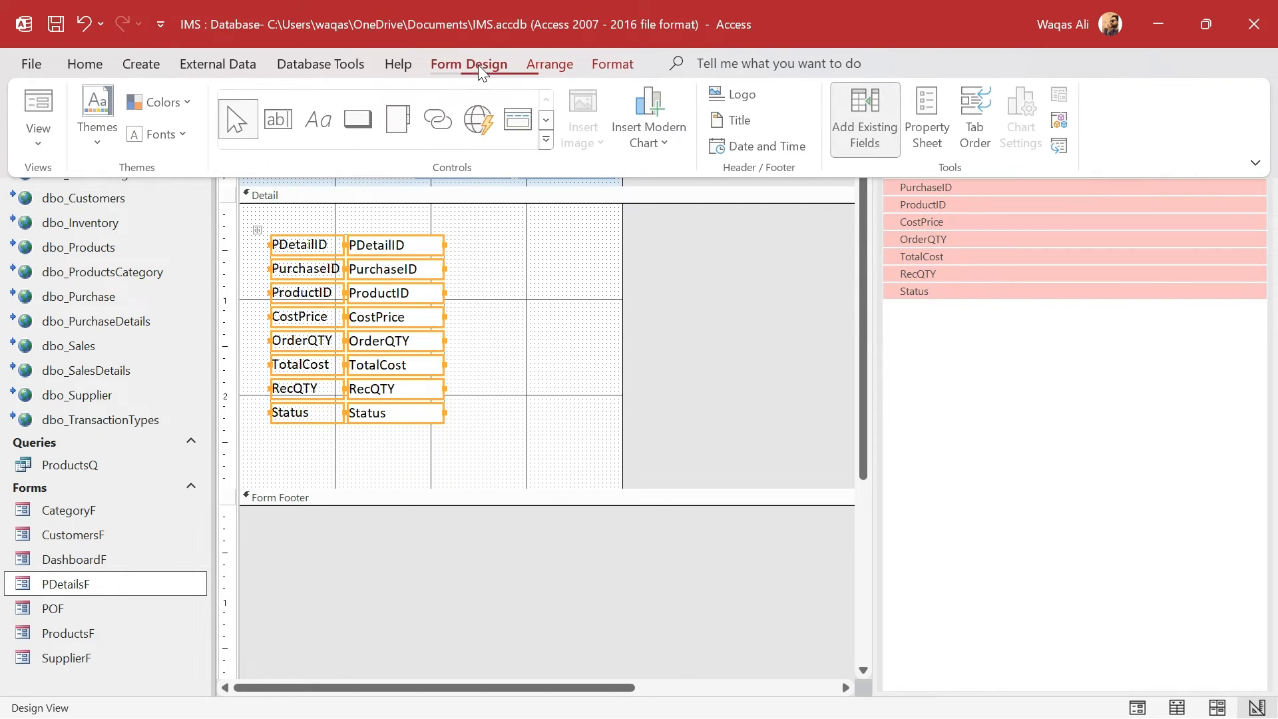
pyautogui.click(928, 130)
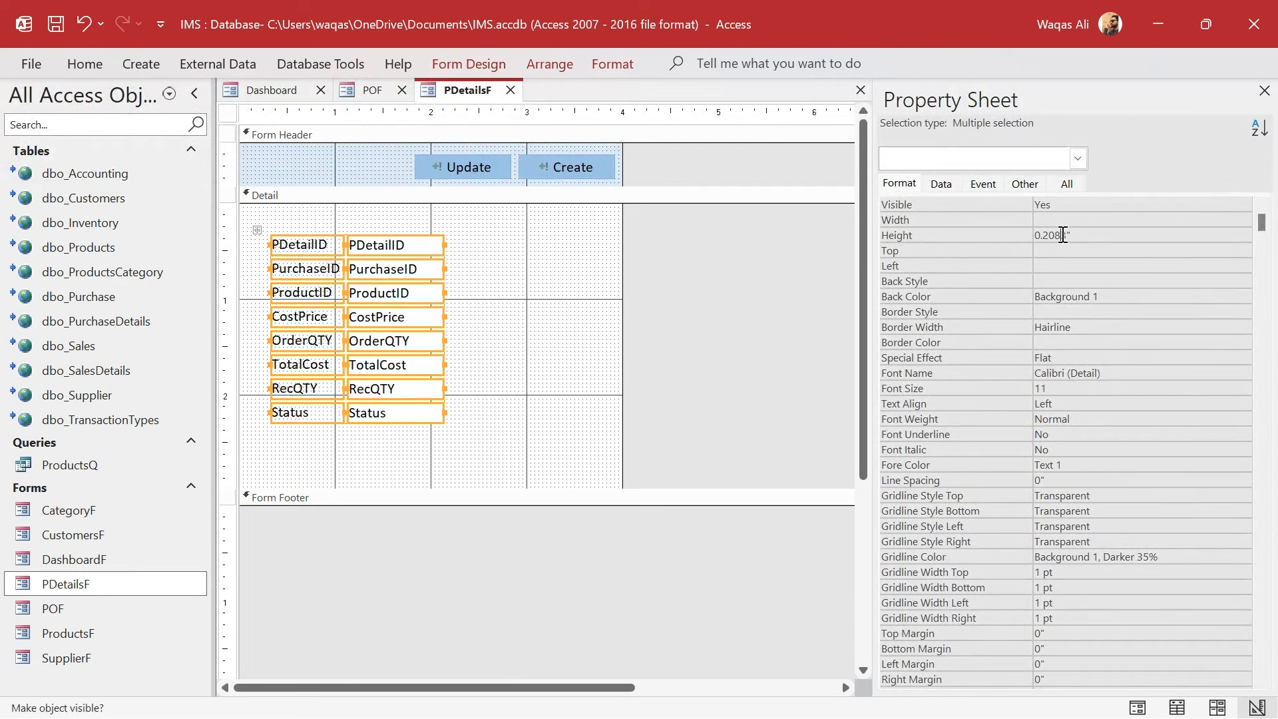
pyautogui.click(1095, 236)
pyautogui.press('Return')
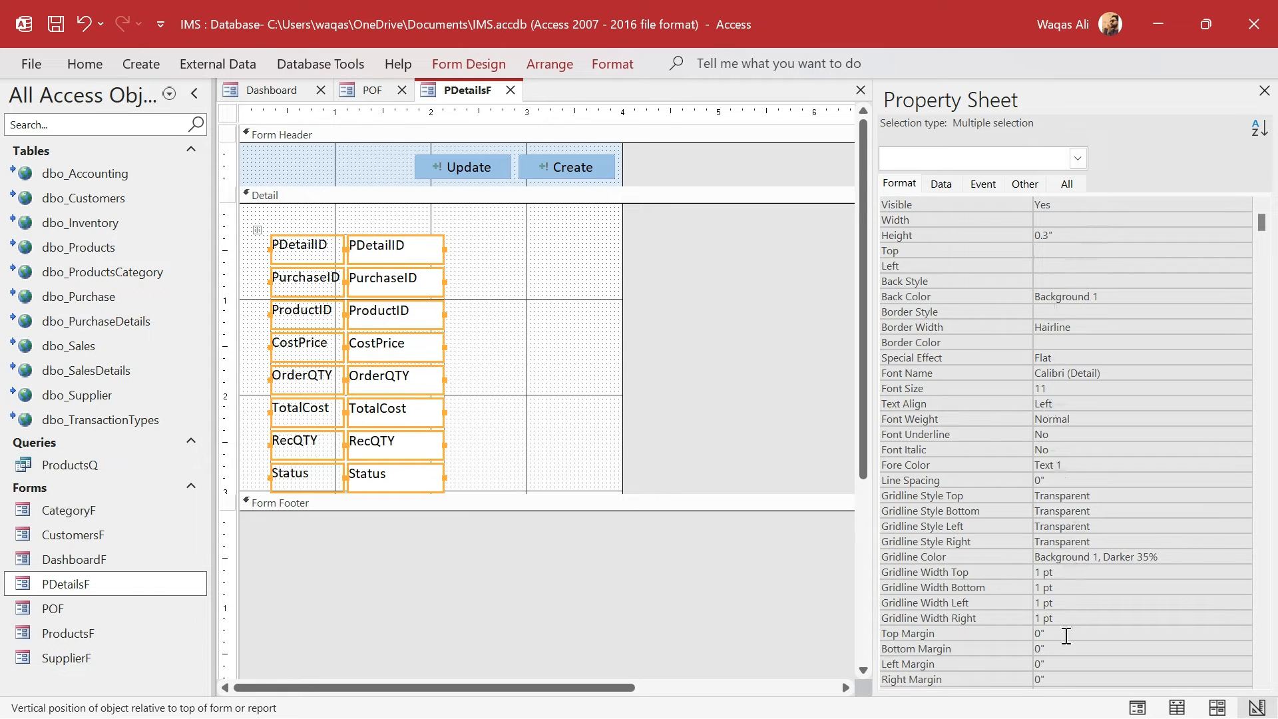
pyautogui.click(998, 633)
pyautogui.write('0.05')
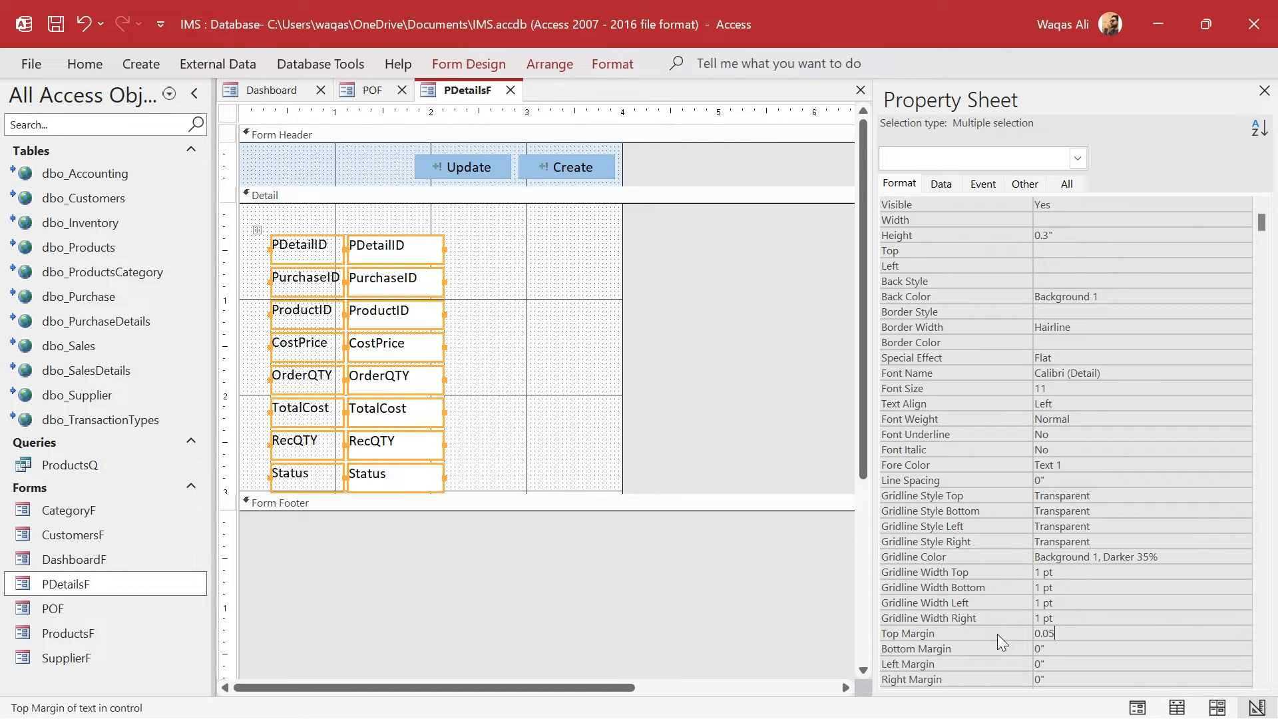
pyautogui.press('Return')
# Move the stacked layout close to the upper-left corner of the Detail section and make its labels bold.
pyautogui.moveTo(418, 360); pyautogui.dragTo(426, 339)
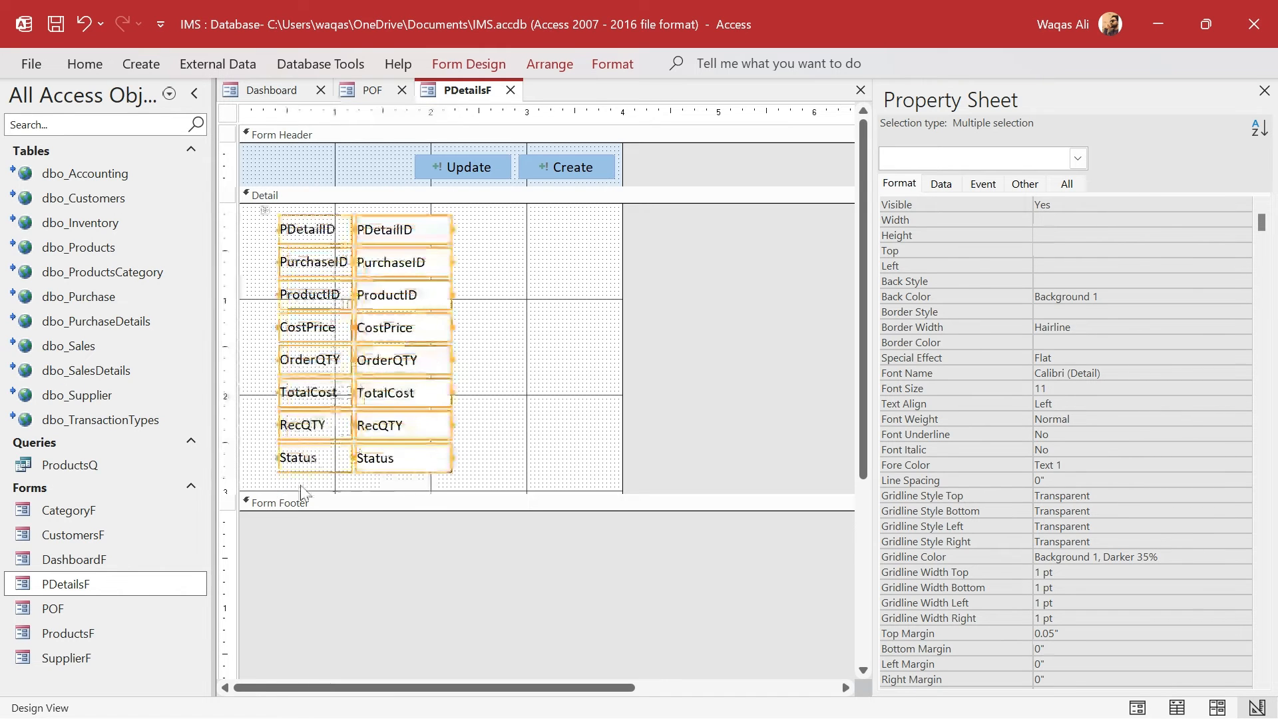
pyautogui.click(267, 460)
pyautogui.moveTo(266, 476); pyautogui.dragTo(255, 229)
pyautogui.hotkey('ctrl', 'b')
# Widen the column of stacked text boxes so it ends at about 3.6" on the ruler.
pyautogui.moveTo(491, 225); pyautogui.dragTo(588, 454)
pyautogui.click(669, 319)
# Disable and lock the PDetailID, PurchaseID and Status text boxes by setting Enabled to No and Locked to Yes.
pyautogui.click(490, 234)
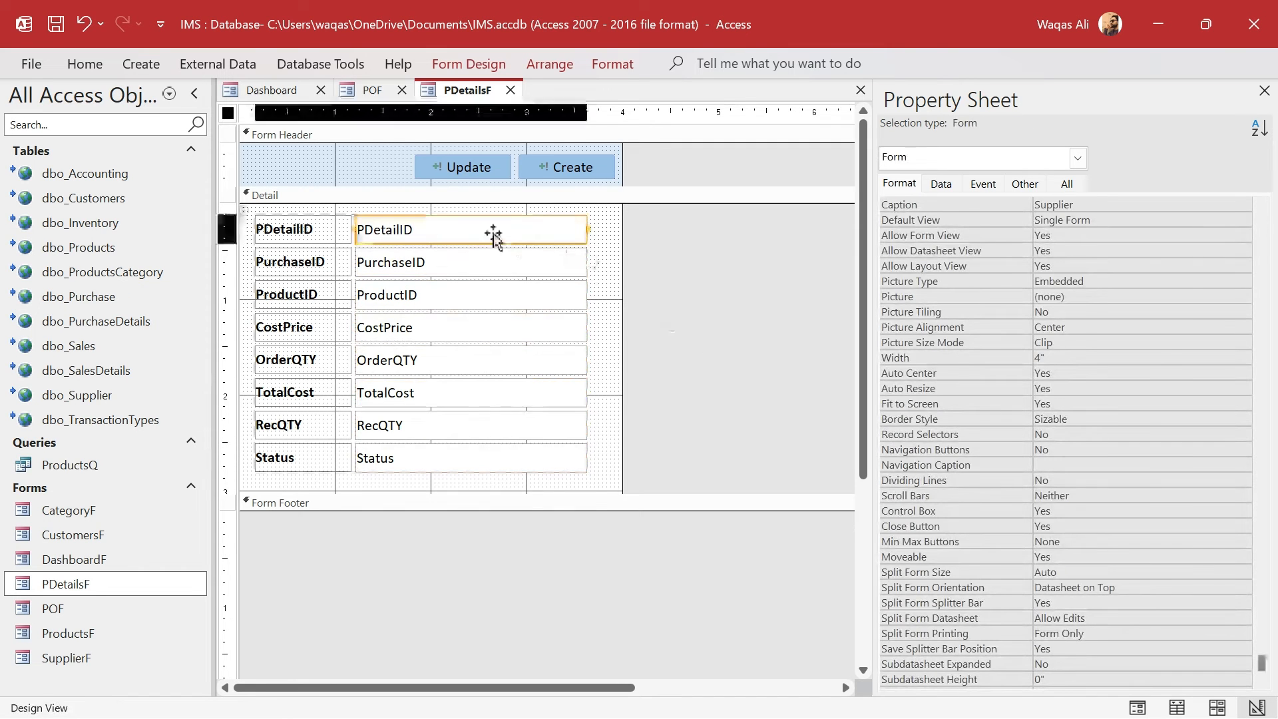
pyautogui.keyDown('shift'); pyautogui.click(433, 263); pyautogui.keyUp('shift')
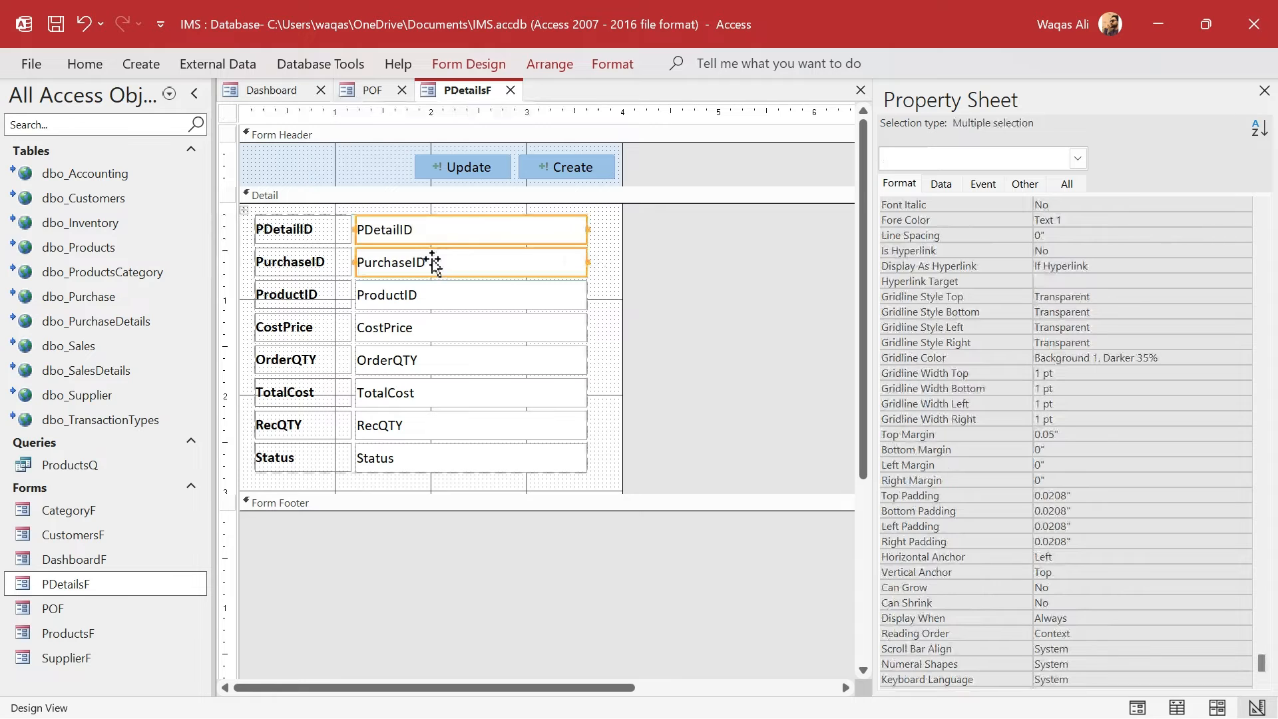
pyautogui.keyDown('shift'); pyautogui.click(439, 466); pyautogui.keyUp('shift')
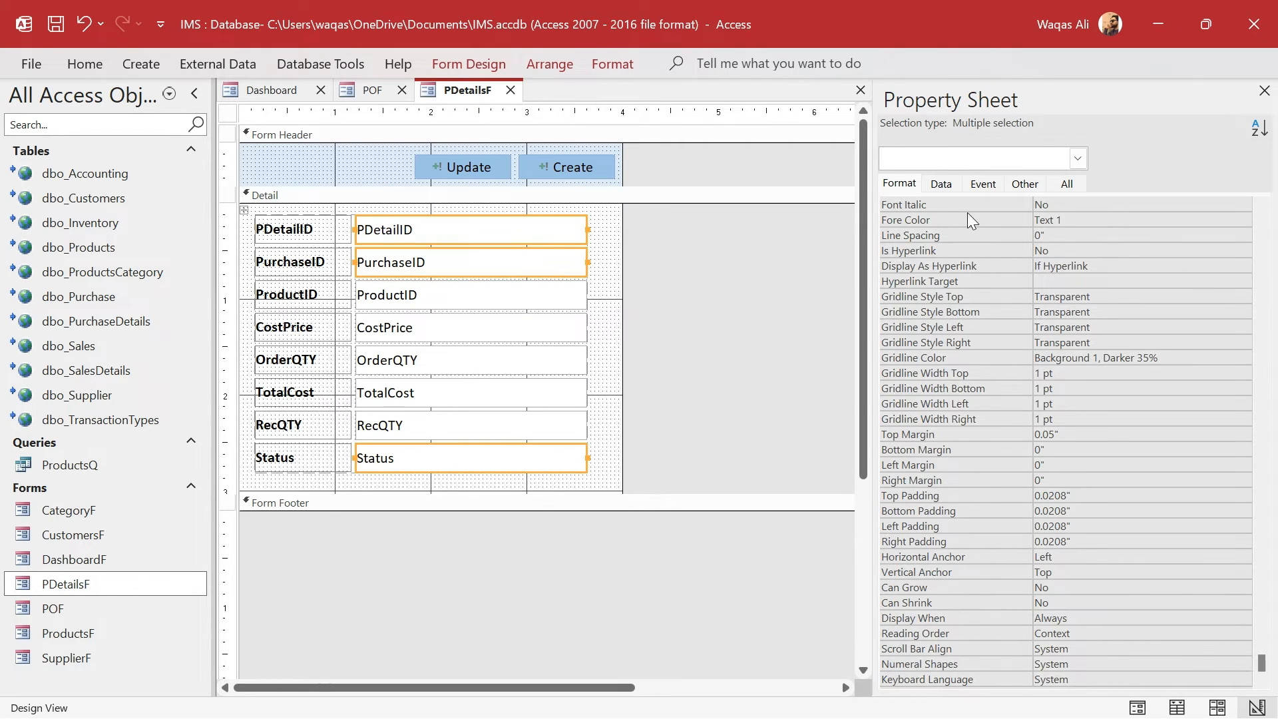
pyautogui.click(944, 185)
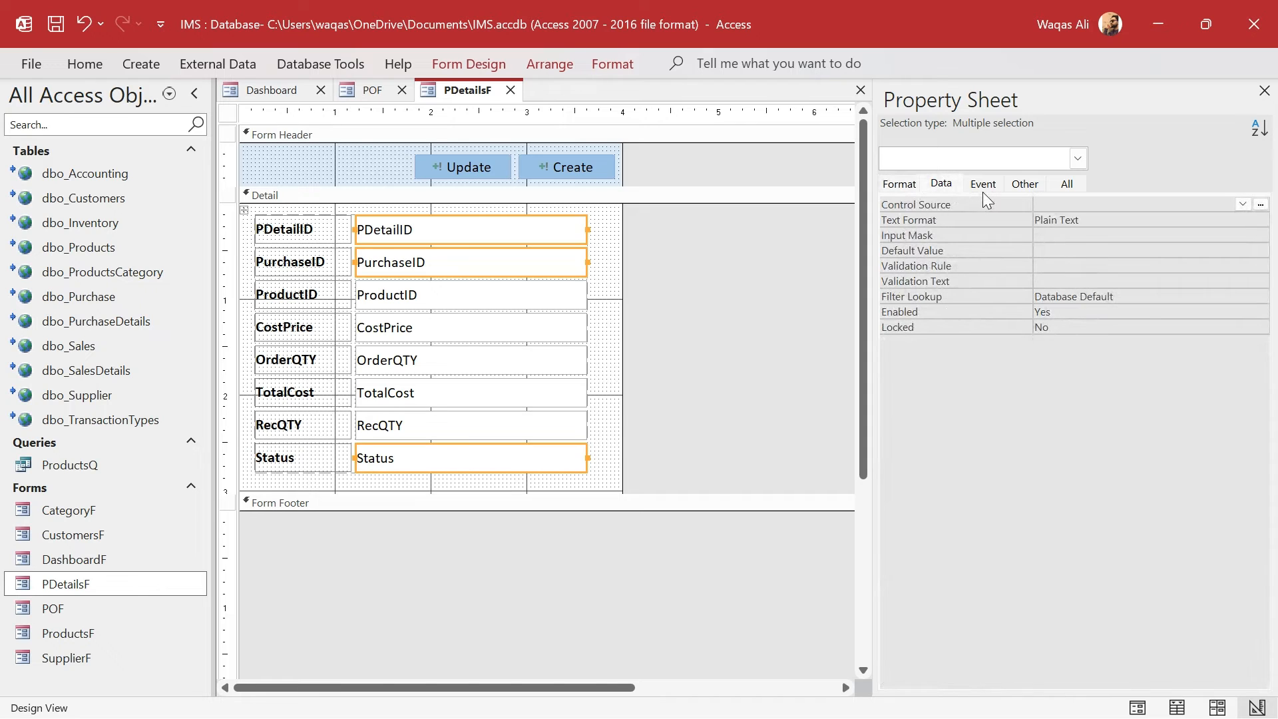
pyautogui.doubleClick(1075, 311)
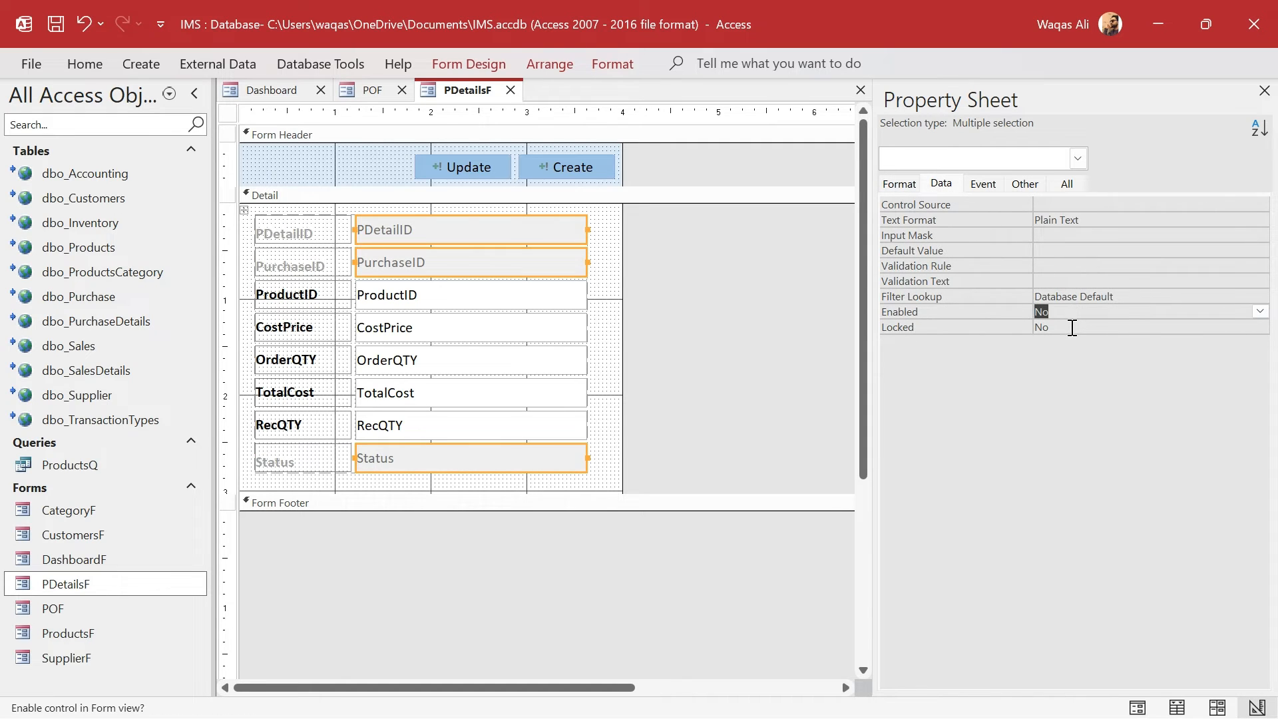
pyautogui.doubleClick(1072, 327)
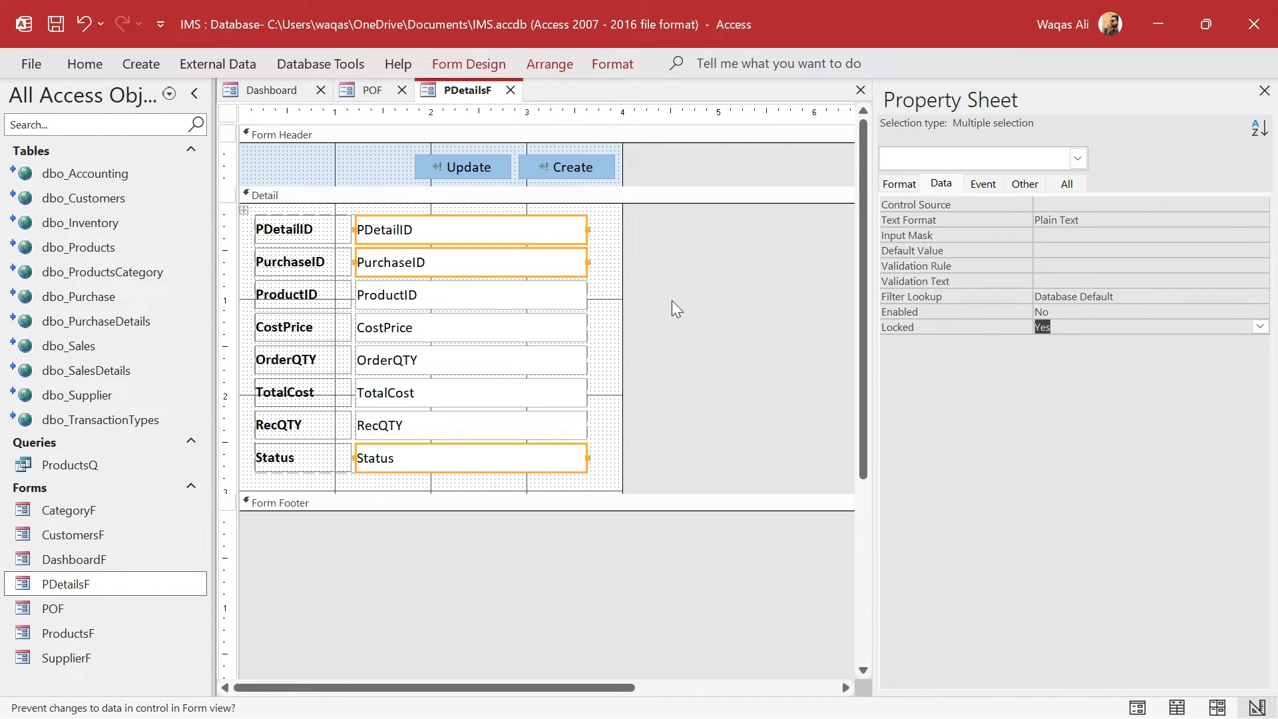
pyautogui.click(603, 294)
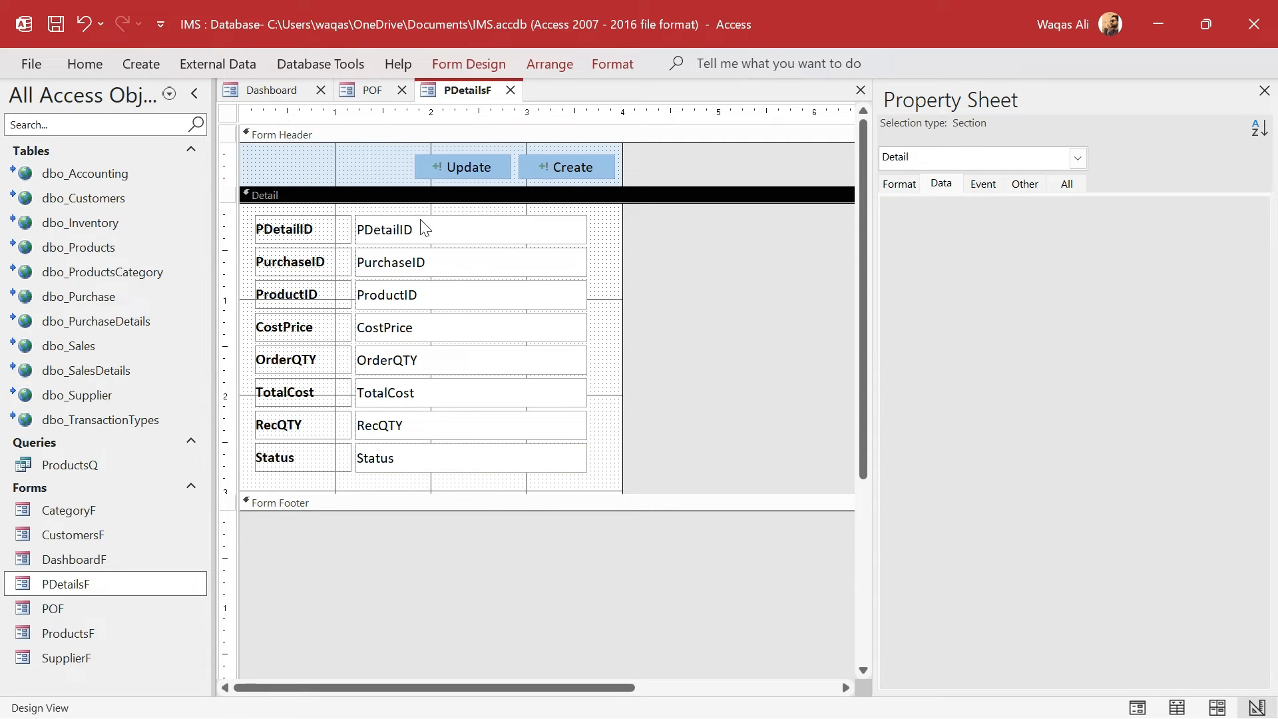
pyautogui.click(371, 90)
pyautogui.click(403, 379)
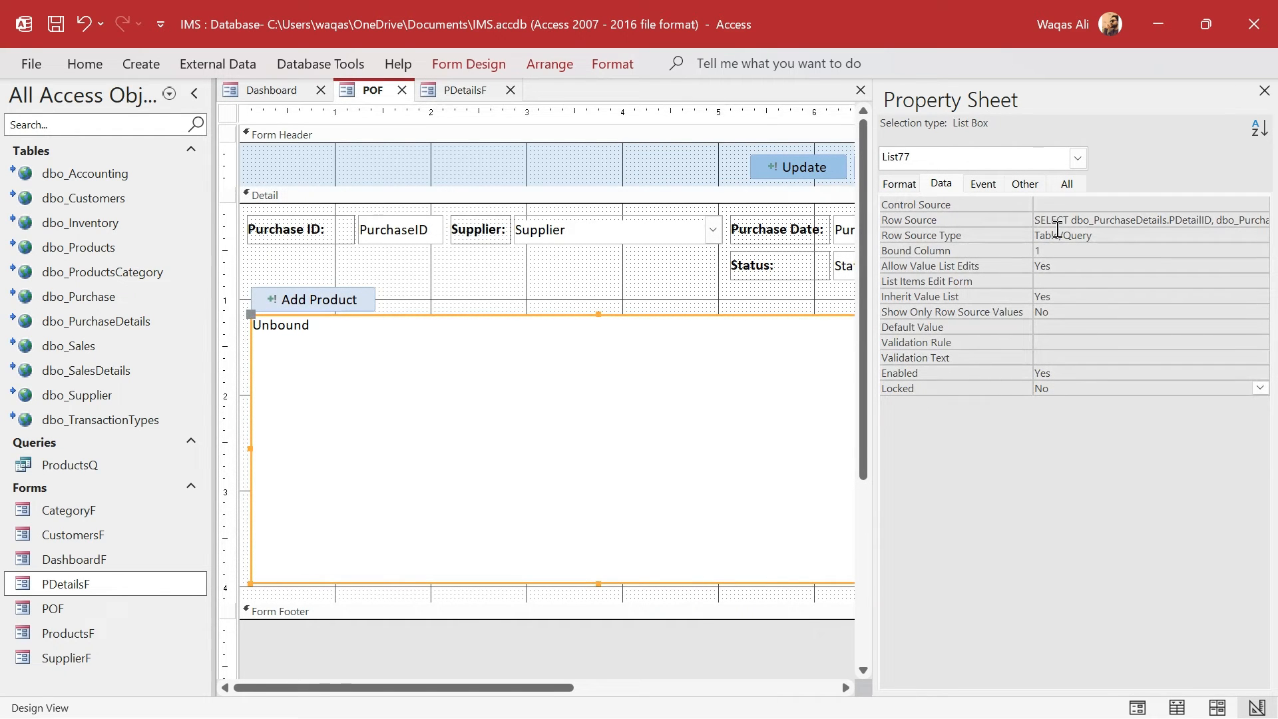
pyautogui.click(467, 90)
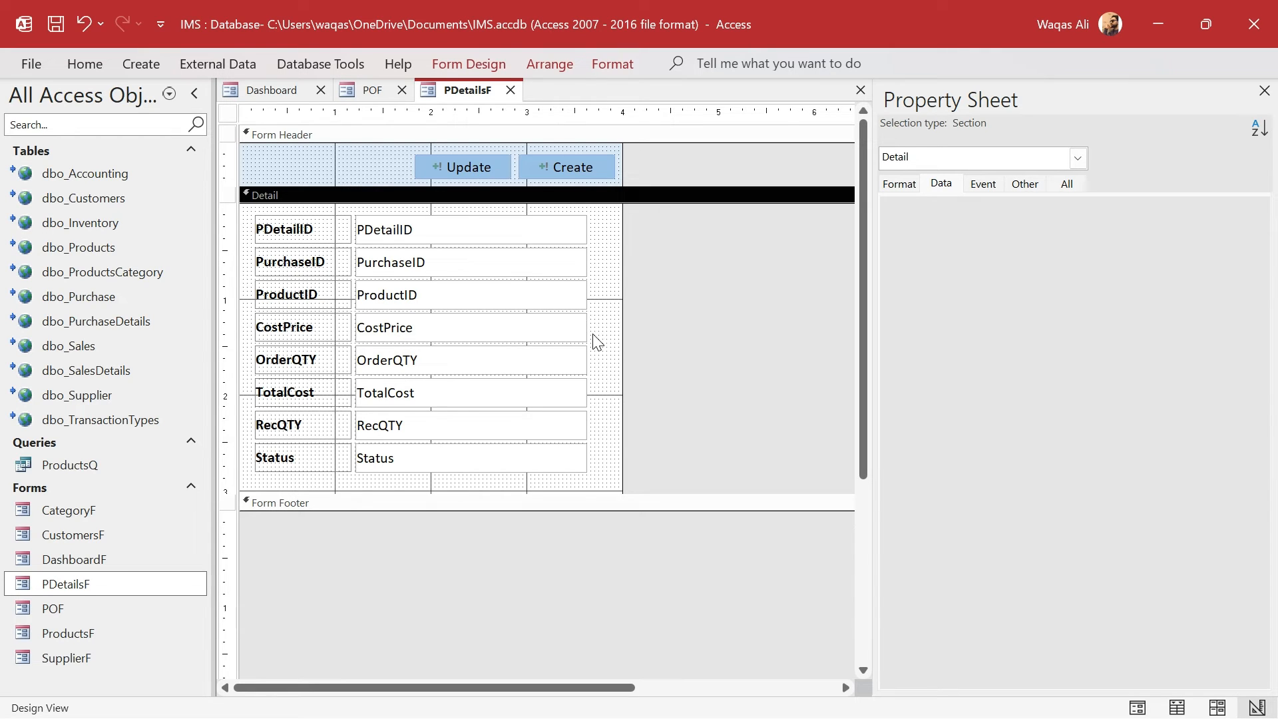
# Set Enabled to No and Locked to Yes for the ProductID, CostPrice and TotalCost text boxes.
pyautogui.moveTo(597, 342); pyautogui.dragTo(553, 325)
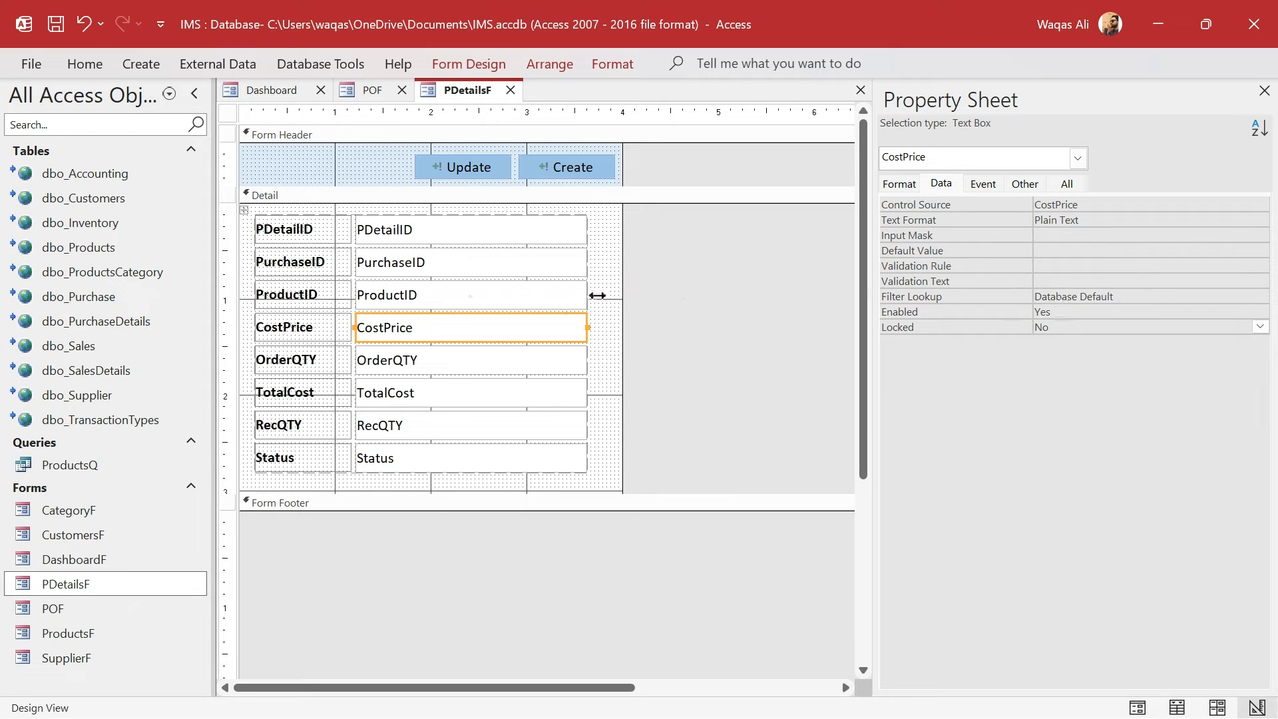
pyautogui.keyDown('shift'); pyautogui.click(526, 293); pyautogui.keyUp('shift')
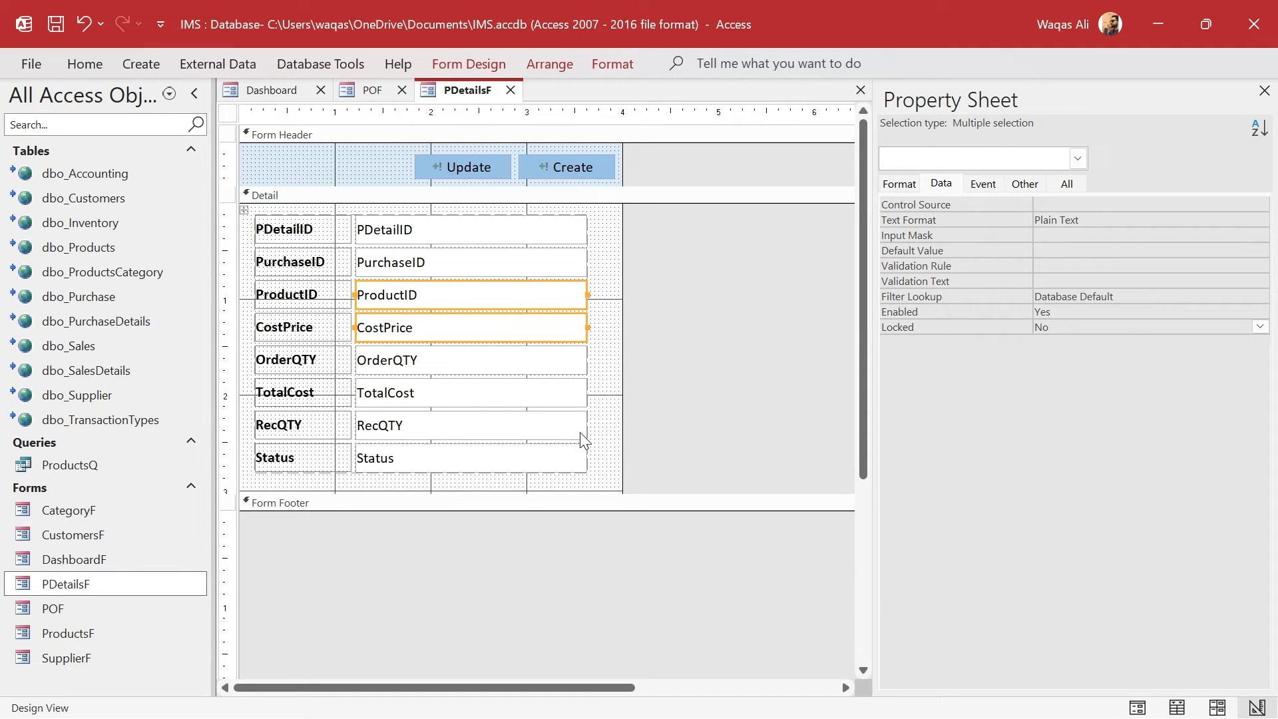
pyautogui.keyDown('shift'); pyautogui.click(510, 399); pyautogui.keyUp('shift')
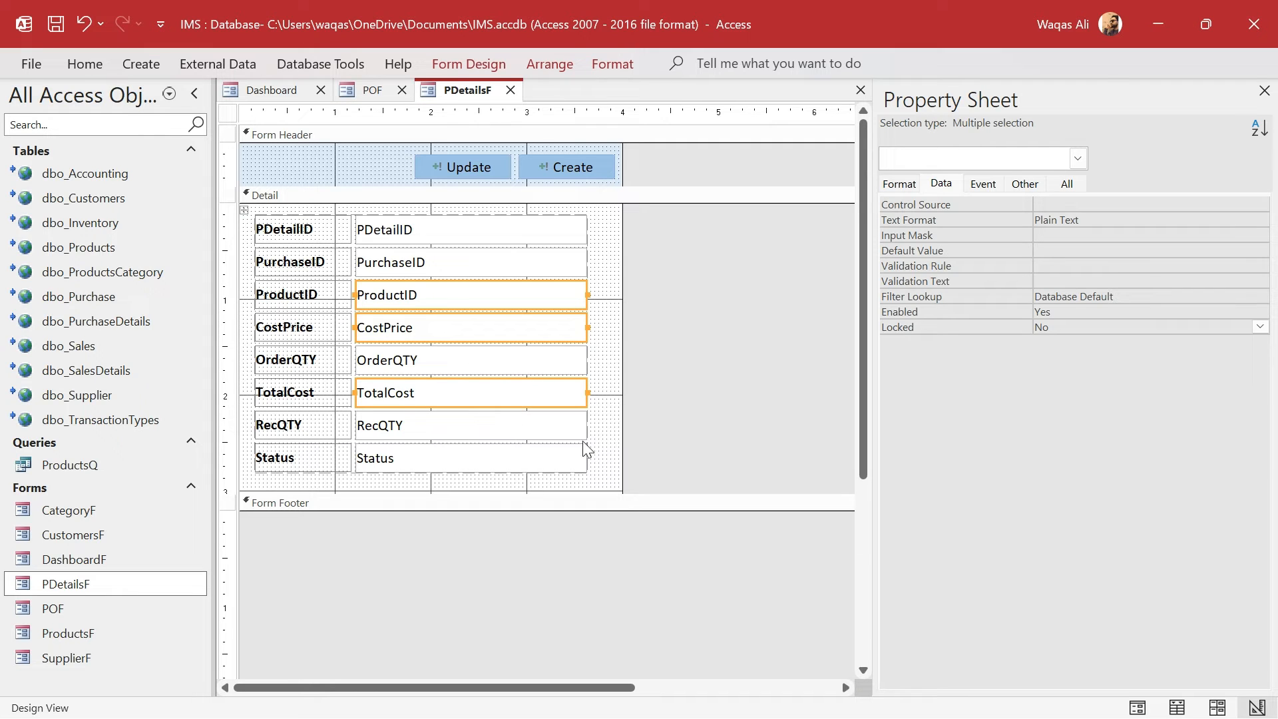
pyautogui.doubleClick(1070, 312)
pyautogui.click(1070, 330)
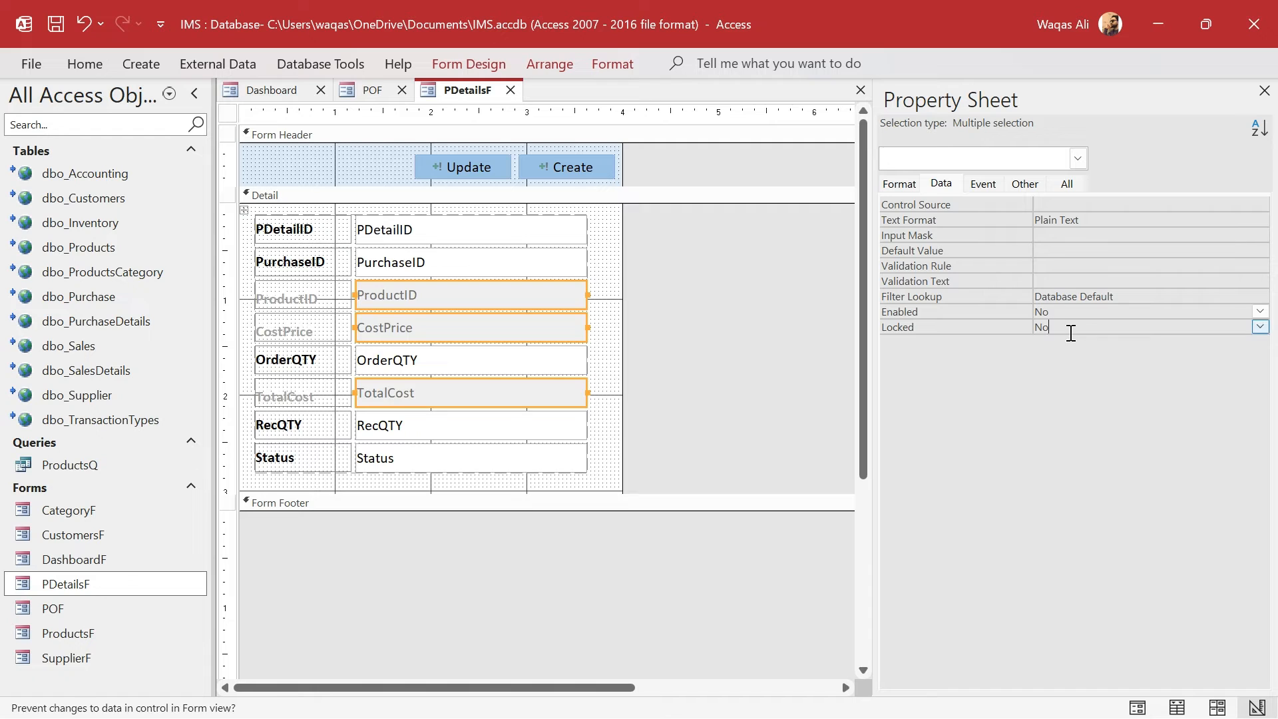
pyautogui.doubleClick(1070, 328)
# Apply a light grey fill to the PDetailID, PurchaseID, ProductID, CostPrice, TotalCost and Status text boxes.
pyautogui.keyDown('shift'); pyautogui.click(560, 461); pyautogui.keyUp('shift')
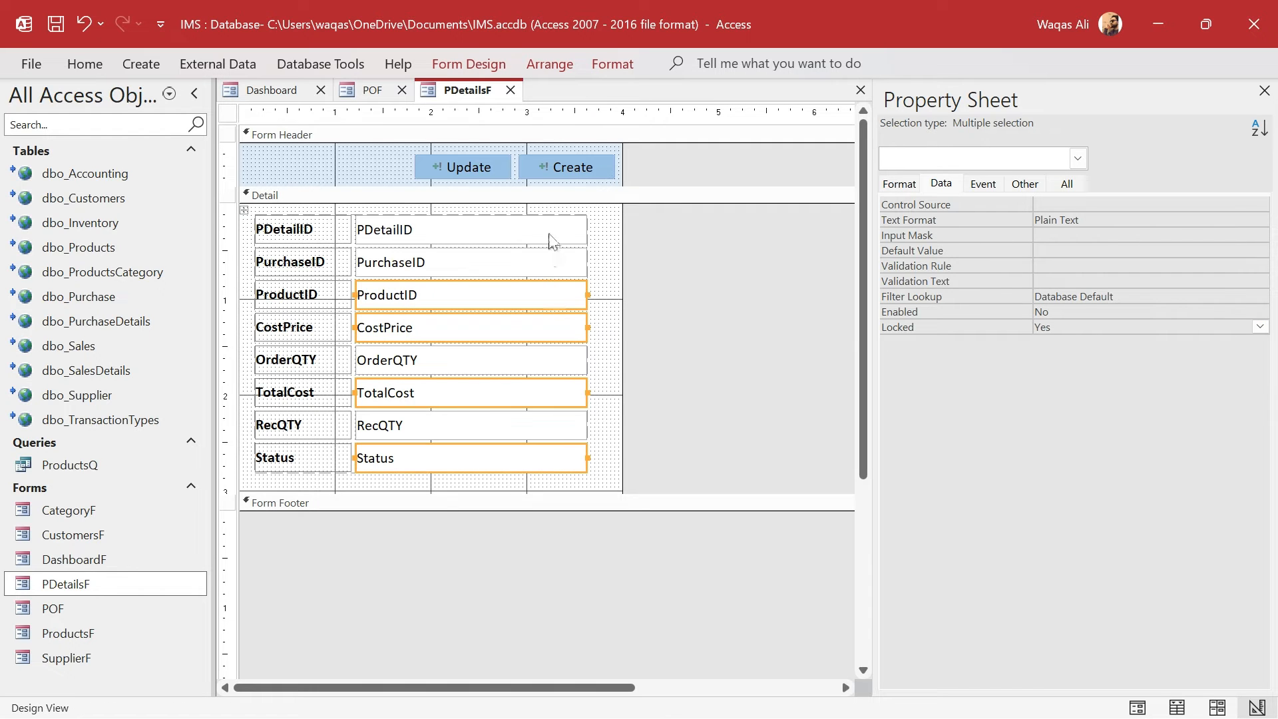
pyautogui.keyDown('shift'); pyautogui.click(551, 241); pyautogui.keyUp('shift')
pyautogui.keyDown('shift'); pyautogui.click(551, 265); pyautogui.keyUp('shift')
pyautogui.click(613, 64)
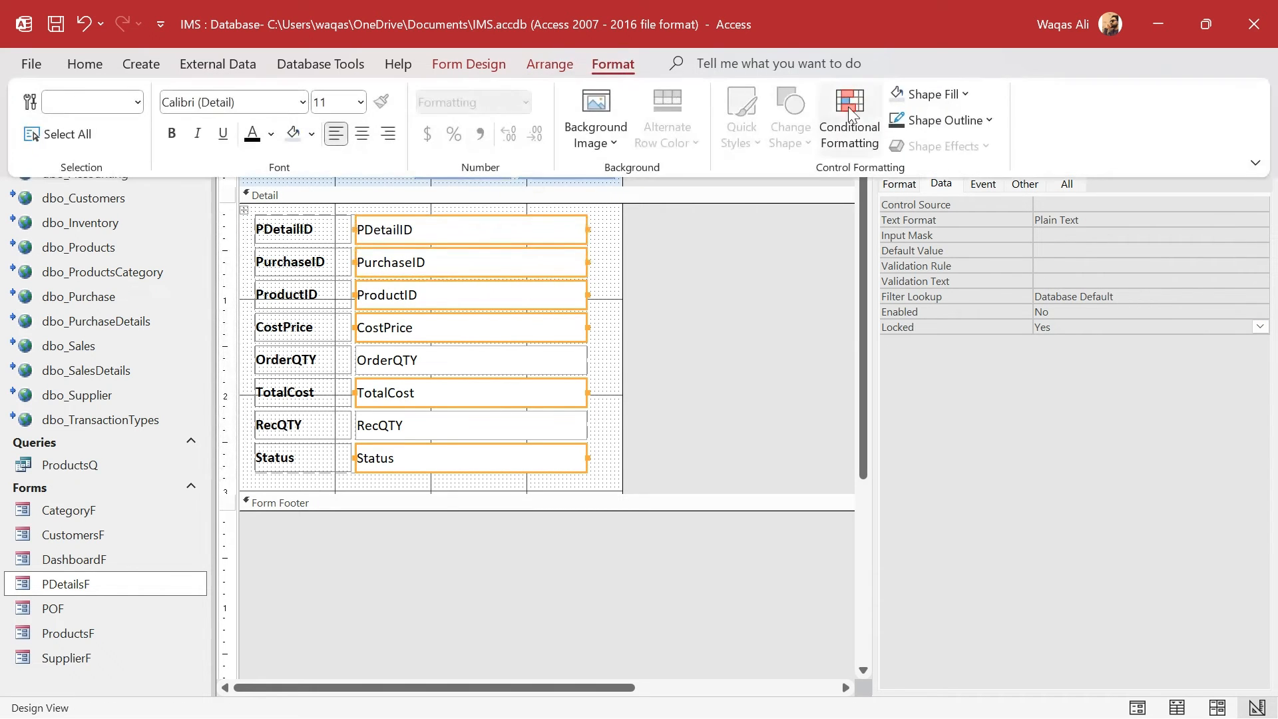
pyautogui.click(929, 95)
pyautogui.click(895, 201)
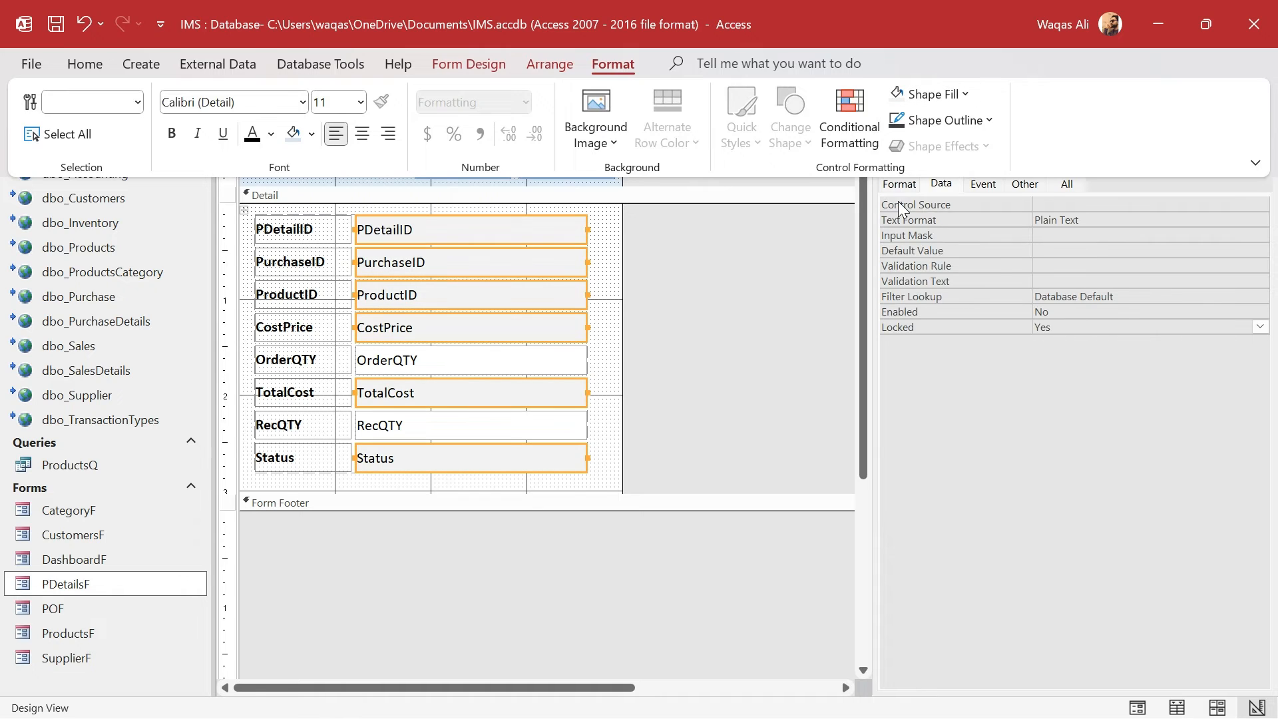
pyautogui.click(654, 313)
pyautogui.click(629, 327)
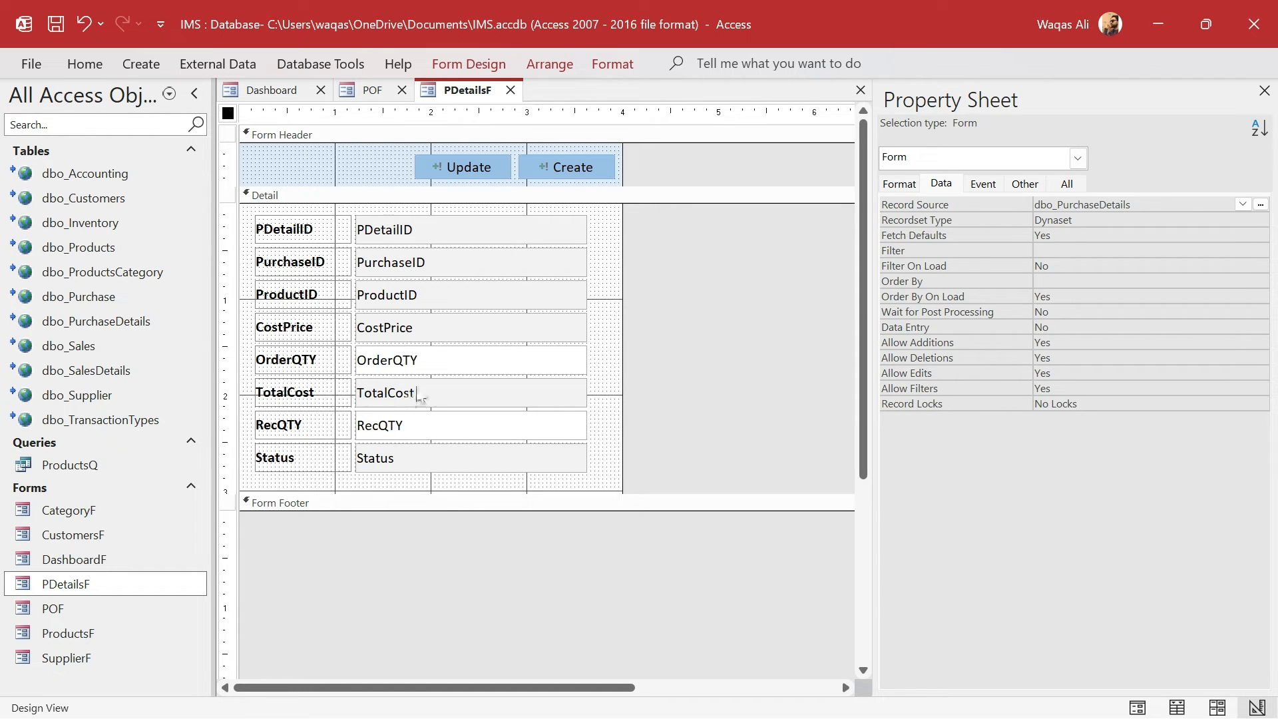
# Reword the first four labels as "P Detail ID:", "Purchase ID:", "Product ID:" and "Cost Price:".
pyautogui.click(296, 229)
pyautogui.click(301, 225)
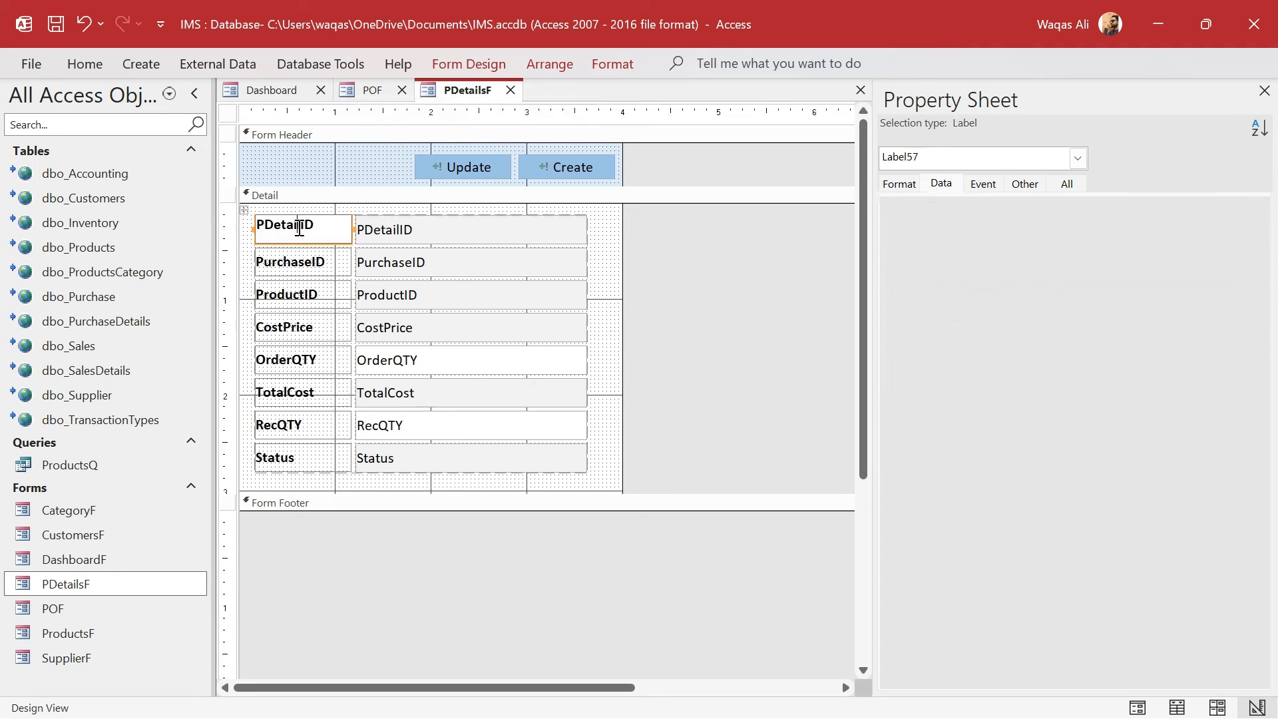
pyautogui.press('BackSpace')
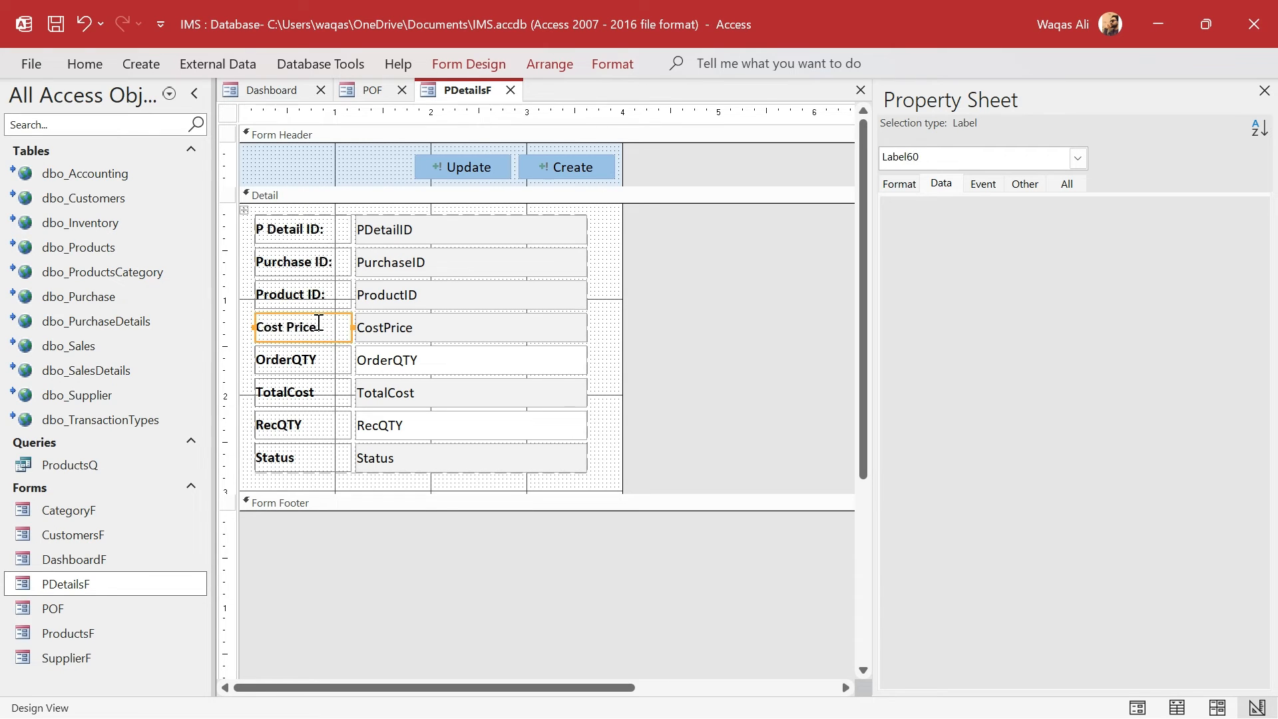
pyautogui.write(':')
# Reword the OrderQTY and TotalCost labels as "Order QTY:" and "Total Cost:".
pyautogui.click(303, 359)
pyautogui.click(296, 358)
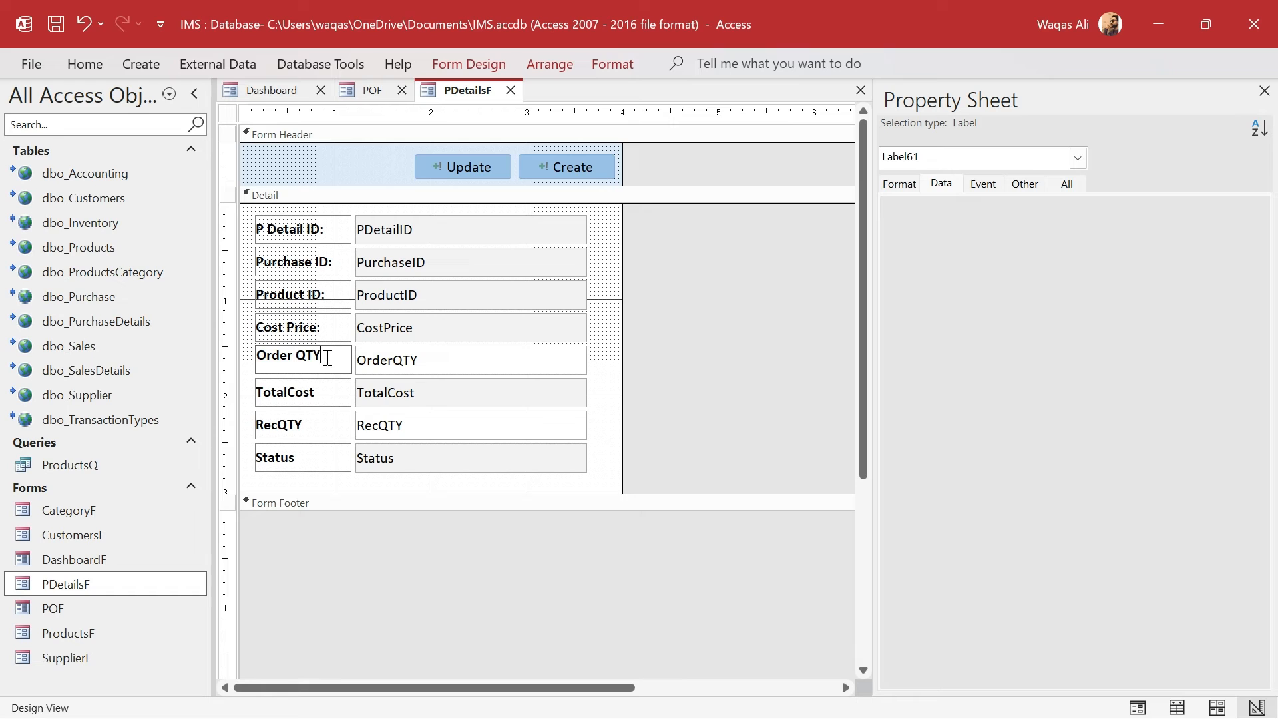
pyautogui.write(':')
pyautogui.press('Return')
pyautogui.click(303, 393)
pyautogui.click(287, 391)
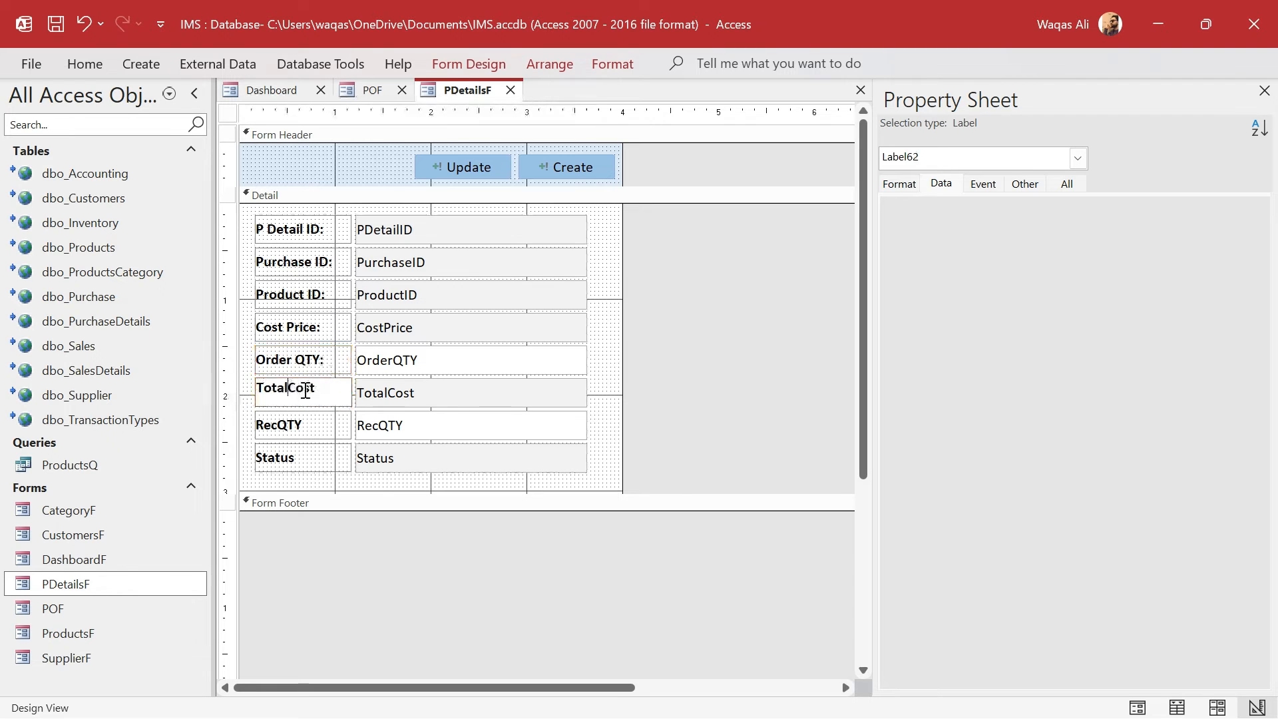
pyautogui.write(':')
pyautogui.press('Return')
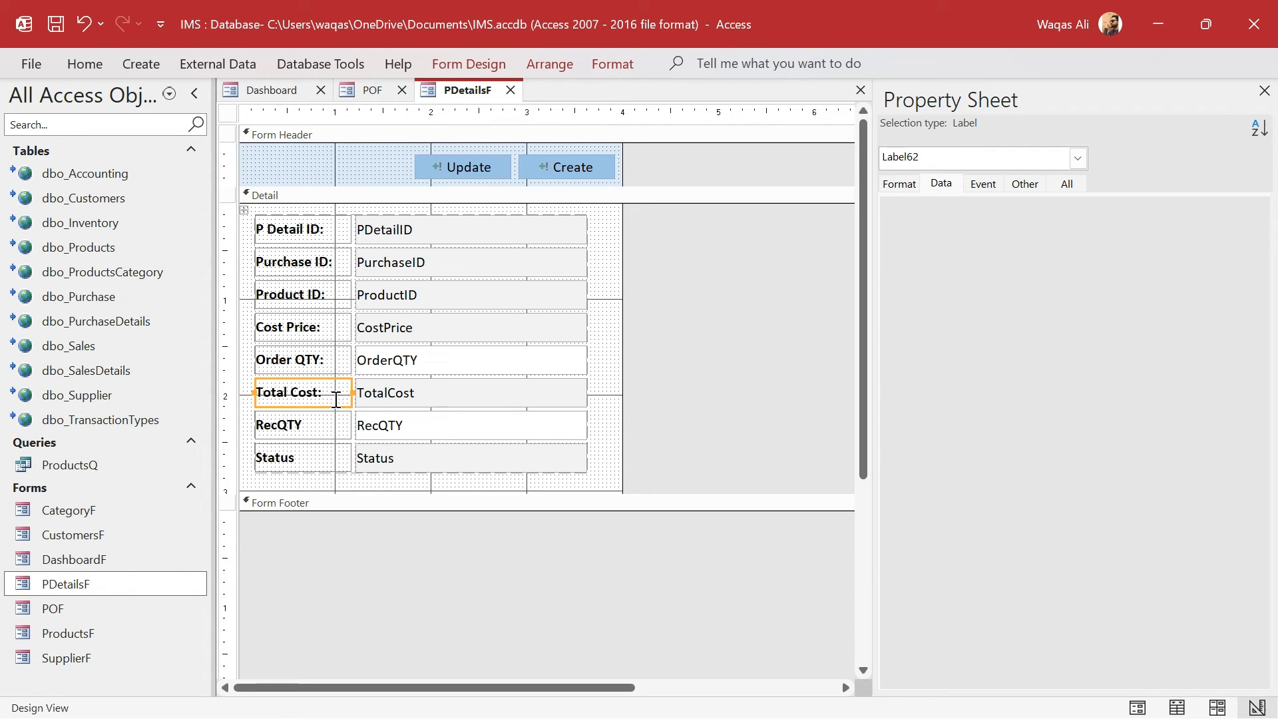
# Reword the RecQTY and Status labels as "Rec QTY:" and "Status:".
pyautogui.click(306, 426)
pyautogui.click(280, 421)
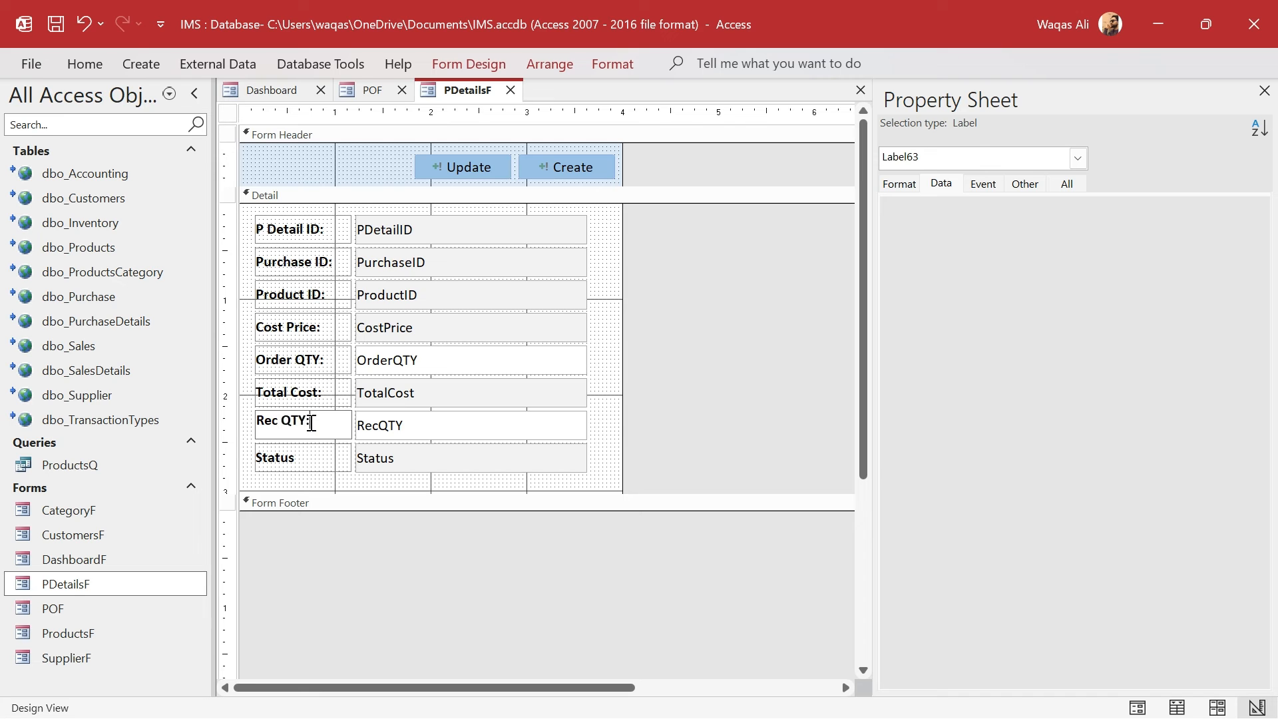
pyautogui.write(':')
pyautogui.press('Return')
pyautogui.click(308, 457)
pyautogui.click(311, 455)
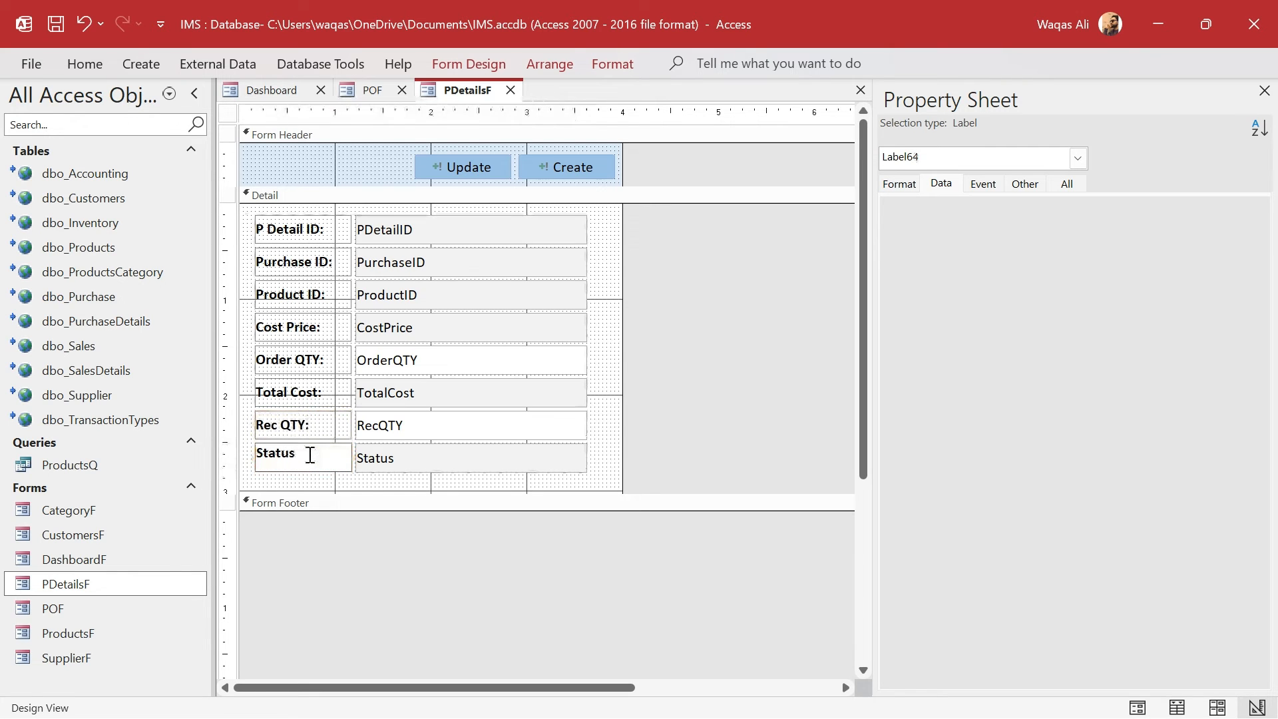
pyautogui.write(':')
pyautogui.press('Return')
# Fill the OrderQTY text box with a light gold theme colour.
pyautogui.click(444, 371)
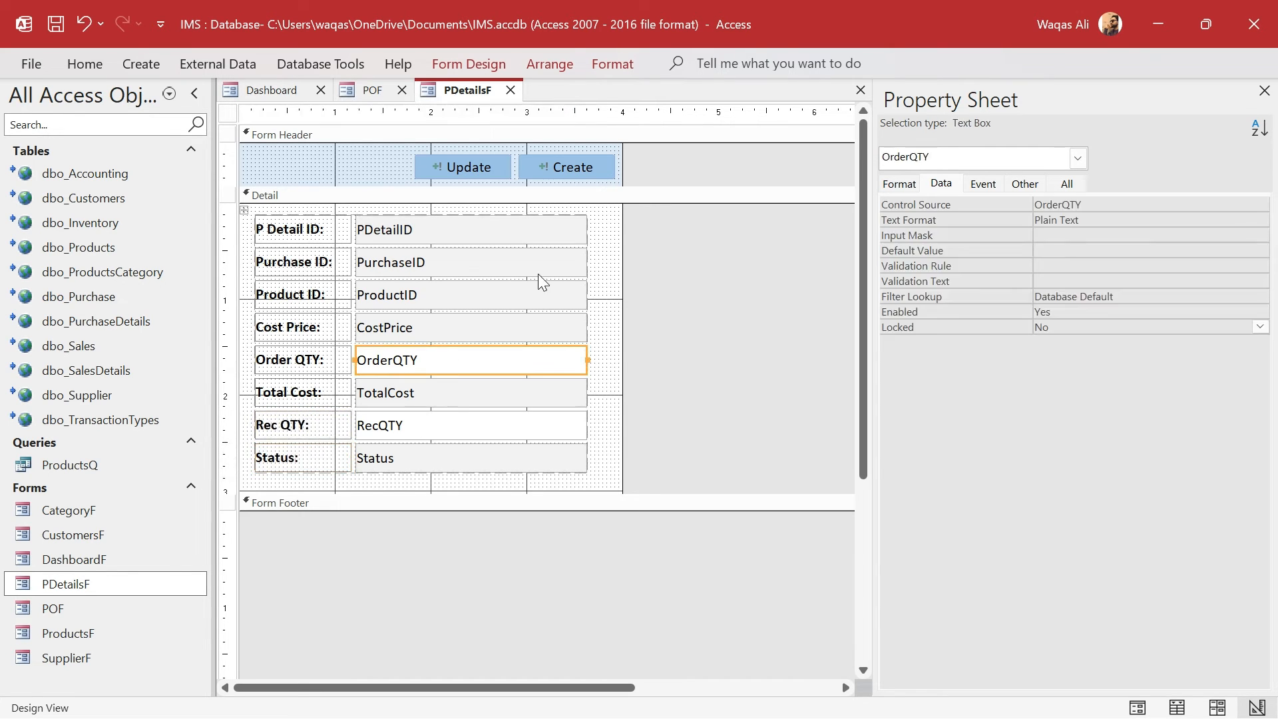
pyautogui.click(613, 64)
pyautogui.click(930, 94)
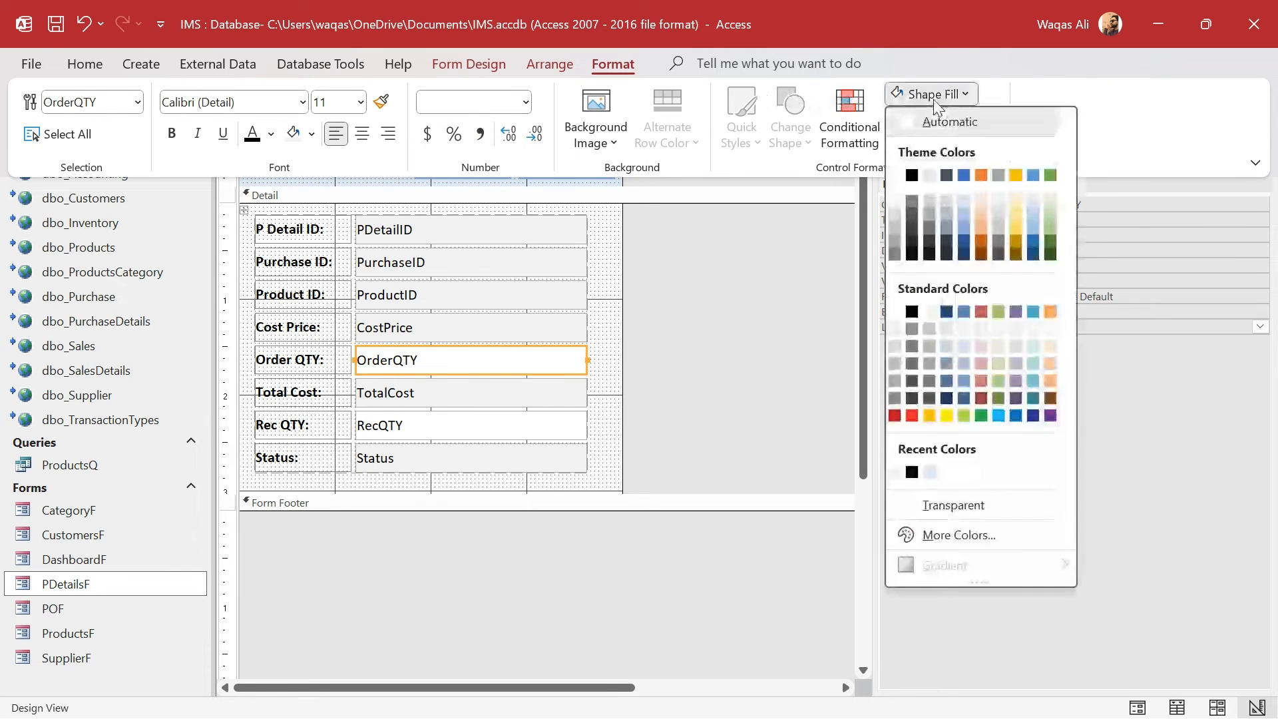
pyautogui.click(1014, 202)
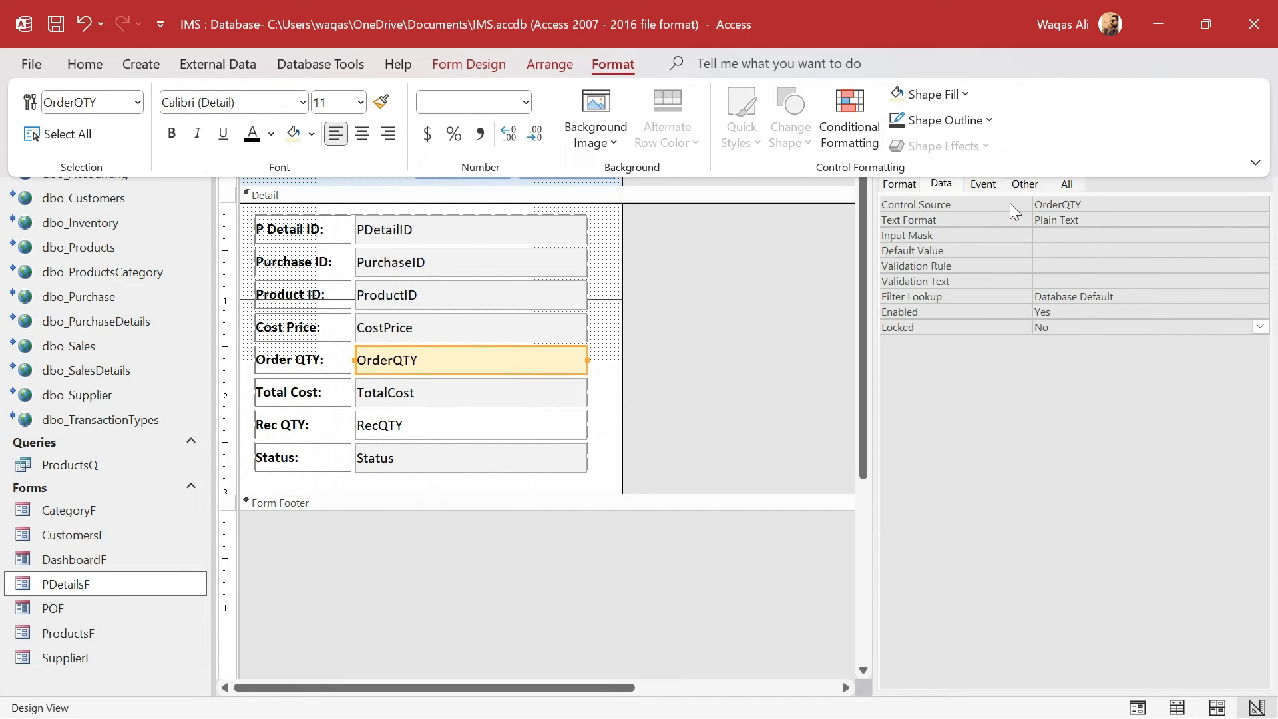
# Fill the RecQTY text box with a light green theme colour.
pyautogui.click(426, 430)
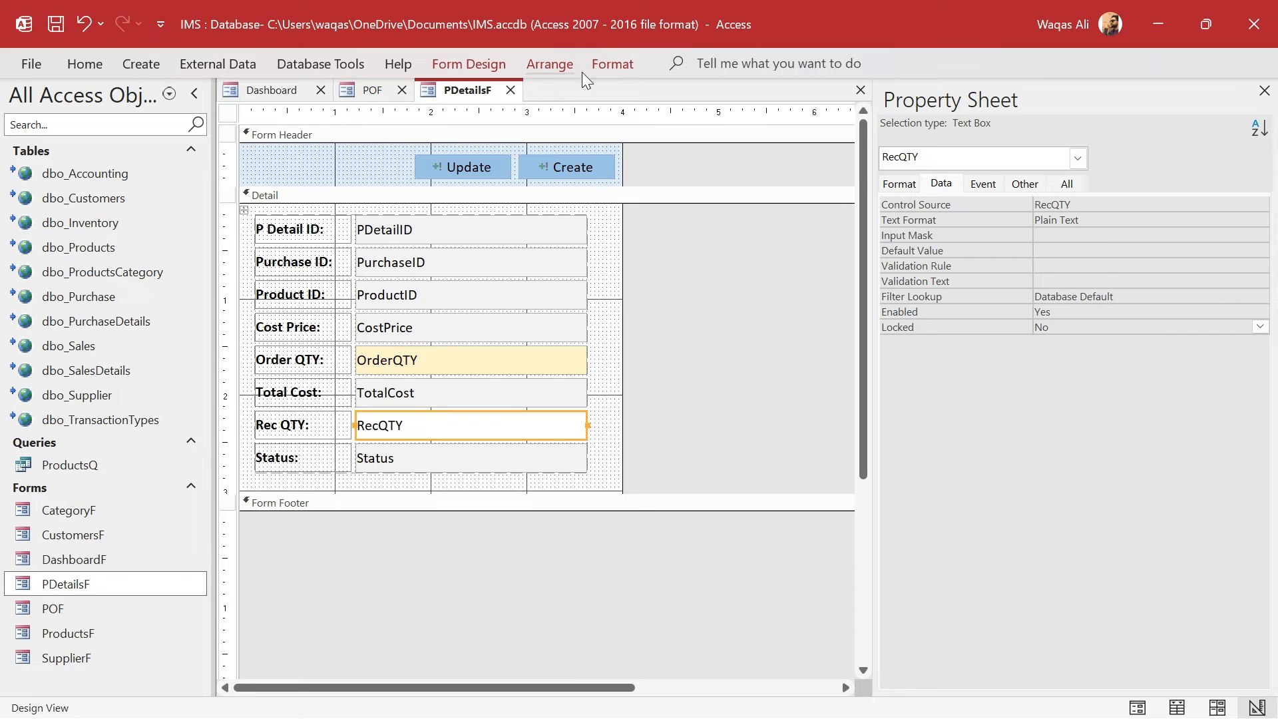
pyautogui.click(609, 64)
pyautogui.click(931, 94)
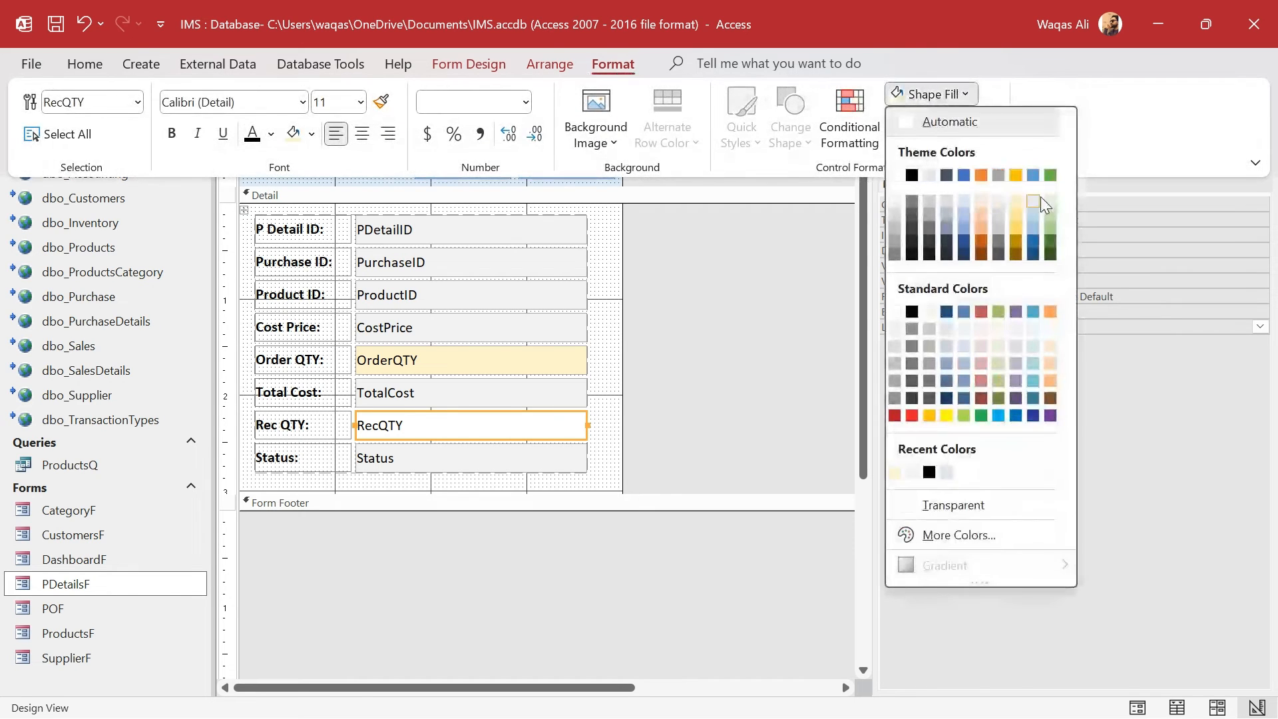
pyautogui.click(1050, 212)
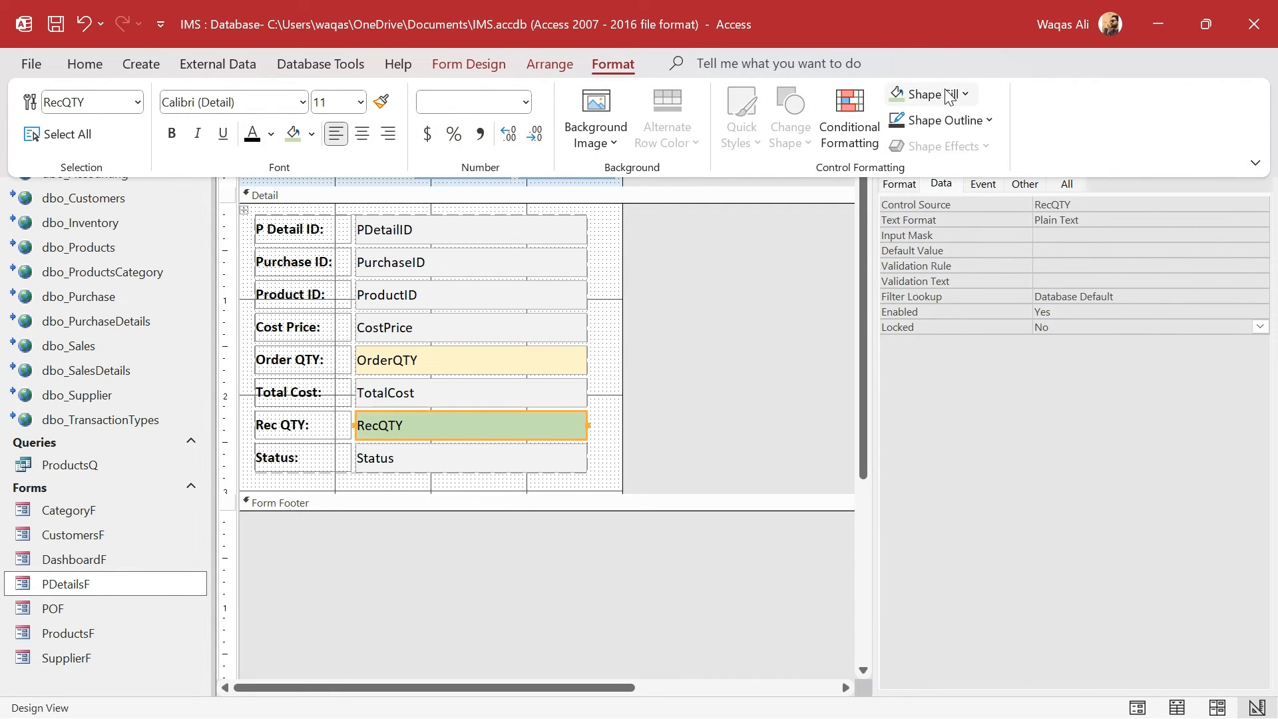
# Change the RecQTY text box fill to a paler green theme colour.
pyautogui.click(932, 94)
pyautogui.click(1051, 199)
pyautogui.click(765, 326)
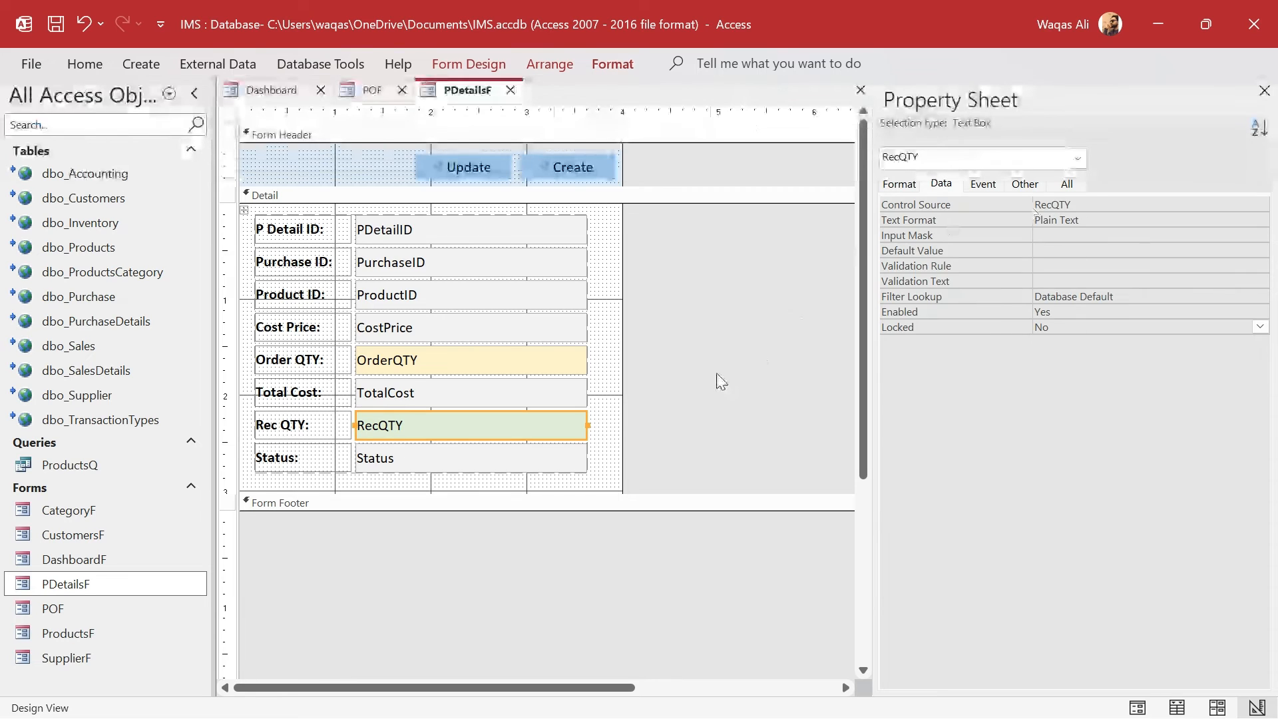
# Shift the Update and Create header buttons leftward and narrow the PDetailsF form to about 3.8 inches.
pyautogui.moveTo(617, 160); pyautogui.dragTo(453, 167)
pyautogui.click(655, 167)
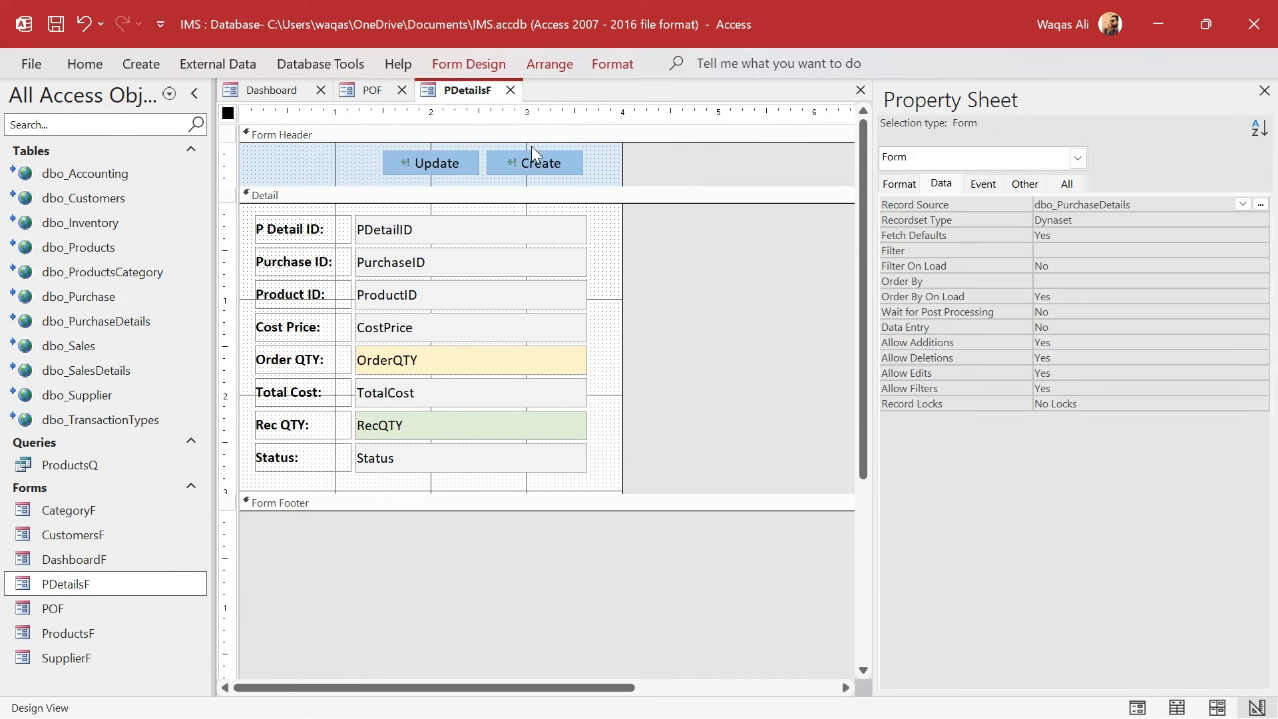
pyautogui.moveTo(662, 171); pyautogui.dragTo(426, 166)
pyautogui.moveTo(626, 171); pyautogui.dragTo(602, 168)
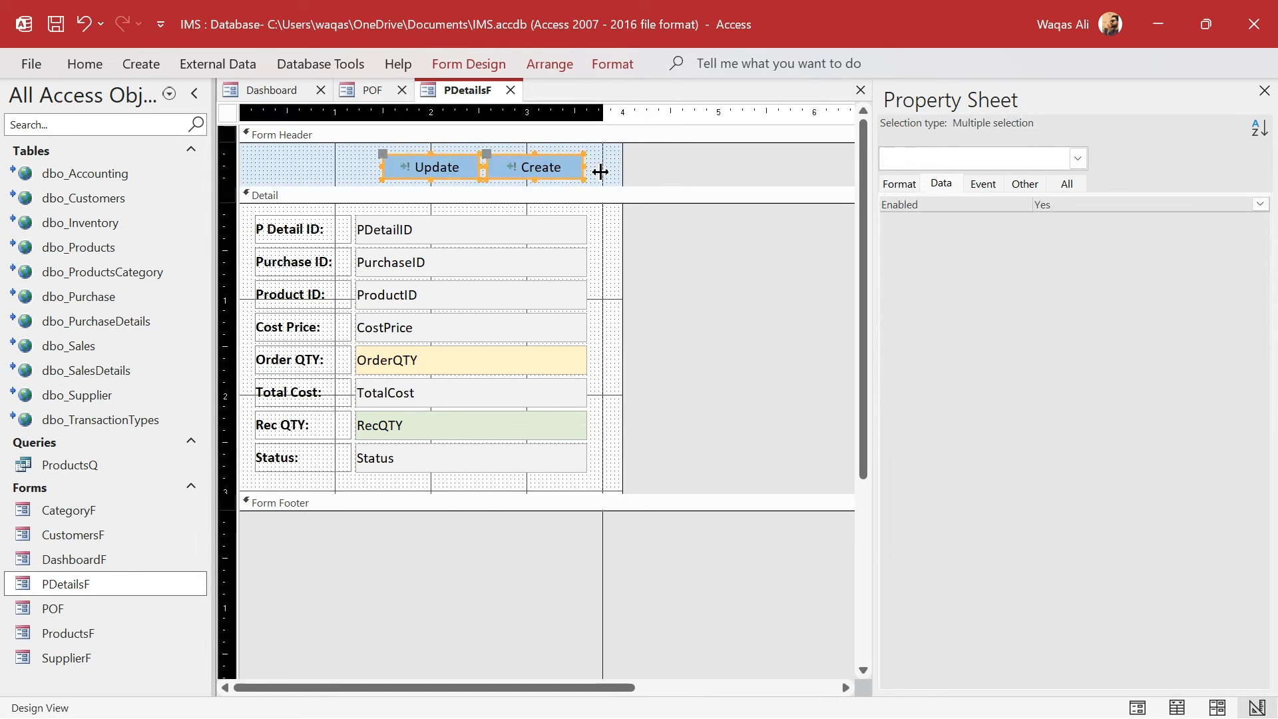
# Open the Create button's On Click event procedure and delete the Supplier, Contact, Email and Status assignments after rsCreate.AddNew.
pyautogui.click(544, 174)
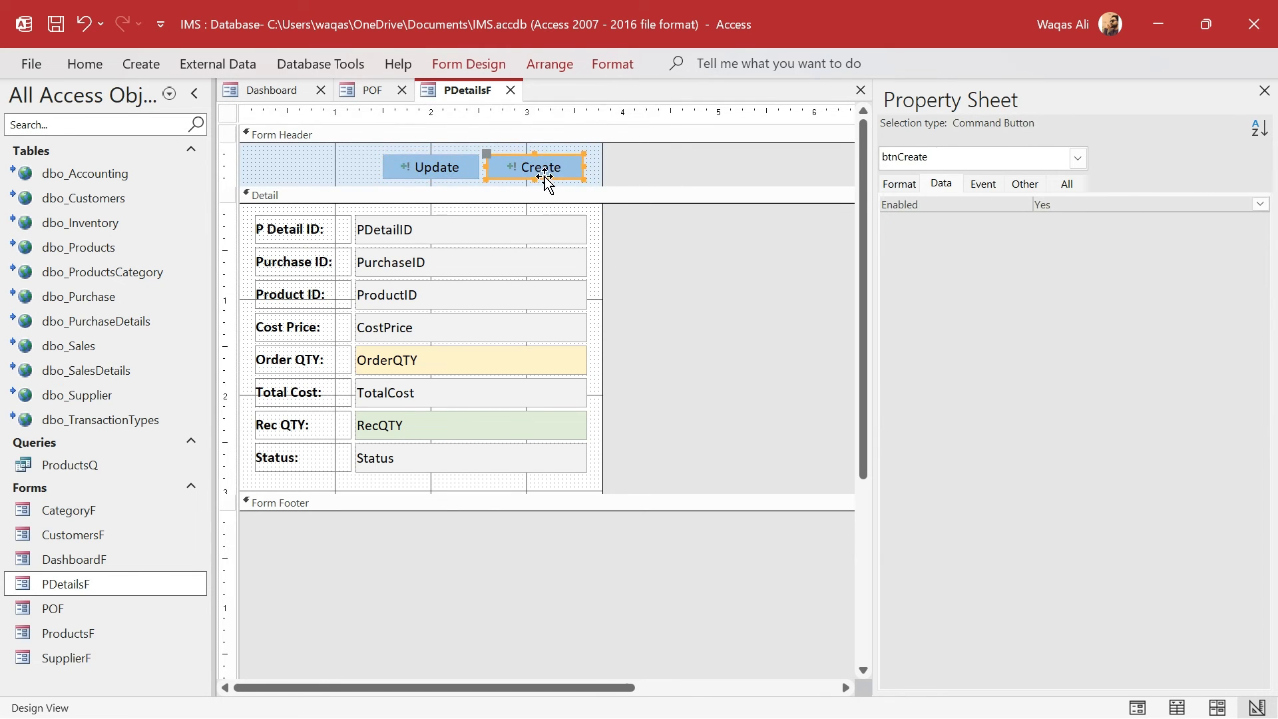
pyautogui.click(984, 184)
pyautogui.click(1261, 204)
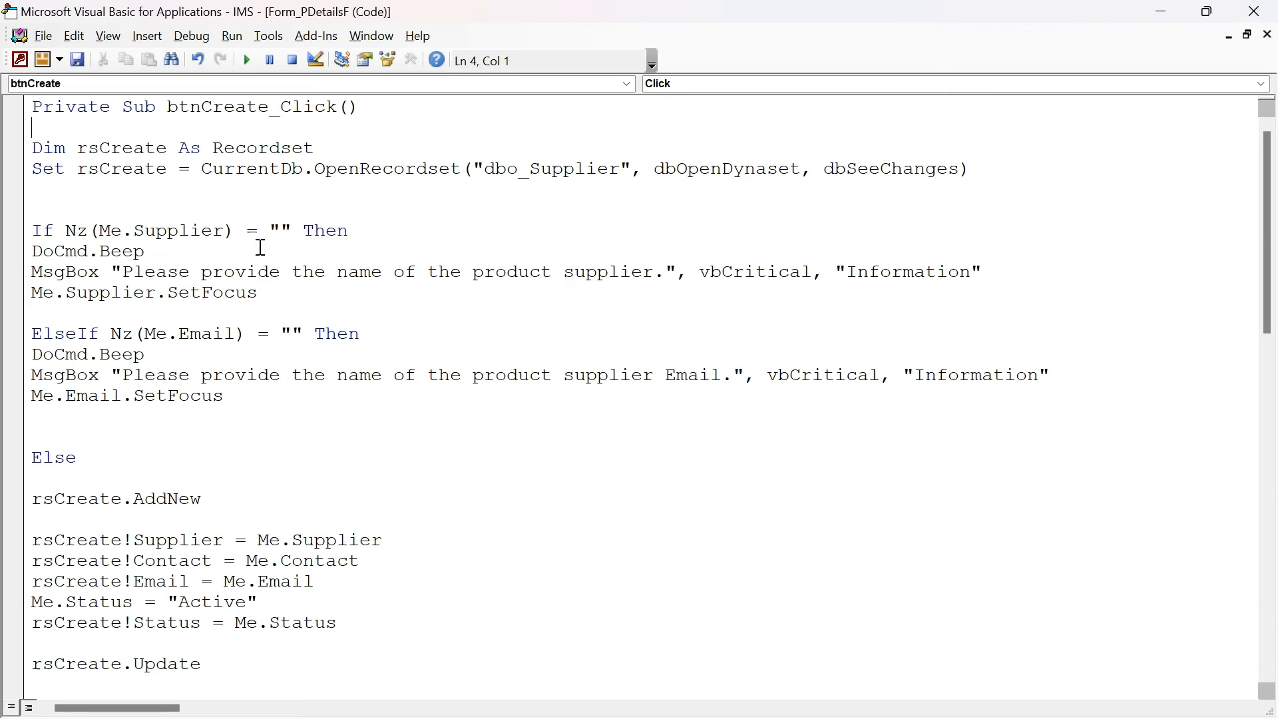
pyautogui.scroll(-1, 158, 486)
pyautogui.moveTo(342, 553); pyautogui.dragTo(28, 474)
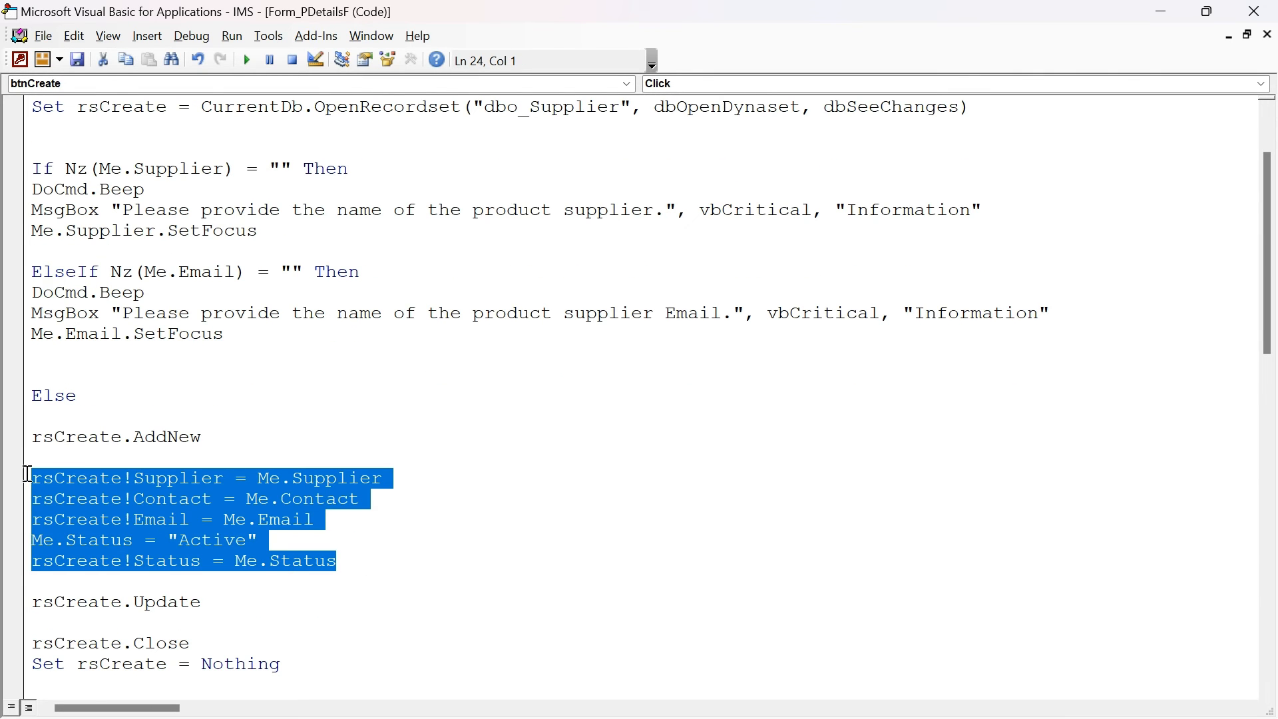
pyautogui.press('Delete')
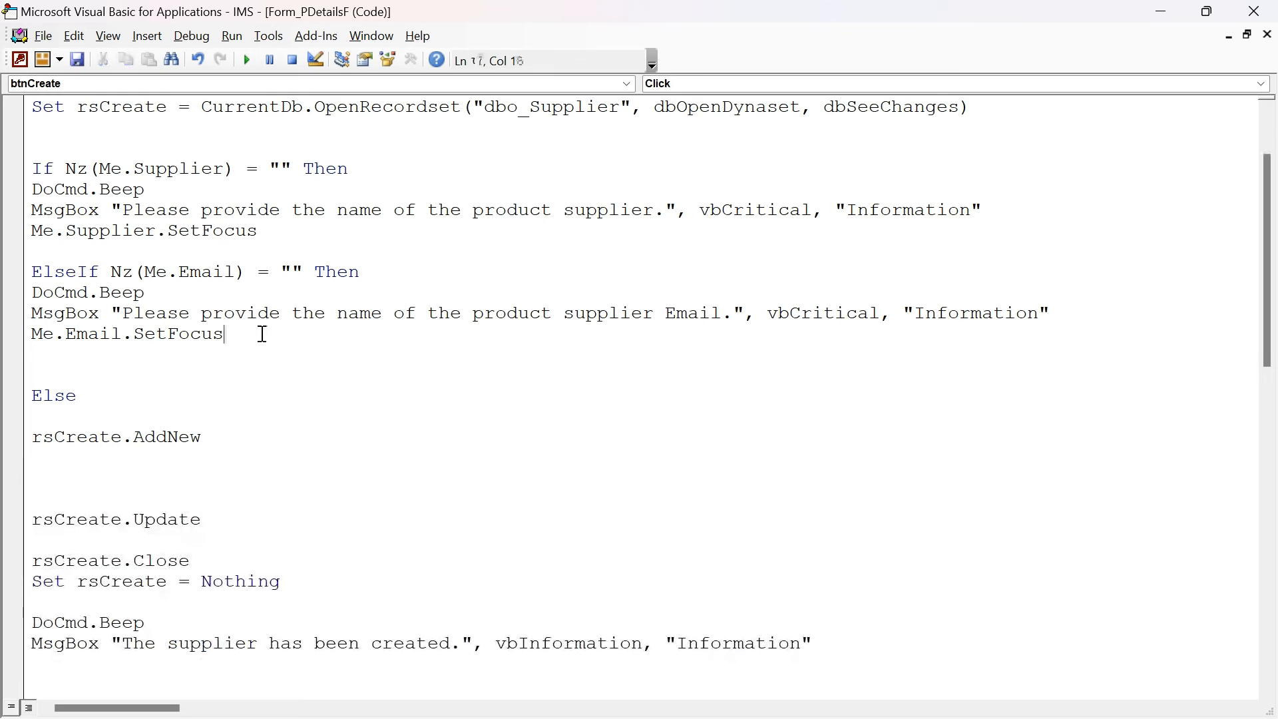
# Delete the ElseIf block that validates Me.Email in btnCreate_Click, along with the extra blank lines.
pyautogui.moveTo(259, 334); pyautogui.dragTo(37, 274)
pyautogui.press('Delete')
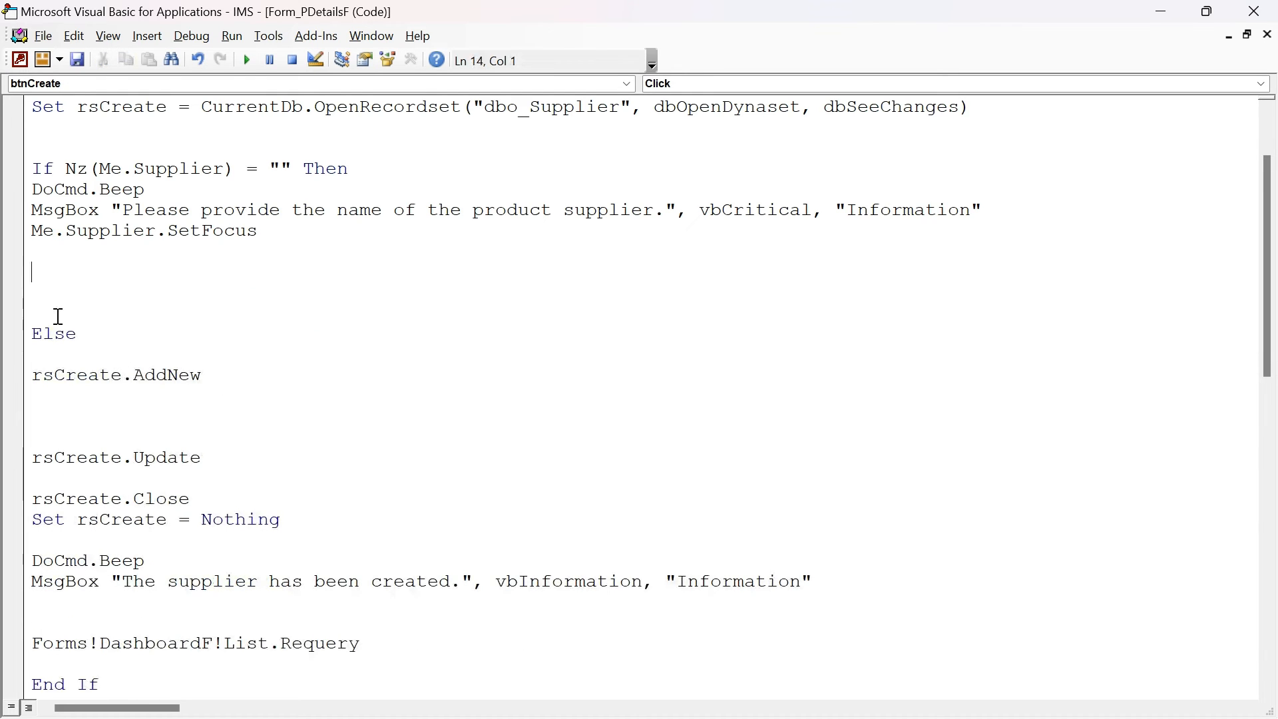
pyautogui.click(56, 321)
pyautogui.press('BackSpace')
pyautogui.press('BackSpace')
# Delete the supplier field assignments after rsUpdate.Edit in btnUpdate_Click and close the code editor.
pyautogui.scroll(-11, 135, 460)
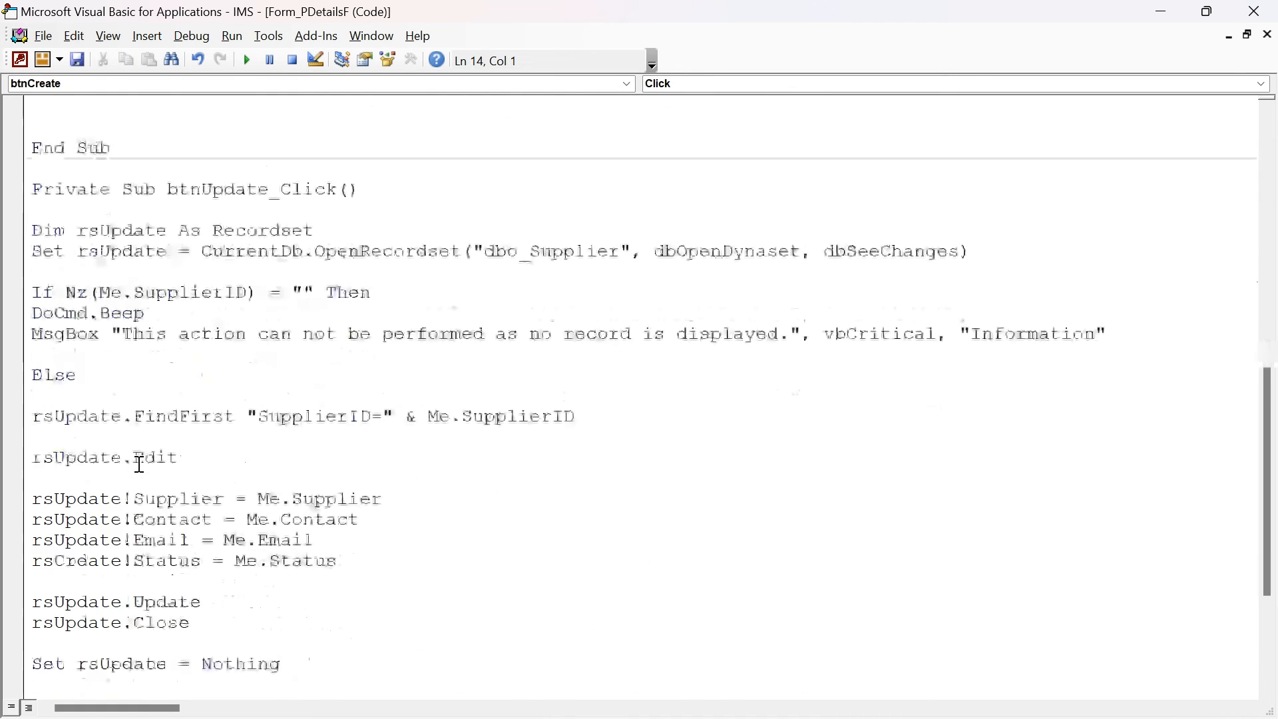
pyautogui.moveTo(338, 500); pyautogui.dragTo(32, 436)
pyautogui.press('Delete')
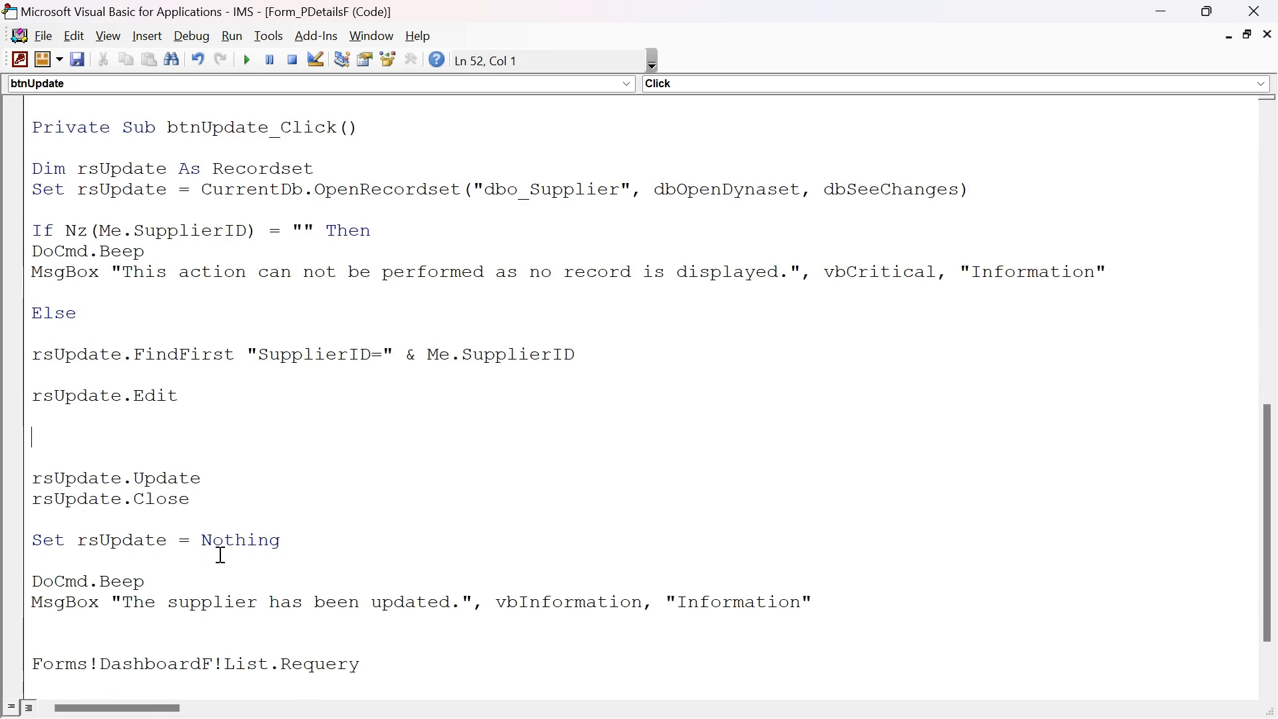
pyautogui.press('BackSpace')
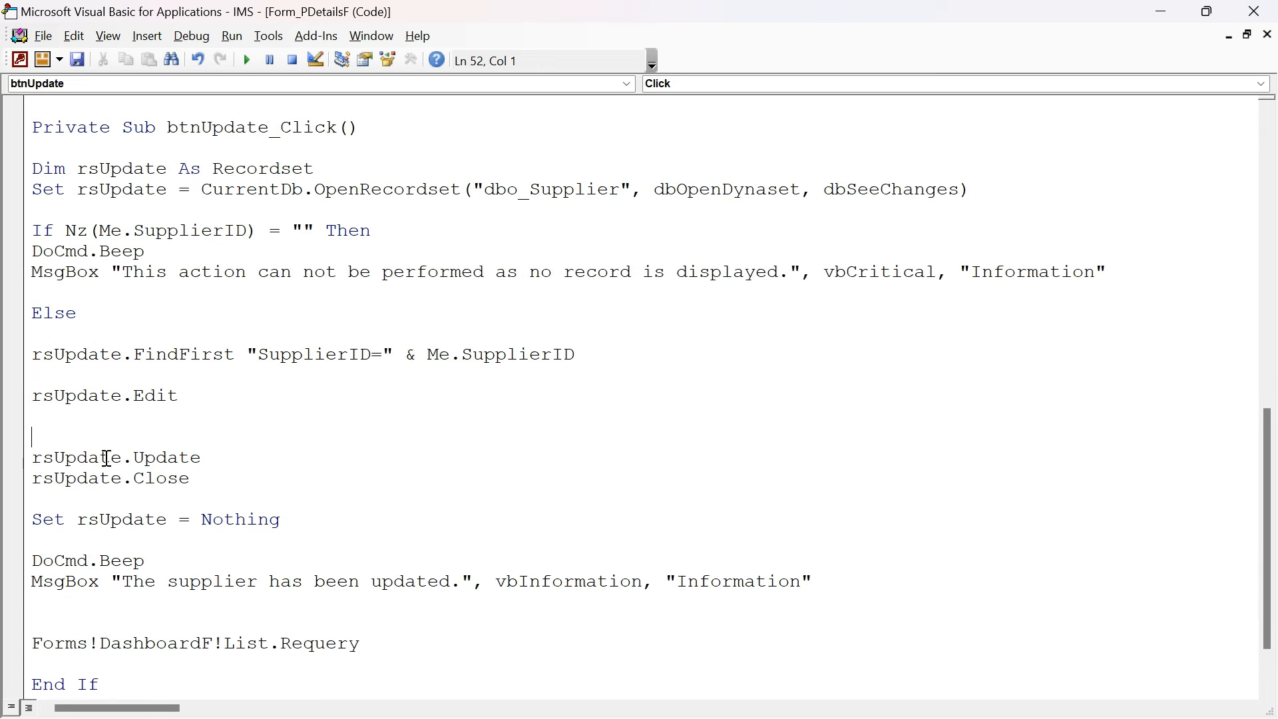
pyautogui.scroll(-1, 215, 466)
pyautogui.scroll(13, 220, 464)
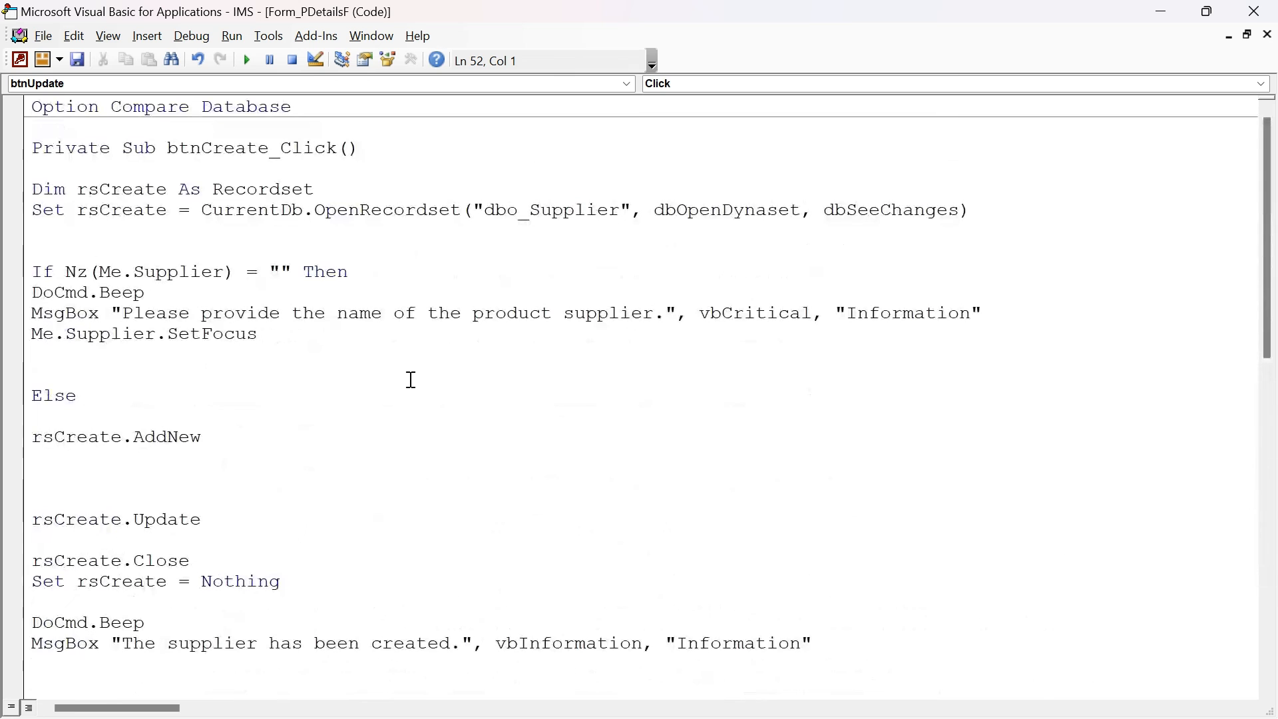
pyautogui.click(1256, 10)
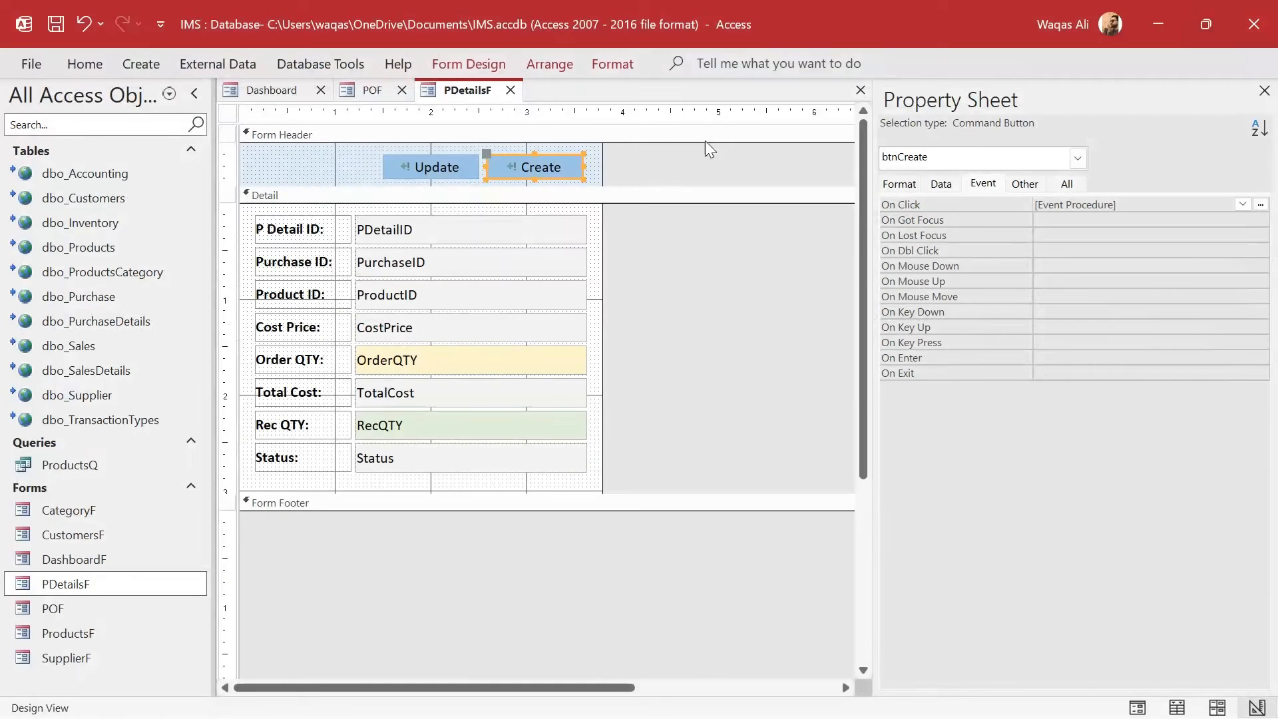
# Save and close the PDetailsF form, and reopen it in Design View.
pyautogui.rightClick(467, 93)
pyautogui.click(491, 103)
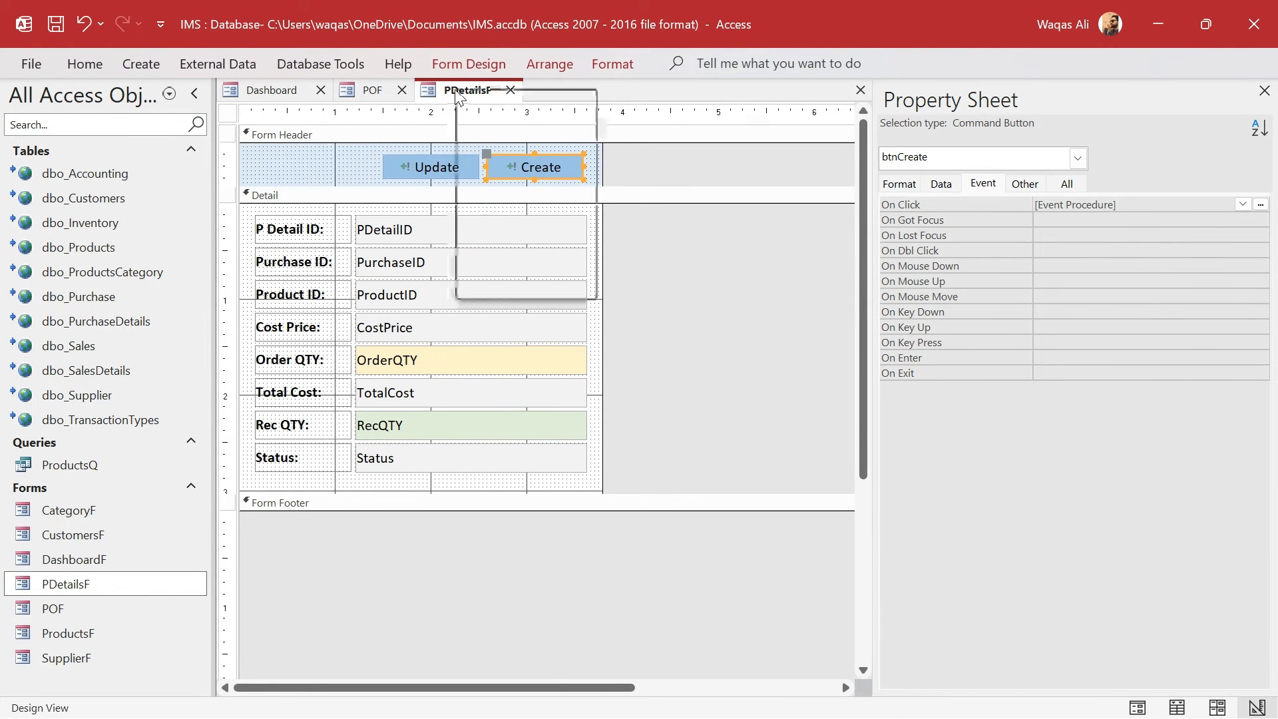
pyautogui.click(510, 91)
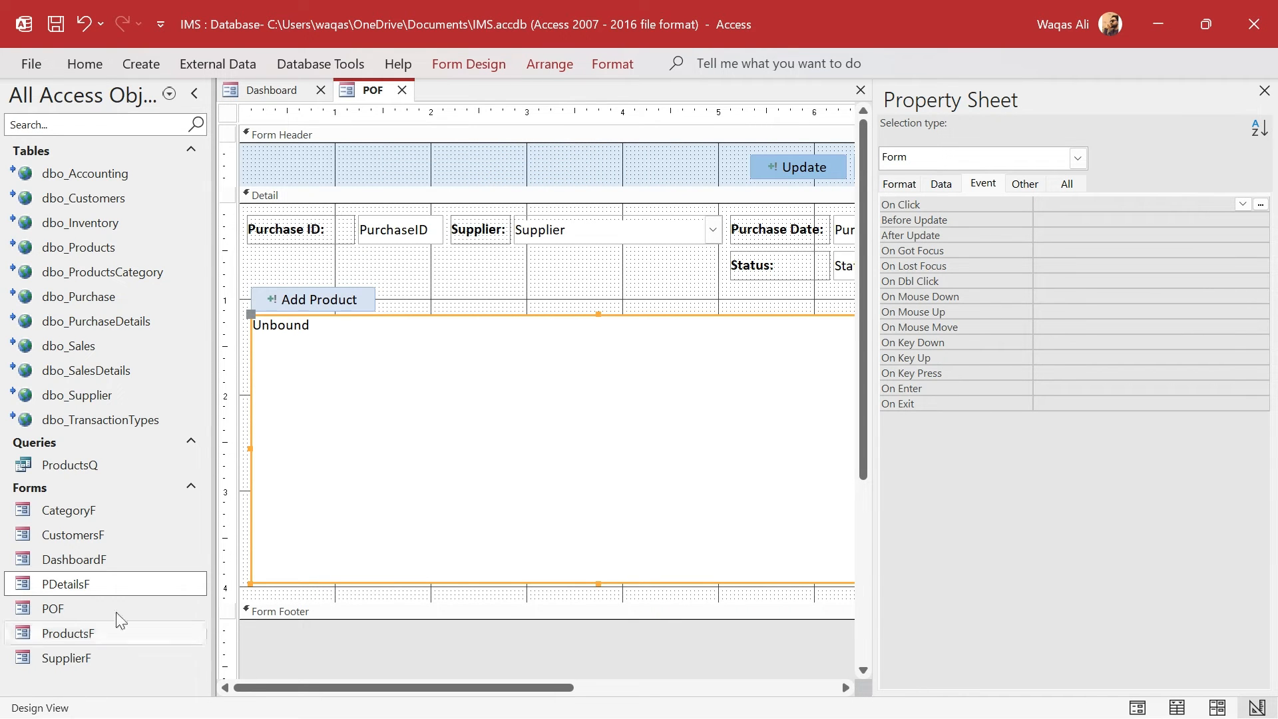
pyautogui.rightClick(83, 587)
pyautogui.click(162, 329)
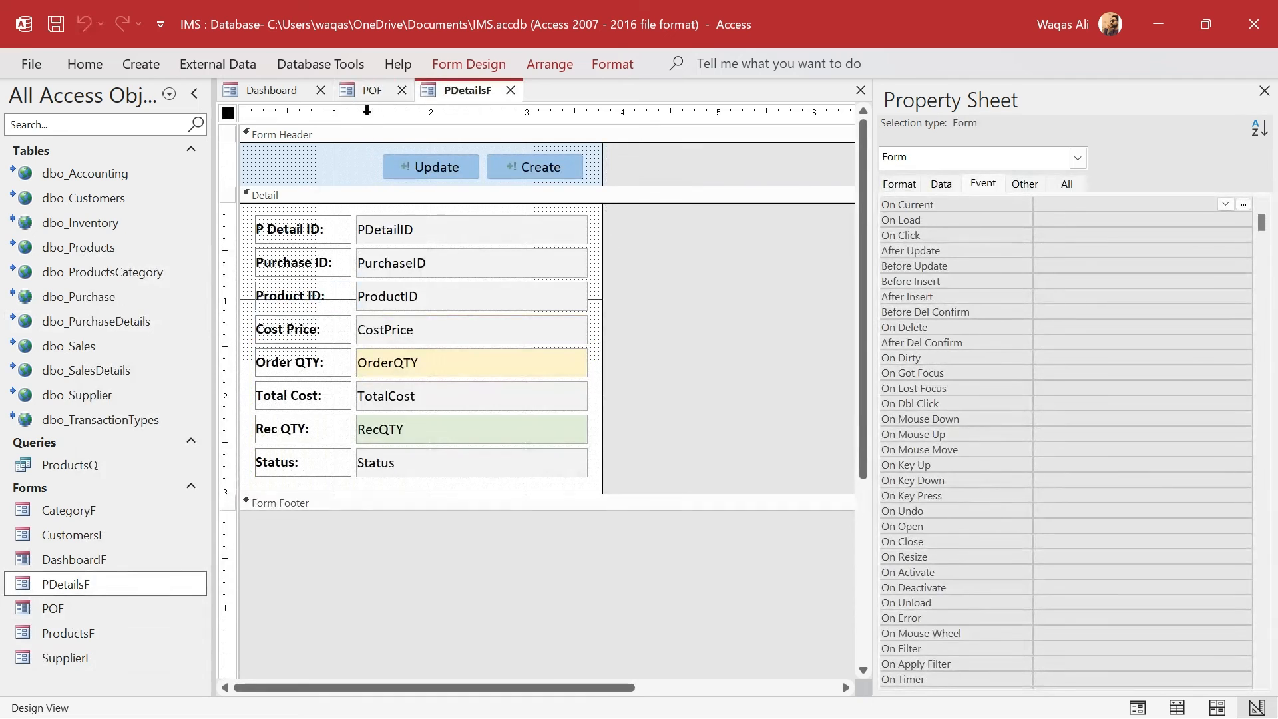
# Widen the design area of the POF form and clear the form's Record Source.
pyautogui.click(371, 90)
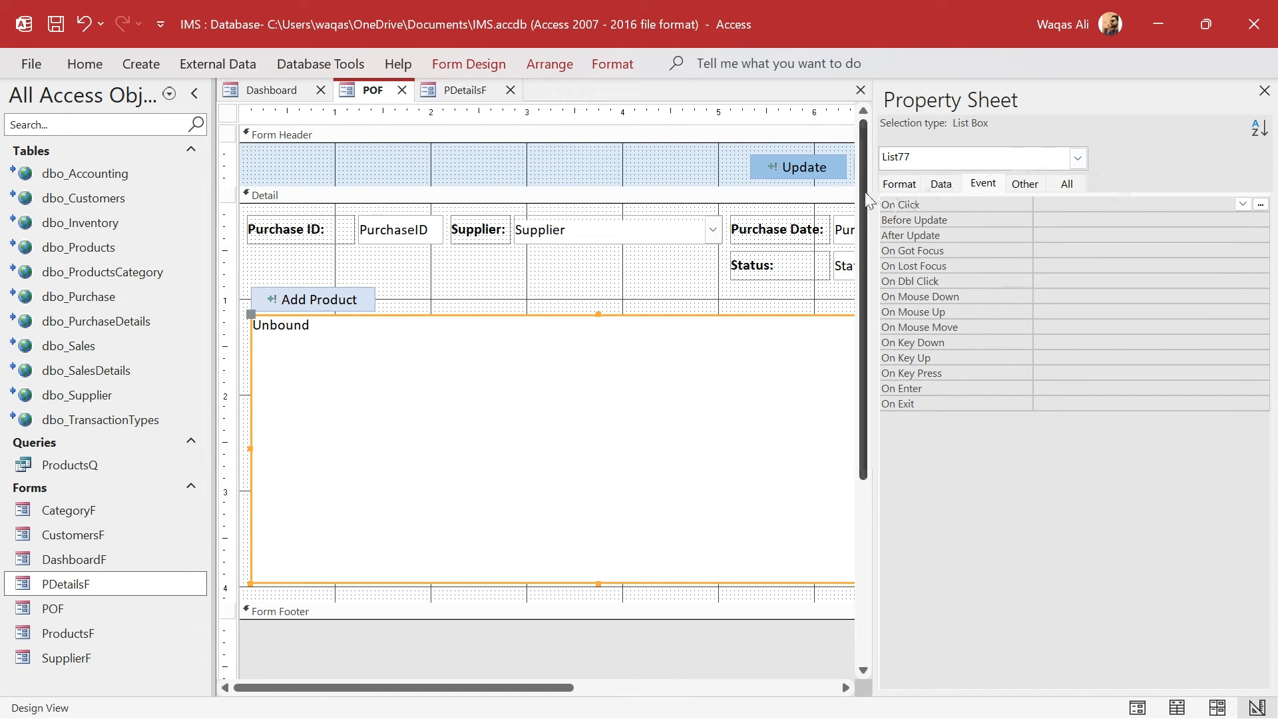
pyautogui.moveTo(874, 200); pyautogui.dragTo(1019, 216)
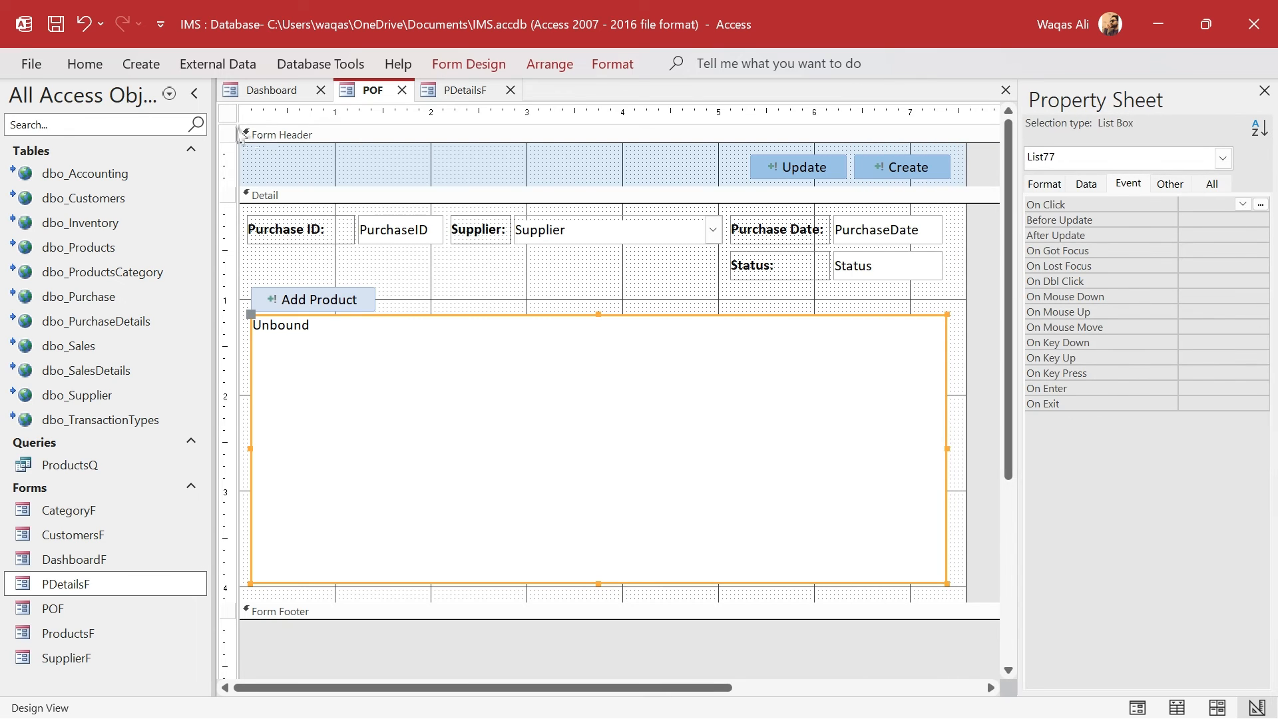
pyautogui.click(228, 113)
pyautogui.click(1085, 185)
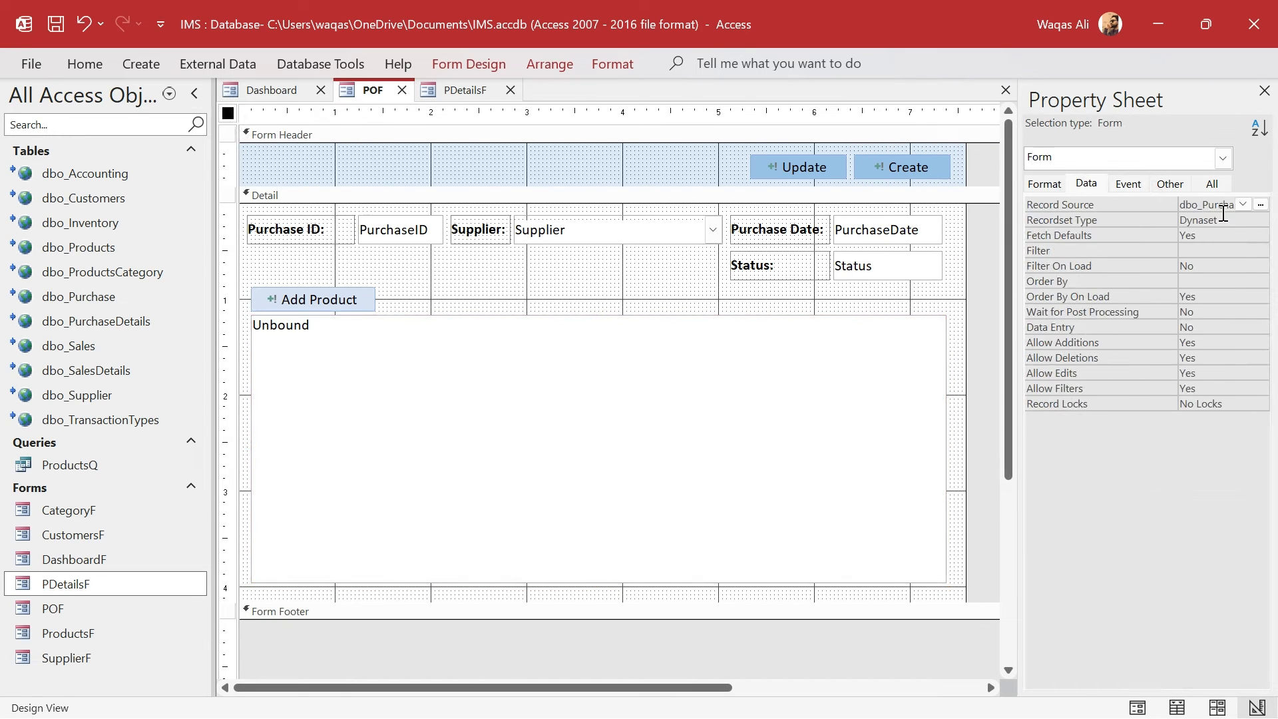
pyautogui.click(1208, 220)
pyautogui.press('Up')
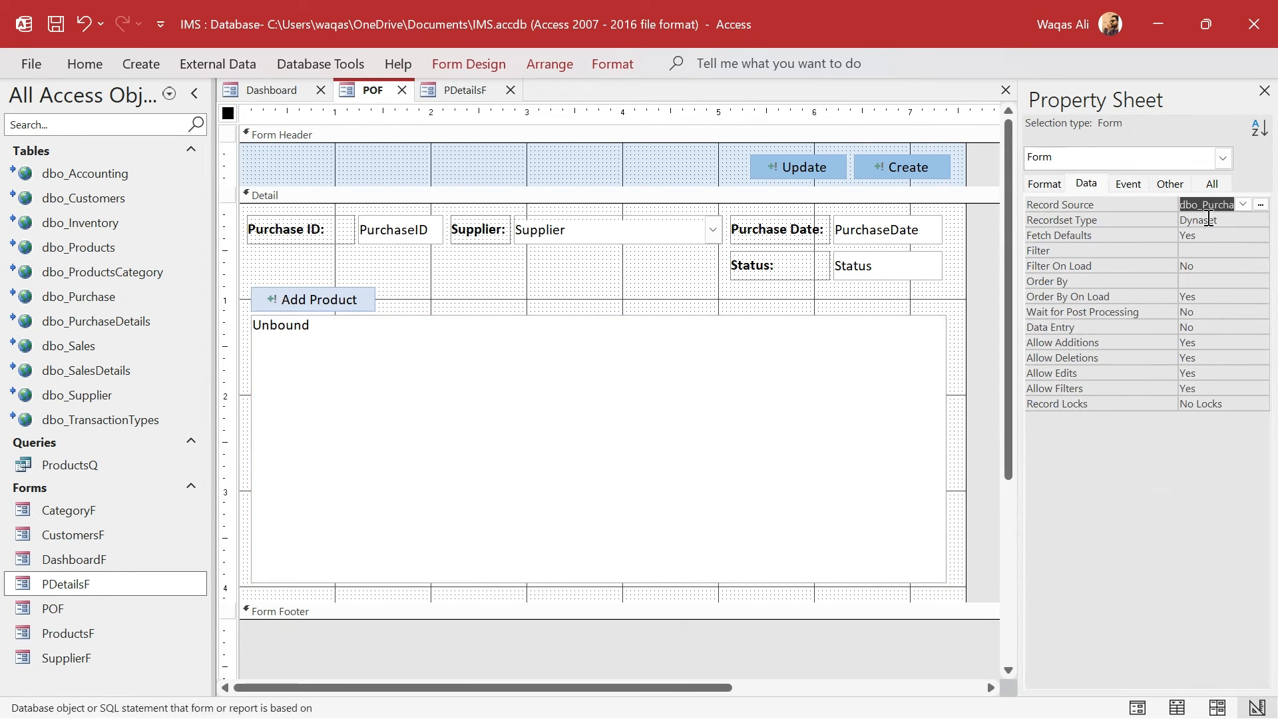
pyautogui.press('Delete')
pyautogui.press('Down')
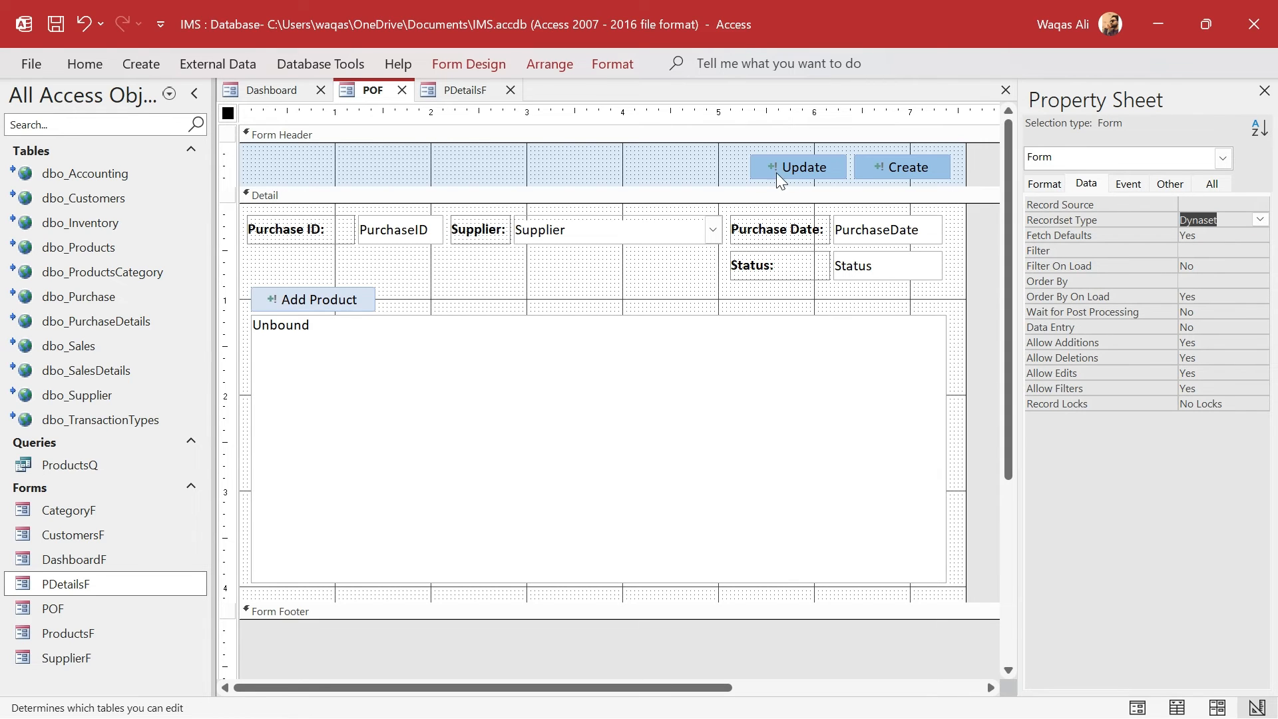
# Unbind the Supplier combo box and the PurchaseID text box by clearing their field names.
pyautogui.click(552, 230)
pyautogui.doubleClick(555, 229)
pyautogui.press('Delete')
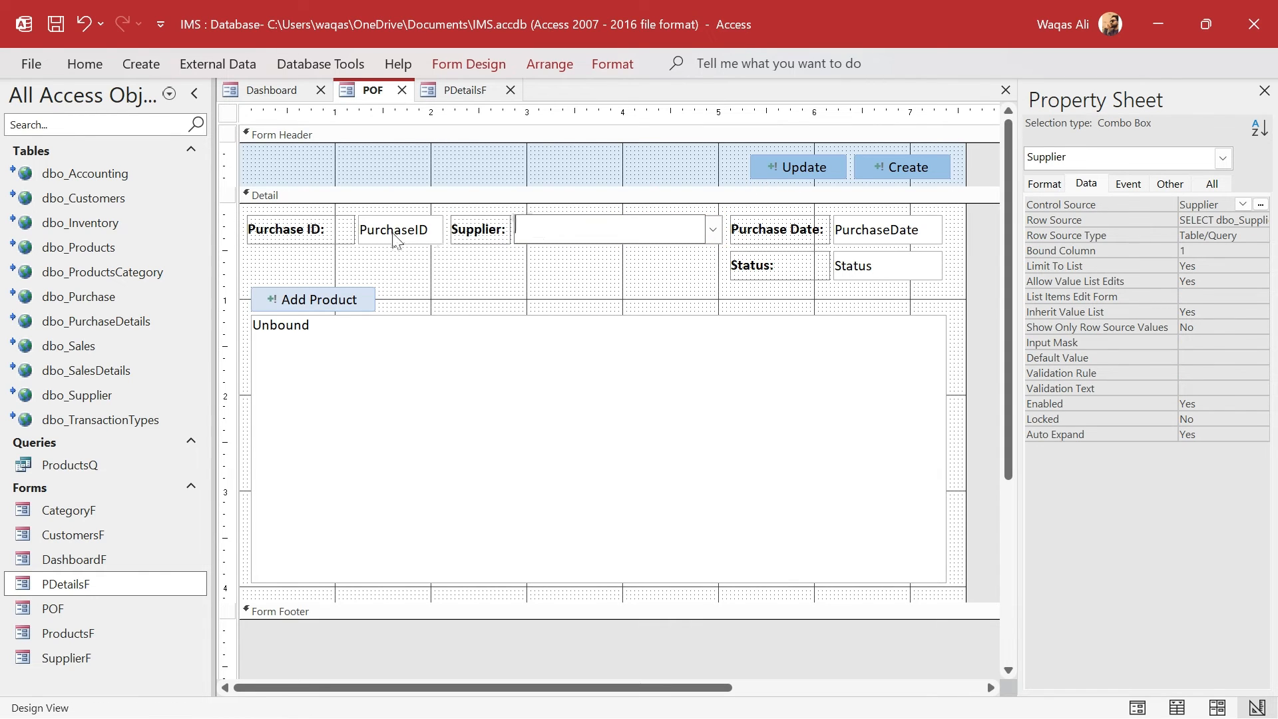
pyautogui.click(394, 231)
pyautogui.doubleClick(394, 232)
pyautogui.press('Delete')
# Unbind the PurchaseDate and Status text boxes by clearing their field names.
pyautogui.click(884, 240)
pyautogui.doubleClick(884, 240)
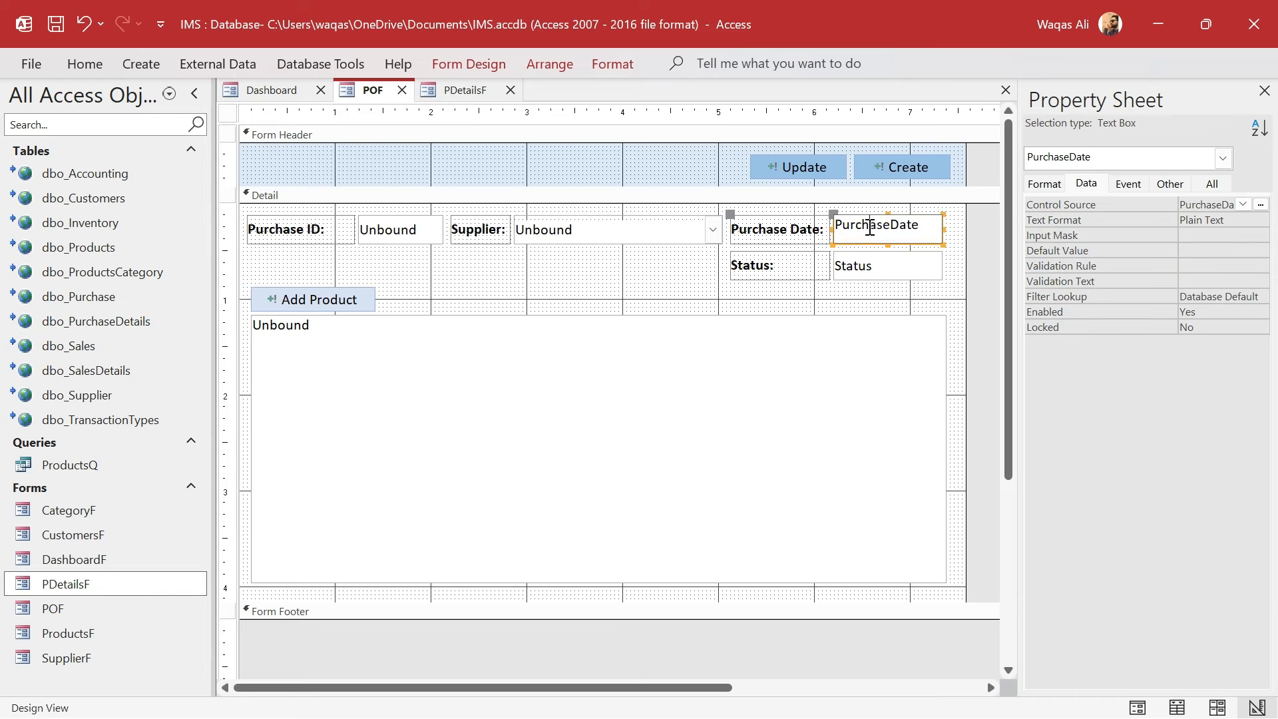
pyautogui.press('Delete')
pyautogui.click(863, 269)
pyautogui.doubleClick(863, 270)
pyautogui.press('Delete')
pyautogui.click(631, 290)
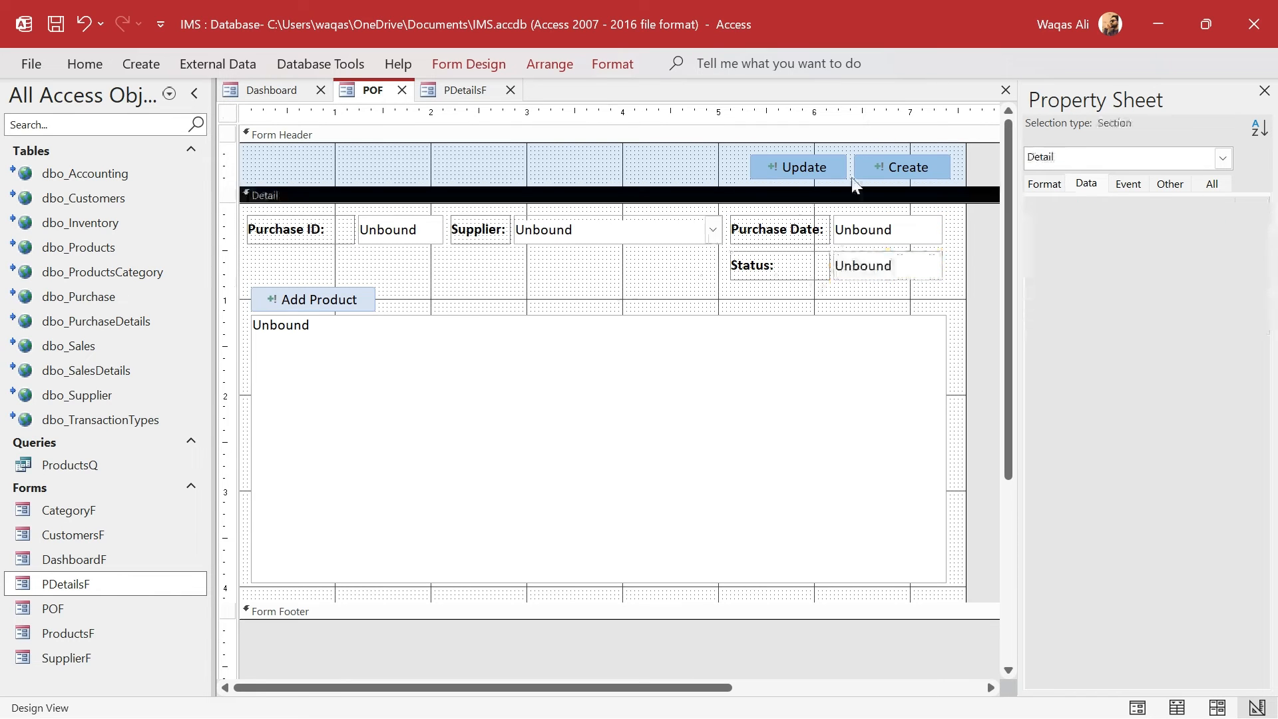
# Add a "Confirm Order" button beside Update in the POF form header, copying the existing button style.
pyautogui.click(760, 173)
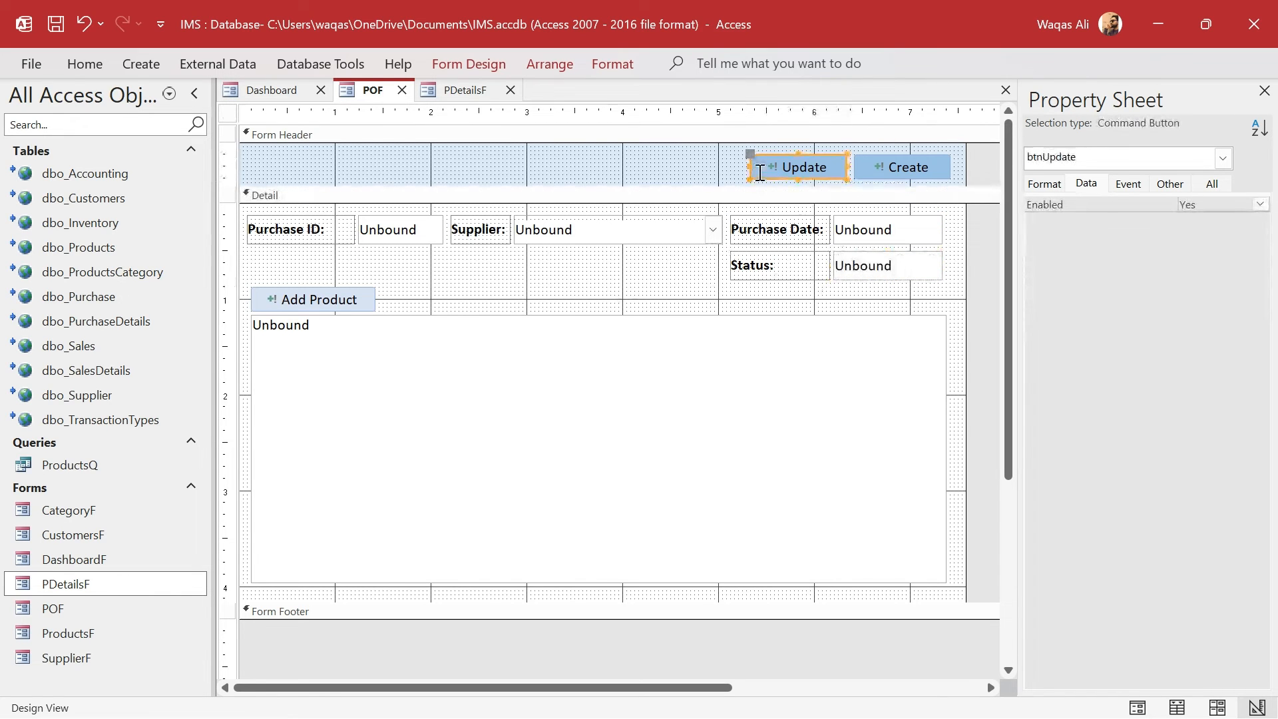
pyautogui.hotkey('ctrl', 'v')
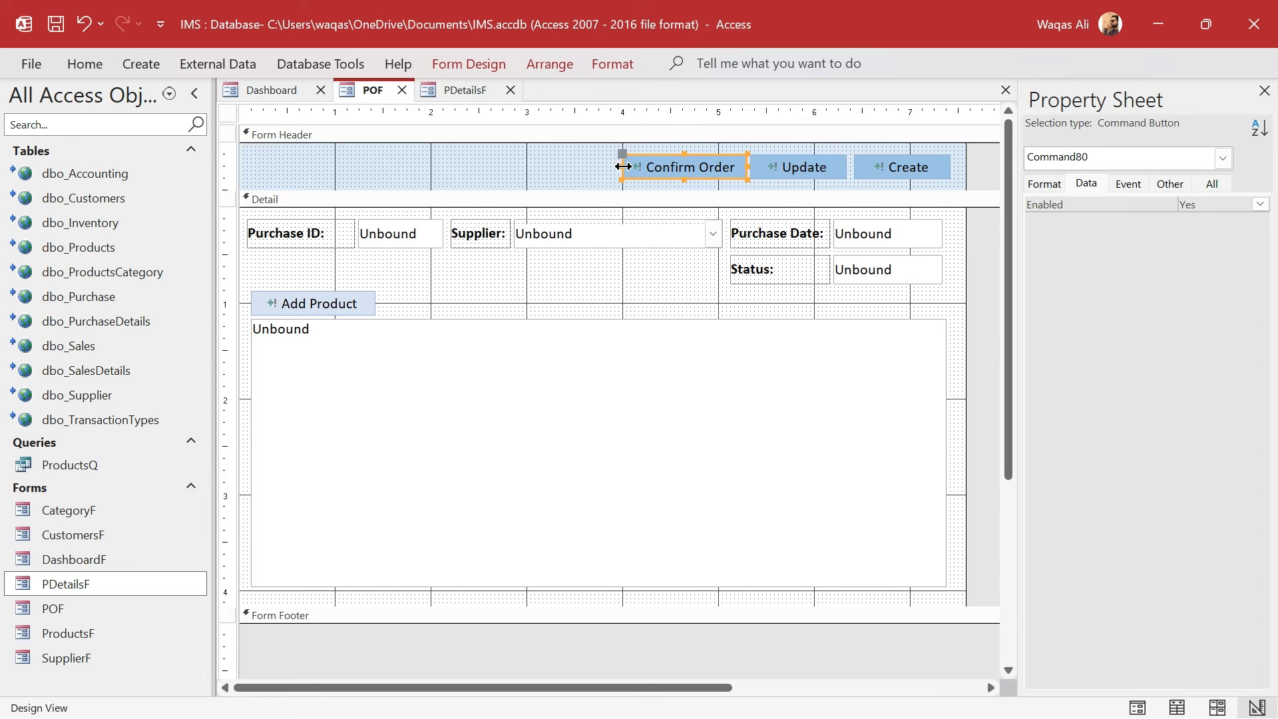
# Add a wider button captioned "Mark it Complete" beside Confirm Order and shrink the form header's height around the buttons.
pyautogui.moveTo(624, 167); pyautogui.dragTo(430, 166)
pyautogui.hotkey('ctrl', 'v')
pyautogui.moveTo(583, 168); pyautogui.dragTo(485, 164)
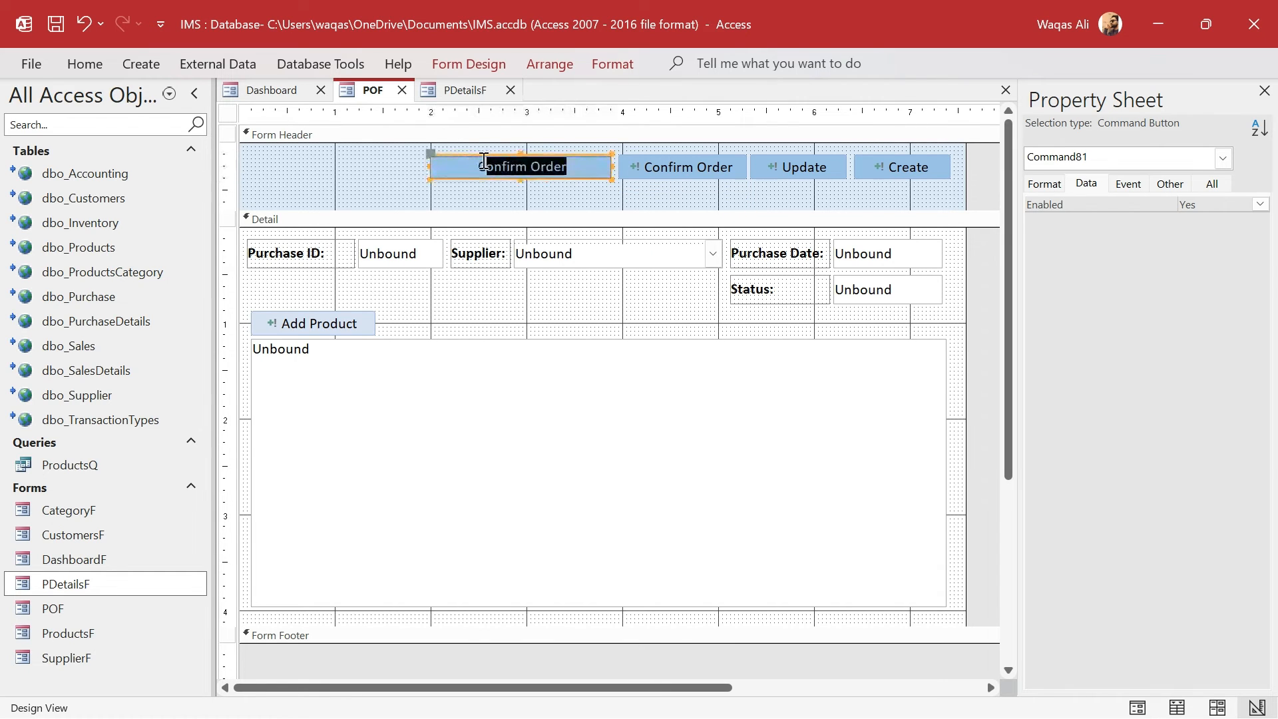
pyautogui.write('Mar')
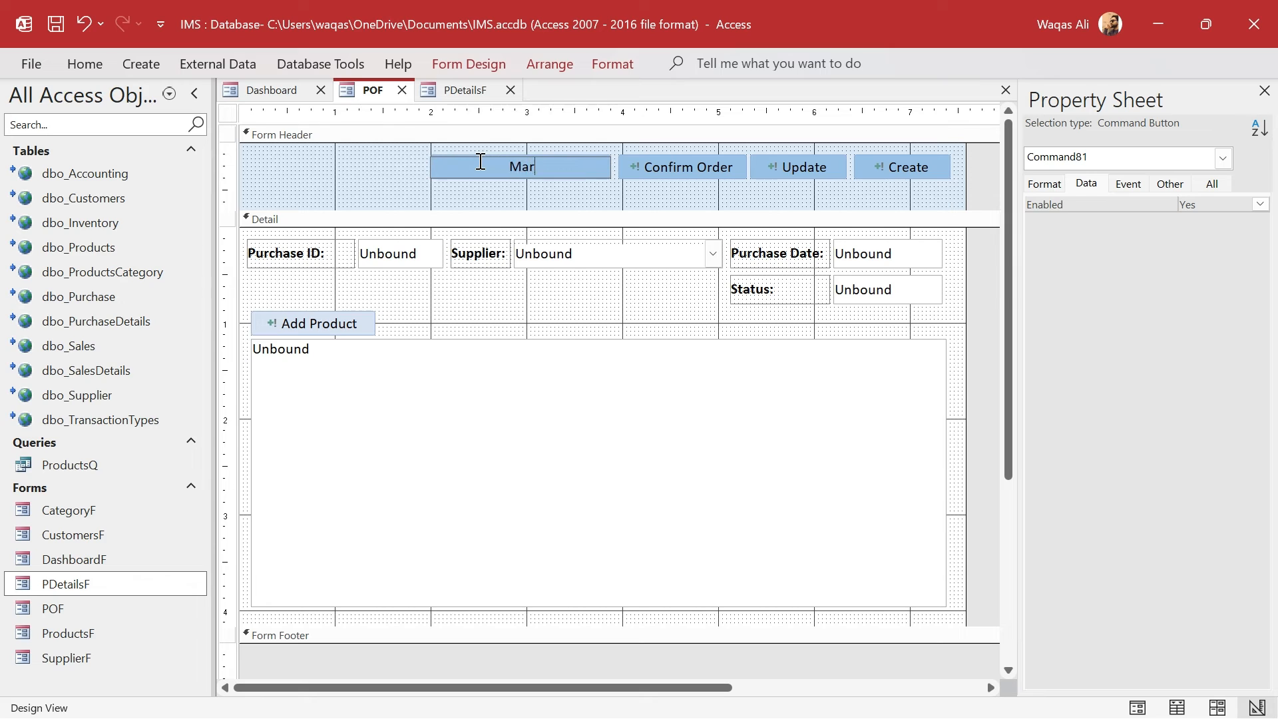
pyautogui.write('k it Comple')
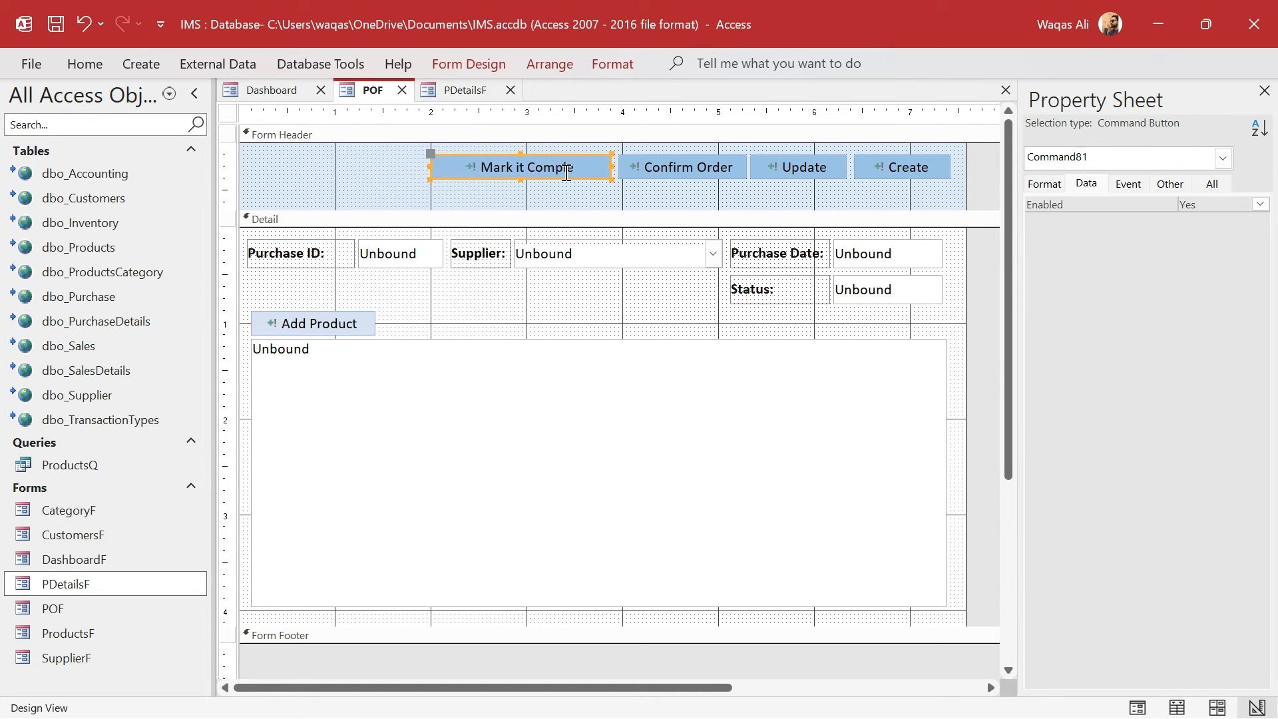
pyautogui.write('te')
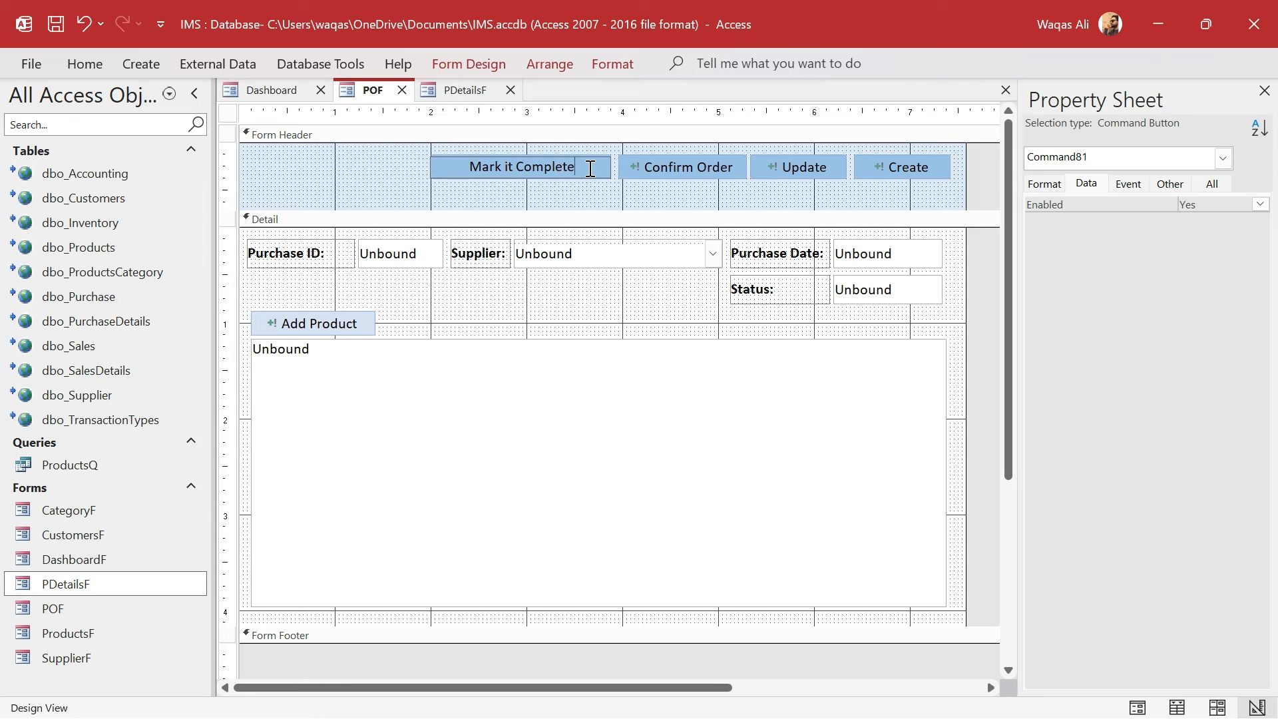
pyautogui.click(378, 174)
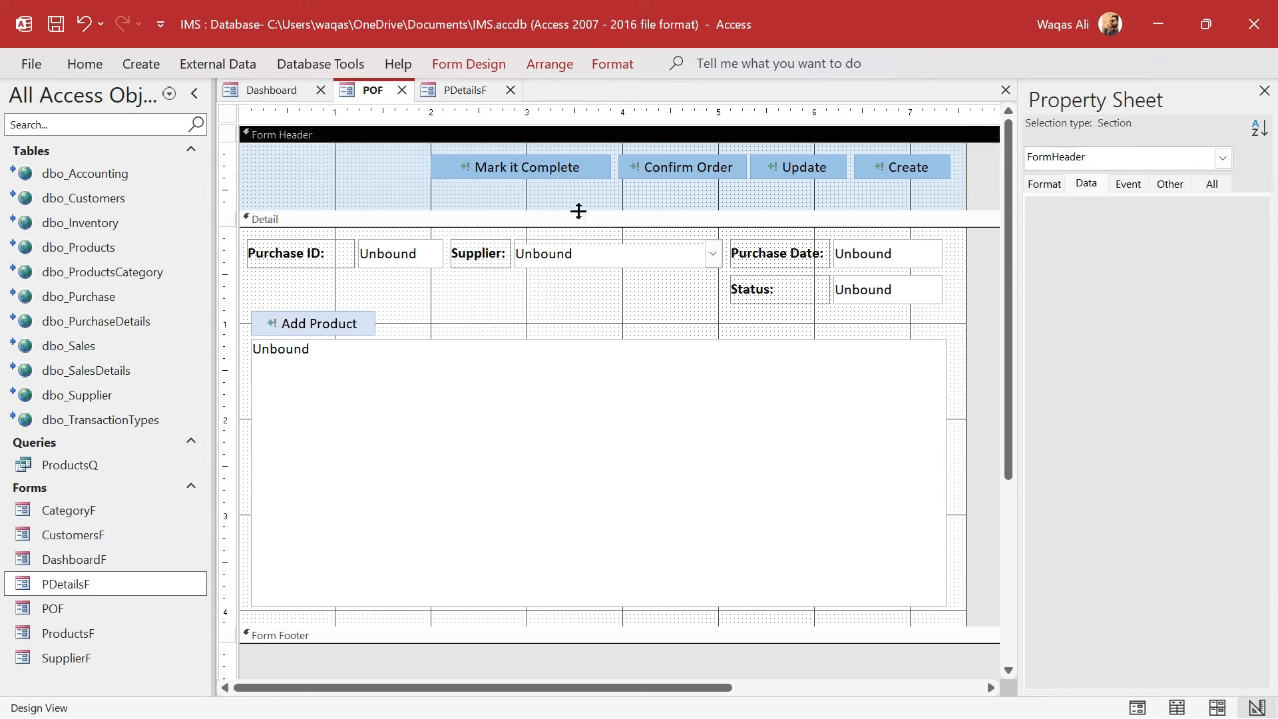
pyautogui.moveTo(581, 210); pyautogui.dragTo(583, 190)
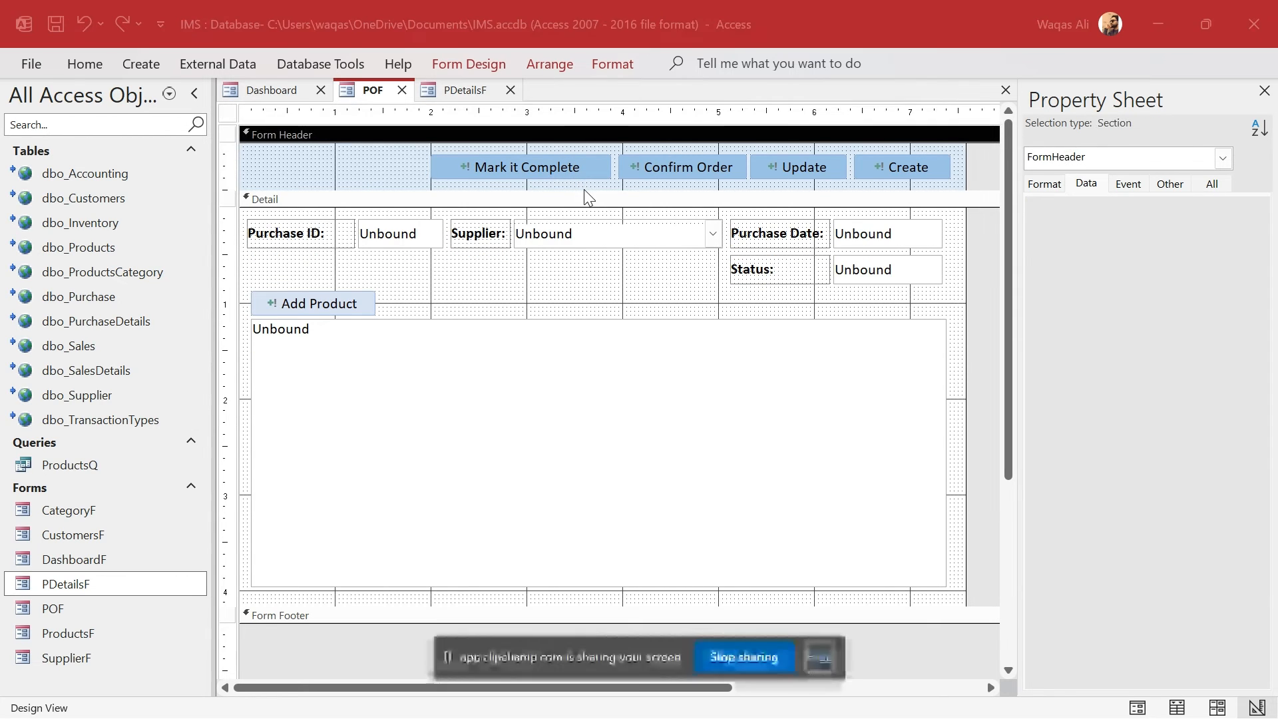
# Switch to the planning slideshow and go back to the slide with the purchase order form layout.
pyautogui.hotkey('alt', 'Tab')
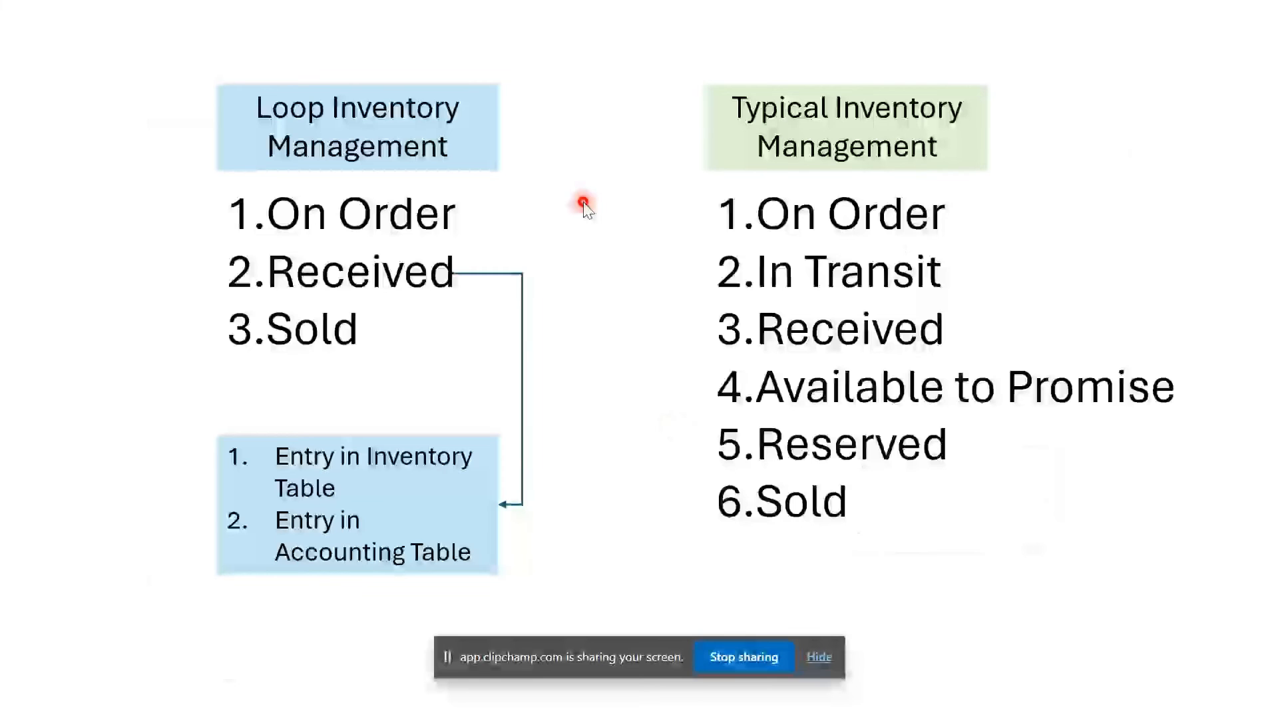
pyautogui.press('Left')
pyautogui.press('Left')
pyautogui.press('Left')
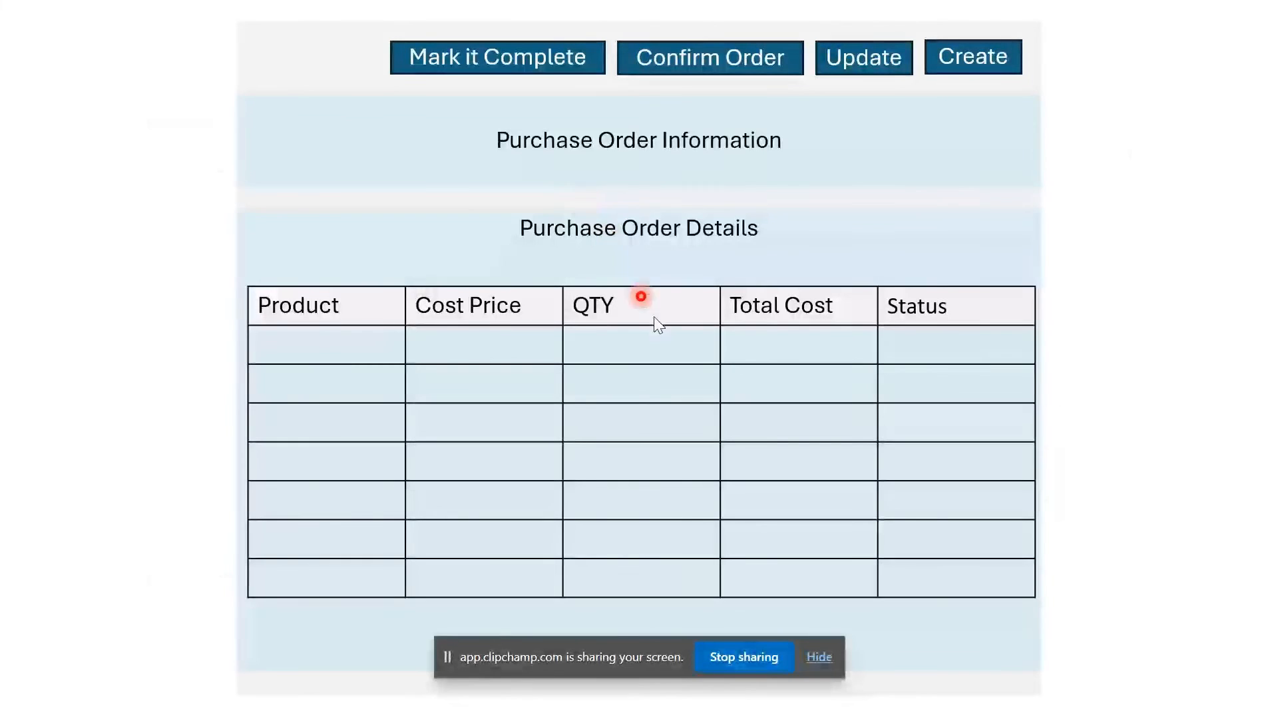
pyautogui.click(820, 658)
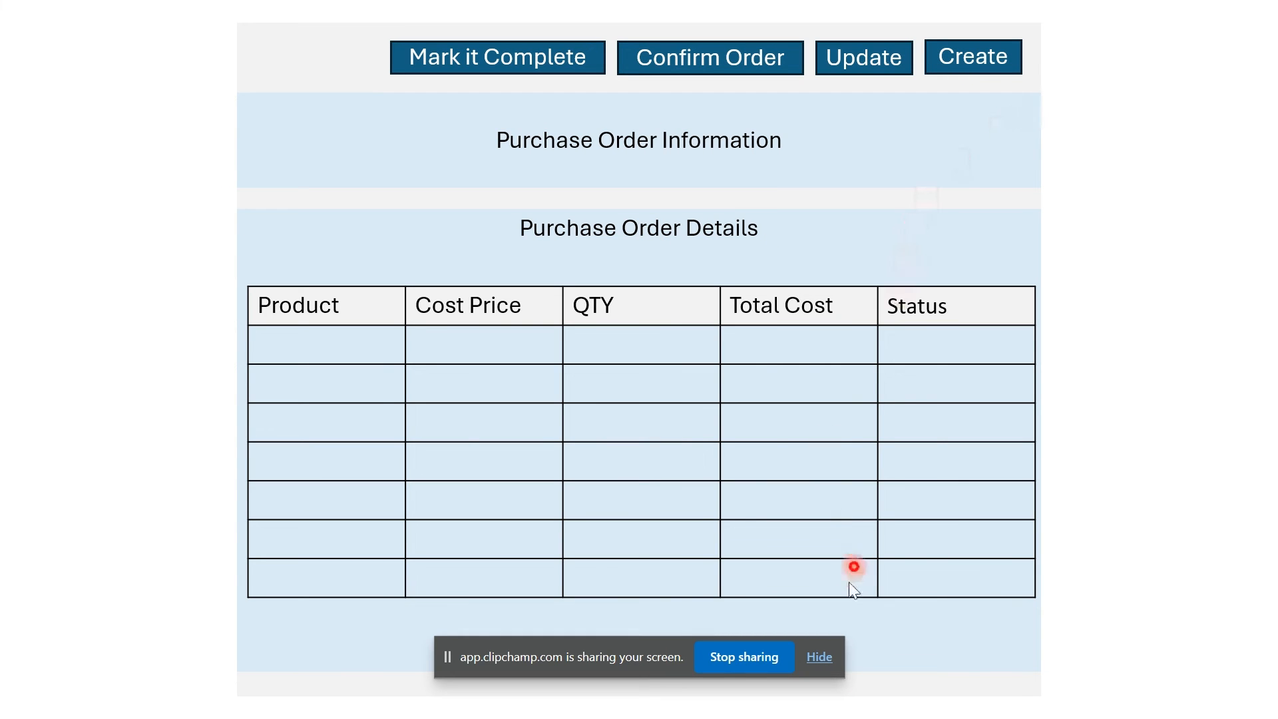
# Compare the POF form design in Access with the buttons and sections on the purchase order layout slide.
pyautogui.click(821, 659)
pyautogui.hotkey('alt', 'Tab')
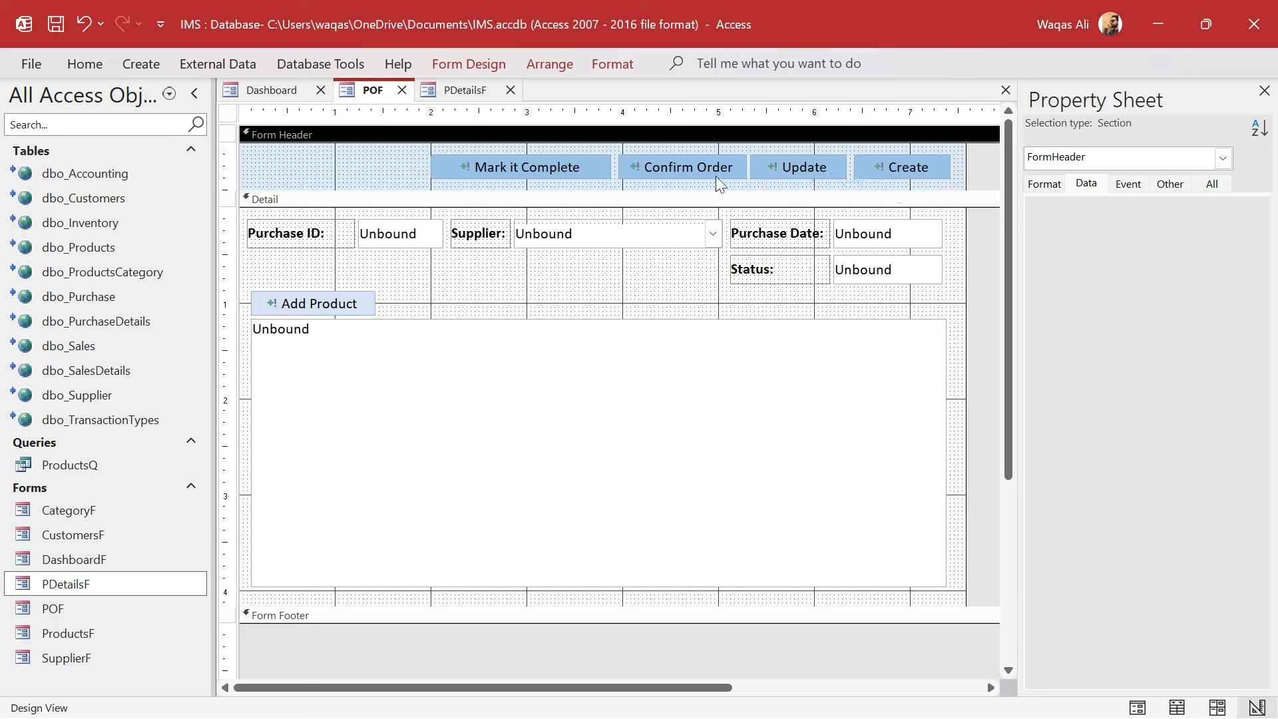
pyautogui.hotkey('alt', 'Tab')
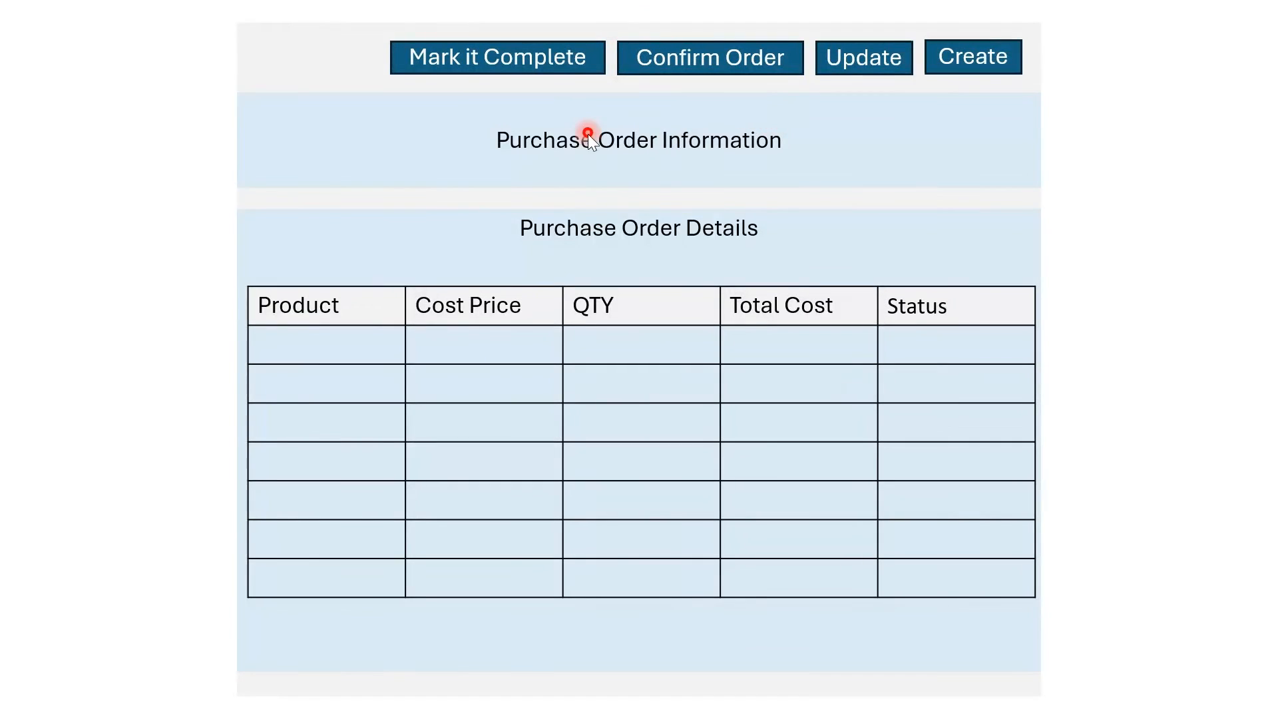
pyautogui.hotkey('alt', 'Tab')
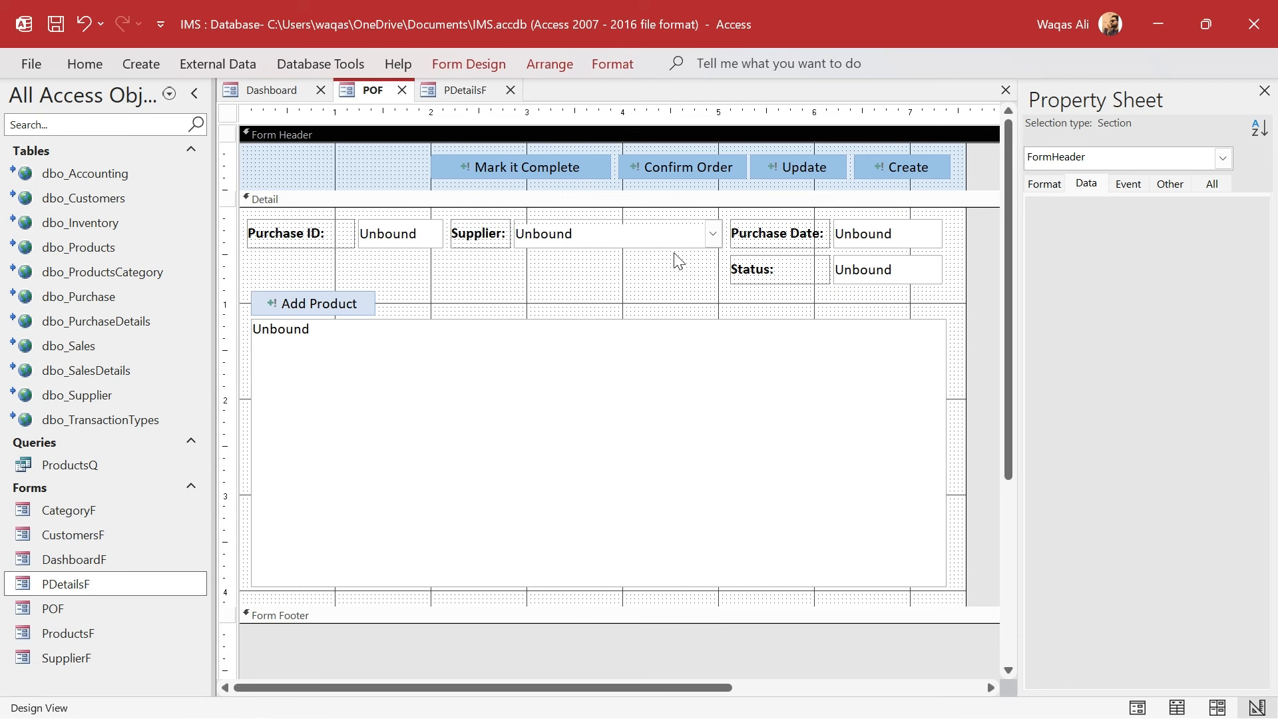
pyautogui.hotkey('alt', 'Tab')
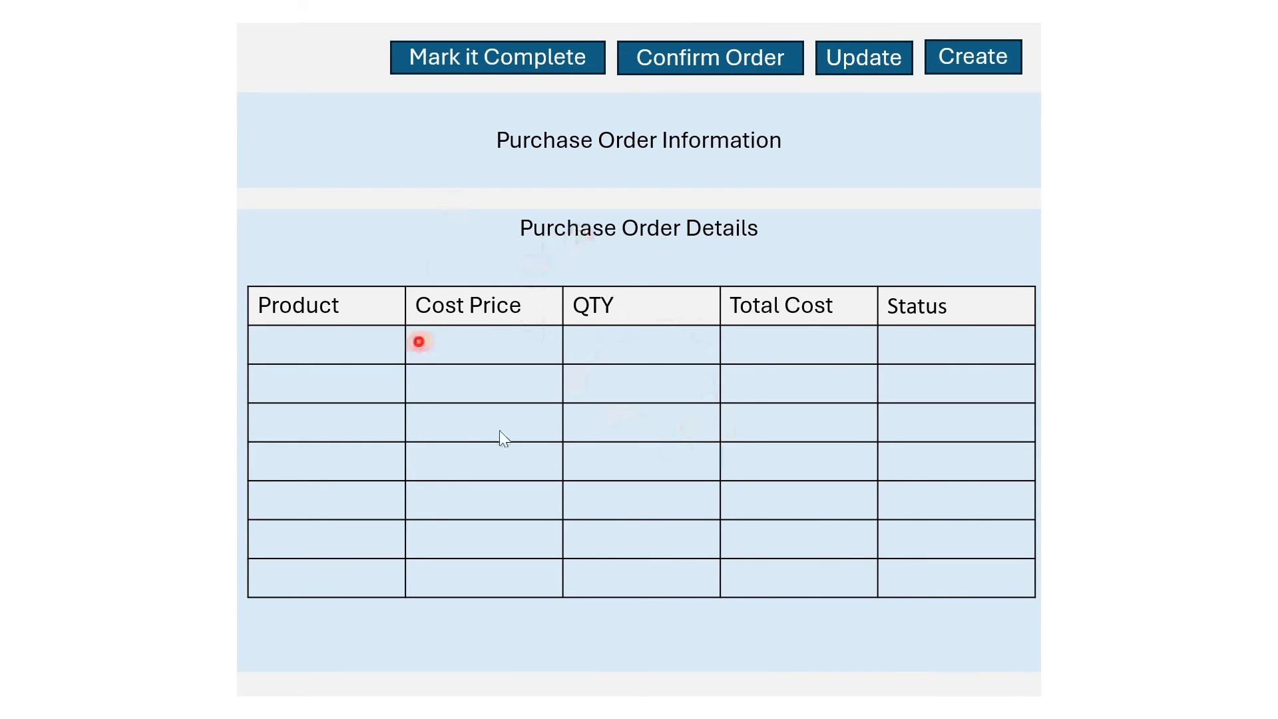
pyautogui.hotkey('alt', 'Tab')
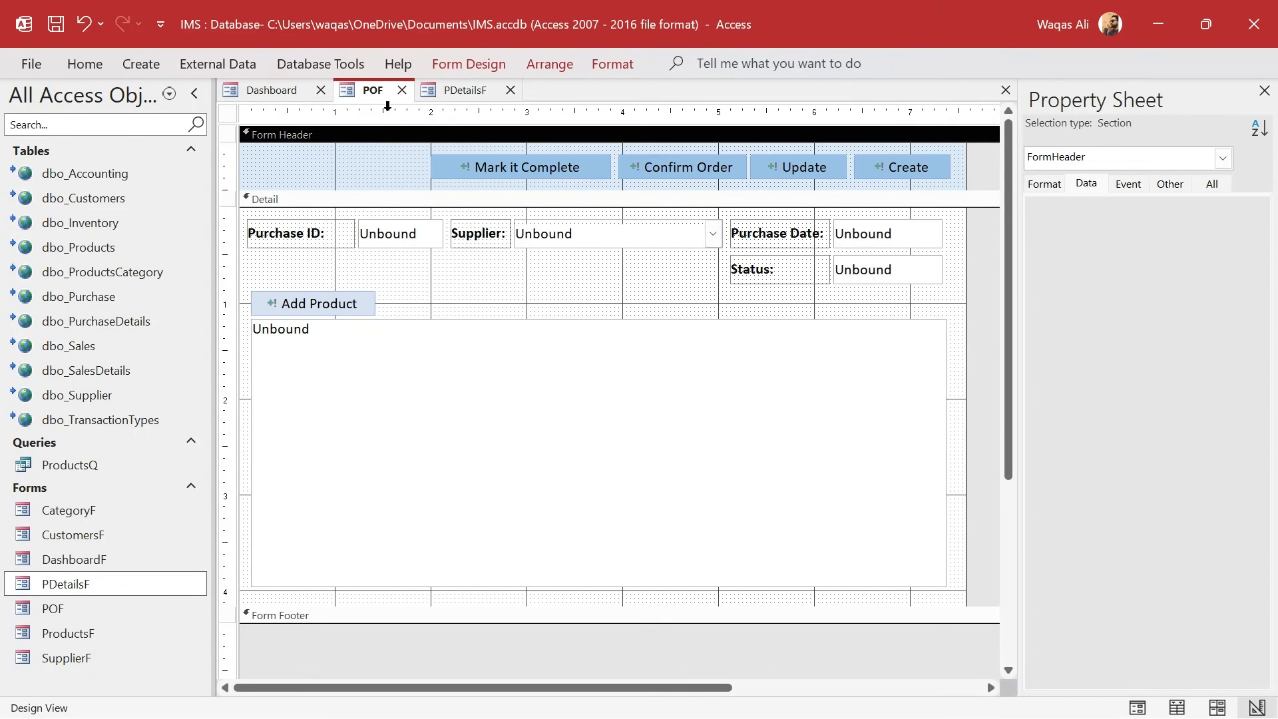
# Preview the POF form in Form View, checking its Supplier list, Purchase ID field and Add Product button against the layout slide.
pyautogui.rightClick(368, 93)
pyautogui.click(418, 197)
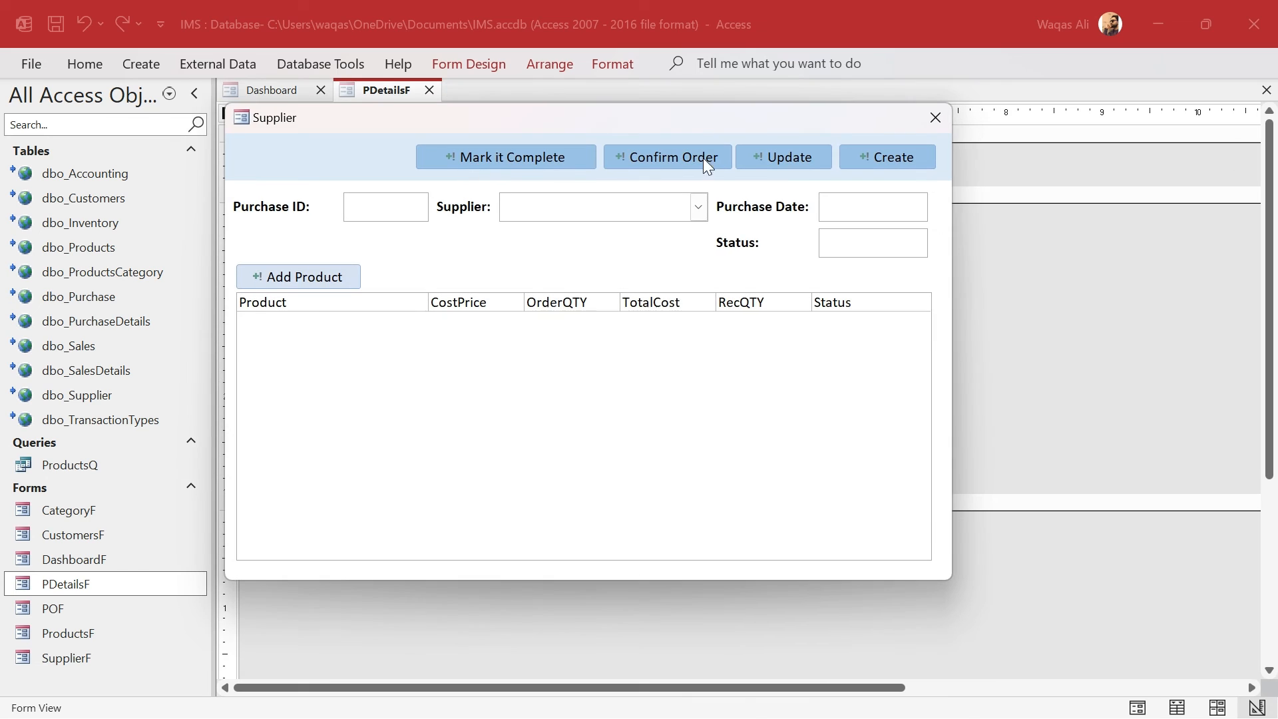
pyautogui.click(698, 207)
pyautogui.click(457, 247)
pyautogui.click(384, 209)
pyautogui.hotkey('alt', 'Tab')
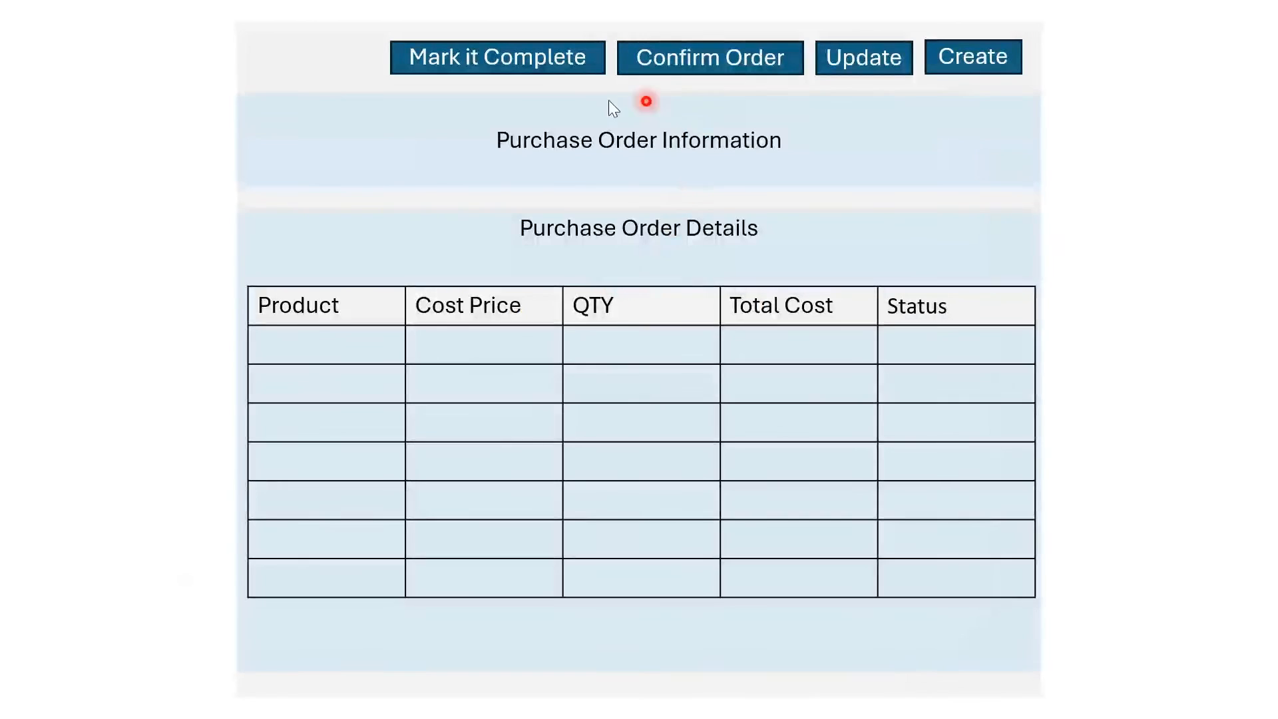
pyautogui.hotkey('alt', 'Tab')
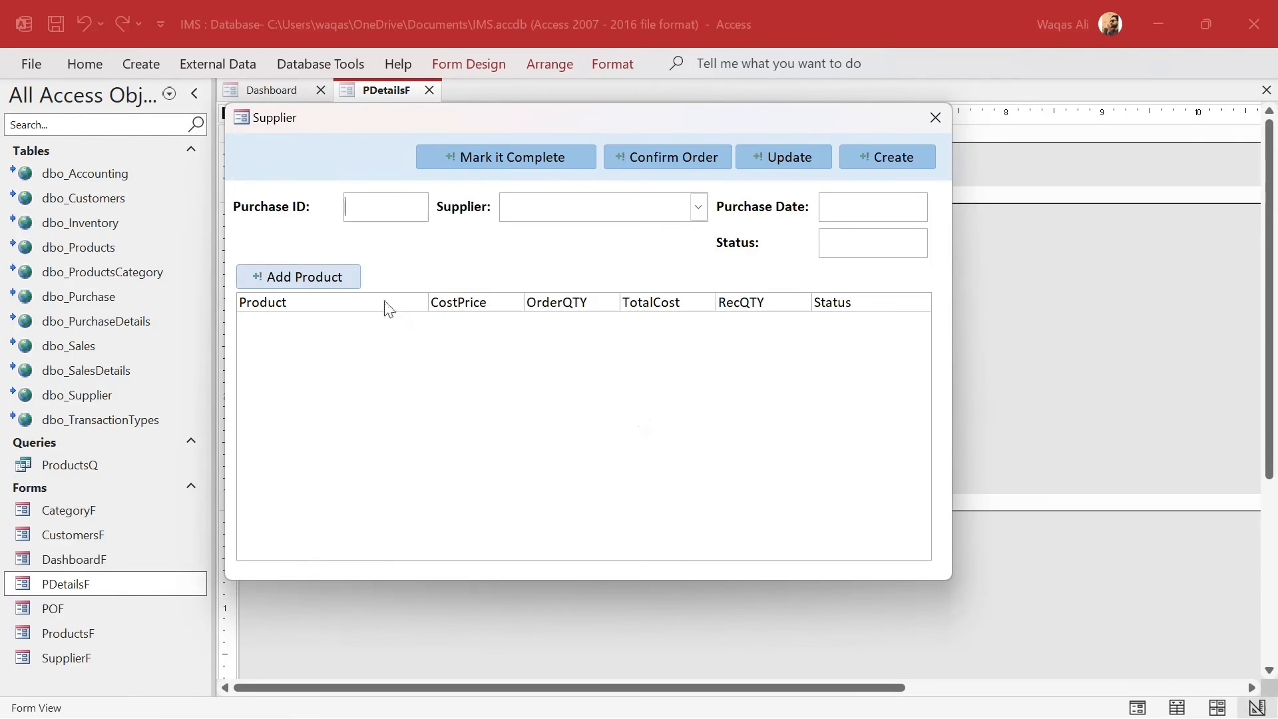
pyautogui.click(325, 280)
# Move the previewed POF form aside to view the PDetailsF fields, and return POF to Design View.
pyautogui.rightClick(562, 123)
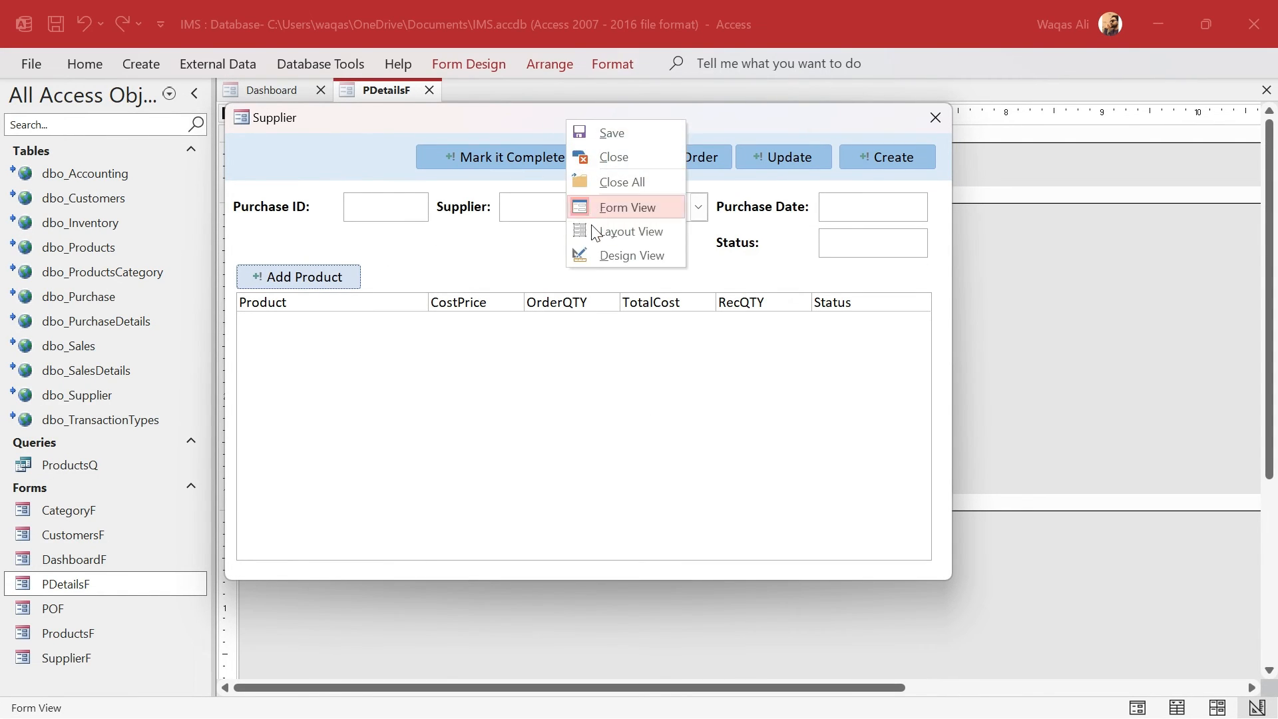
pyautogui.click(595, 253)
pyautogui.moveTo(534, 136); pyautogui.dragTo(930, 153)
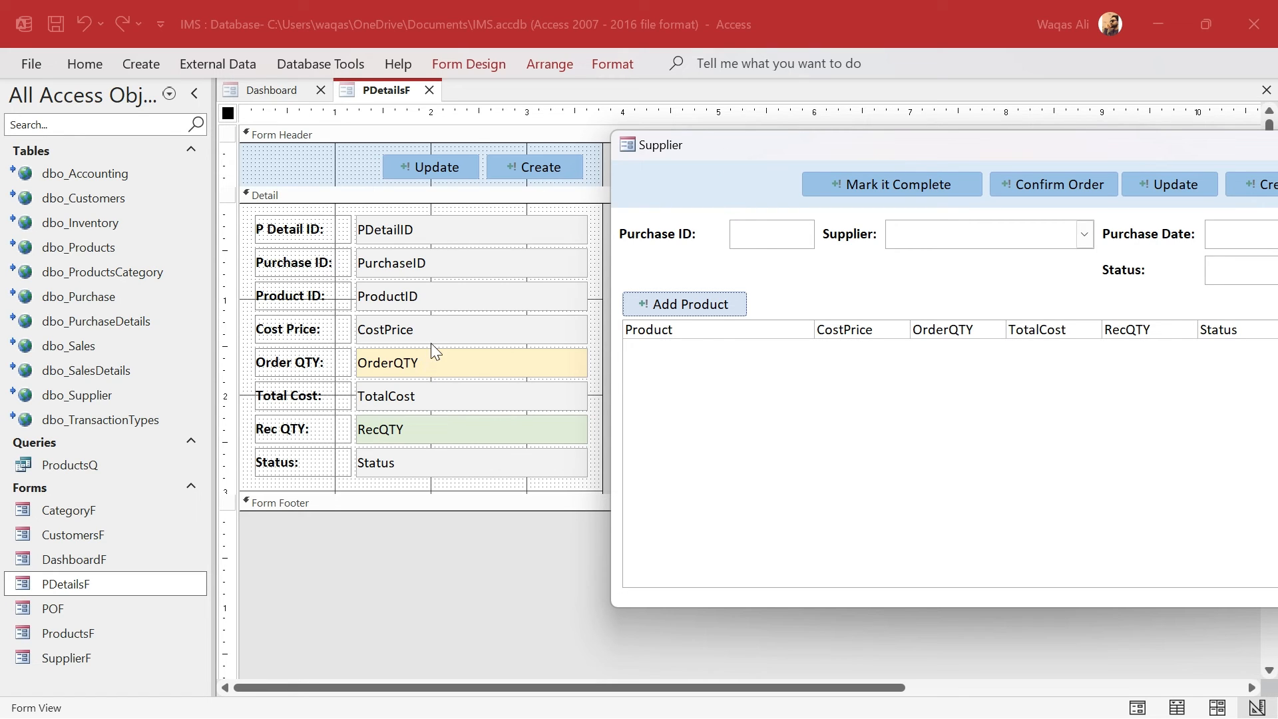
pyautogui.rightClick(558, 184)
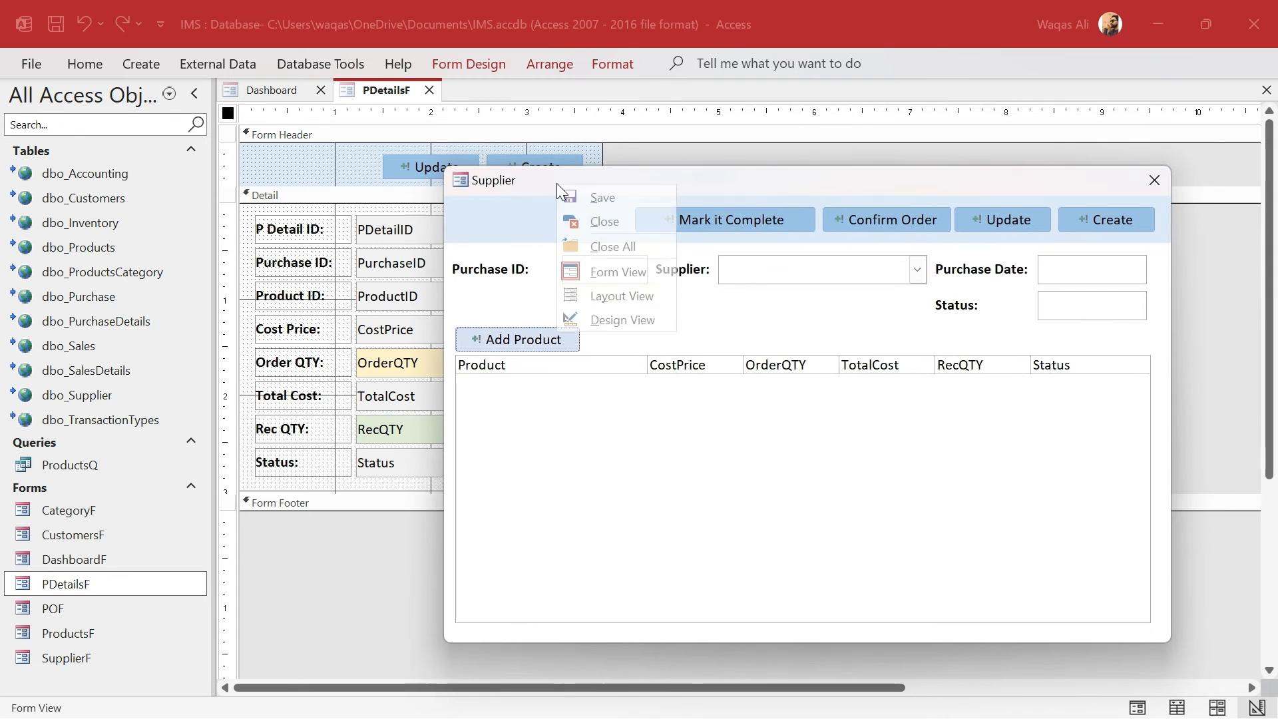
pyautogui.click(621, 319)
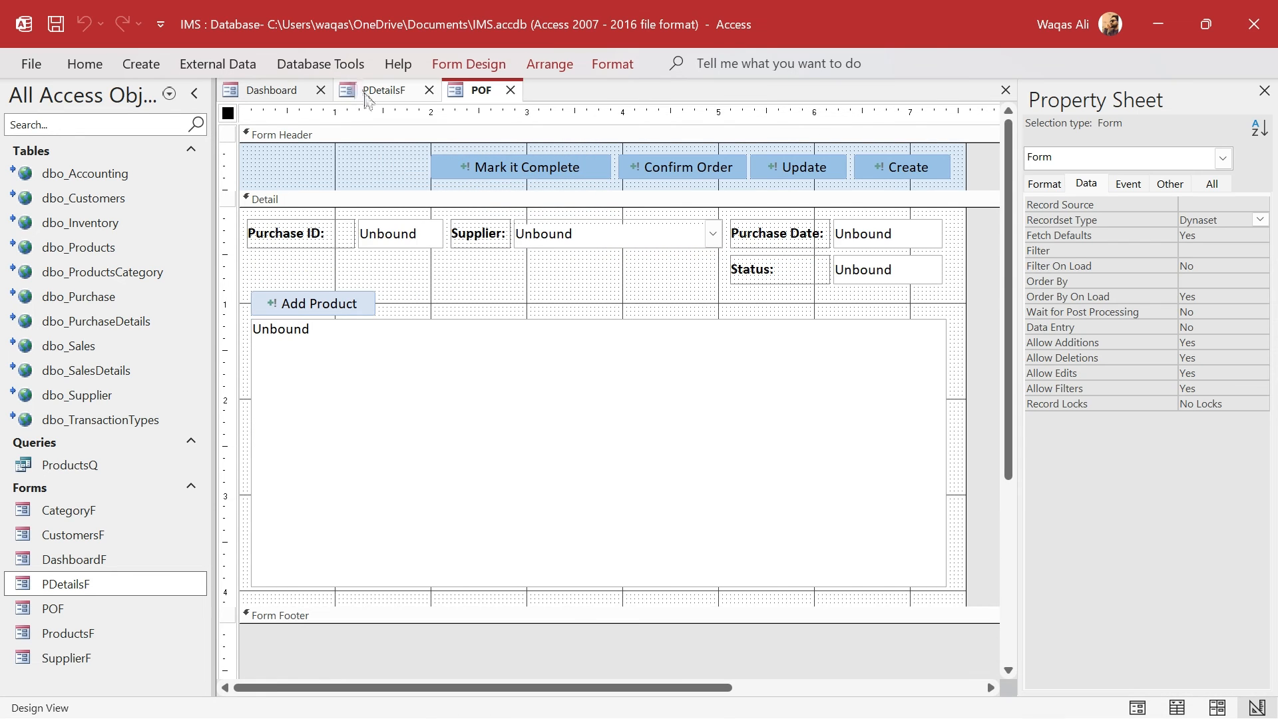
# In PDetailsF, set the Product ID text box to Enabled Yes and Locked No, and give it a light blue fill.
pyautogui.click(366, 98)
pyautogui.click(480, 267)
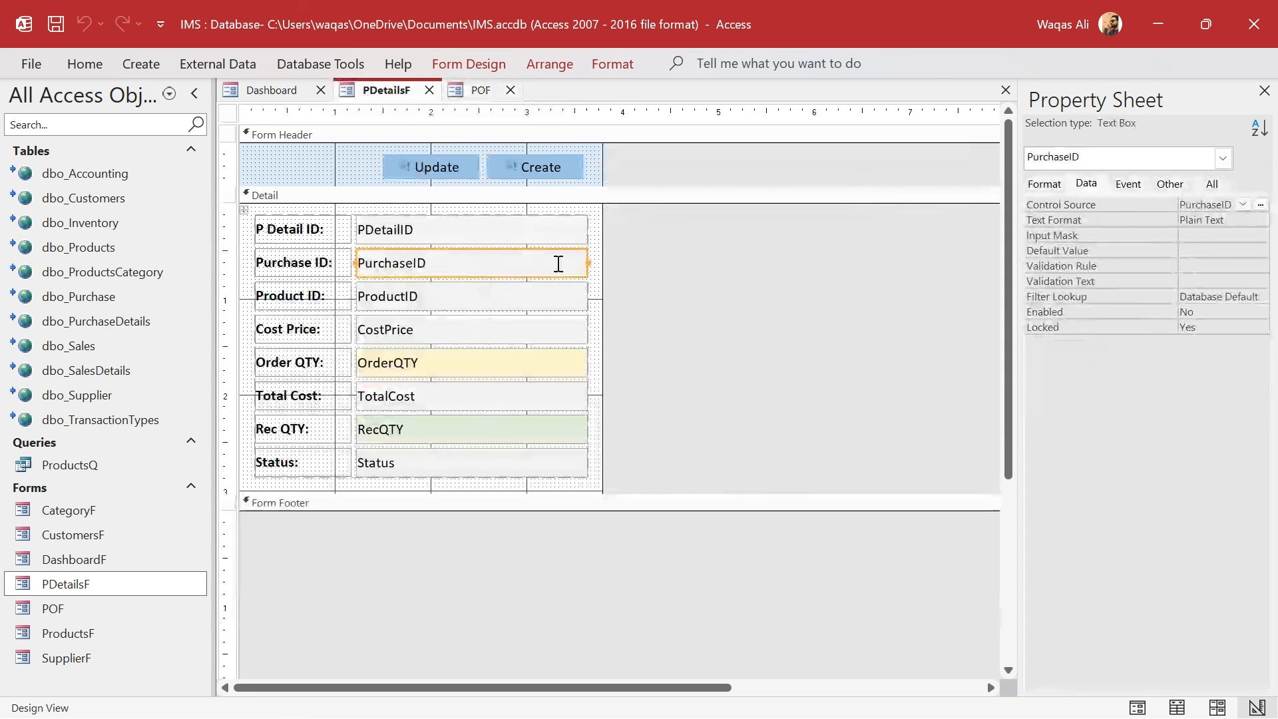
pyautogui.click(548, 291)
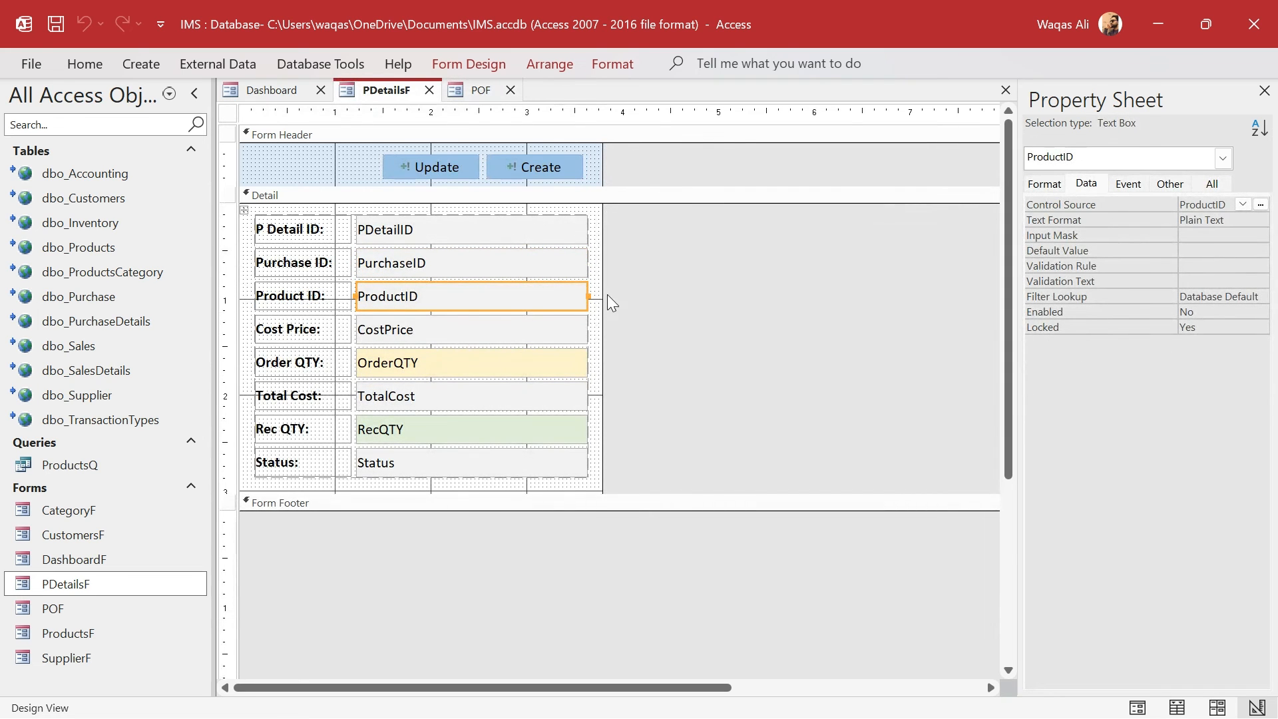
pyautogui.doubleClick(1206, 314)
pyautogui.doubleClick(1209, 325)
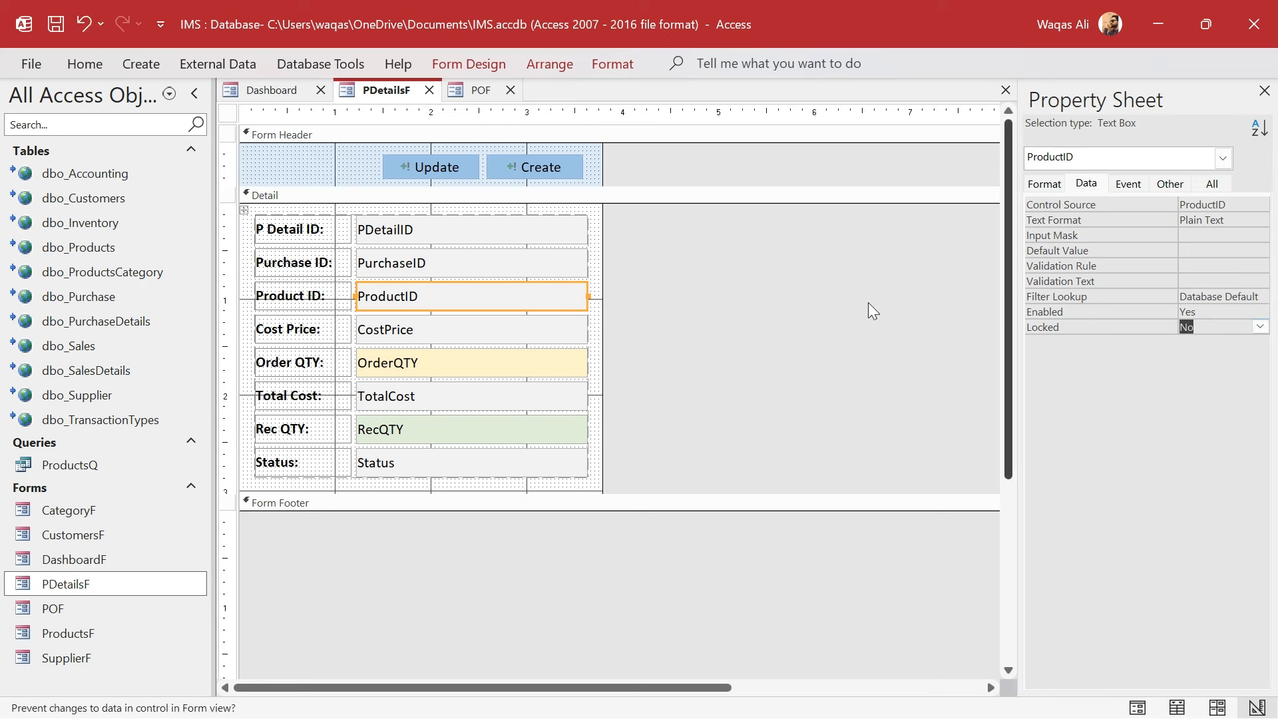
pyautogui.click(607, 66)
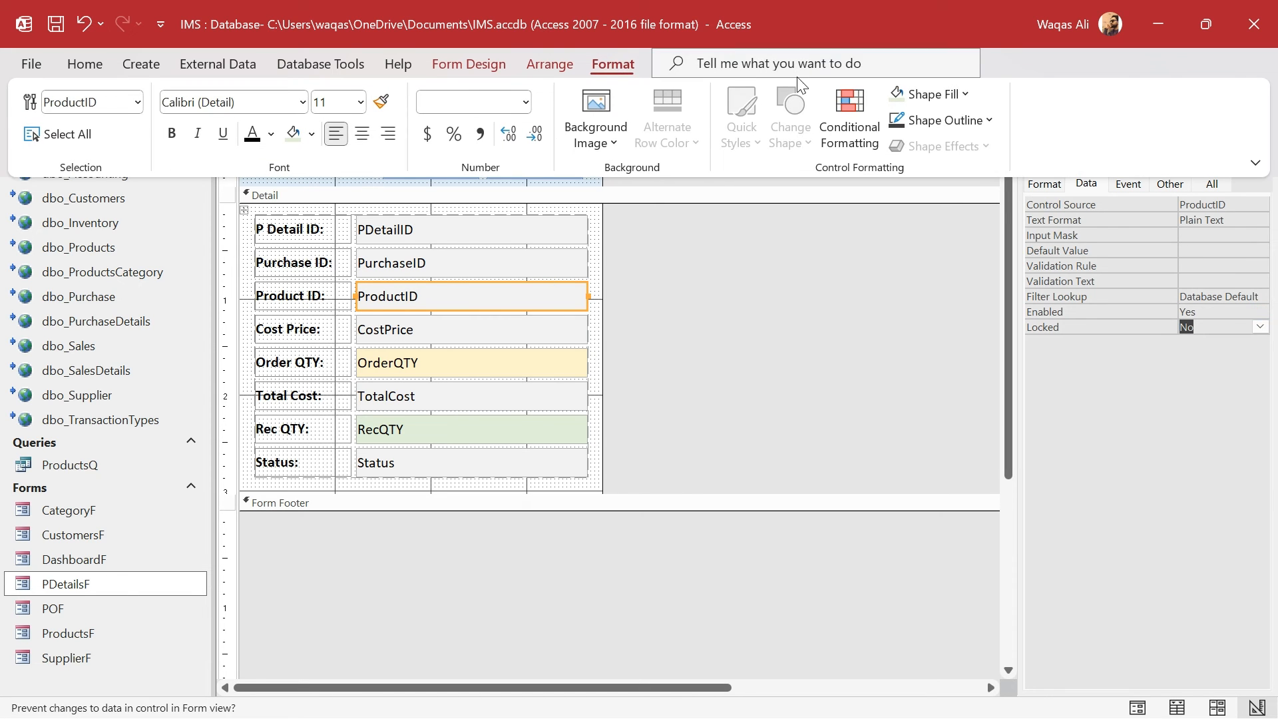
pyautogui.click(960, 94)
pyautogui.click(1033, 199)
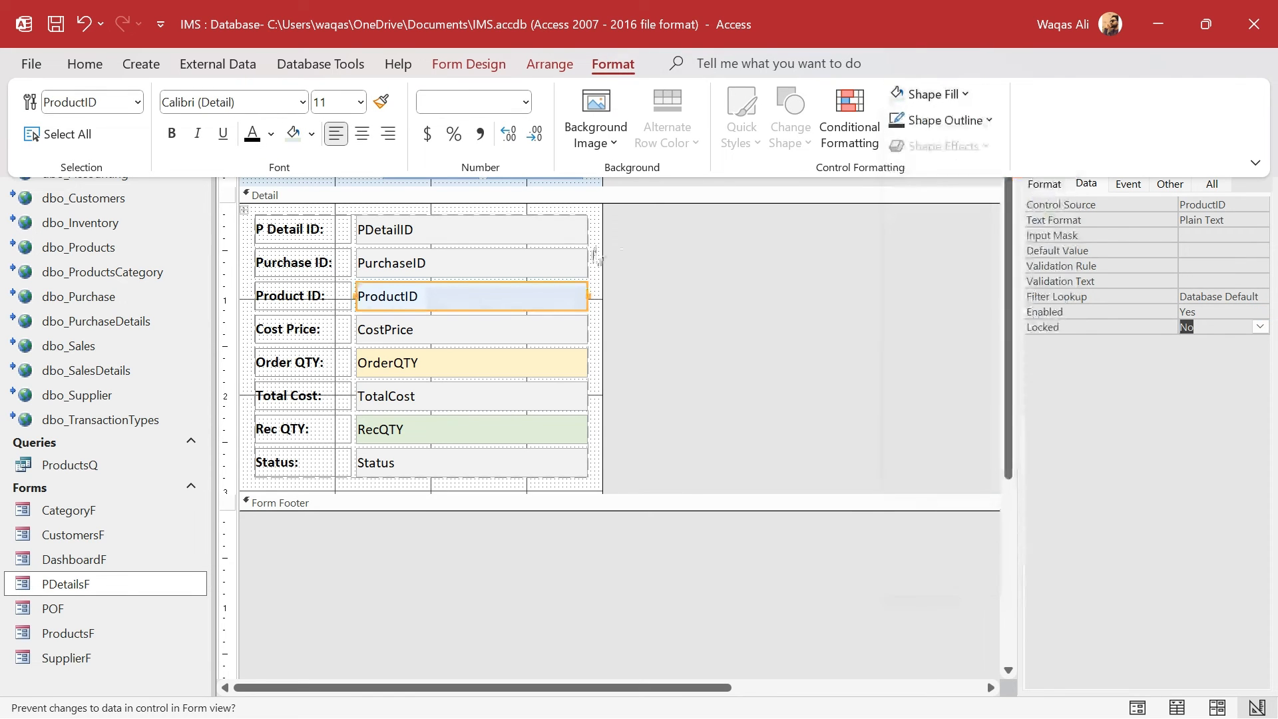
# Change the Product ID text box in PDetailsF into a combo box.
pyautogui.click(582, 298)
pyautogui.rightClick(582, 299)
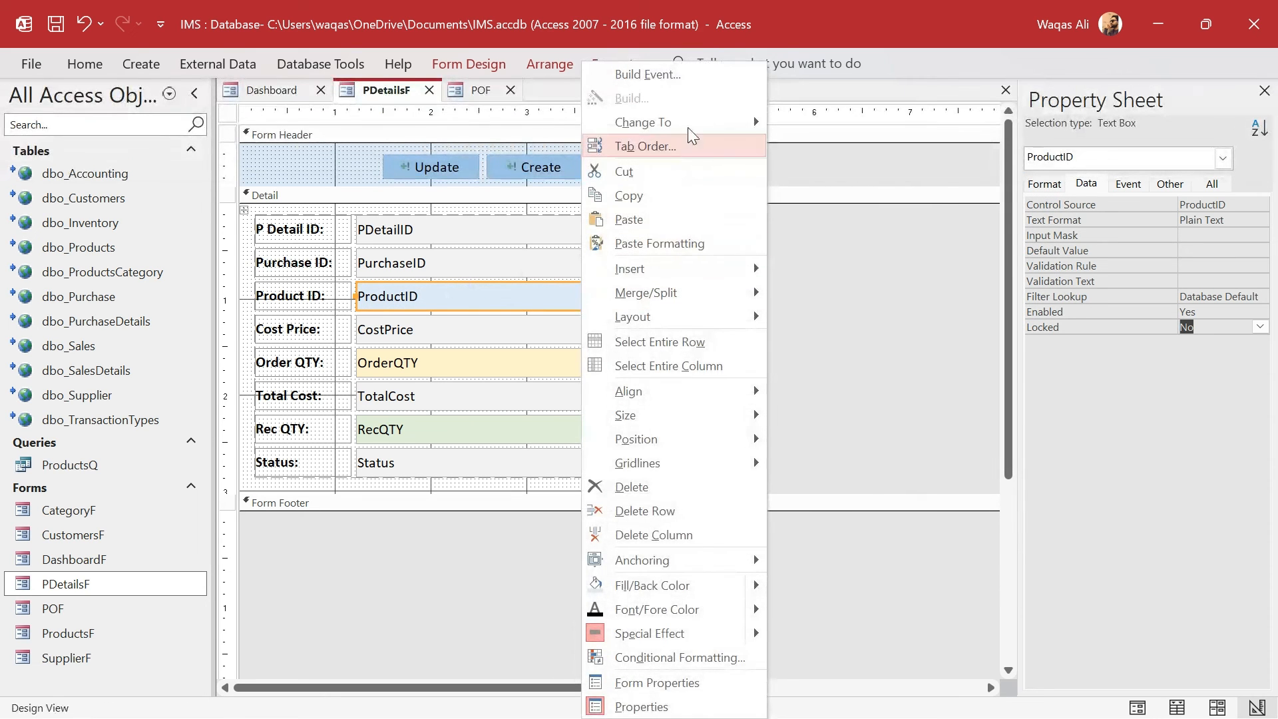
pyautogui.moveTo(689, 122)
pyautogui.click(852, 196)
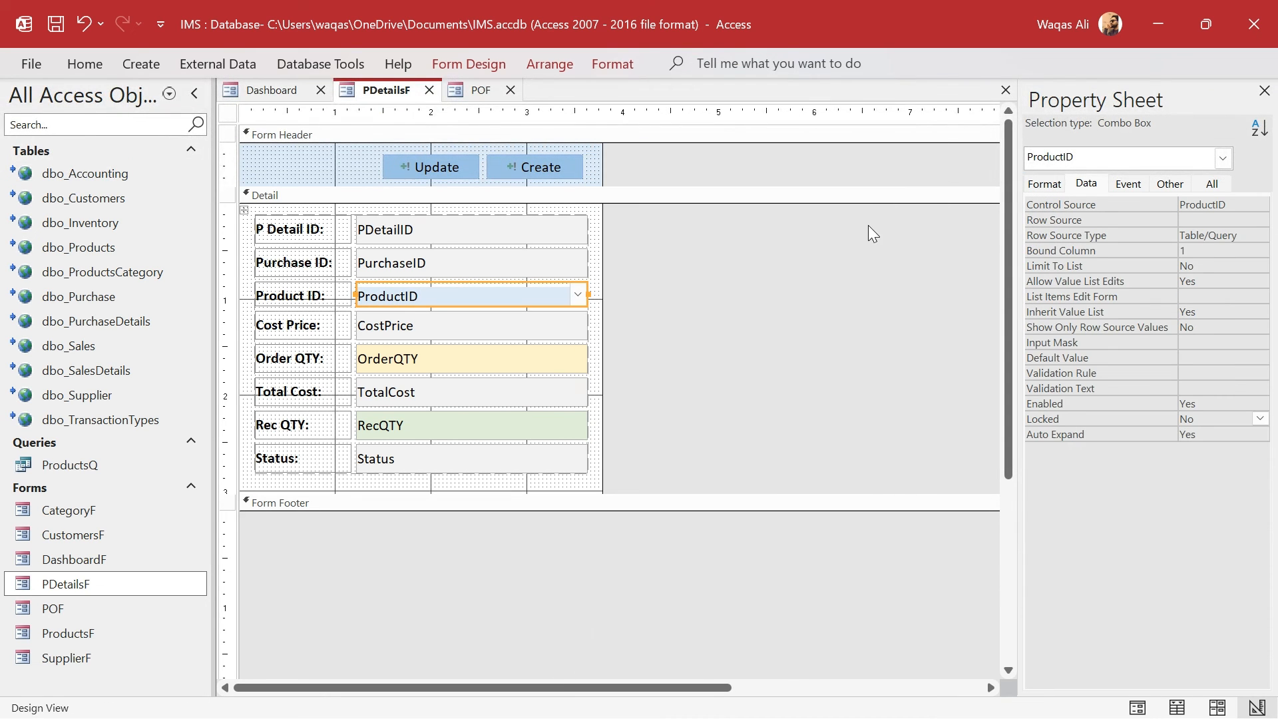
# Build the Product ID combo box's row source query from dbo_Products with the ProductID, Product and Supplier fields.
pyautogui.click(1217, 221)
pyautogui.click(1261, 219)
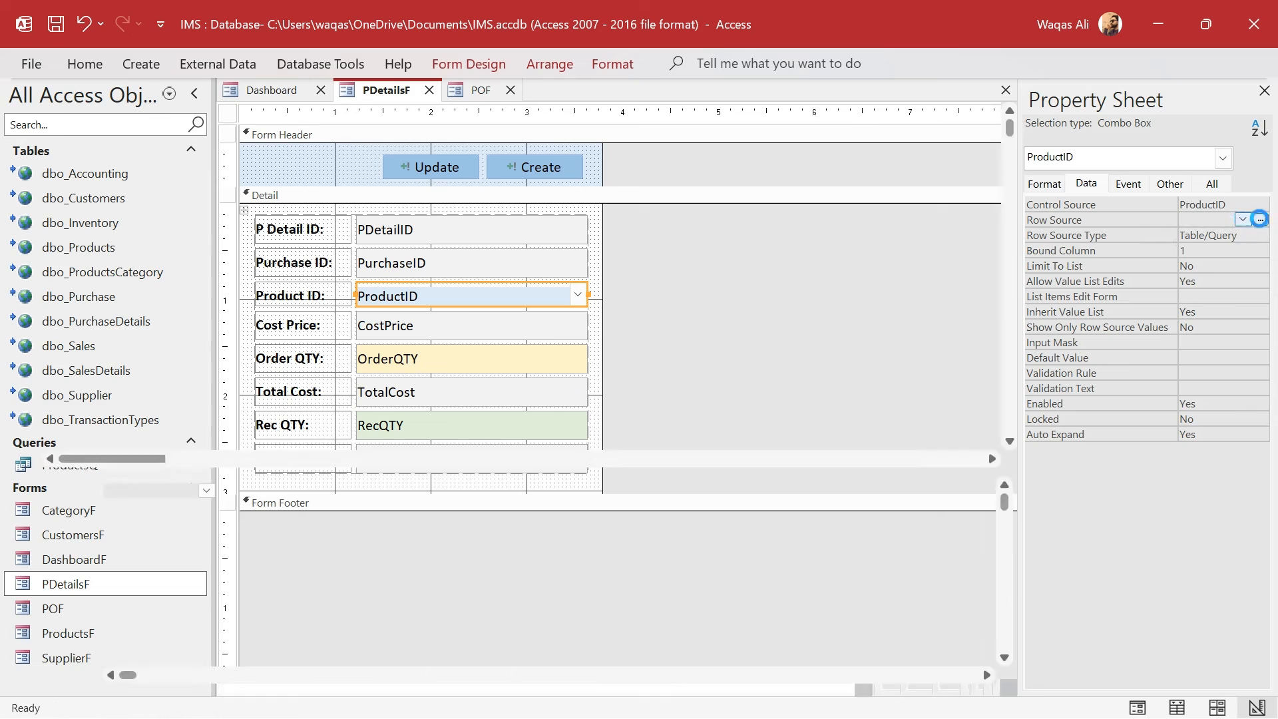
pyautogui.click(1125, 241)
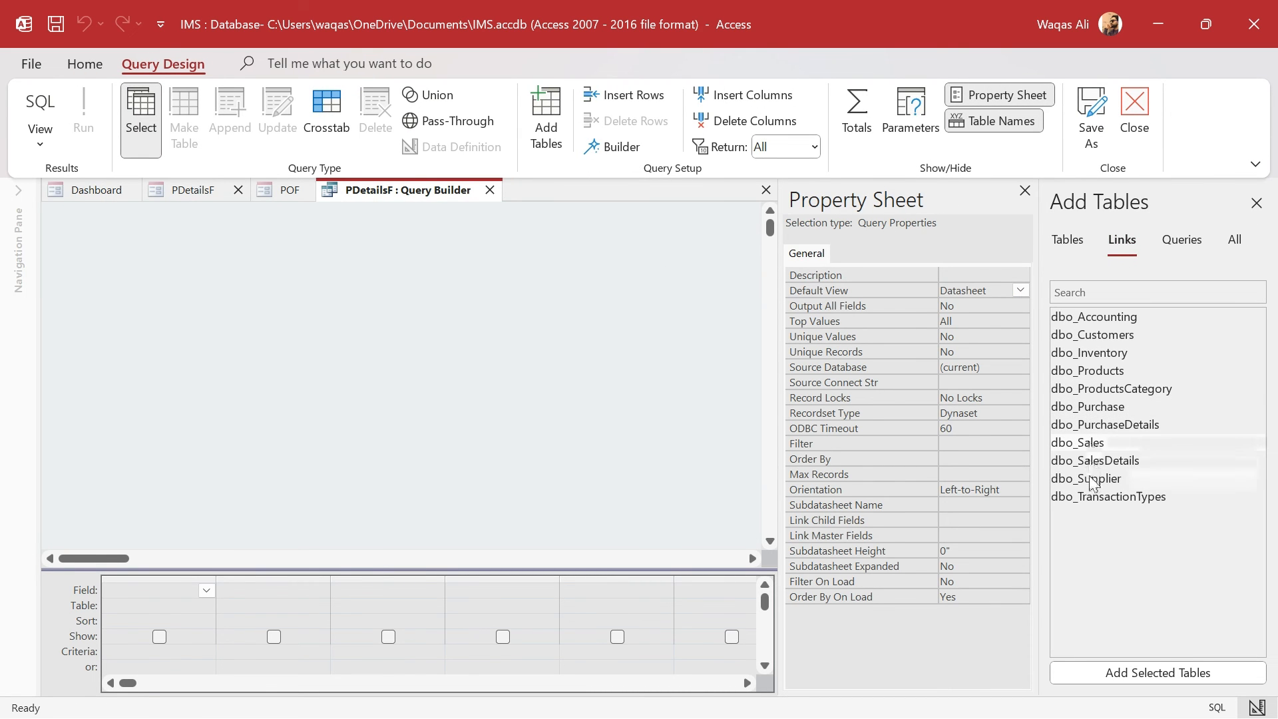
pyautogui.doubleClick(1106, 371)
pyautogui.doubleClick(158, 269)
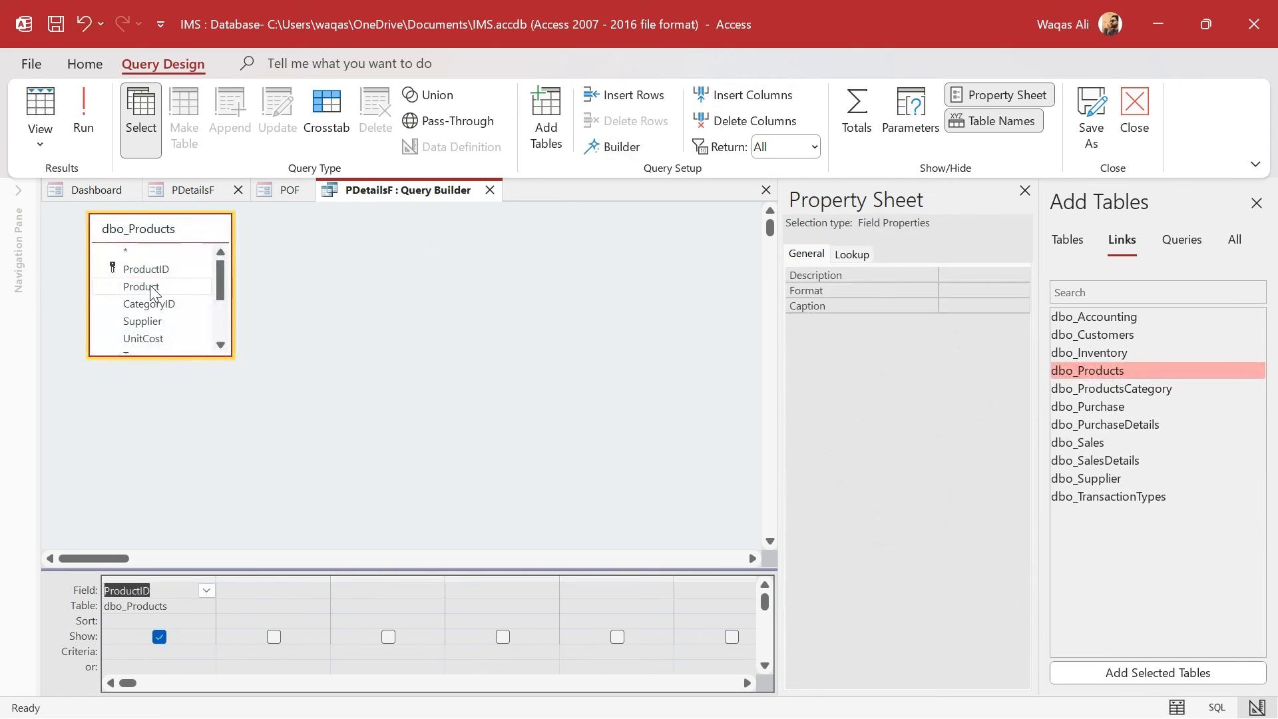
pyautogui.doubleClick(149, 287)
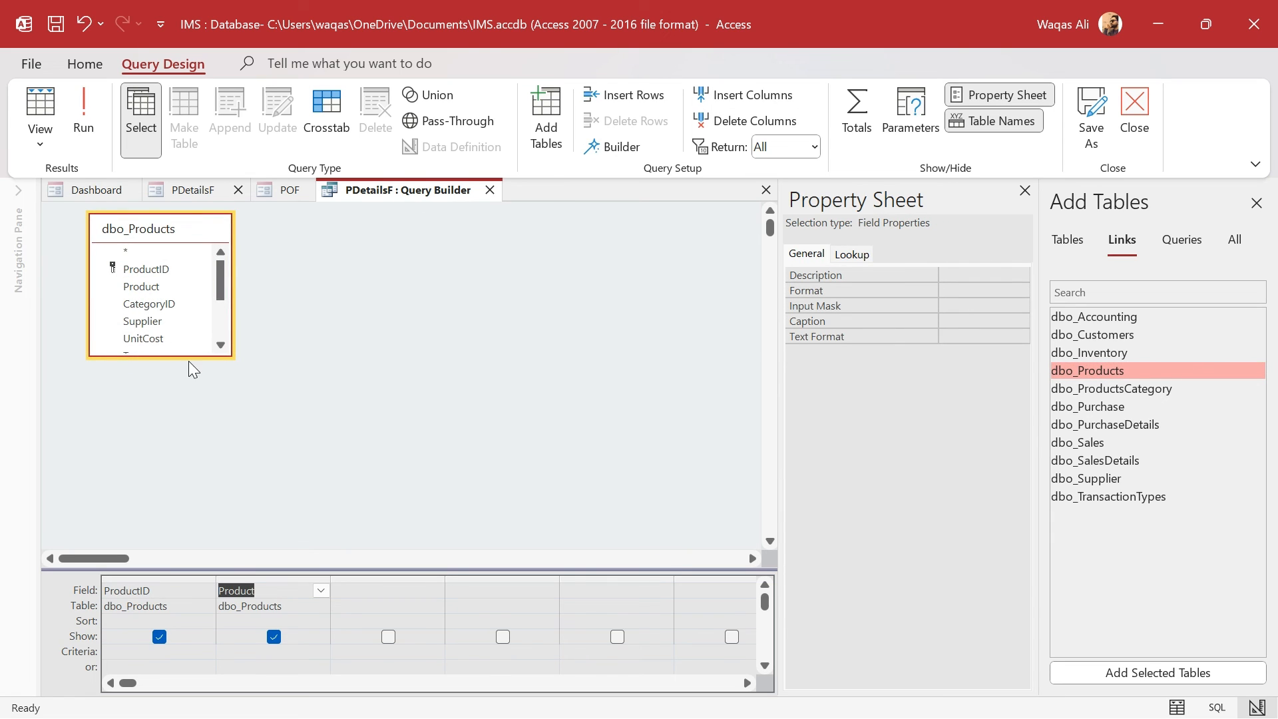
pyautogui.moveTo(188, 357); pyautogui.dragTo(187, 440)
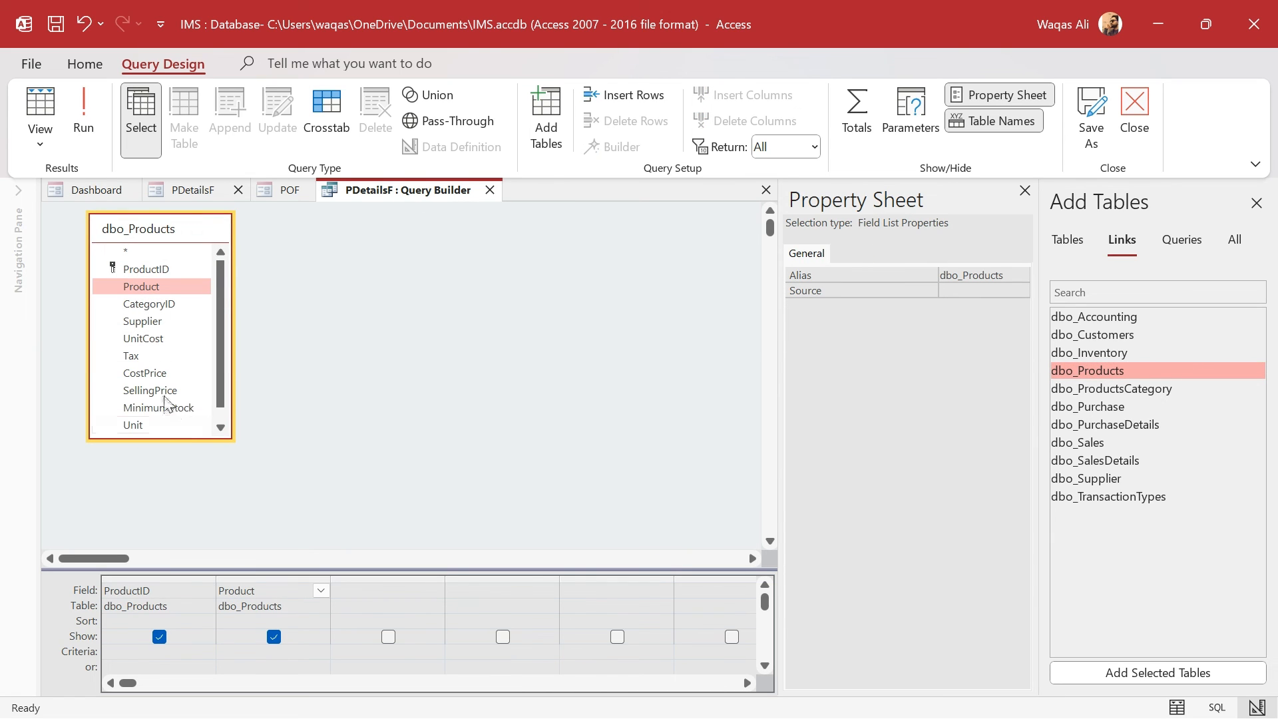
pyautogui.doubleClick(158, 323)
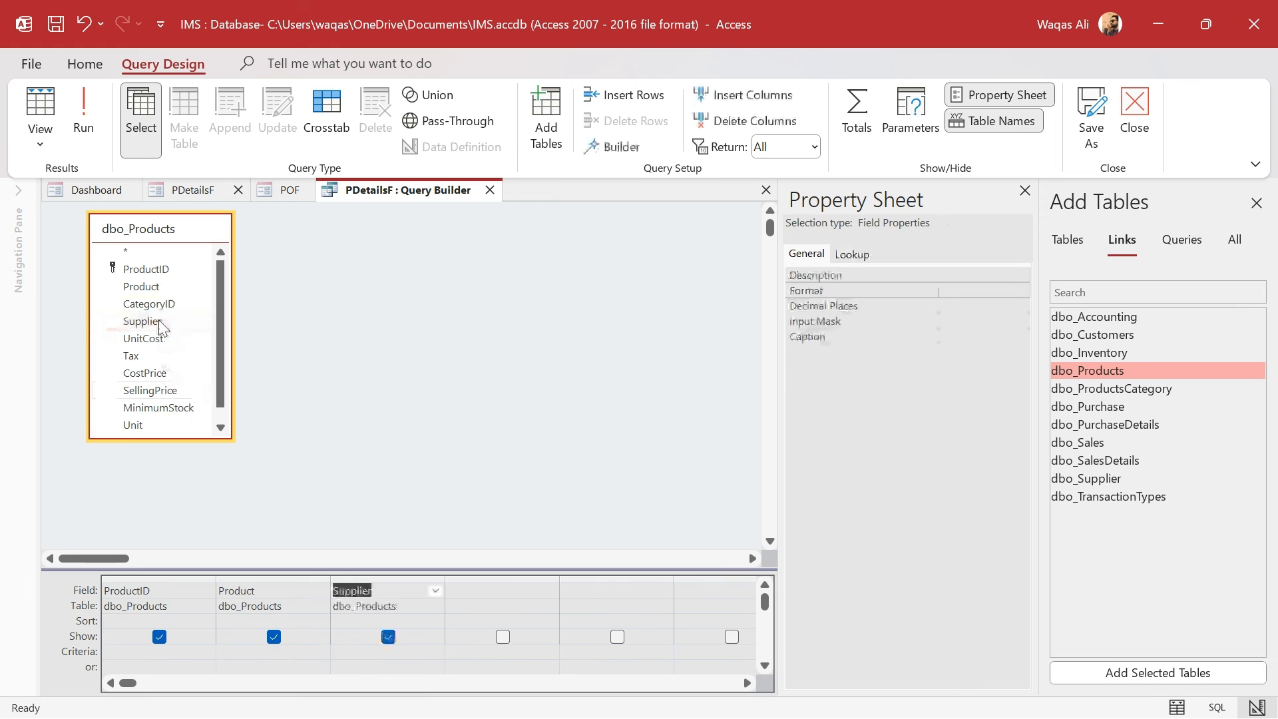
# Run the row source query, fit the Product column to its contents, and go back to the query's Design View.
pyautogui.click(85, 121)
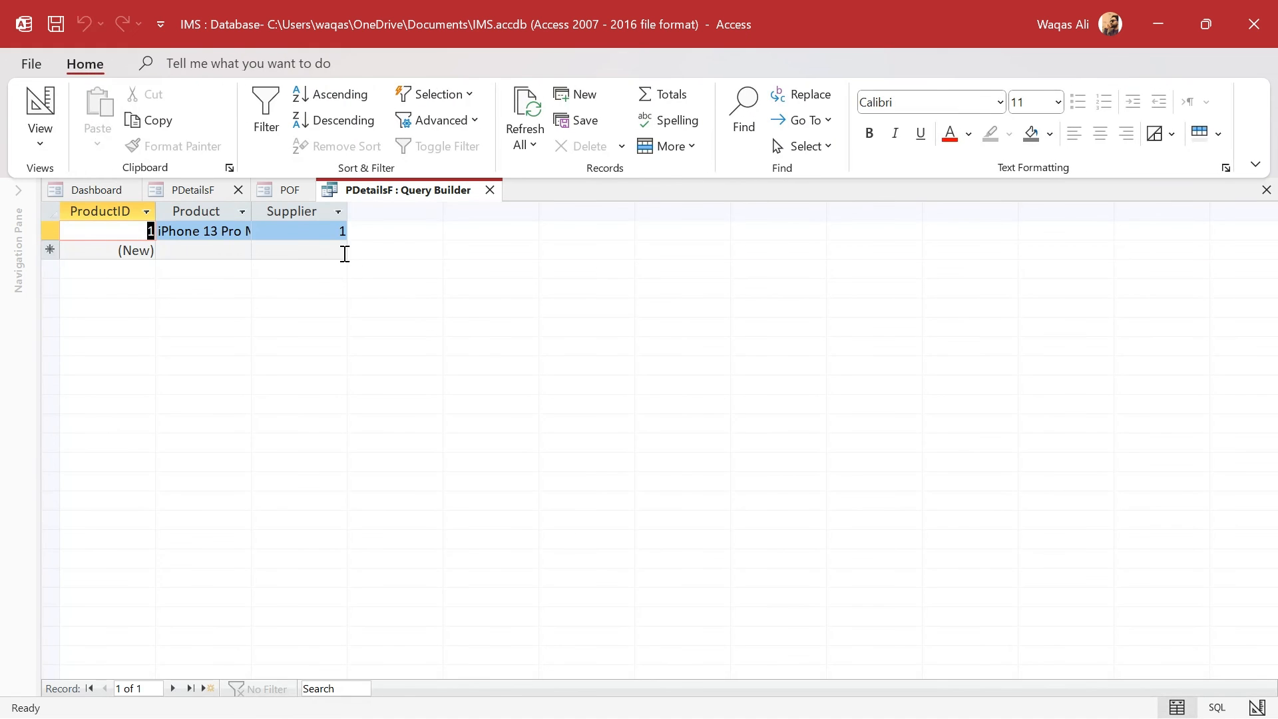
pyautogui.doubleClick(251, 211)
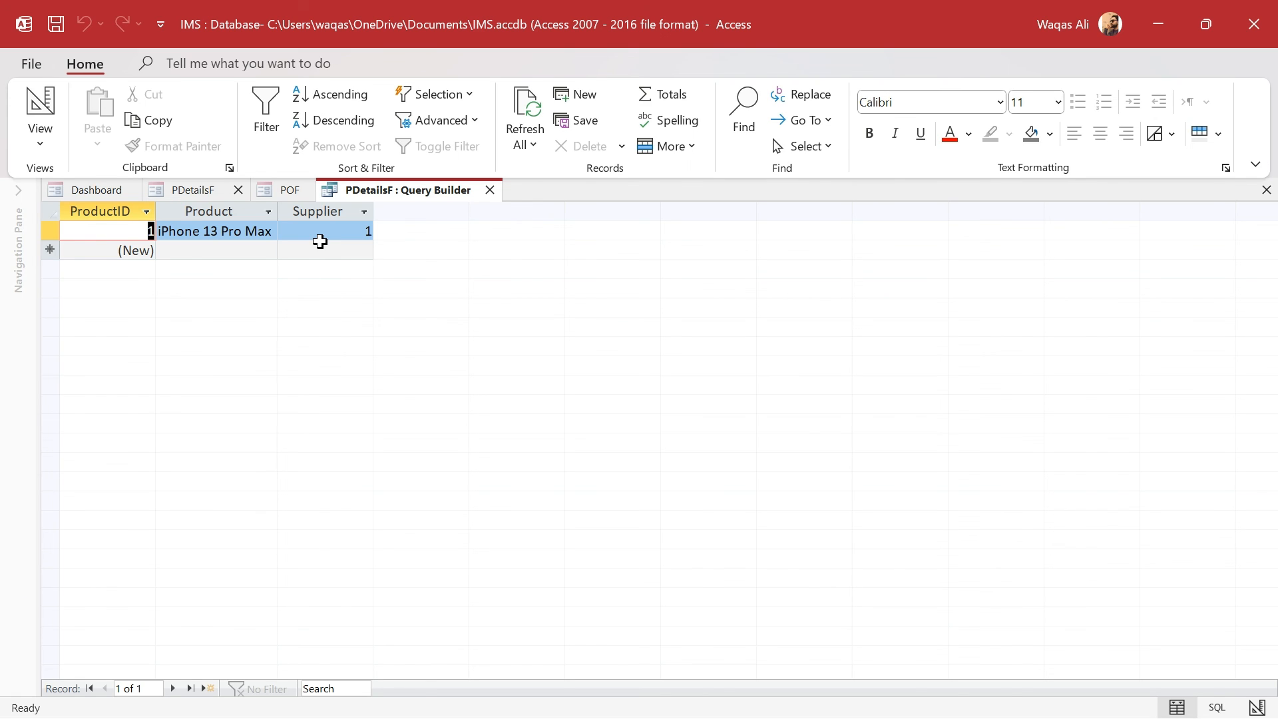
pyautogui.rightClick(429, 190)
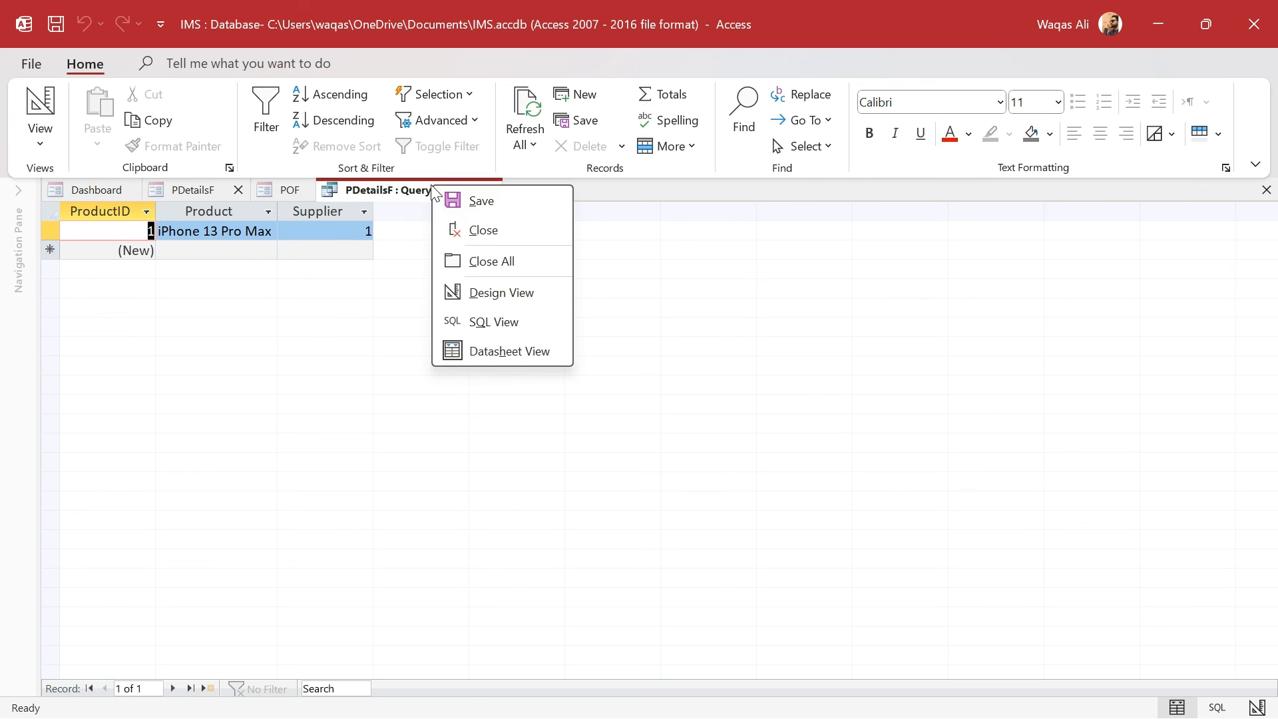
pyautogui.click(480, 293)
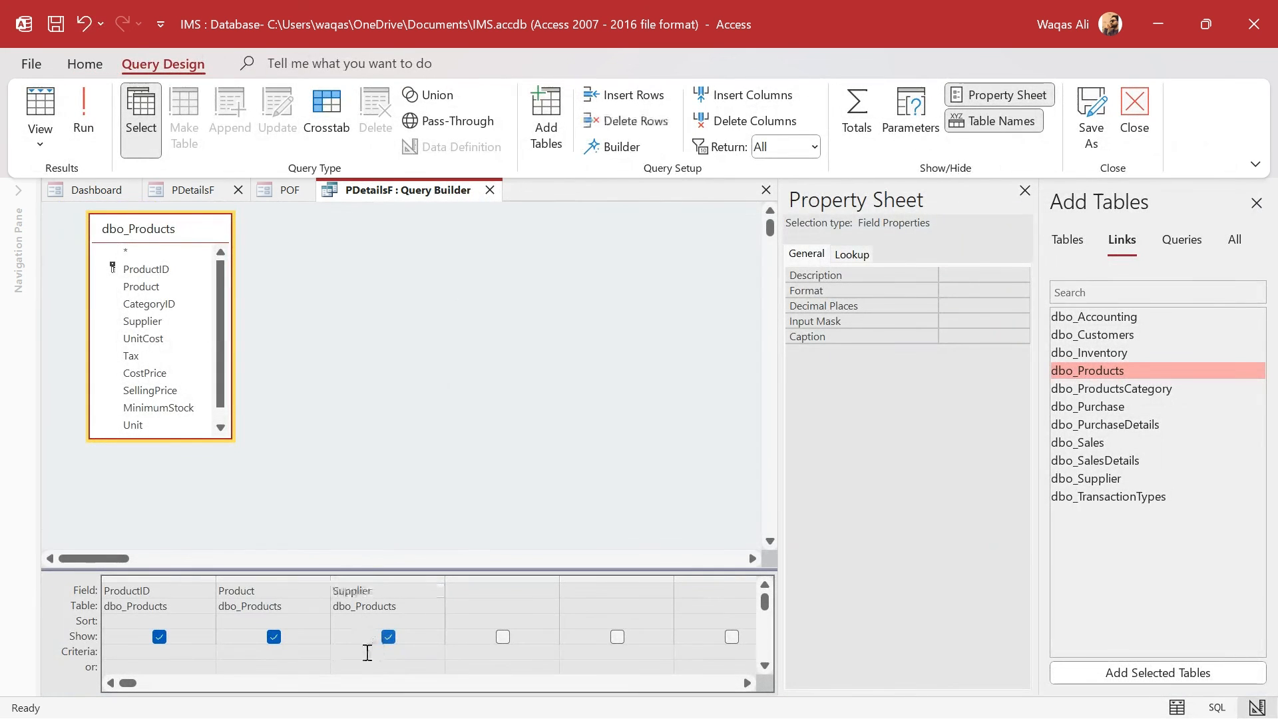
# Set the Supplier field's criteria to [Forms]![POF]![Supplier] and widen that column to show the full expression.
pyautogui.write('Form')
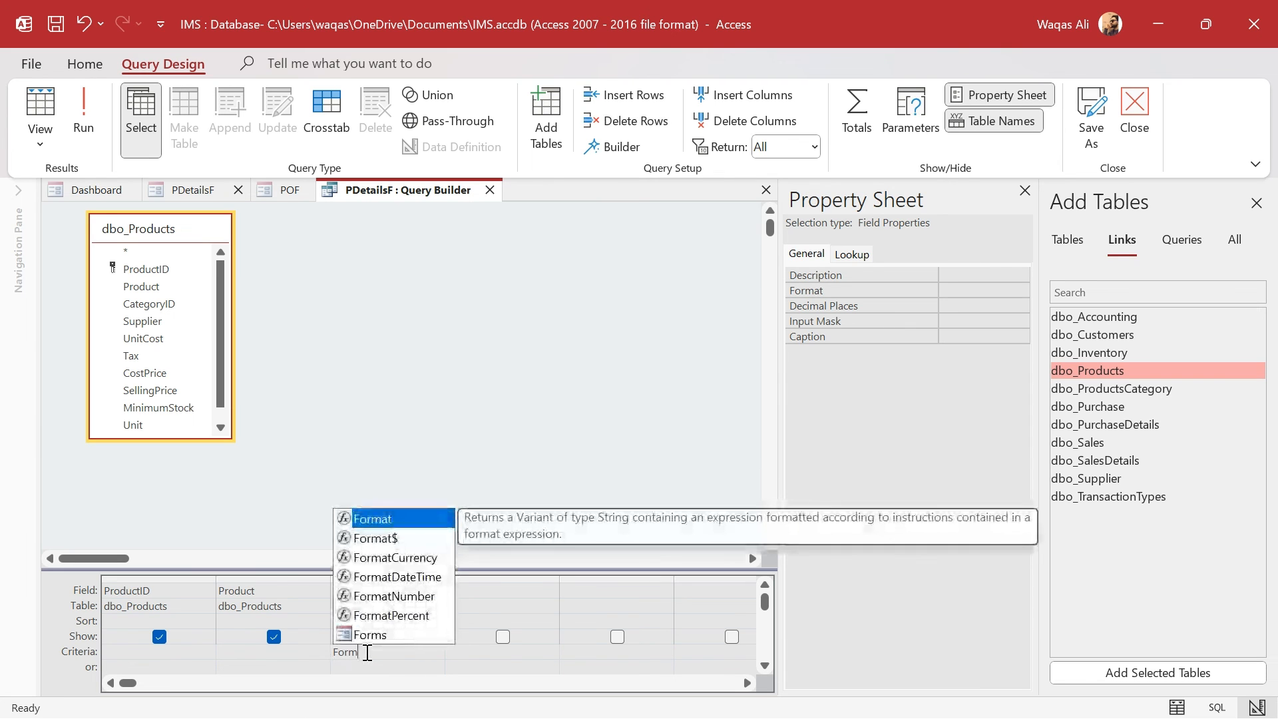
pyautogui.press('Down')
pyautogui.press('Down')
pyautogui.press('Down')
pyautogui.press('Down')
pyautogui.press('Down')
pyautogui.press('Down')
pyautogui.press('Tab')
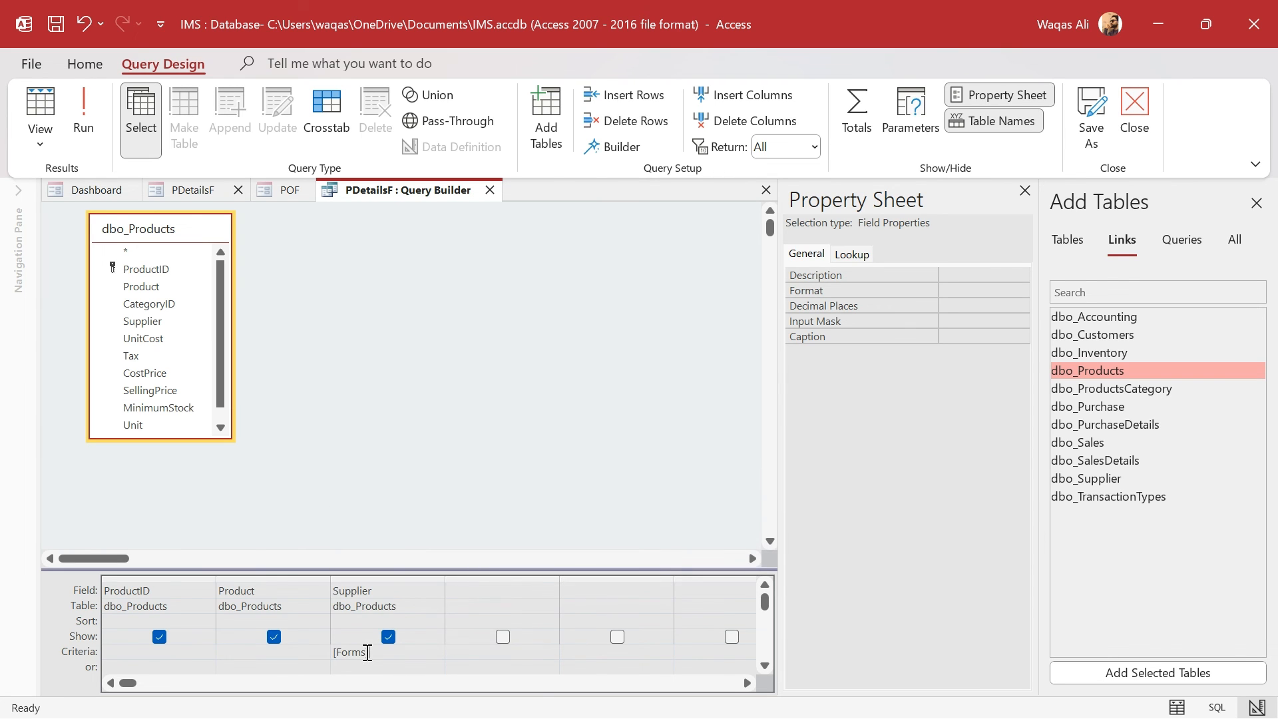
pyautogui.write(']![')
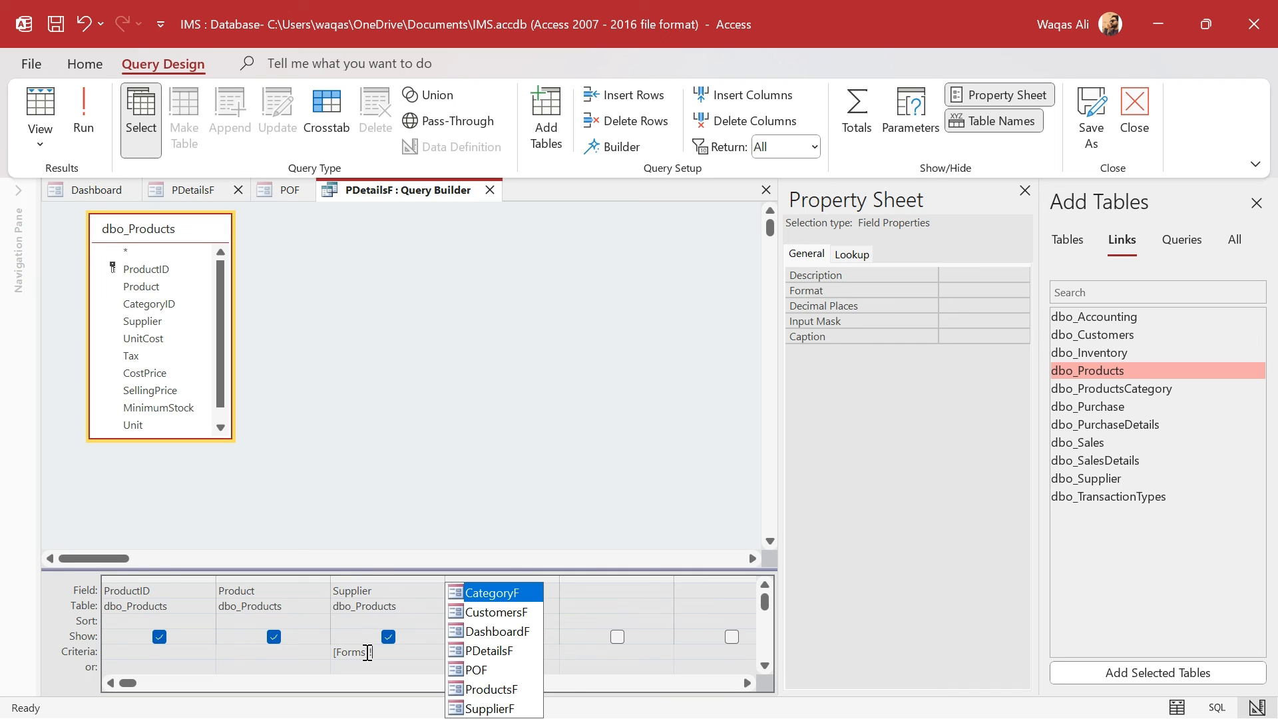
pyautogui.write('P')
pyautogui.press('Down')
pyautogui.press('Tab')
pyautogui.write('!')
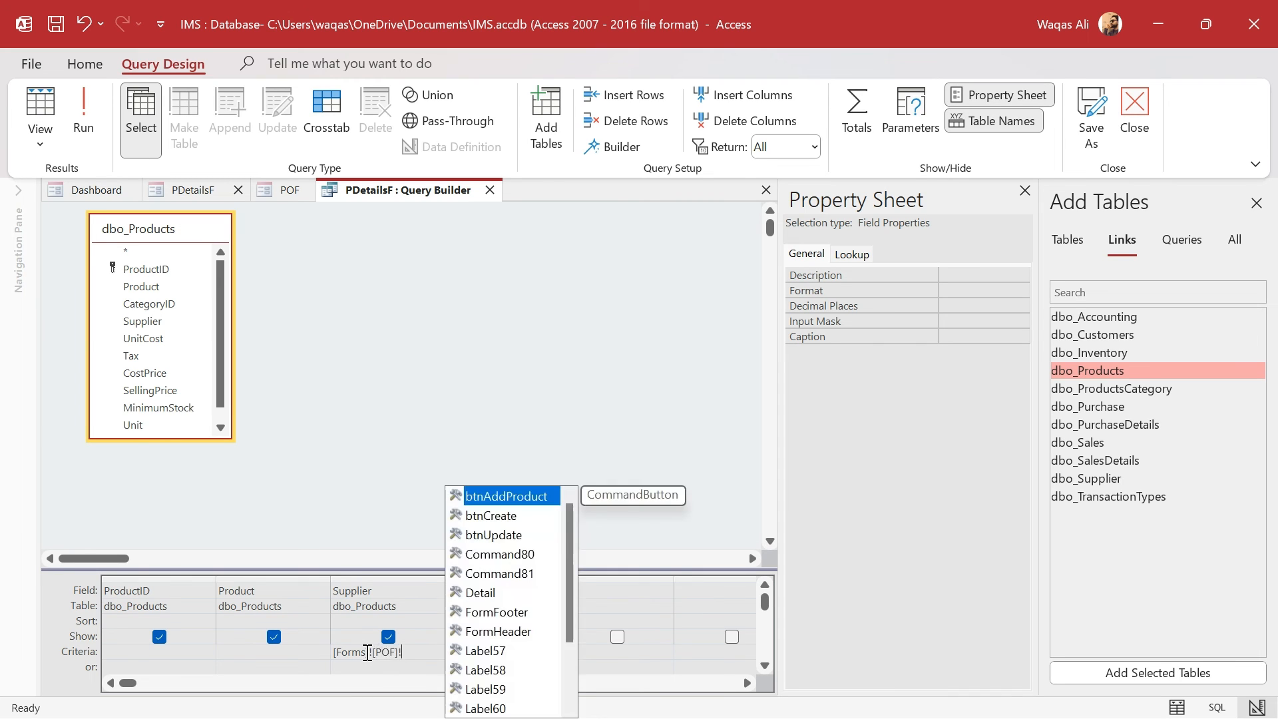
pyautogui.write('su')
pyautogui.press('Tab')
pyautogui.press('Tab')
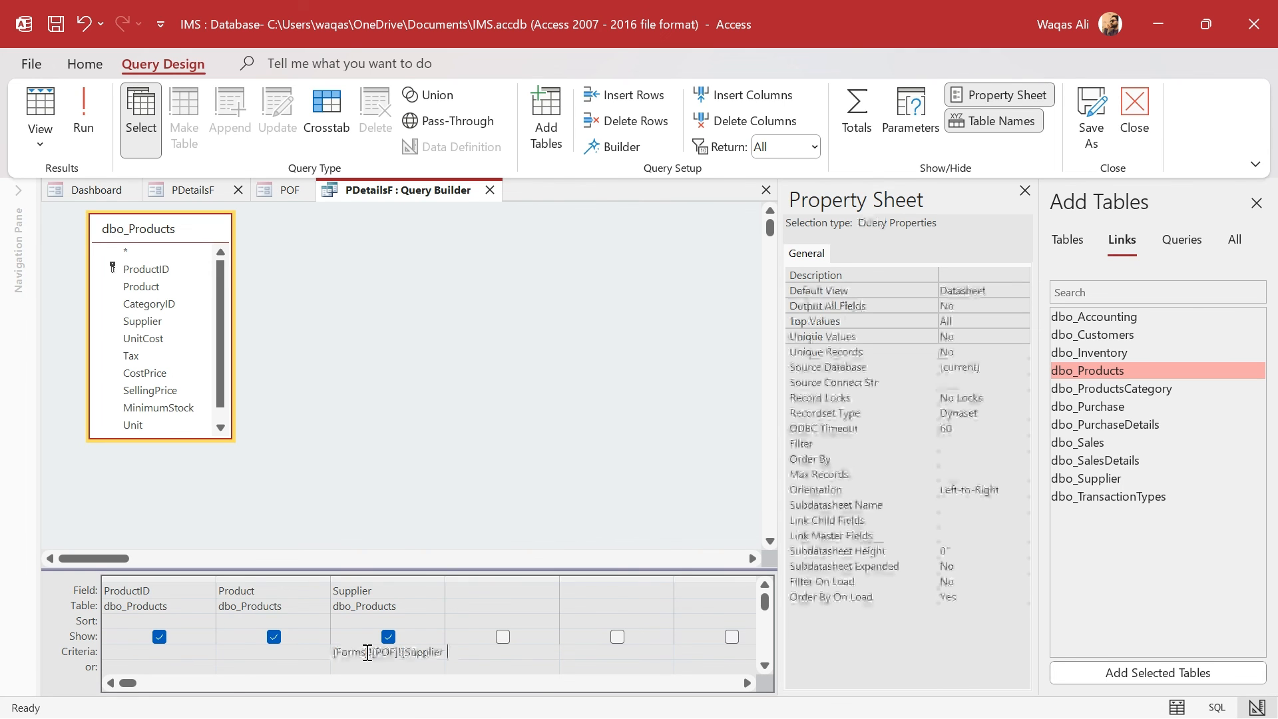
pyautogui.moveTo(445, 580); pyautogui.dragTo(480, 582)
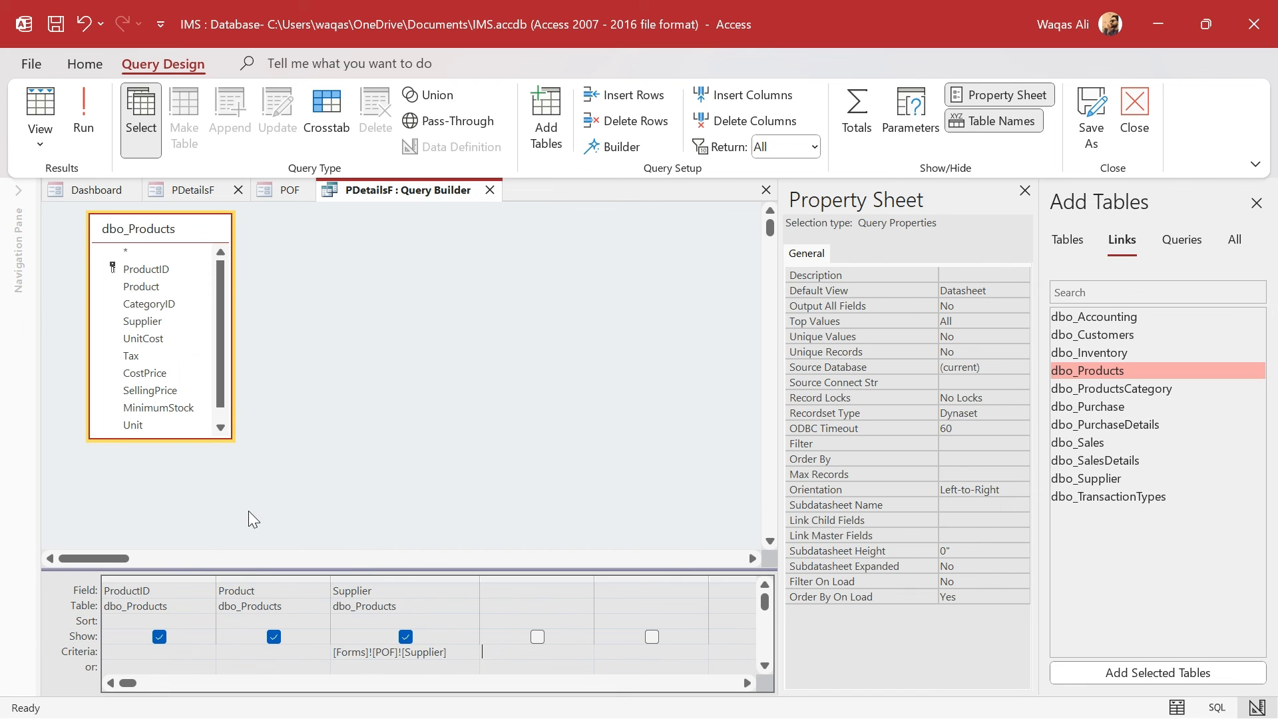
# Save the Product ID combo box's row source query and close the query builder.
pyautogui.rightClick(398, 191)
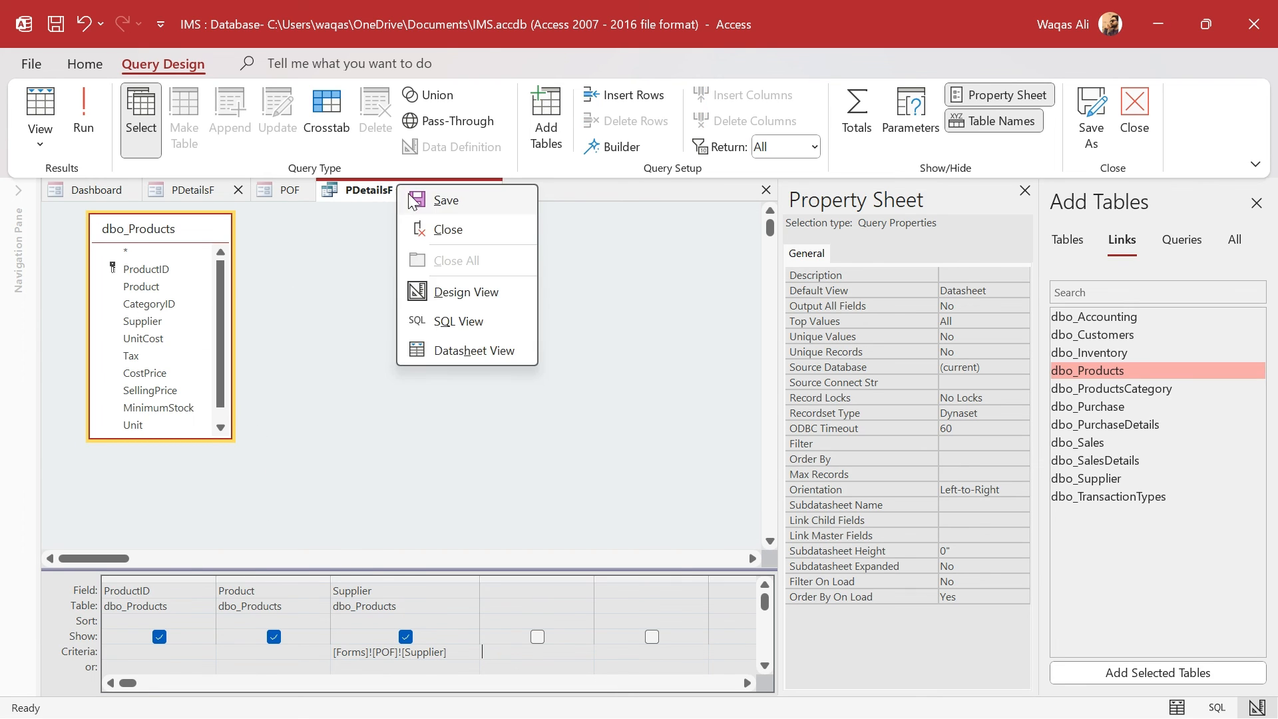
pyautogui.click(496, 198)
pyautogui.click(490, 190)
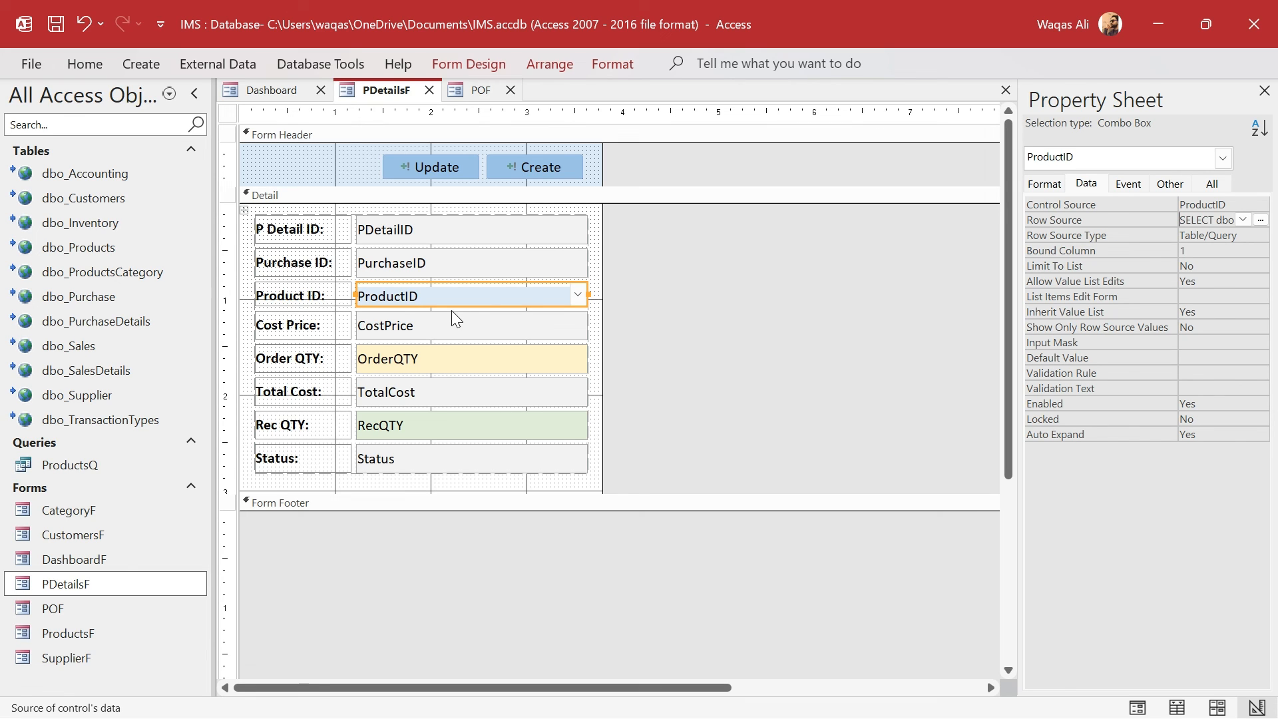
# Set the Product ID combo box to 3 columns with column widths of 0";1";0".
pyautogui.click(1034, 186)
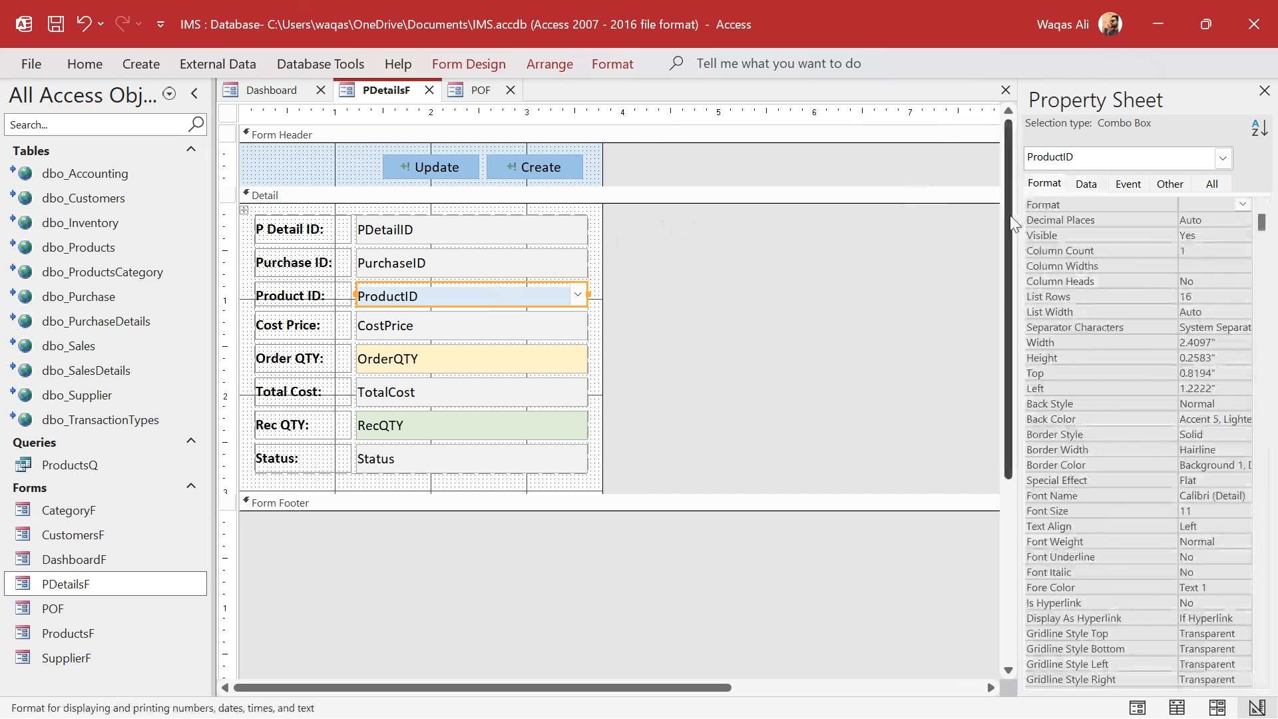
pyautogui.moveTo(1016, 216); pyautogui.dragTo(953, 219)
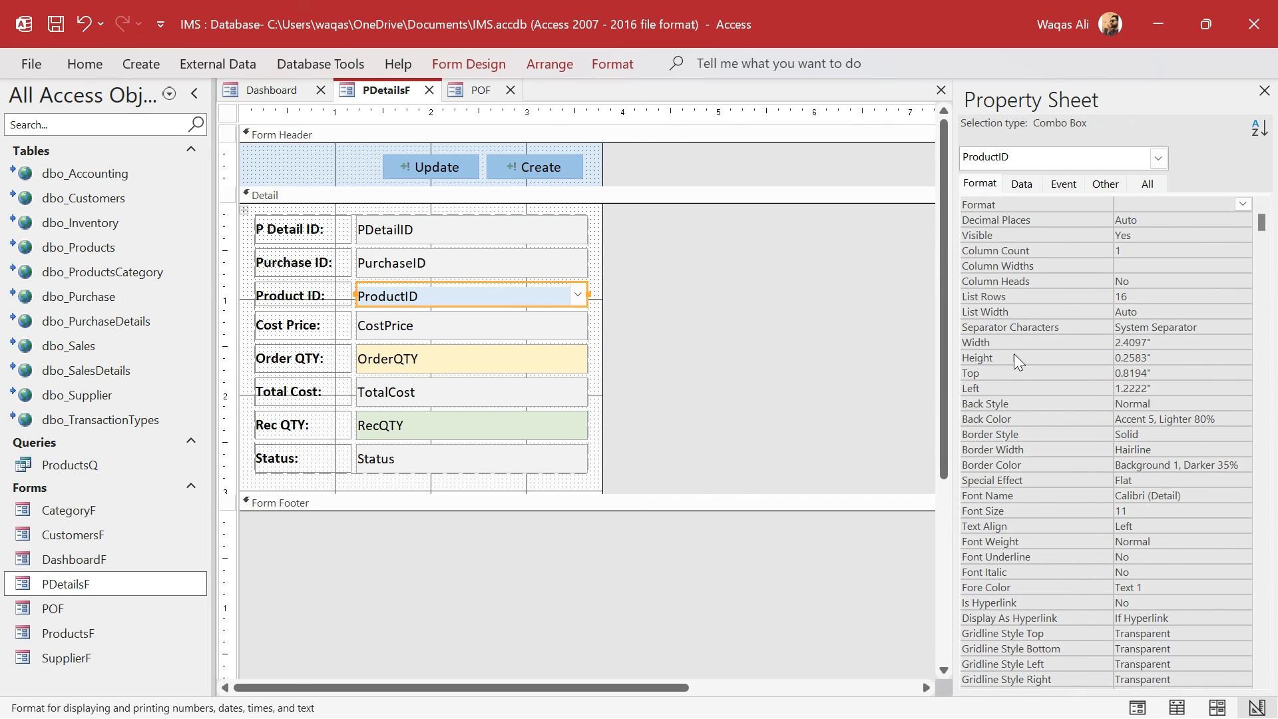
pyautogui.click(1136, 256)
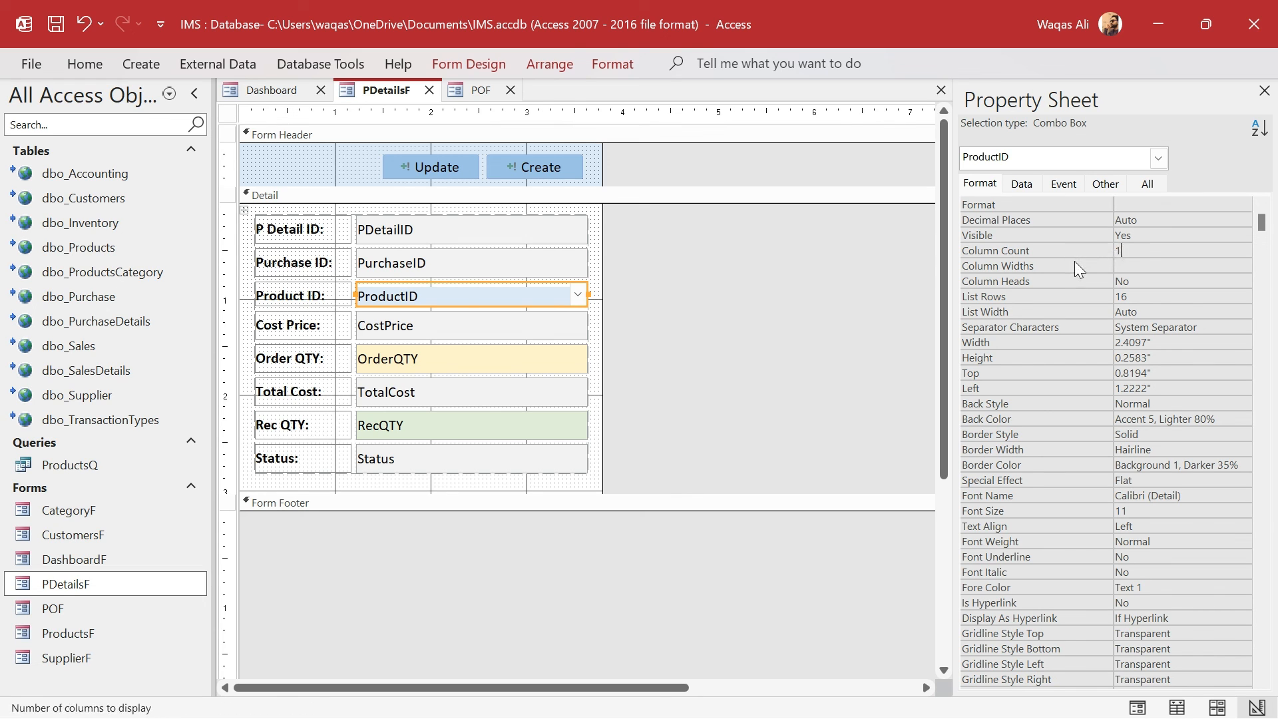
pyautogui.press('BackSpace')
pyautogui.write('3')
pyautogui.press('Return')
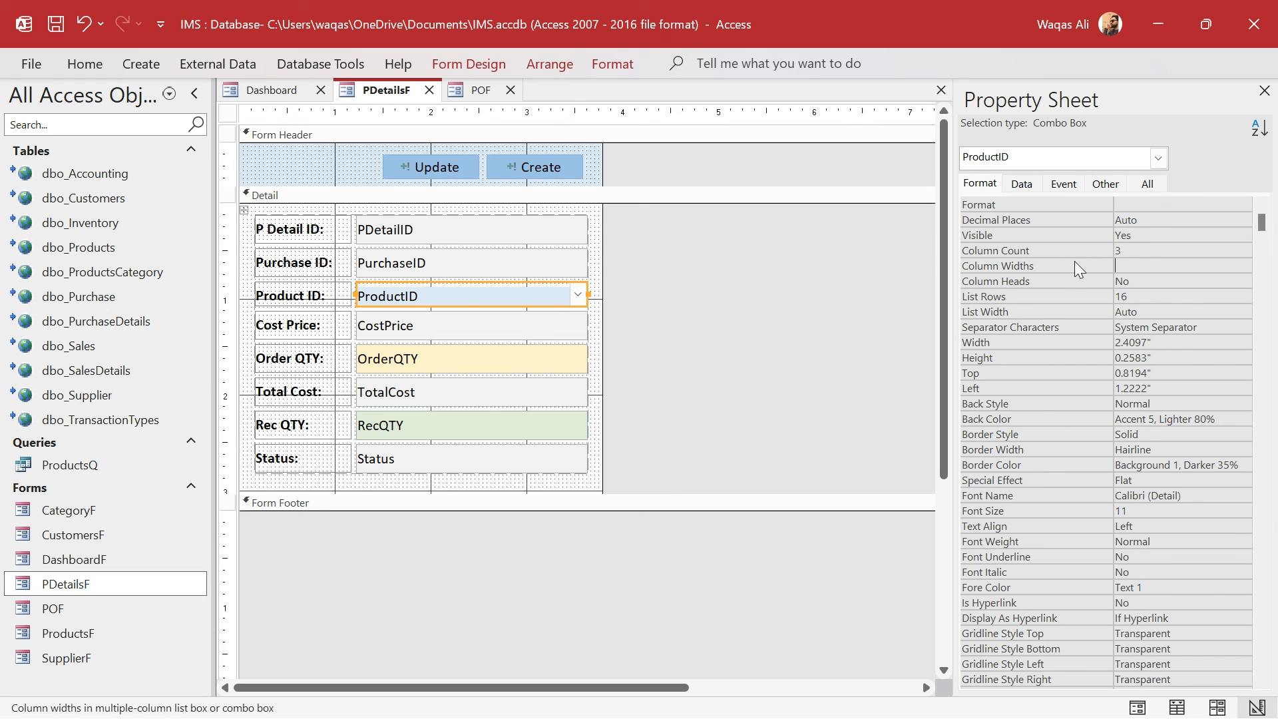
pyautogui.write('0')
pyautogui.write(';1;0')
pyautogui.press('Return')
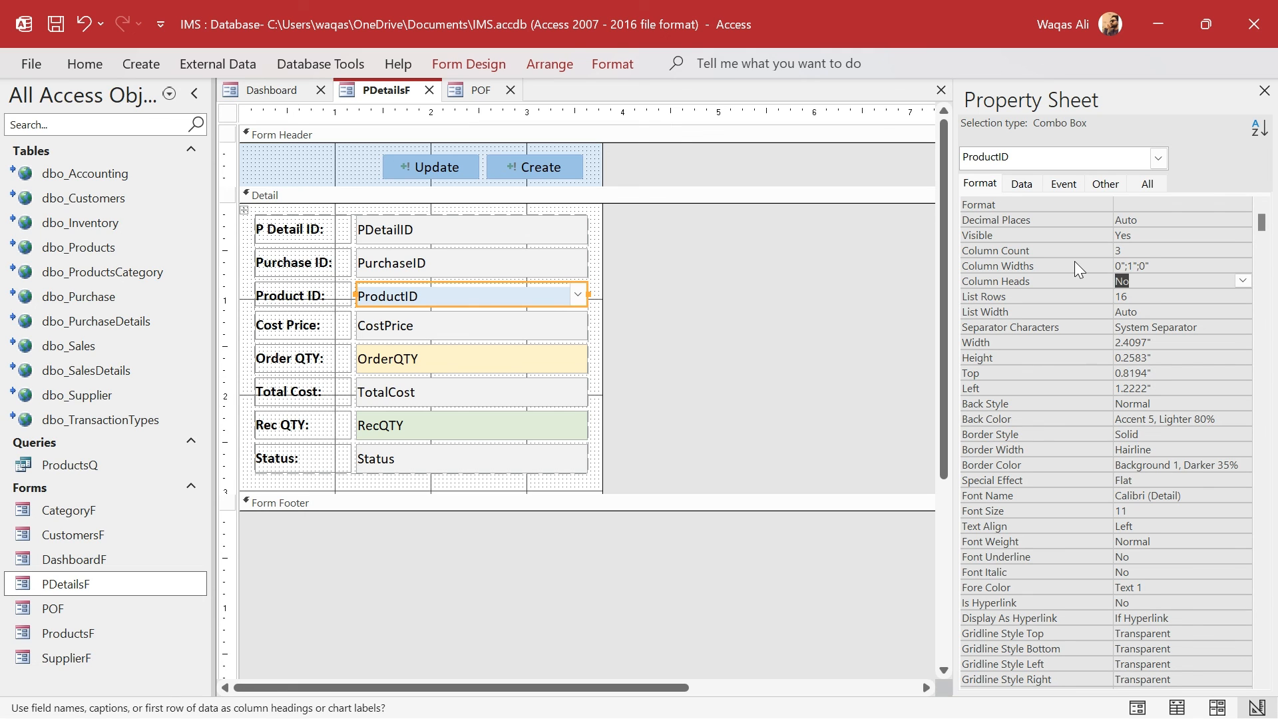
# Set the Product ID combo box's height to 0.3".
pyautogui.click(1141, 358)
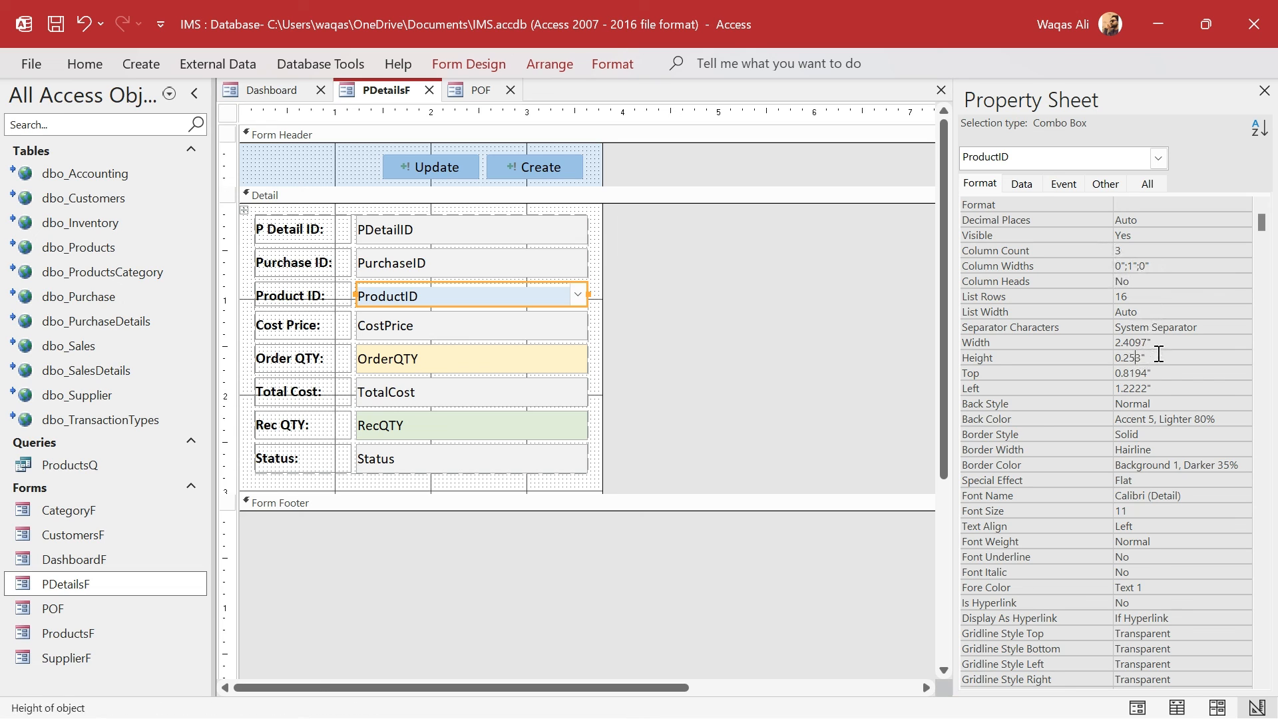
pyautogui.press('BackSpace')
pyautogui.press('BackSpace')
pyautogui.press('BackSpace')
pyautogui.press('BackSpace')
pyautogui.write('3')
pyautogui.press('Return')
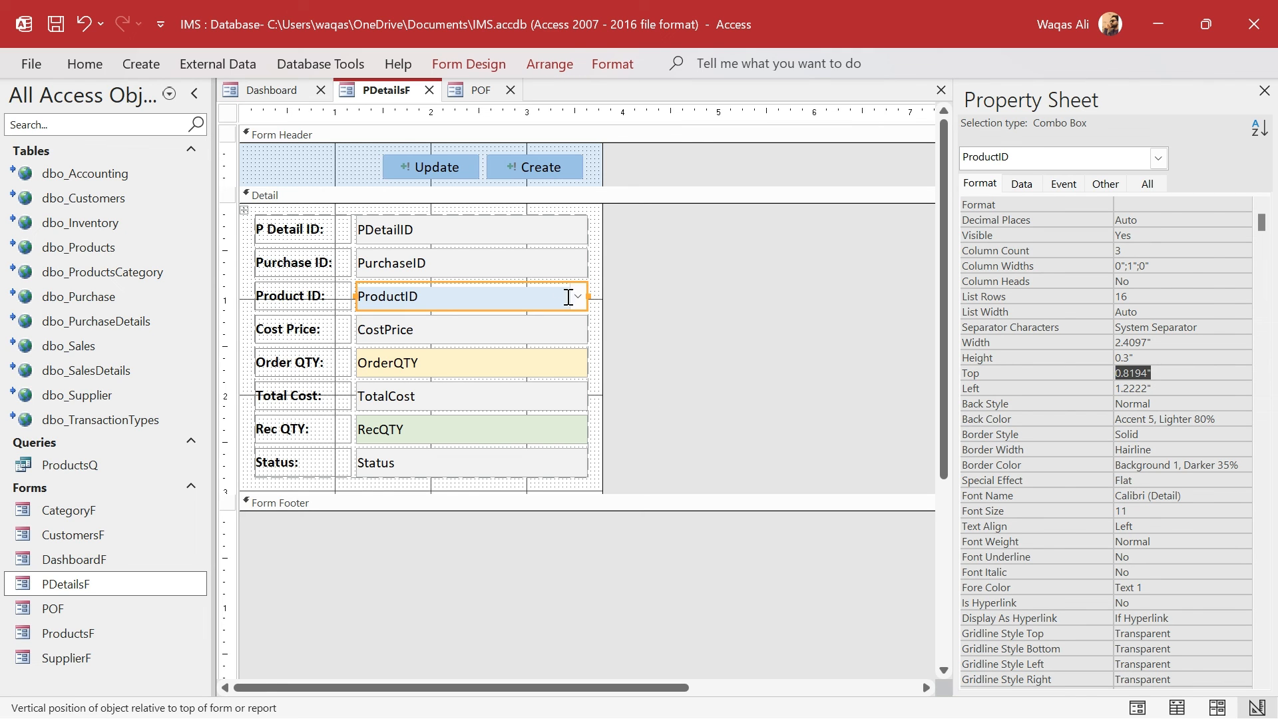
# Unbind the P Detail ID, Purchase ID, Product ID and Cost Price controls by clearing their control sources.
pyautogui.click(485, 230)
pyautogui.doubleClick(408, 226)
pyautogui.press('BackSpace')
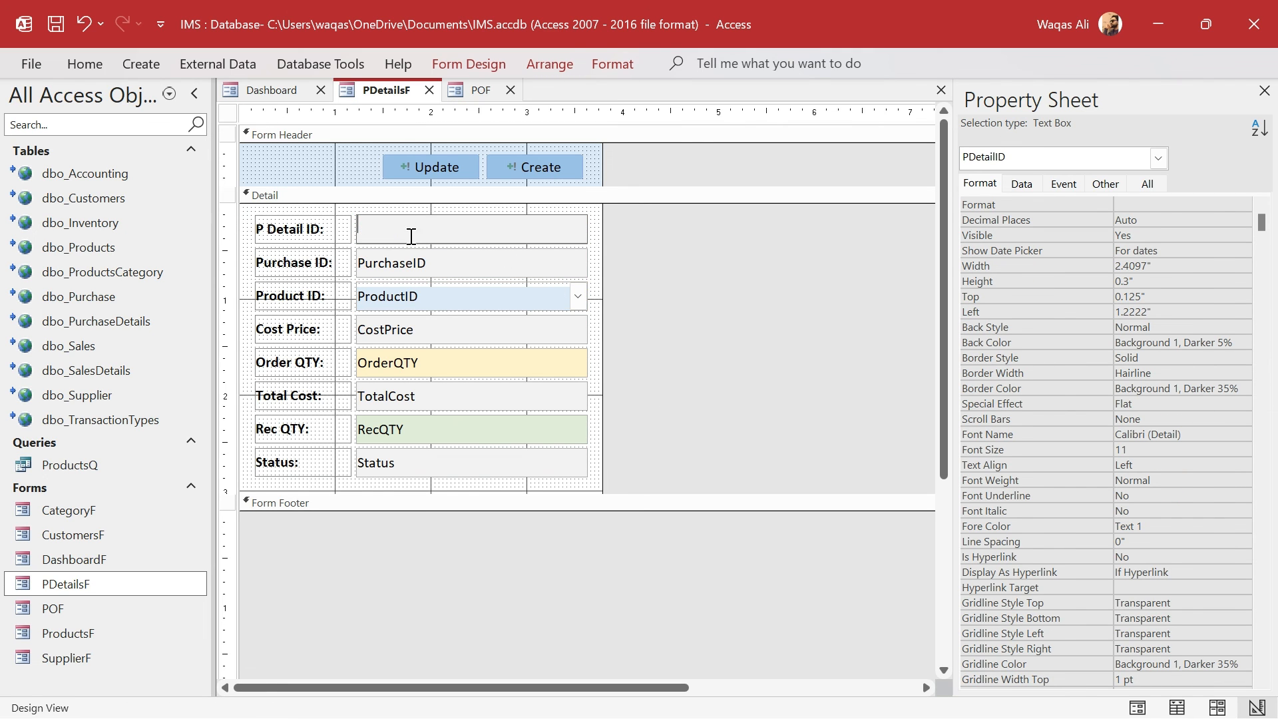
pyautogui.click(393, 270)
pyautogui.doubleClick(391, 265)
pyautogui.press('BackSpace')
pyautogui.click(393, 299)
pyautogui.doubleClick(393, 297)
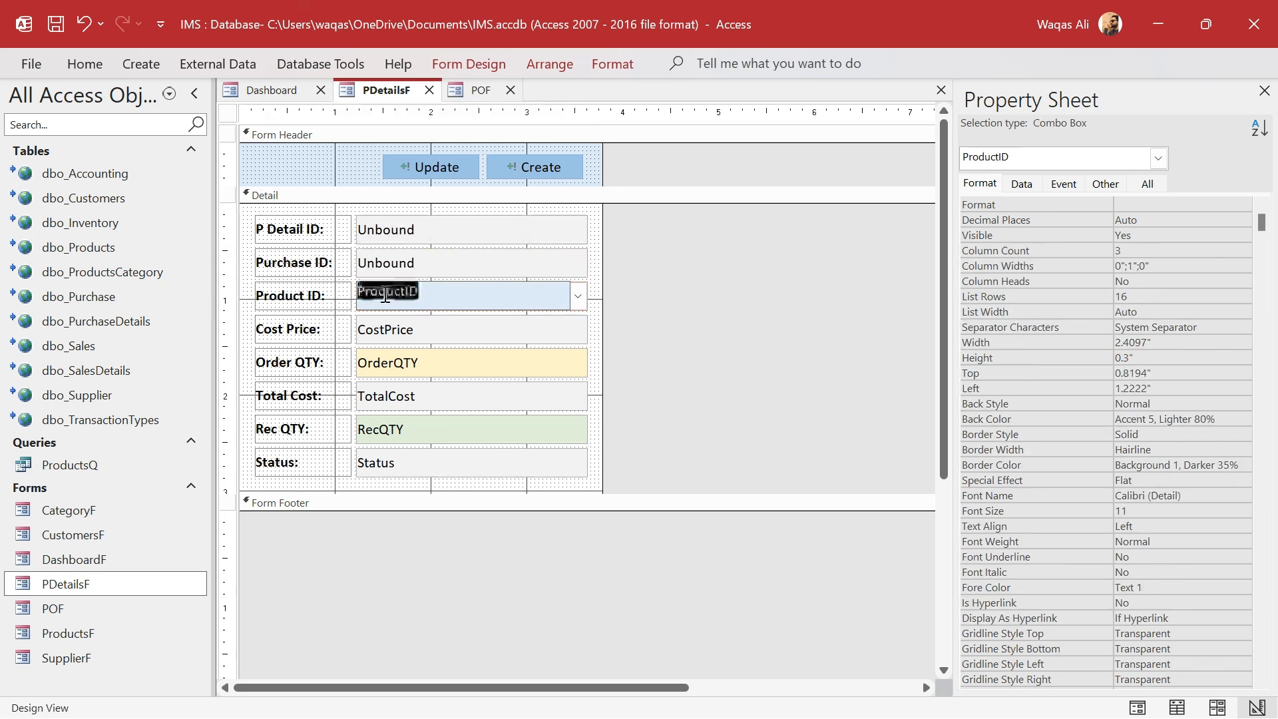
pyautogui.press('BackSpace')
pyautogui.click(393, 329)
pyautogui.doubleClick(393, 329)
pyautogui.press('BackSpace')
# Unbind the Order QTY, Total Cost, Rec QTY and Status text boxes by clearing their control sources.
pyautogui.click(393, 363)
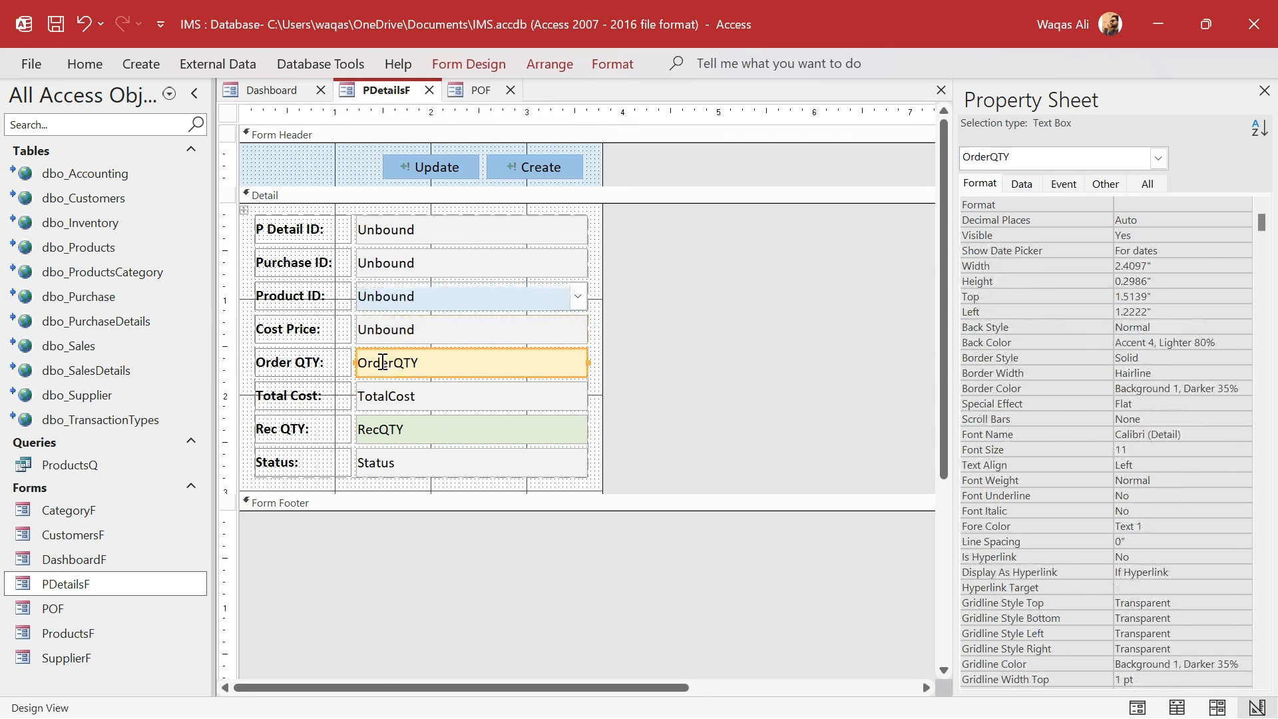
pyautogui.doubleClick(393, 363)
pyautogui.press('BackSpace')
pyautogui.click(389, 396)
pyautogui.doubleClick(389, 396)
pyautogui.press('BackSpace')
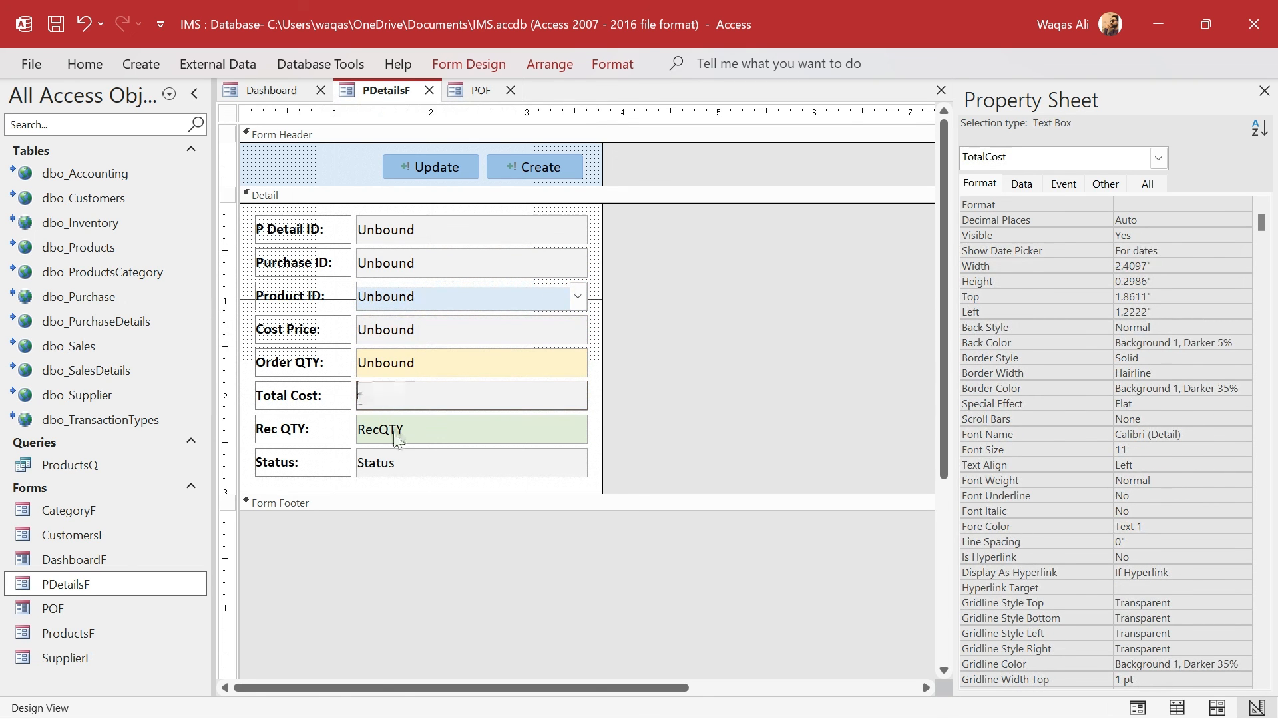
pyautogui.click(392, 429)
pyautogui.doubleClick(392, 429)
pyautogui.press('BackSpace')
pyautogui.click(376, 462)
pyautogui.doubleClick(376, 463)
pyautogui.press('BackSpace')
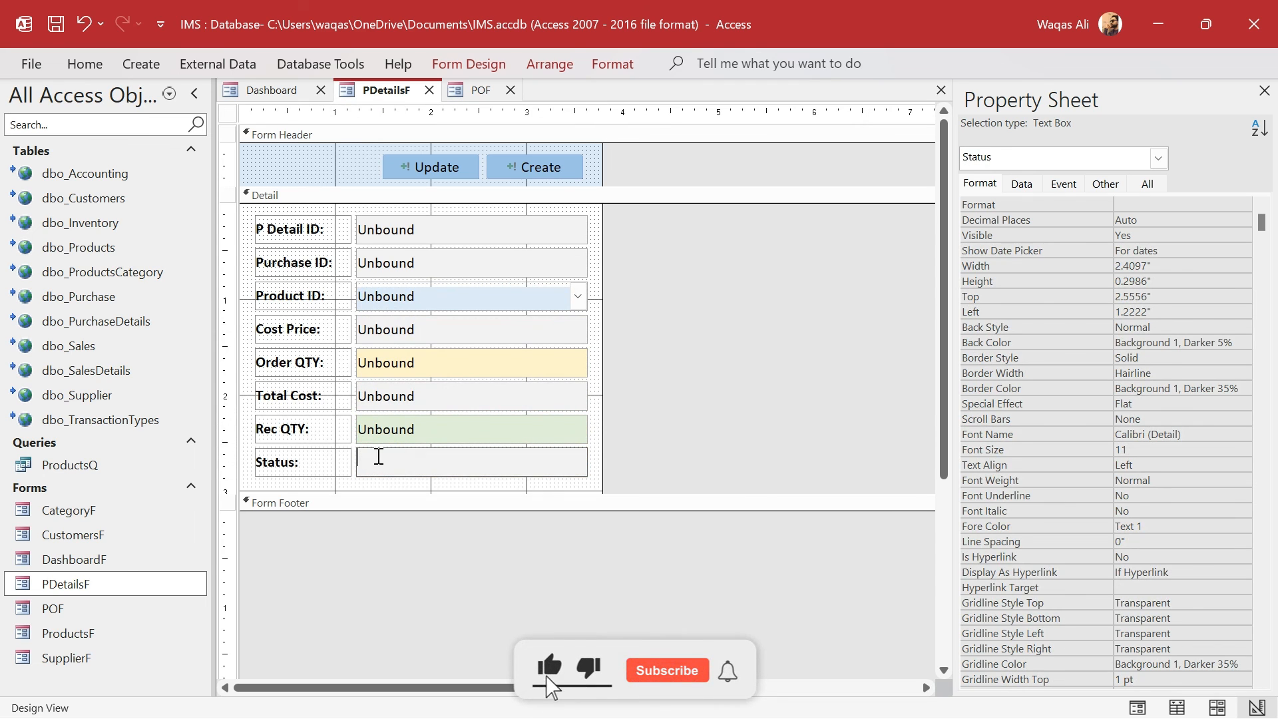
# Clear the PDetailsF form's record source and save the form.
pyautogui.click(228, 113)
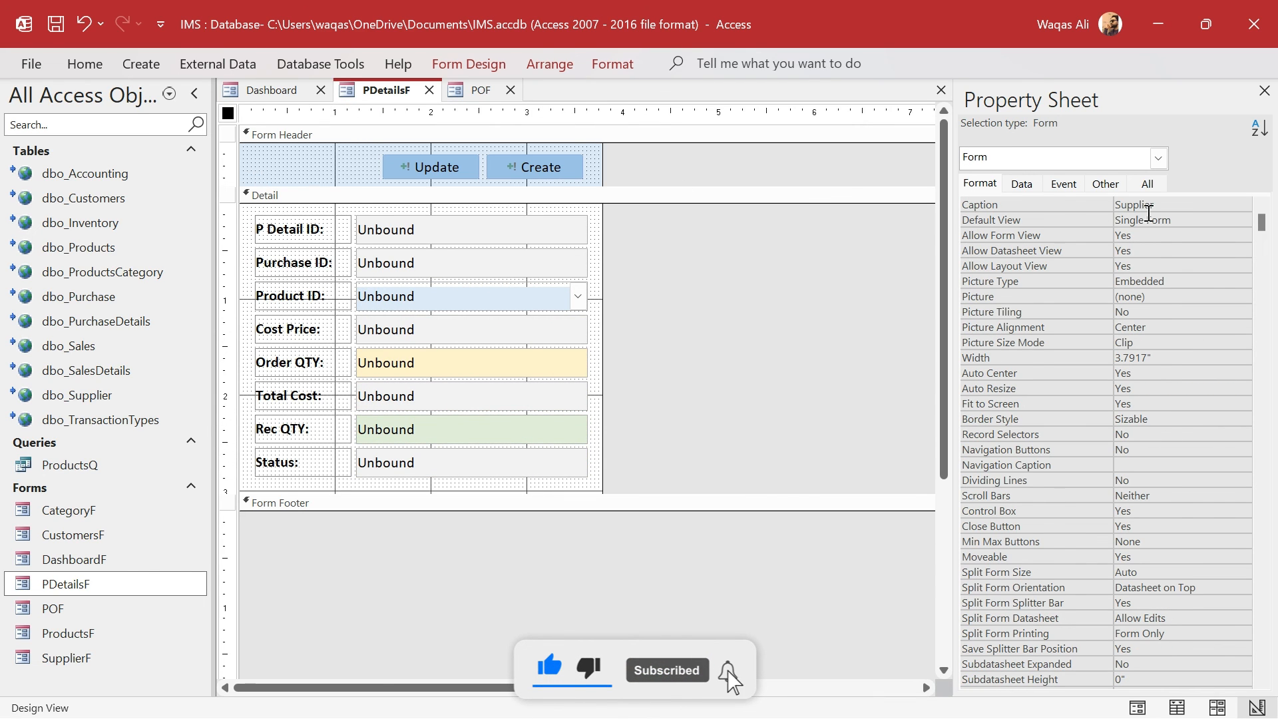
pyautogui.click(1022, 184)
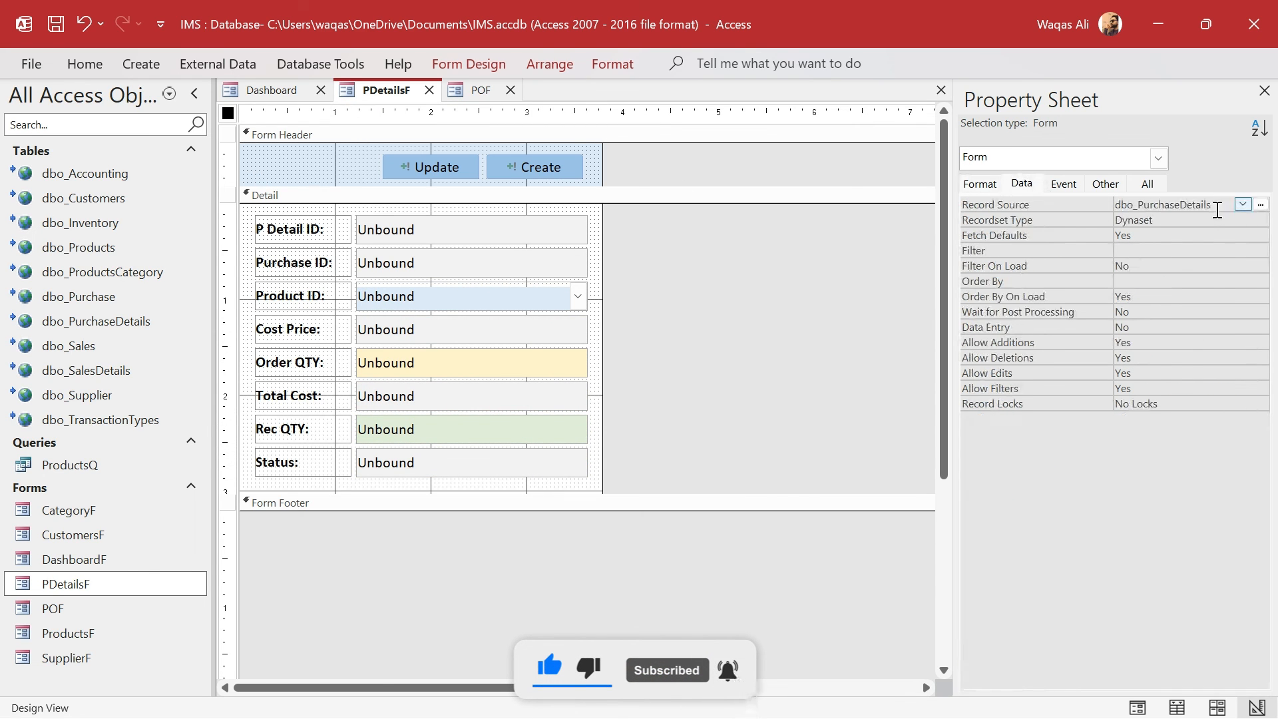
pyautogui.click(1061, 203)
pyautogui.press('Delete')
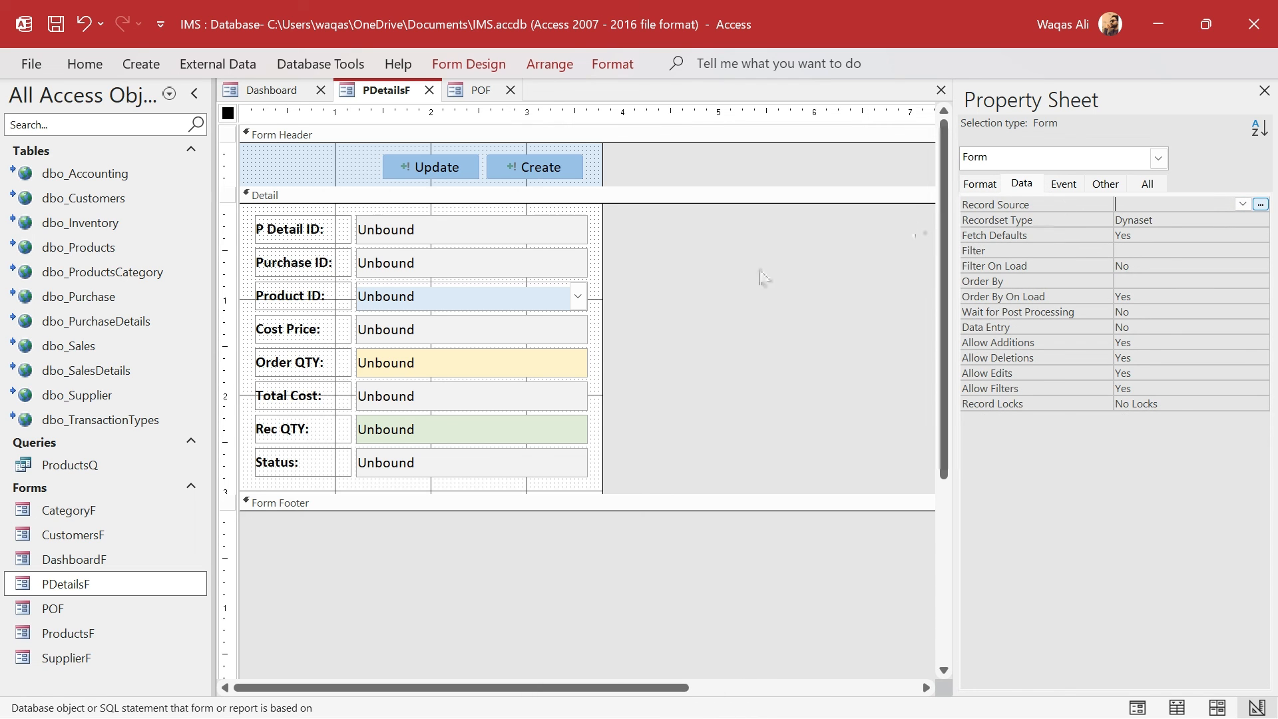
pyautogui.rightClick(392, 94)
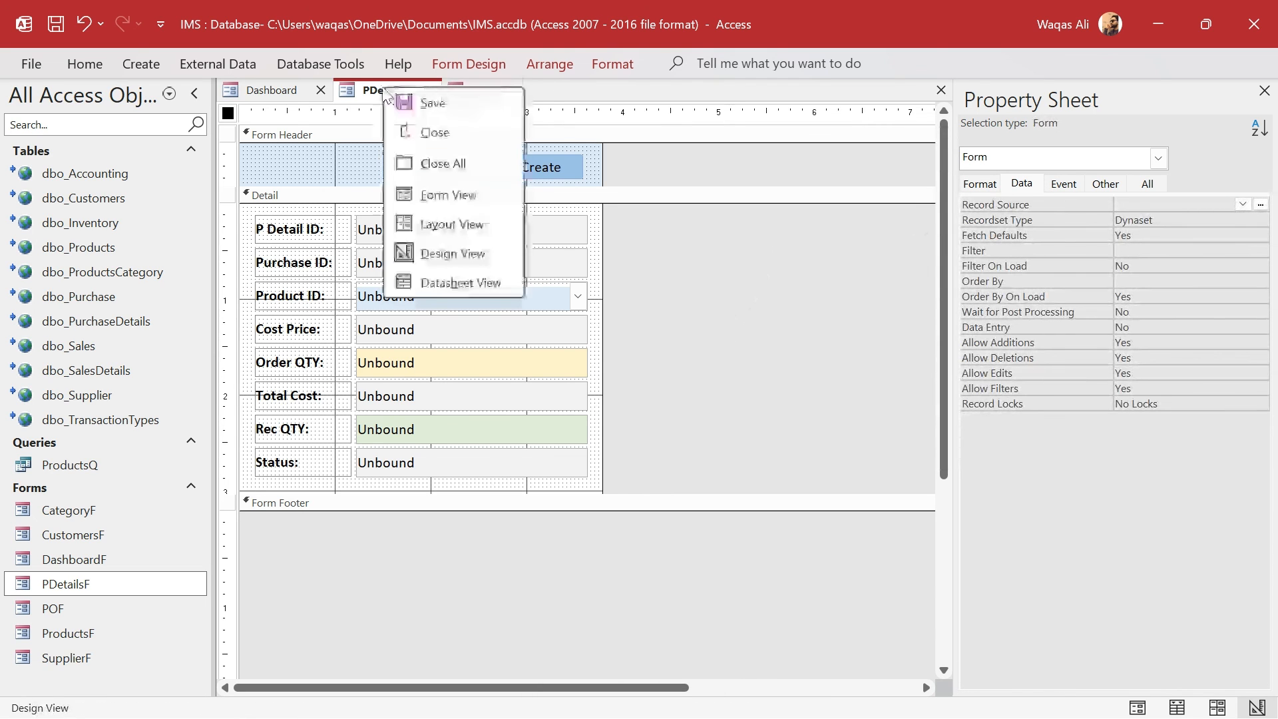
pyautogui.click(399, 103)
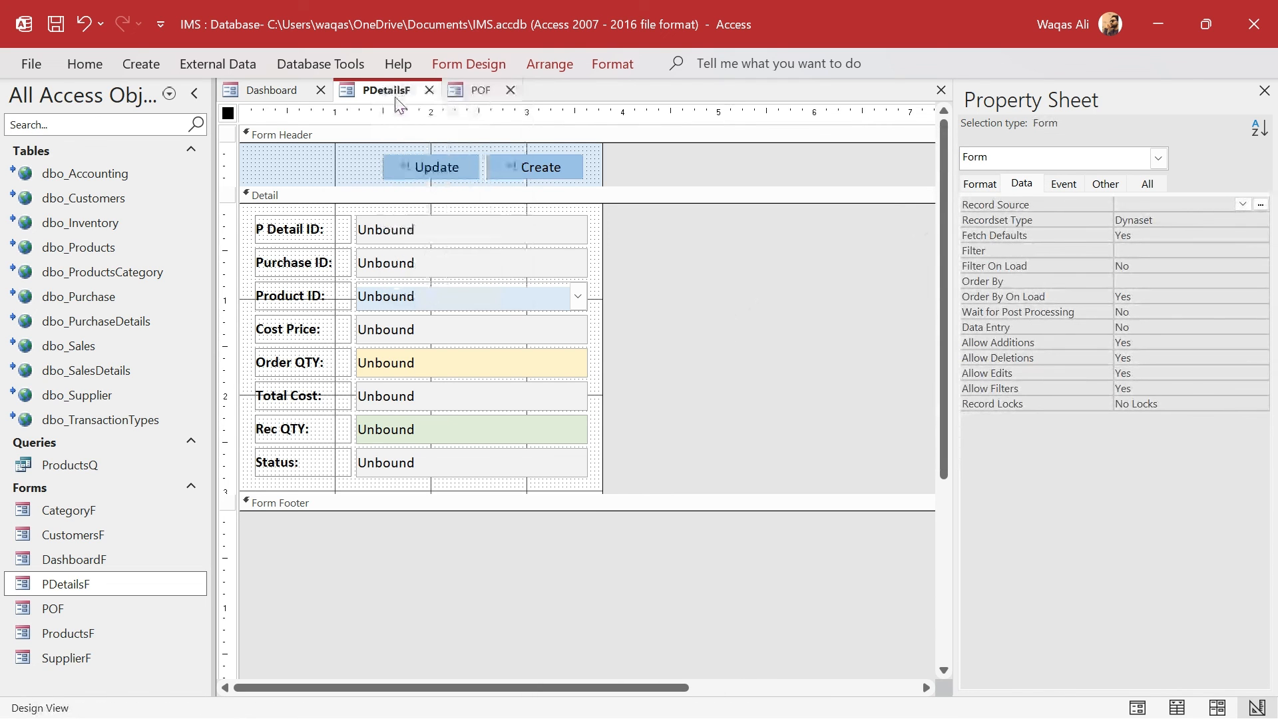
# In POF, set the Purchase ID, Purchase Date and Status text boxes to Enabled No and Locked Yes.
pyautogui.click(481, 92)
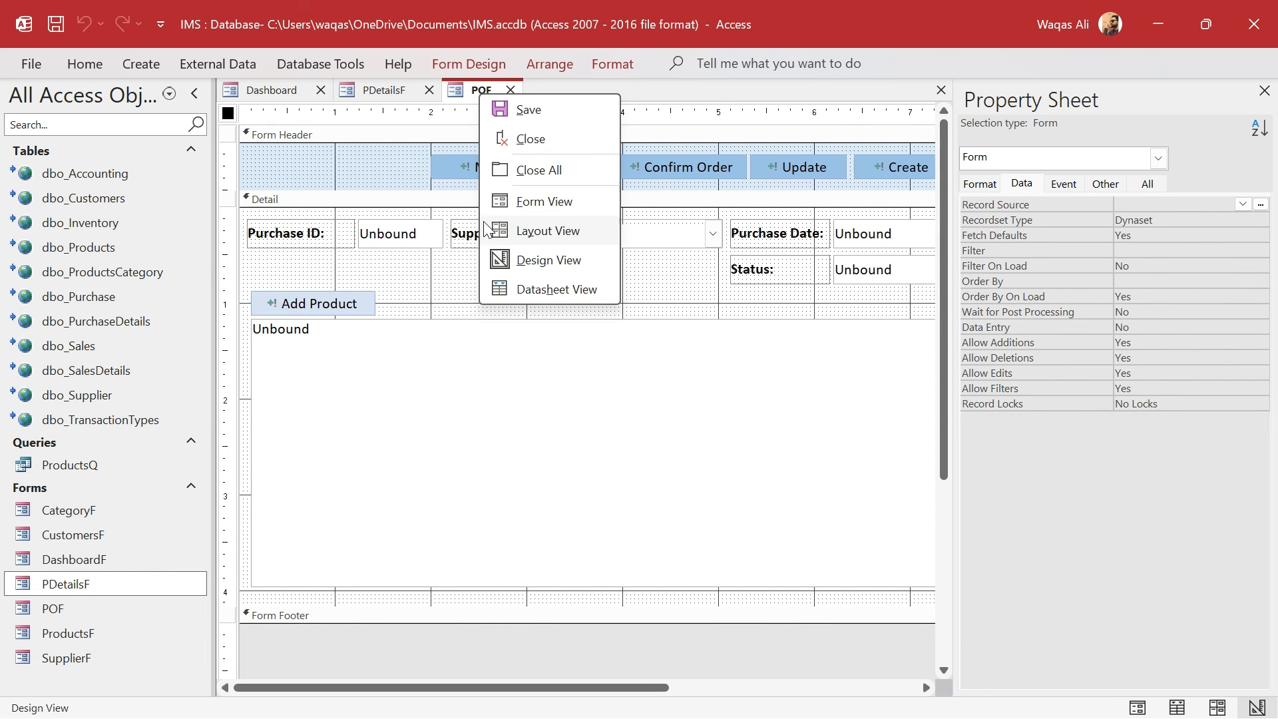
pyautogui.click(395, 238)
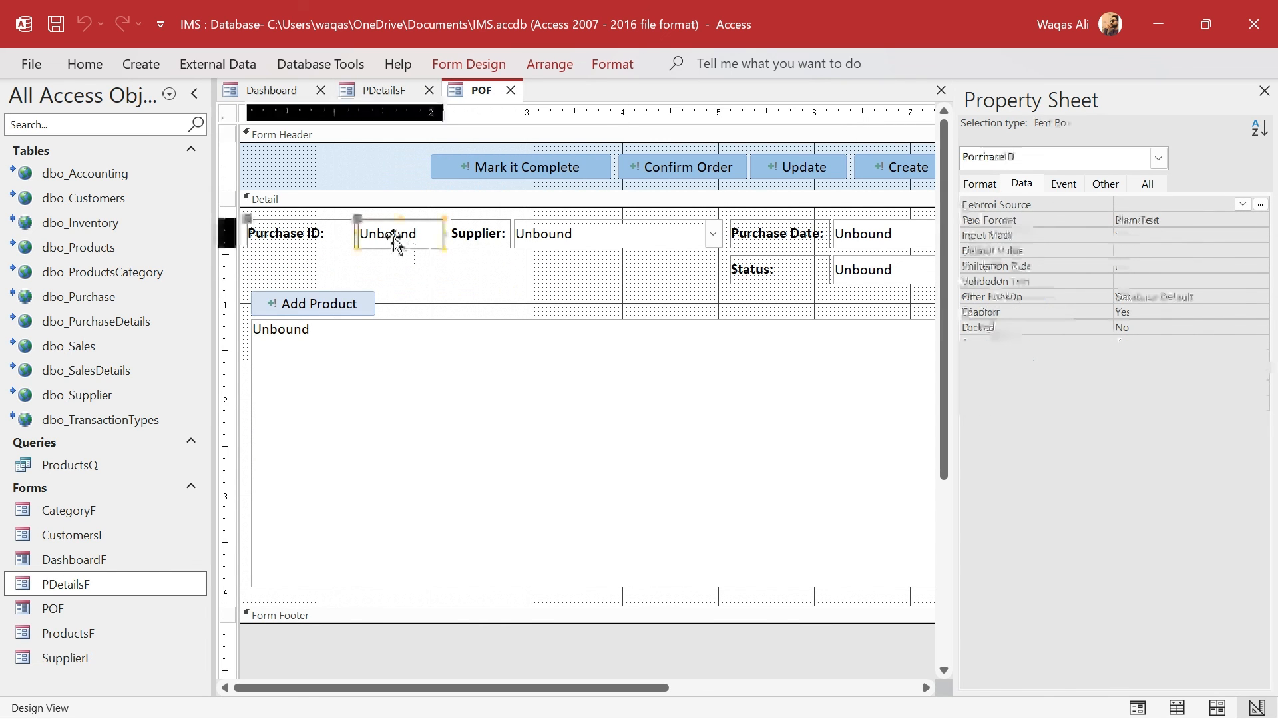
pyautogui.keyDown('shift'); pyautogui.click(876, 241); pyautogui.keyUp('shift')
pyautogui.keyDown('shift'); pyautogui.click(884, 284); pyautogui.keyUp('shift')
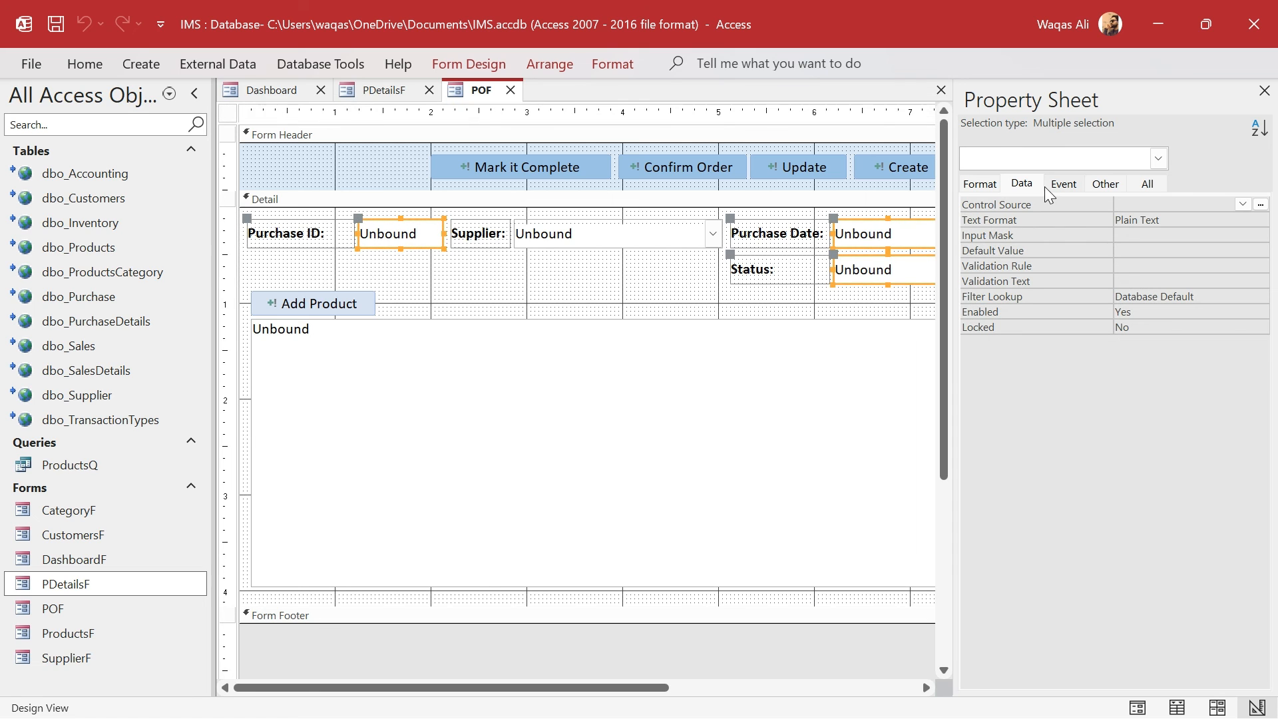
pyautogui.doubleClick(1162, 312)
pyautogui.doubleClick(1157, 327)
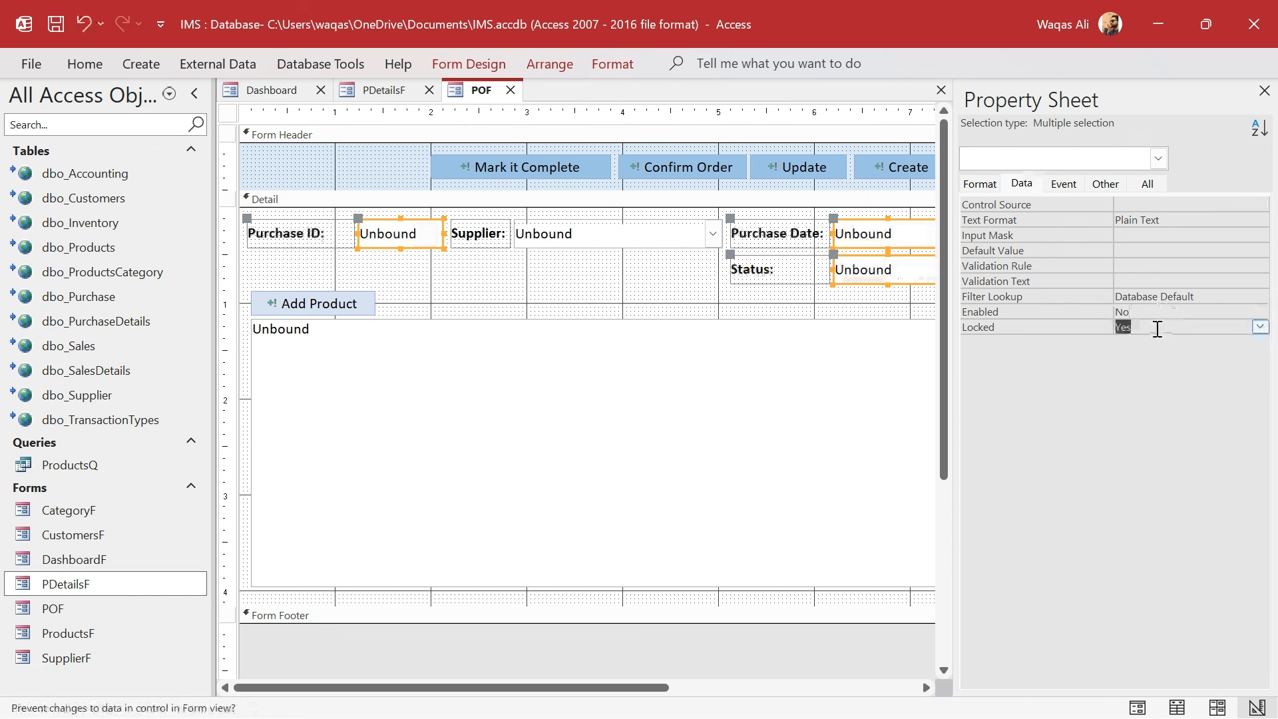
# Fill the Purchase ID, Purchase Date and Status text boxes with the lightest gray theme color, then deselect them.
pyautogui.click(614, 64)
pyautogui.click(931, 93)
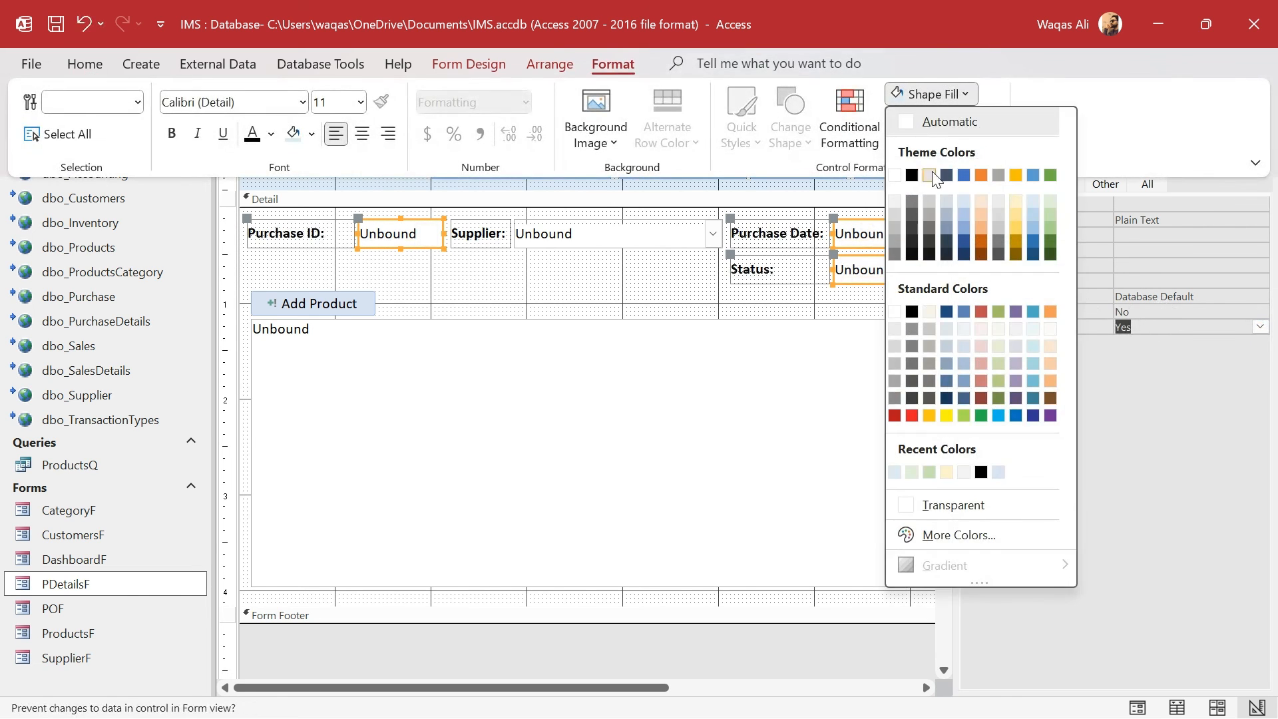
pyautogui.click(894, 202)
pyautogui.click(515, 281)
pyautogui.click(518, 287)
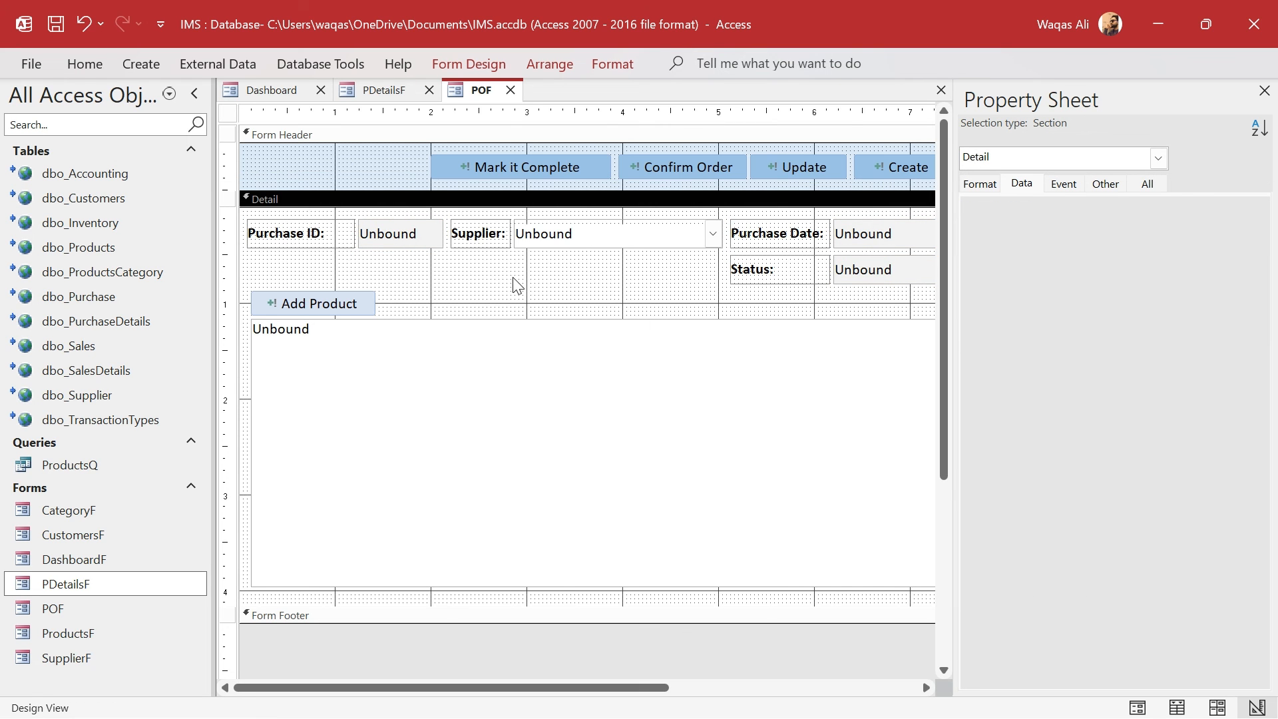
# Show POF in Form View and move its window aside to uncover the PDetailsF design.
pyautogui.rightClick(484, 91)
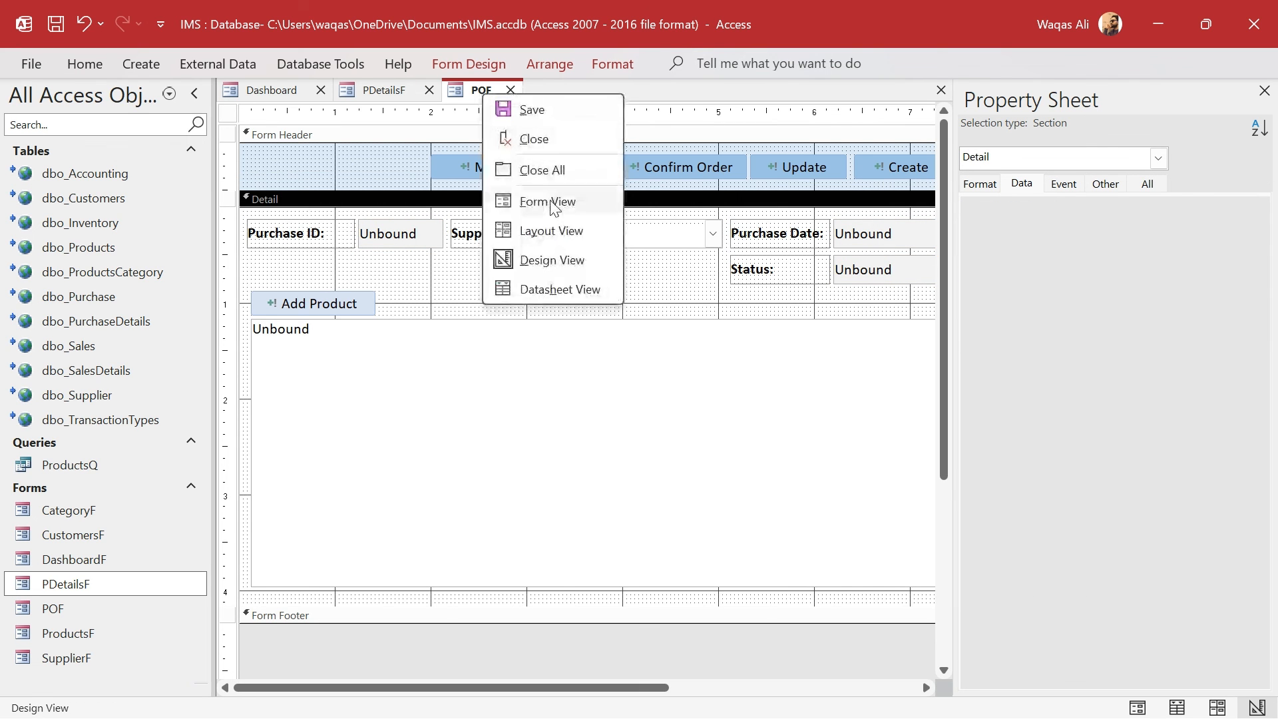
pyautogui.click(541, 199)
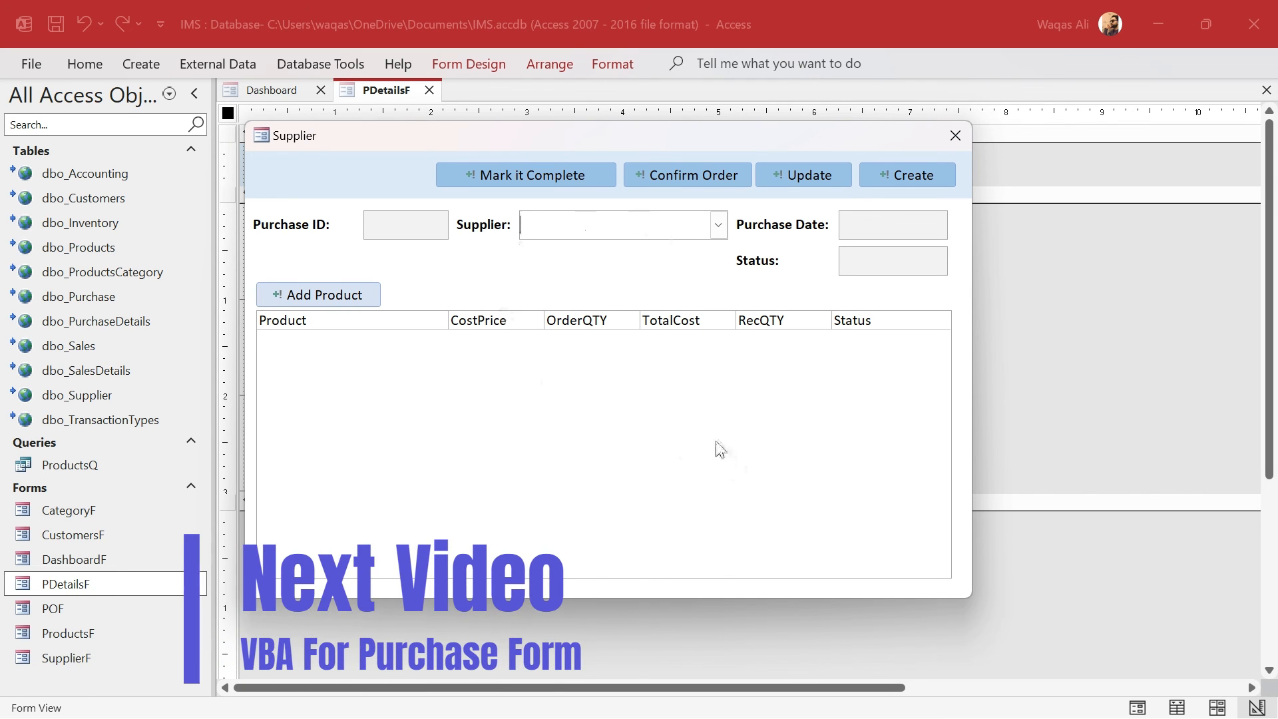
pyautogui.moveTo(725, 146); pyautogui.dragTo(1092, 160)
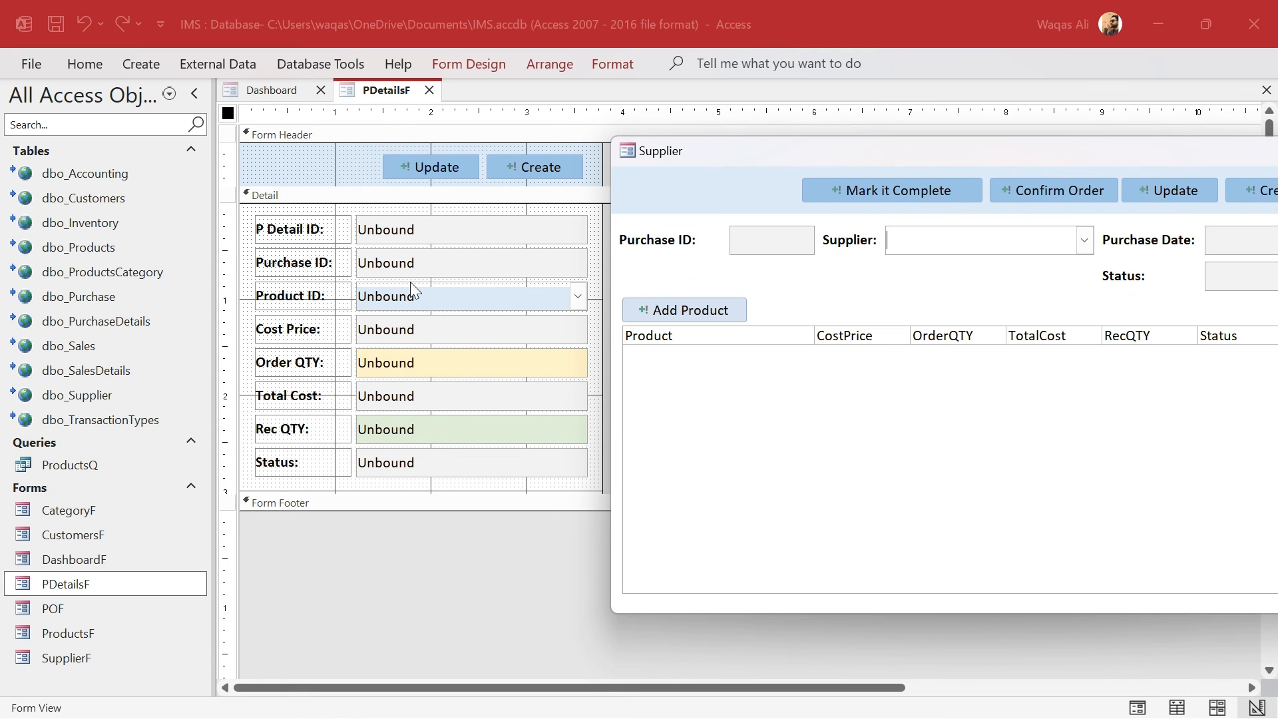